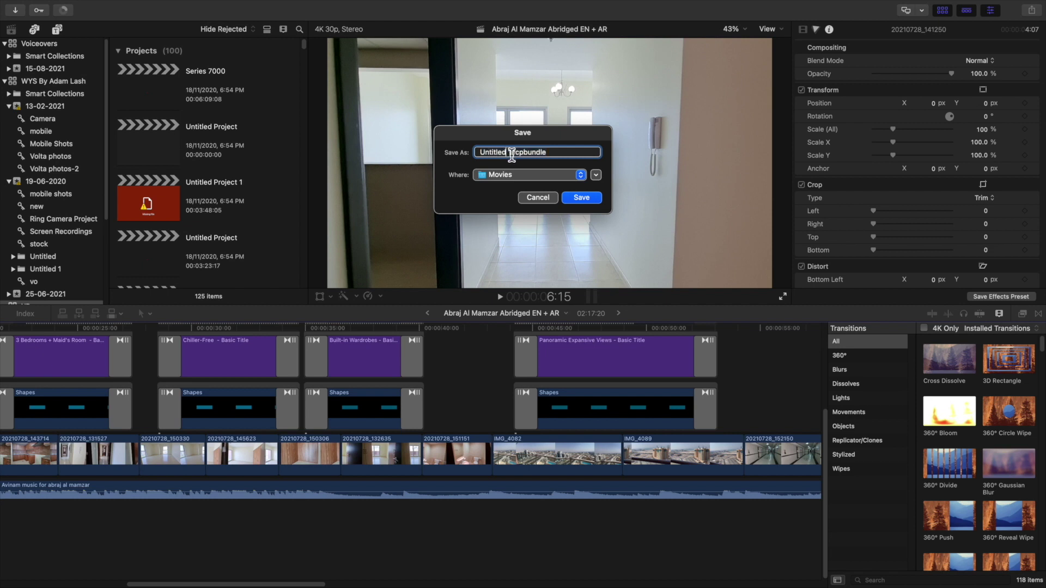
- Name the new library FCPX Tutorial and save it in the Movies folder
key(BackSpace)
text(FCPX 1)
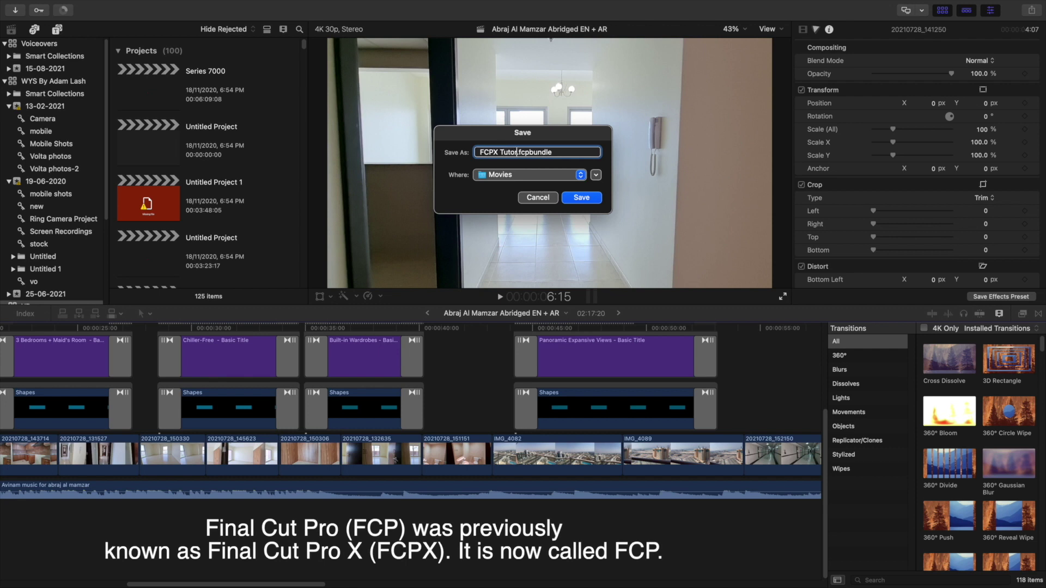
key(Return)
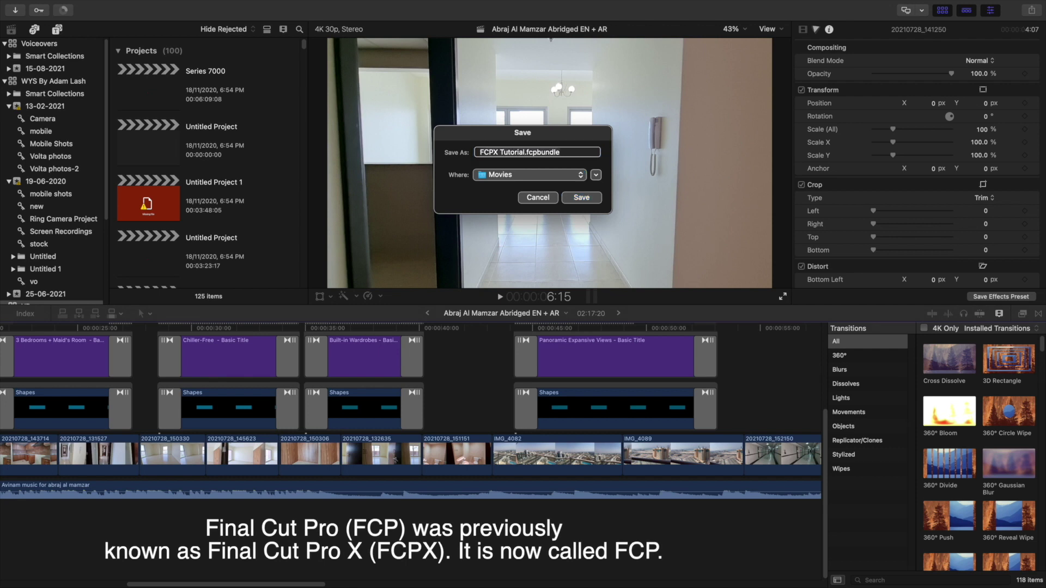
click(193, 327)
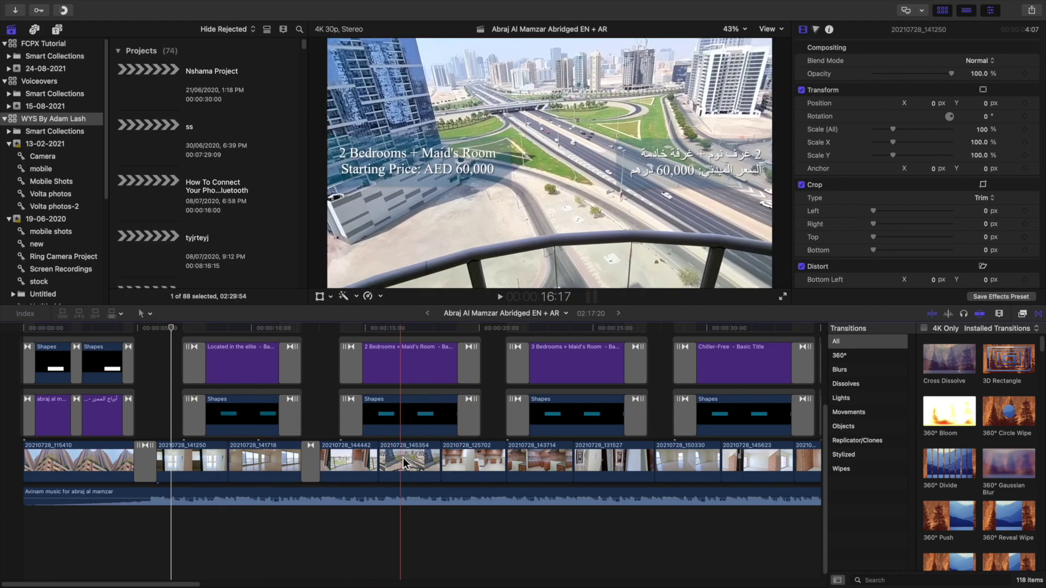
scroll(483, 478, right, 3)
scroll(483, 477, right, 20)
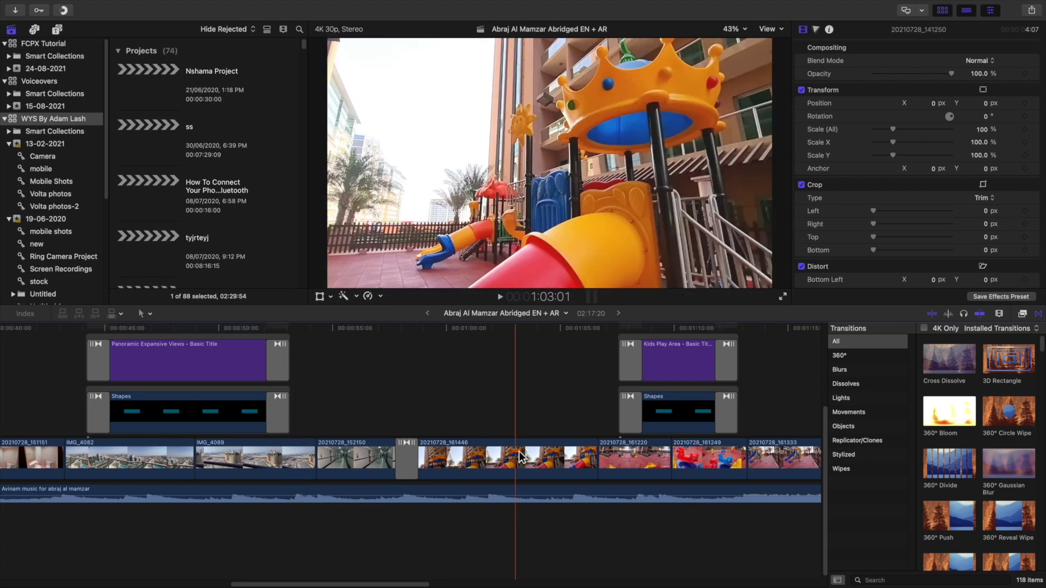
scroll(45, 114, down, 8)
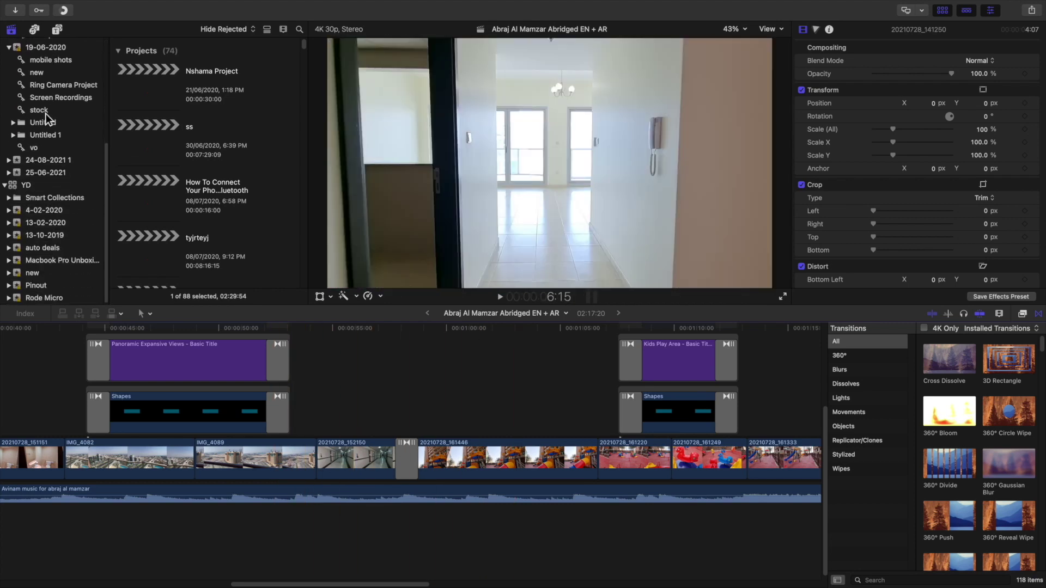
scroll(43, 149, up, 8)
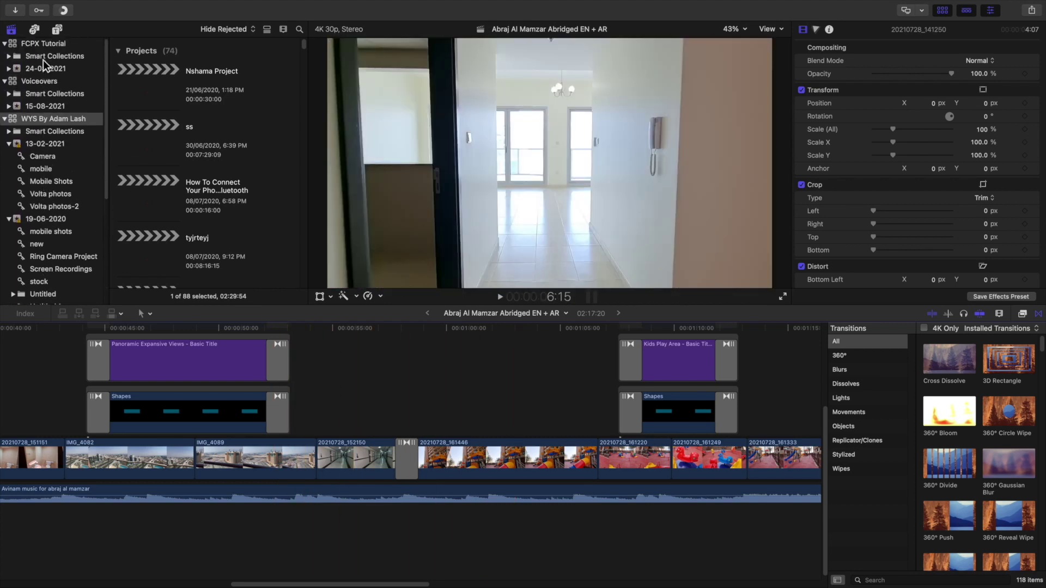
- Start a new project in the FCPX Tutorial library and name it FCPX Tutorial 1
click(43, 47)
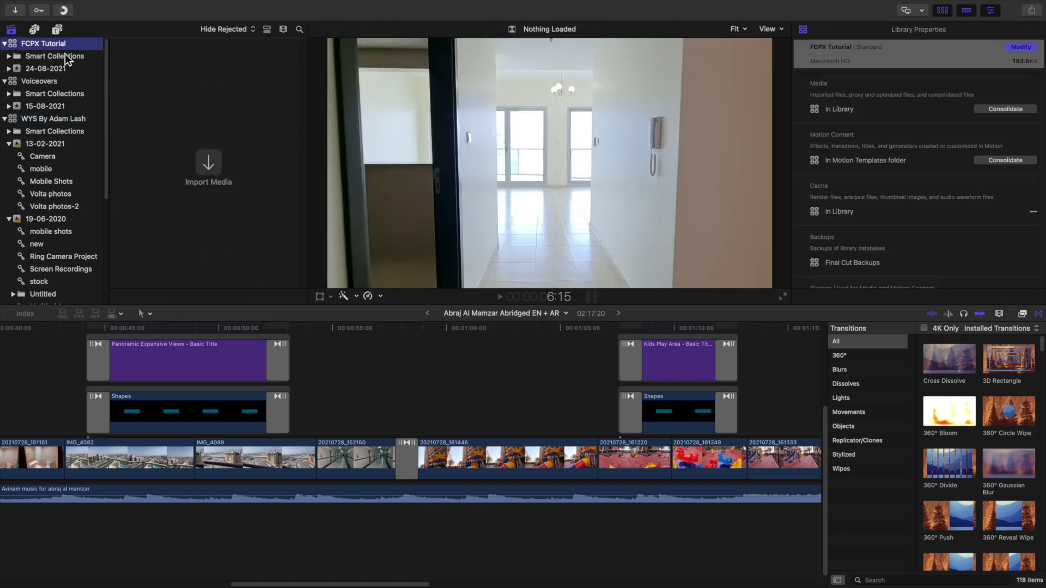
click(93, 7)
mouse_move(94, 28)
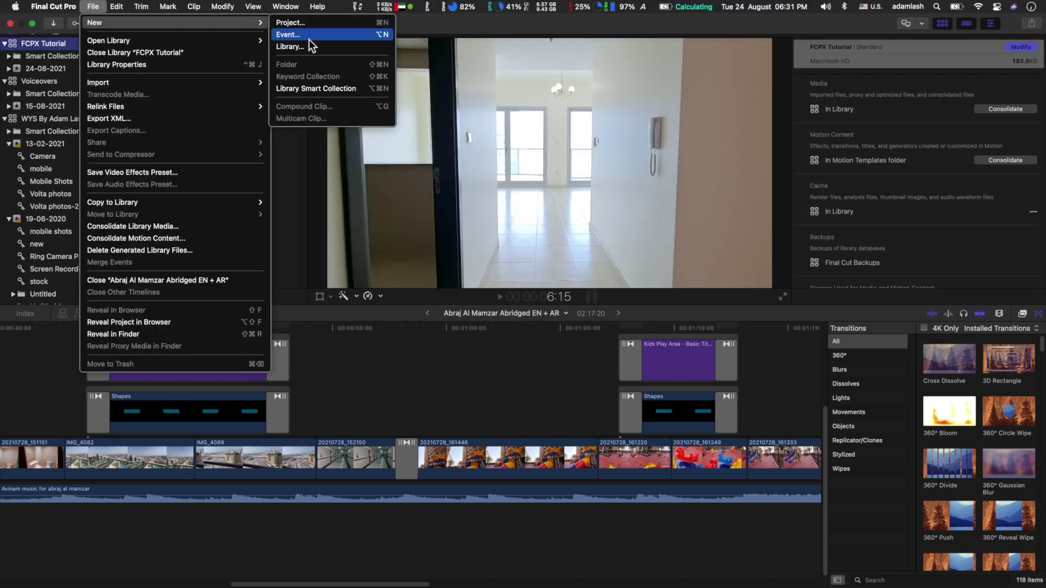
click(289, 23)
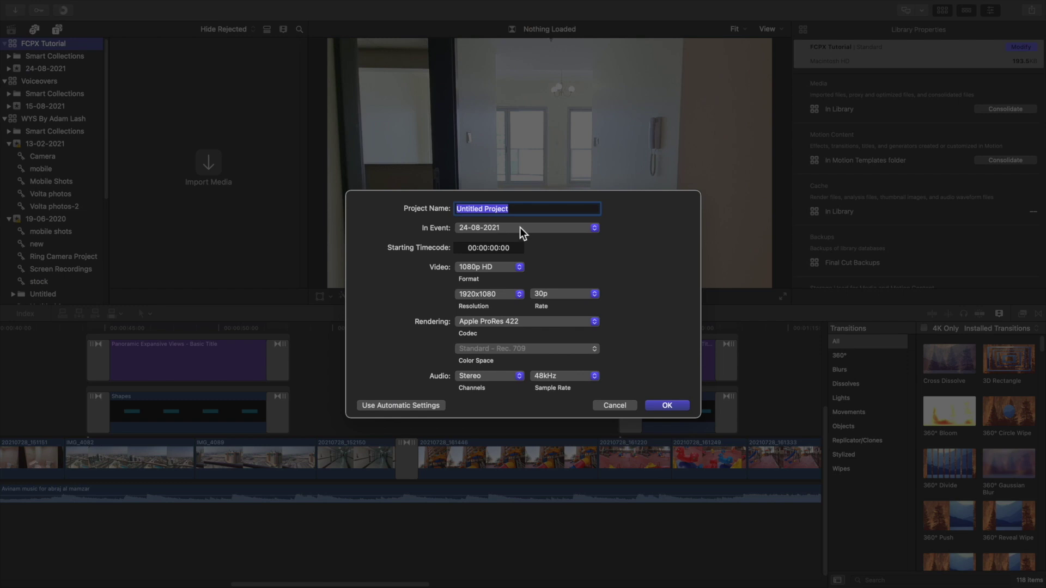
key(BackSpace)
text(FCPX Tutorial 1)
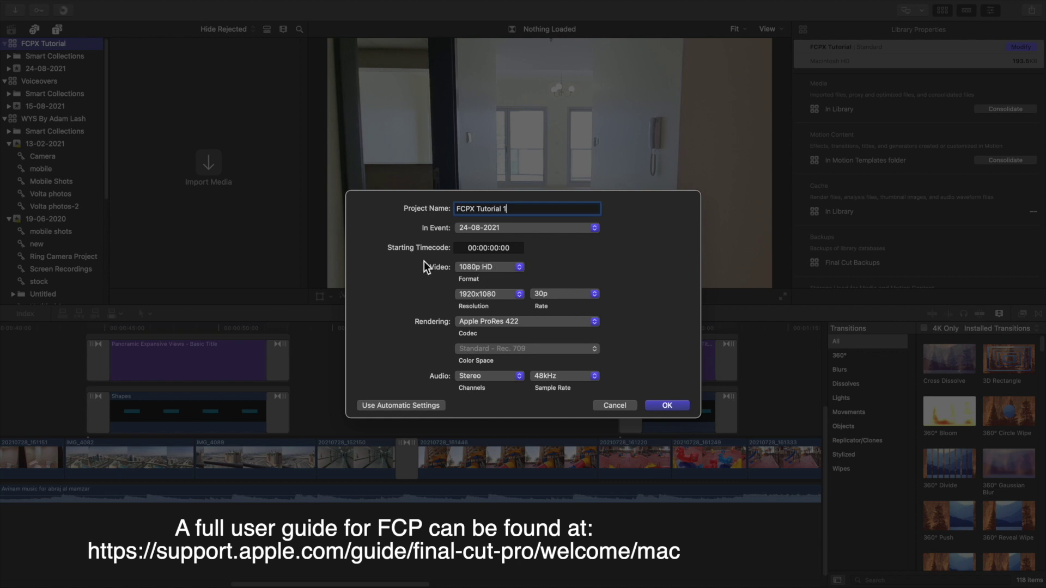
- Keep the project's video format at 1080p HD and set its frame rate to 60p
click(485, 266)
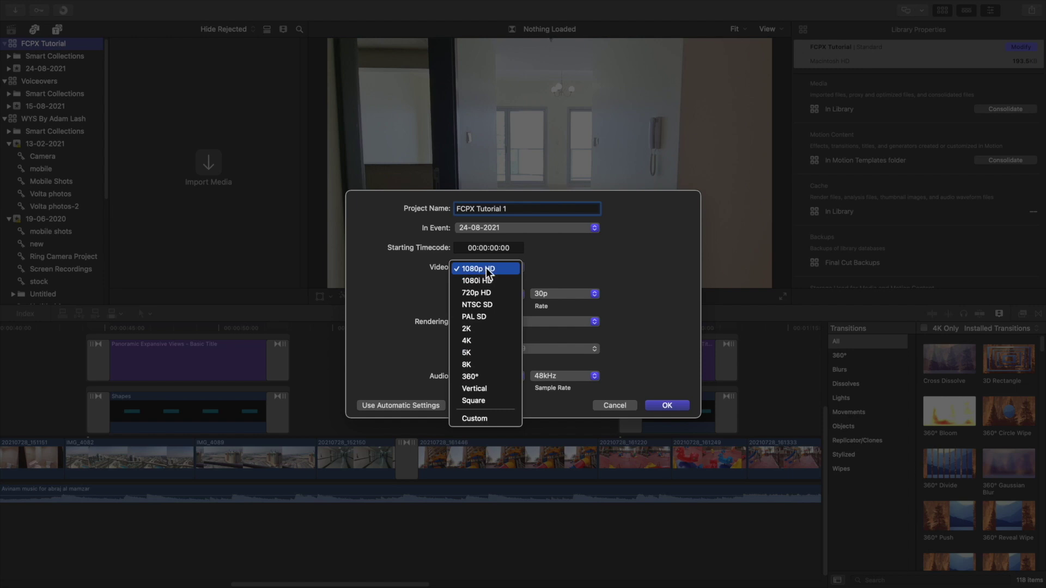
click(575, 253)
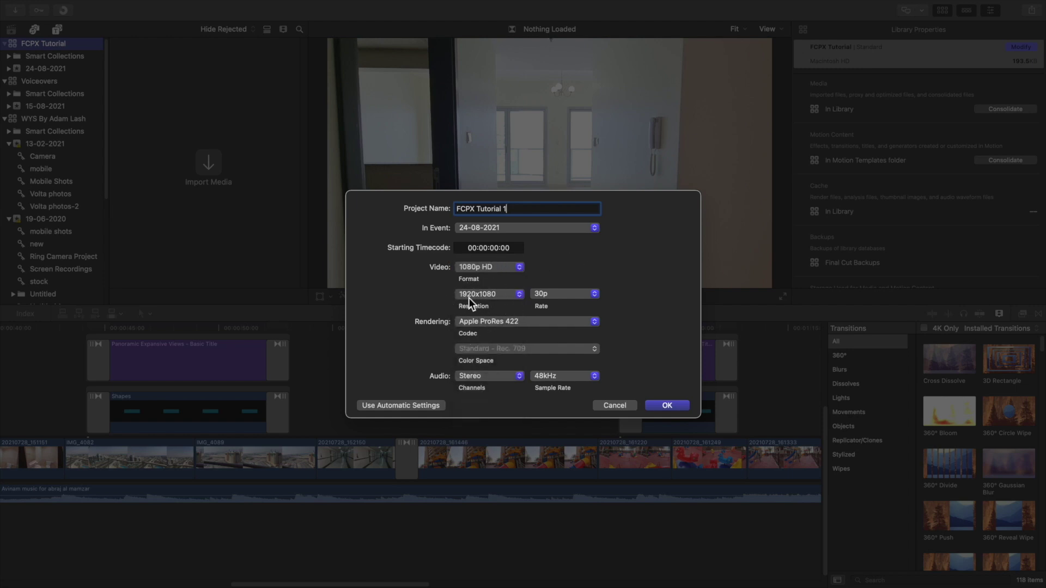
click(557, 297)
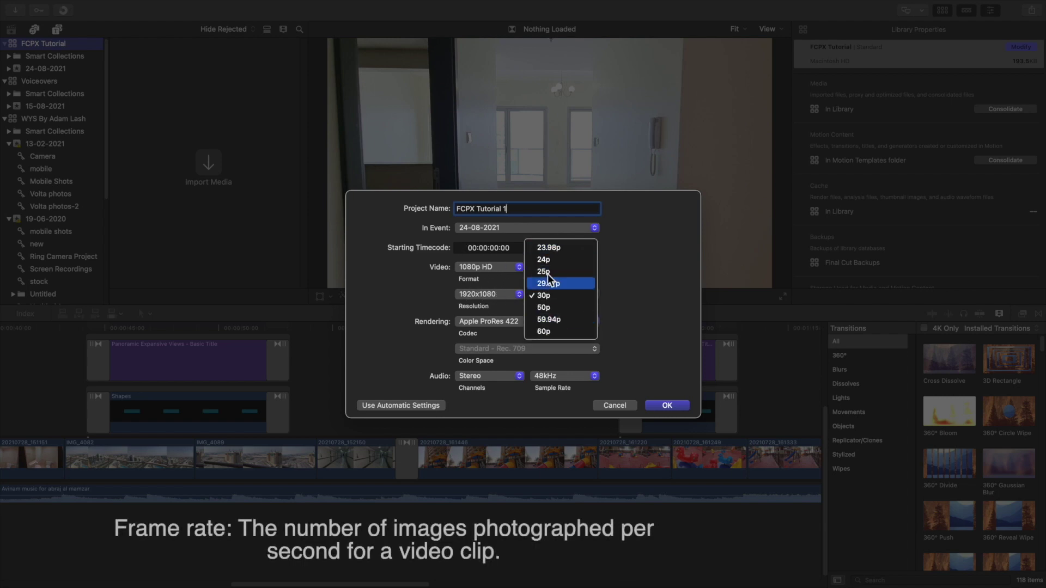
click(558, 296)
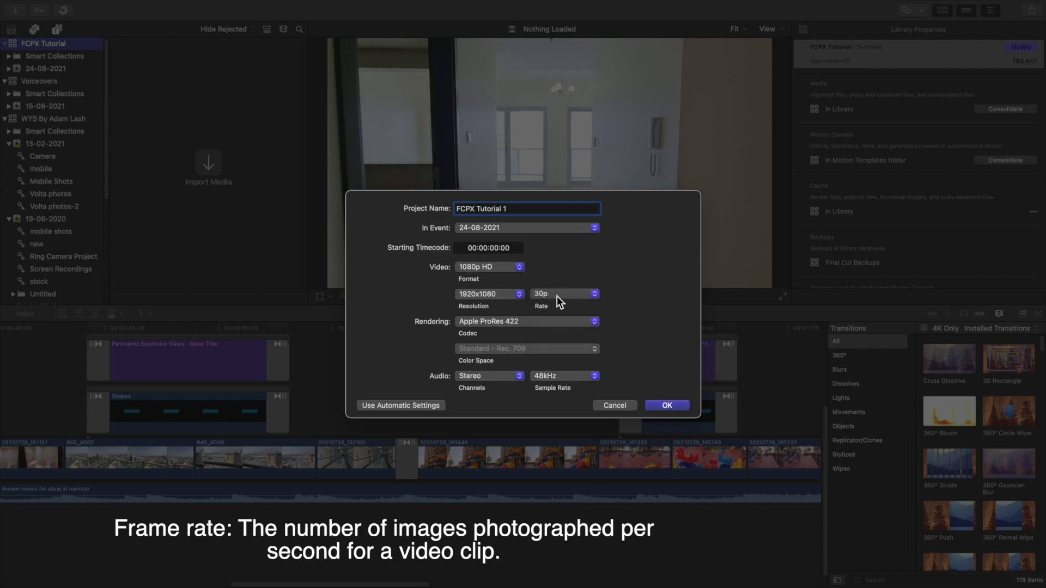
click(588, 294)
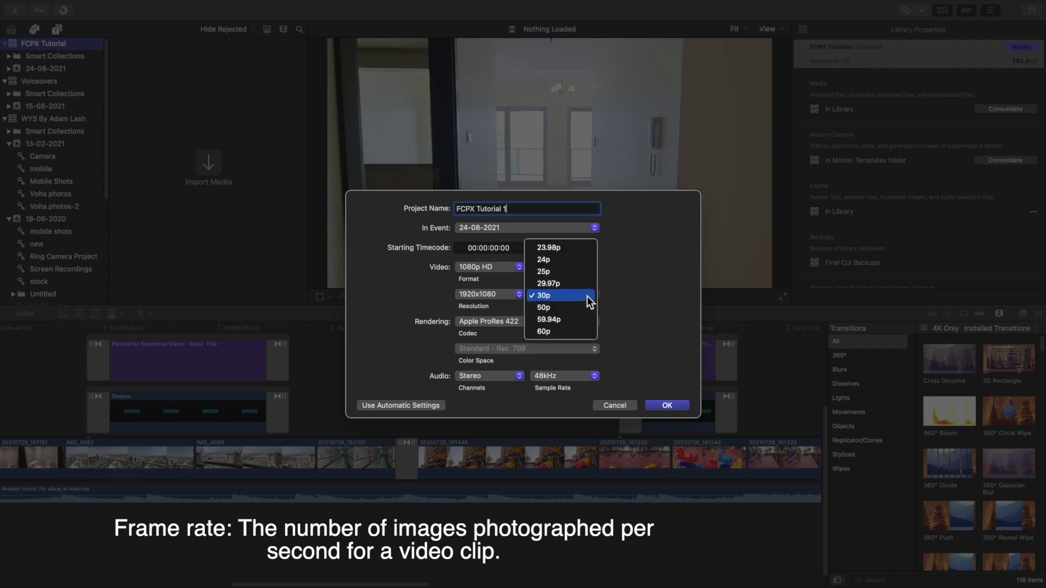
click(544, 332)
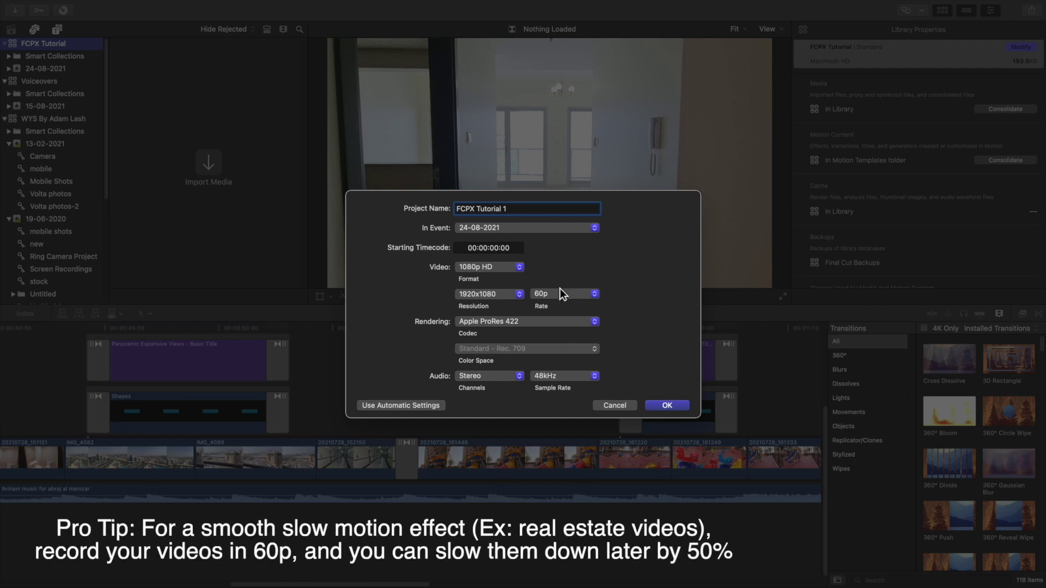
- Keep Apple ProRes 422 as the rendering codec and create the project
click(490, 321)
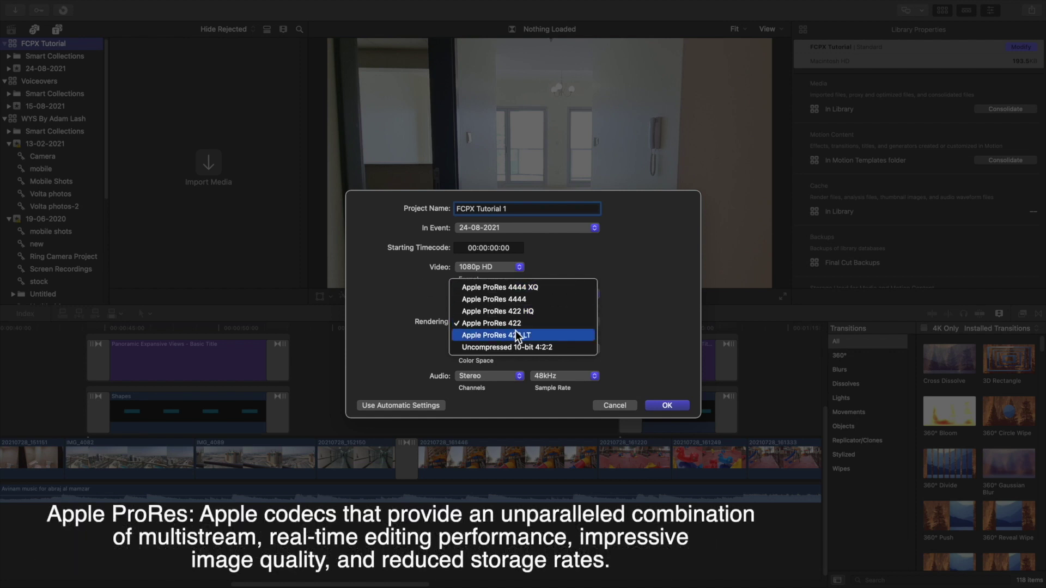
click(407, 306)
click(472, 322)
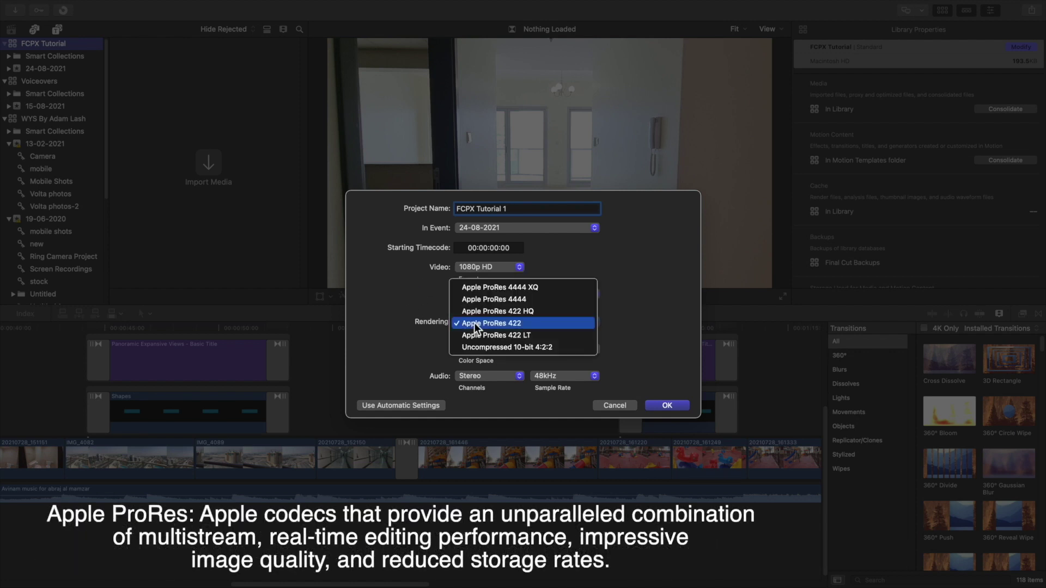
click(411, 320)
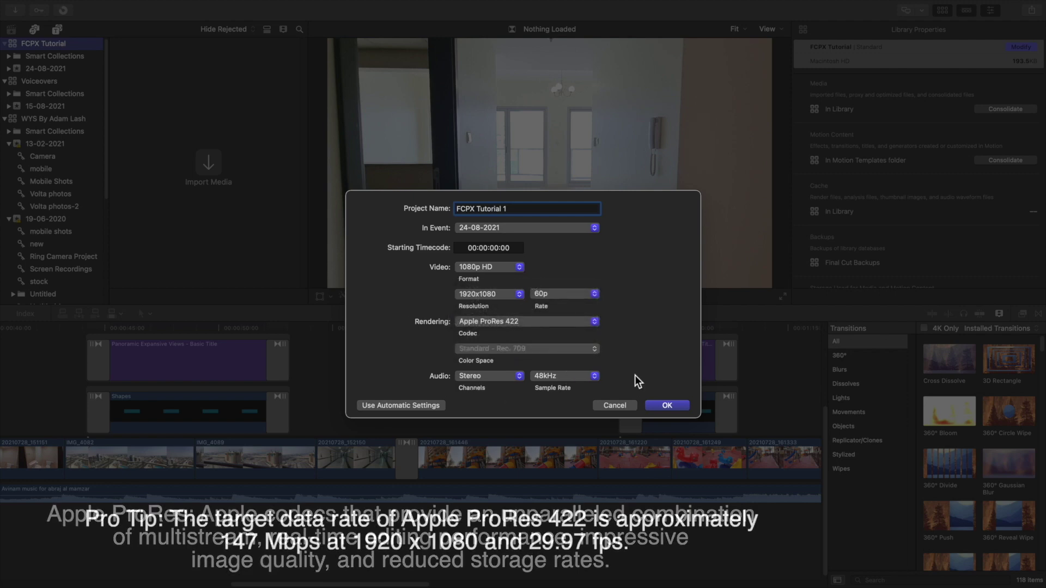
click(668, 405)
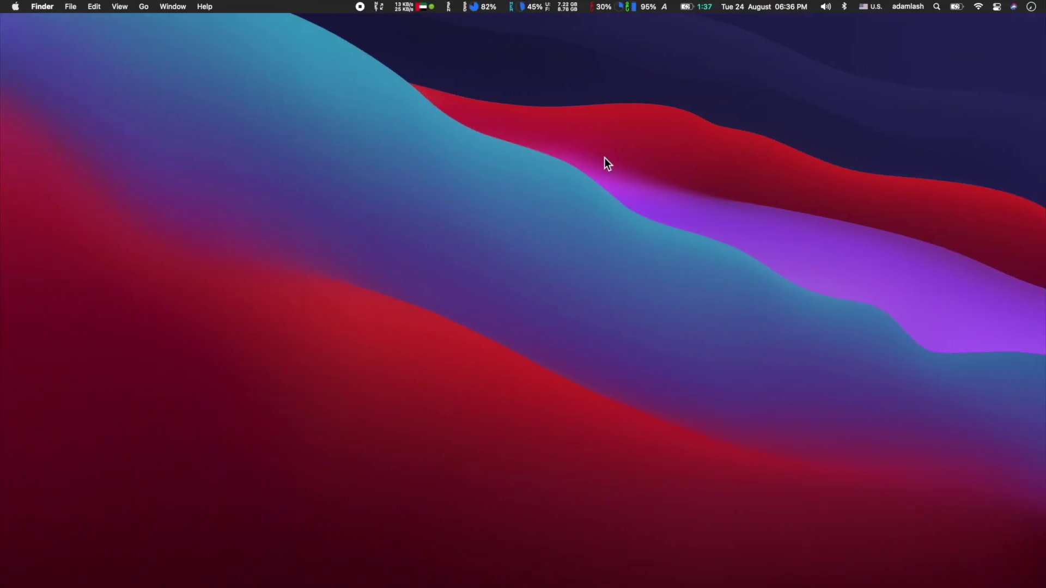
- Import all the clips from the Video folder on the Desktop into the 24-08-2021 event, copying them to the library
right_click(818, 179)
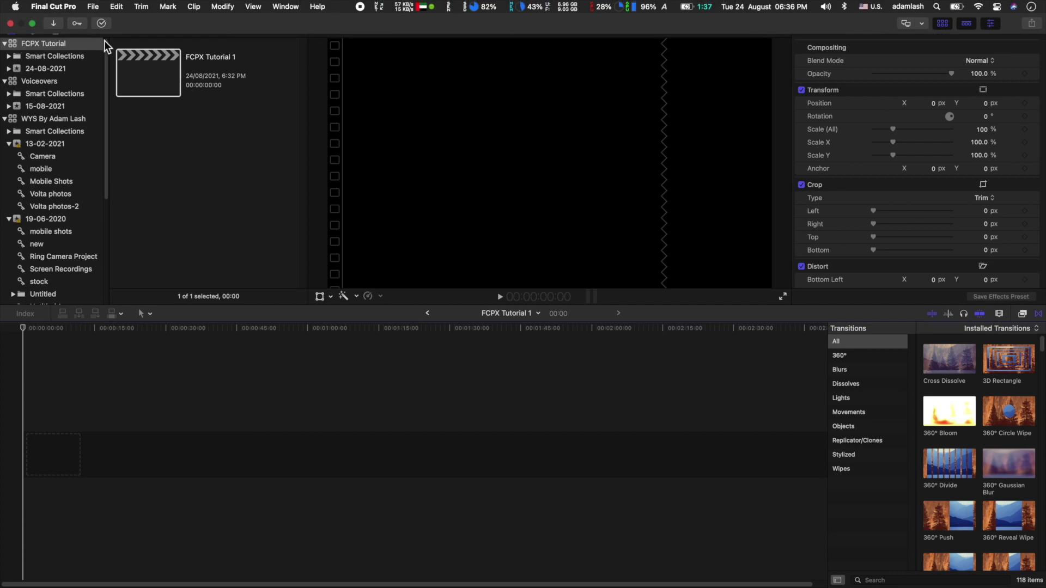
click(53, 23)
double_click(404, 439)
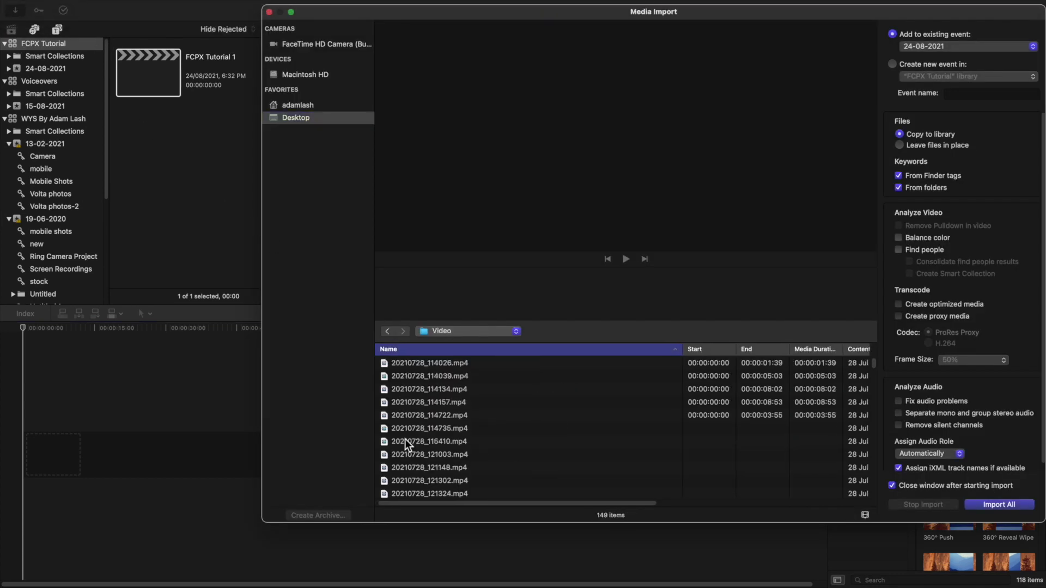
scroll(434, 379, down, 15)
key(super+a)
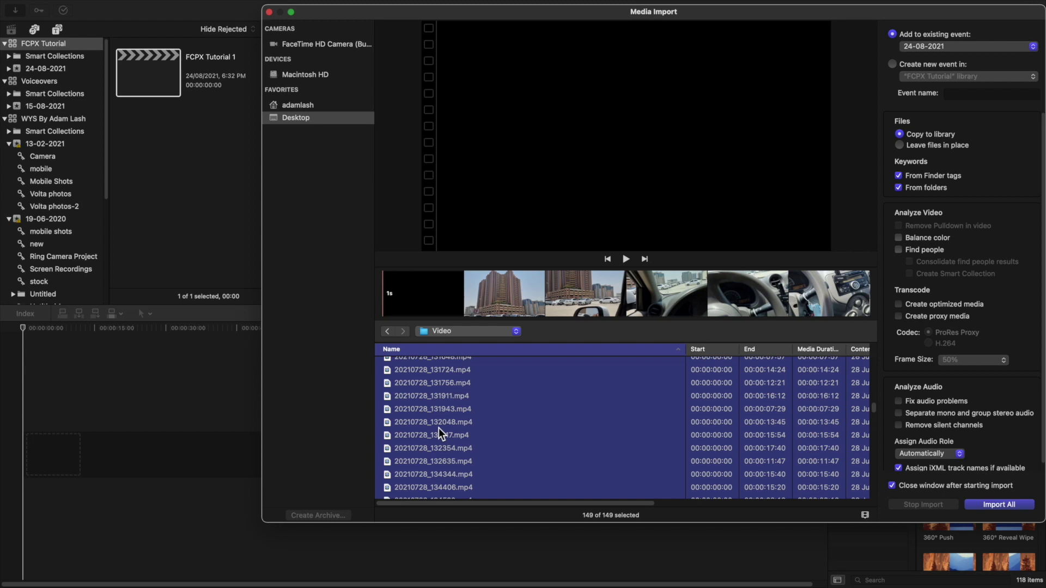
key(Return)
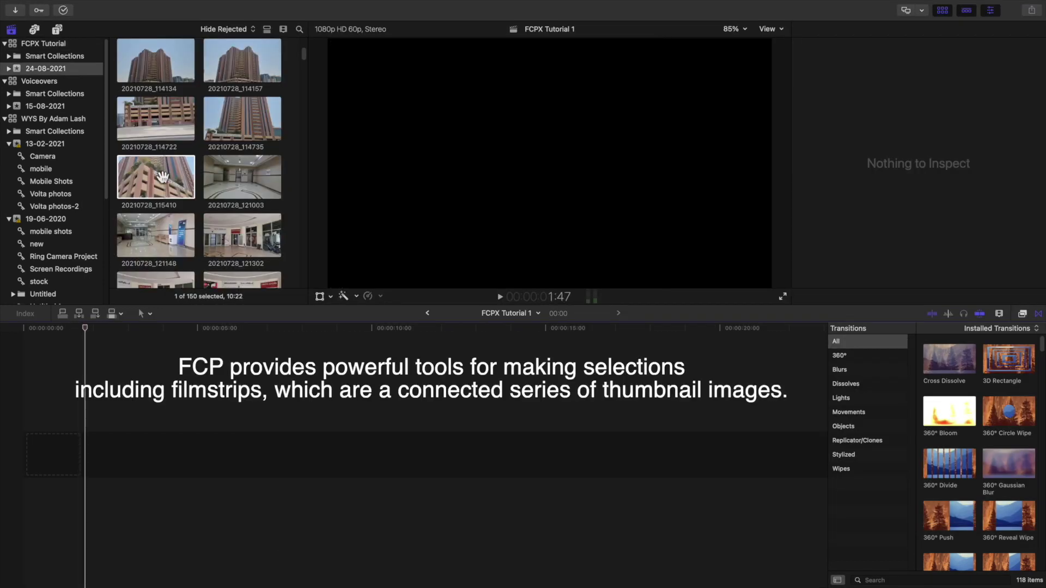
- Add the clip 20210728_115410 to the start of the empty timeline
drag(154, 181, 43, 463)
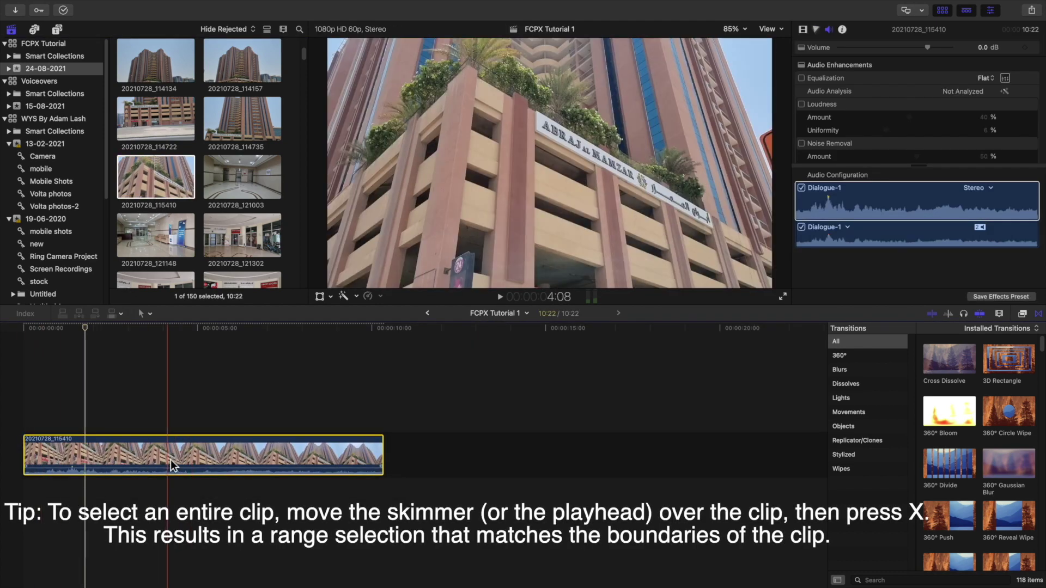
- Examine the 20210728_115410 clip in the timeline at closer and wider zoom levels
key(super+equal)
key(super+equal)
key(super+equal)
key(super+minus)
key(super+minus)
key(super+minus)
key(super+minus)
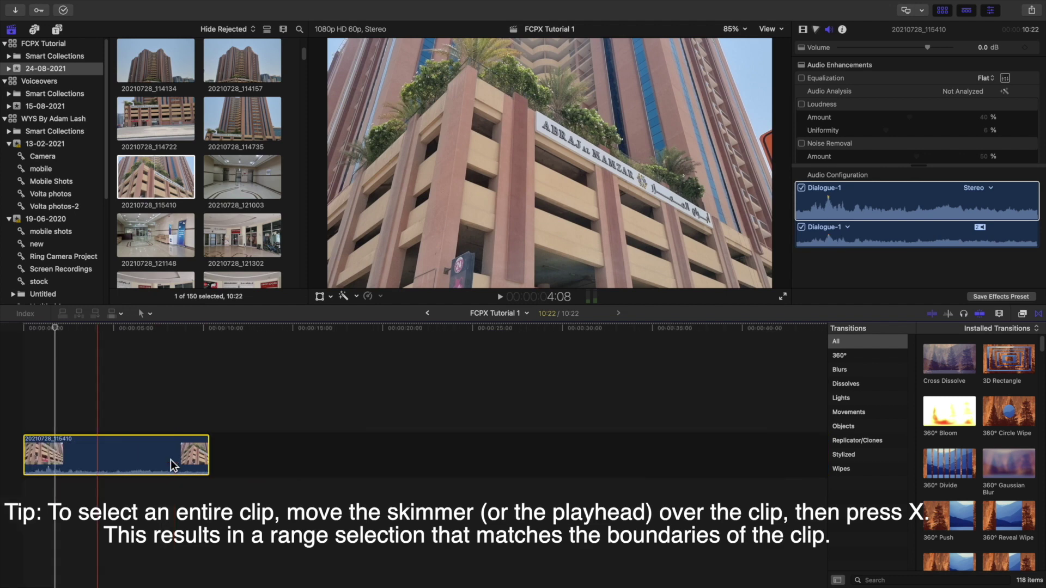
key(super+equal)
key(super+equal)
key(super+equal)
key(super+equal)
key(super+equal)
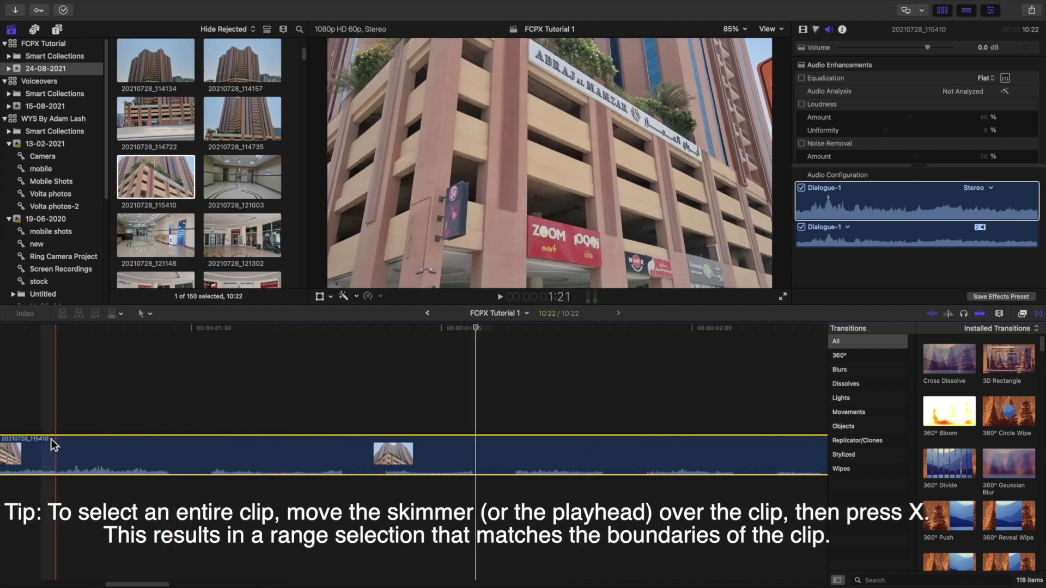
key(super+minus)
key(super+minus)
key(super+minus)
key(super+minus)
key(super+minus)
key(super+minus)
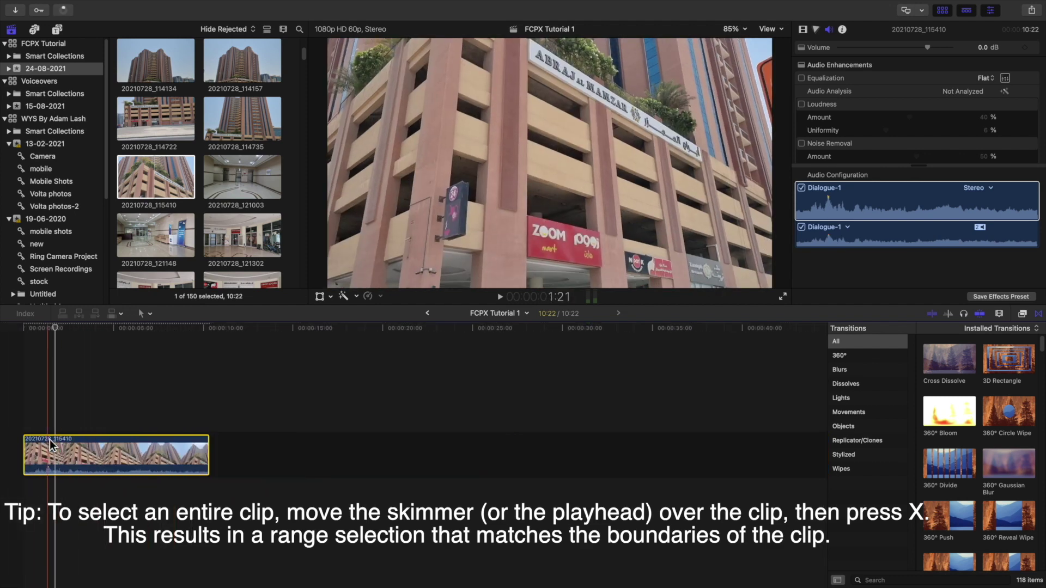
- Review the available timeline zoom commands and compare the clip's display at several magnifications, finishing with the whole clip in view
click(176, 6)
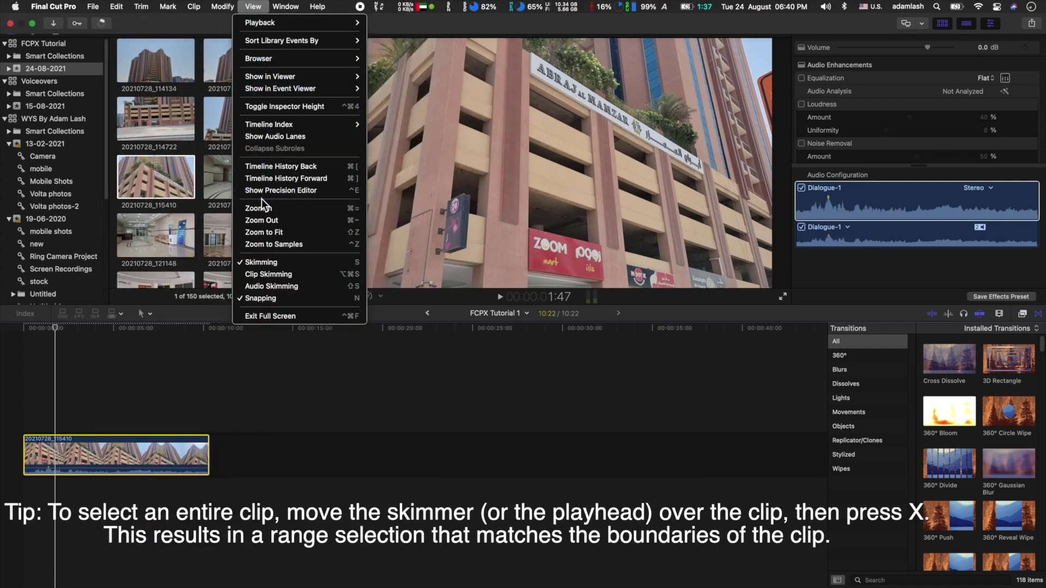
click(359, 211)
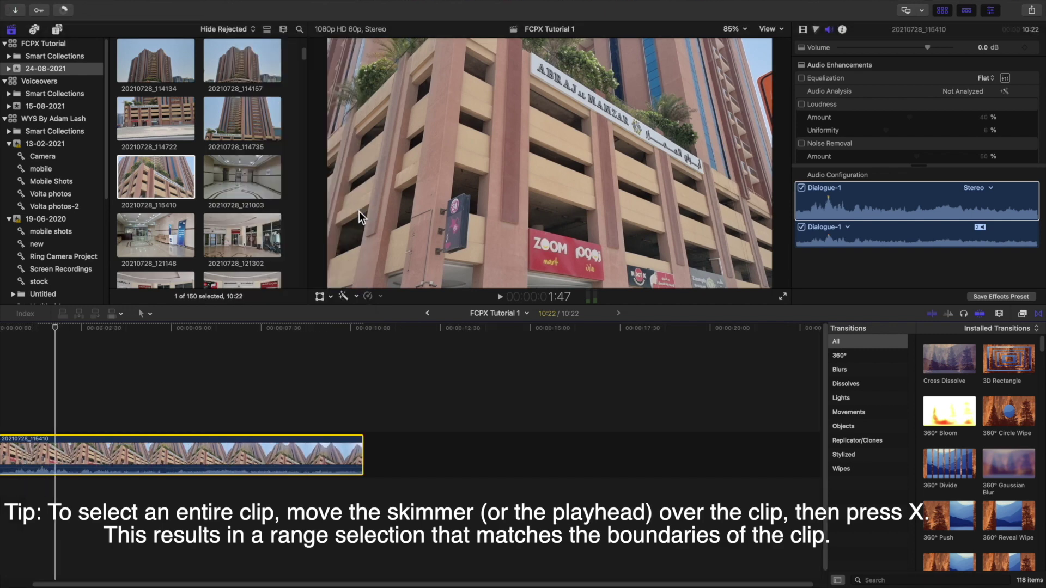
key(super+equal)
key(super+equal)
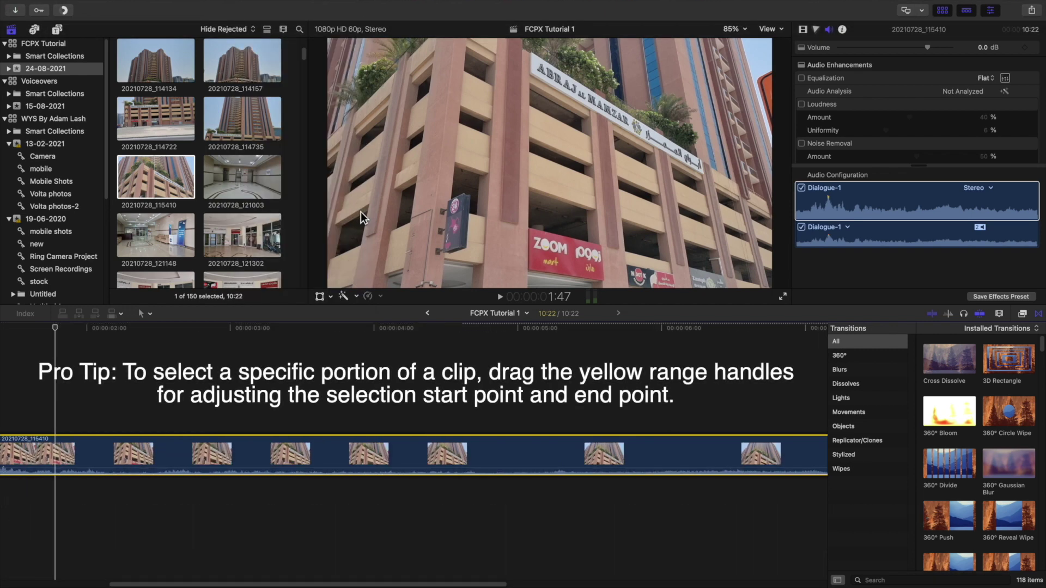
key(super+minus)
key(super+minus)
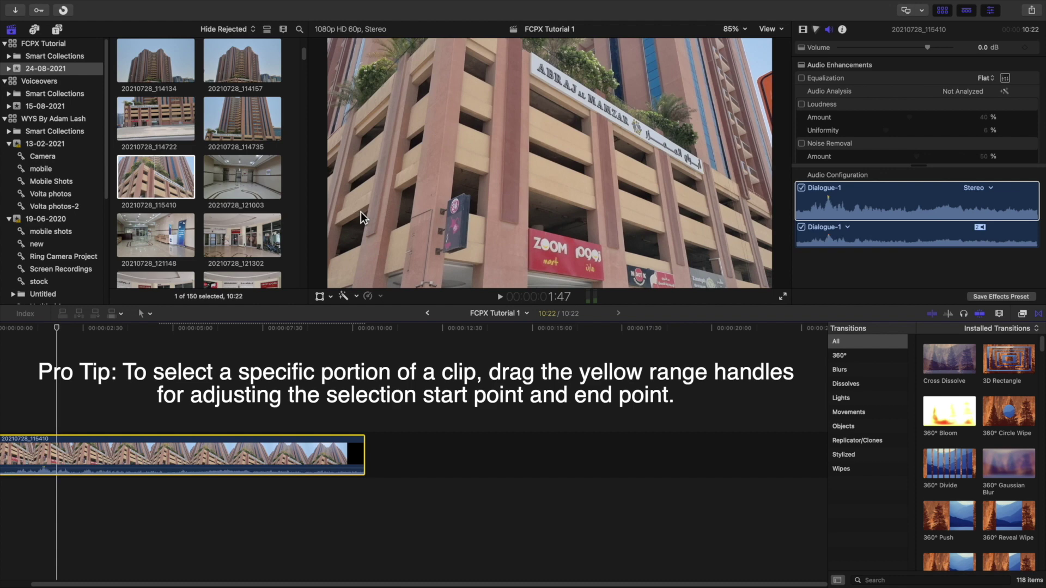
key(super+minus)
key(super+equal)
key(super+equal)
key(super+equal)
key(super+minus)
key(super+minus)
key(super+minus)
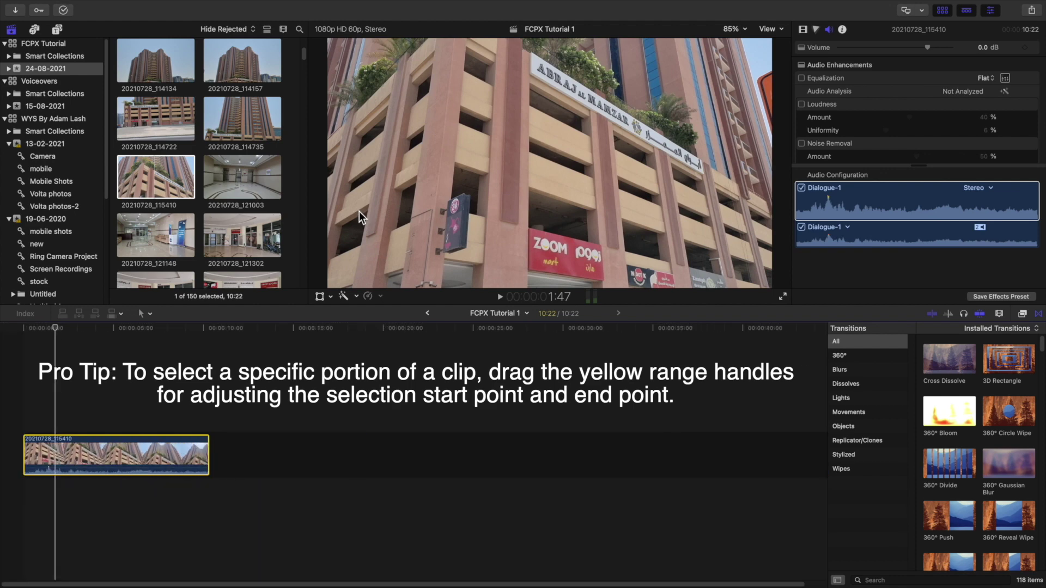
- Append the clips 20210728_121334 and 20210728_123213 to the timeline after the first clip
drag(262, 170, 259, 439)
click(241, 132)
drag(240, 133, 231, 452)
drag(567, 436, 636, 471)
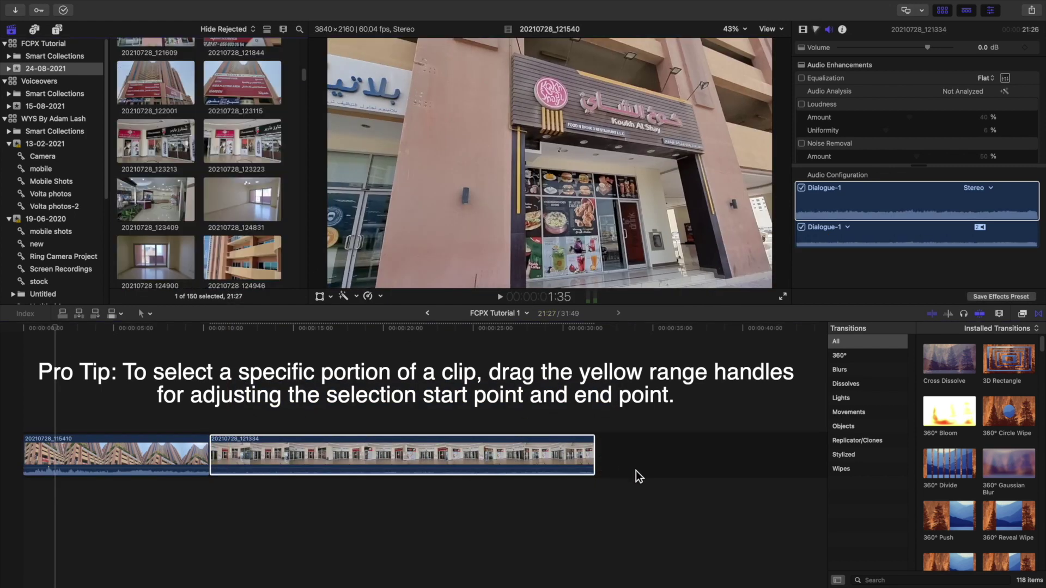
drag(153, 131, 616, 453)
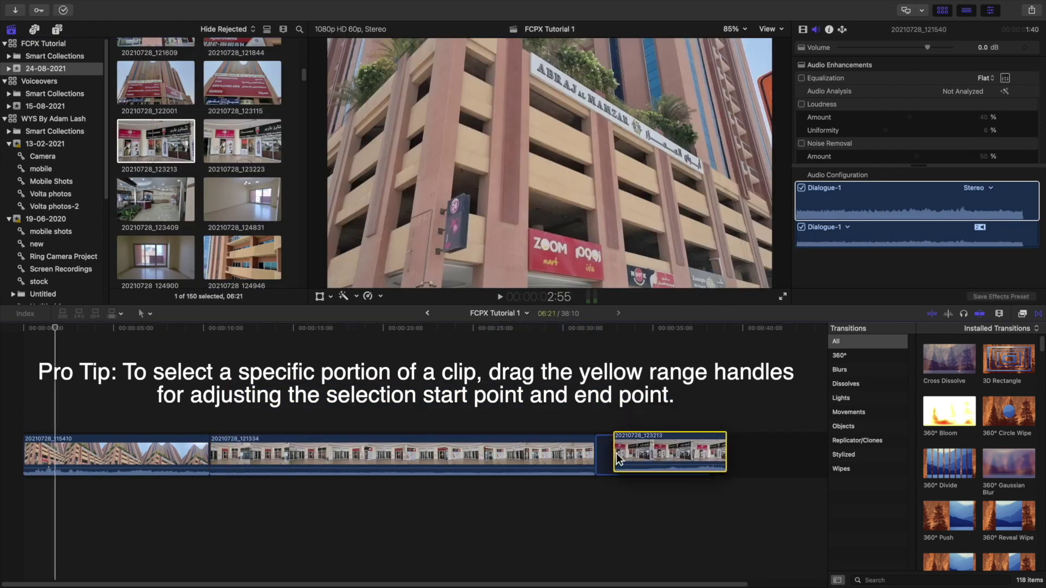
- Skim and play through the clips assembled in the timeline
scroll(306, 436, left, 1)
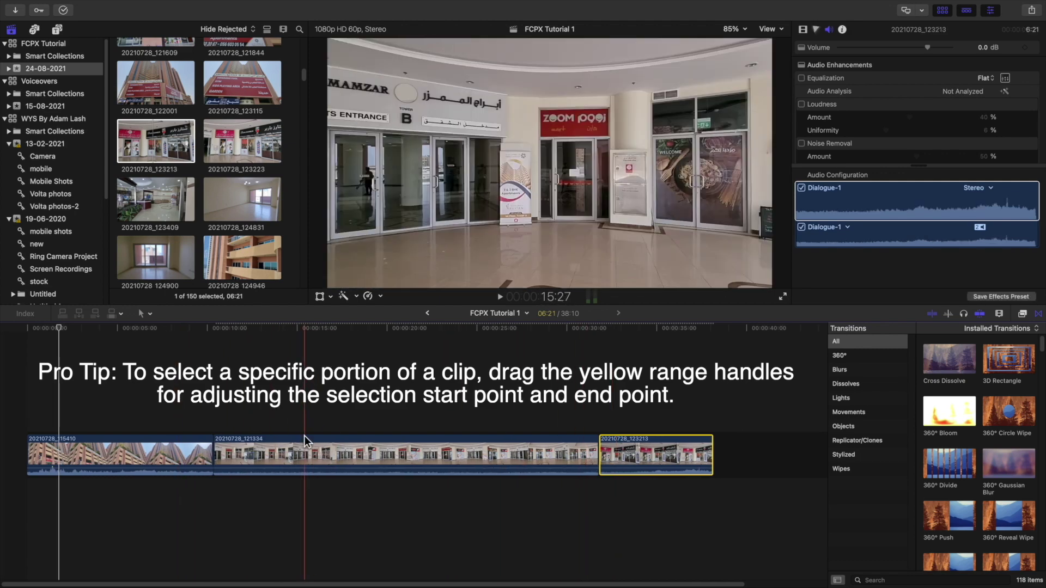
scroll(447, 436, right, 4)
scroll(256, 439, left, 4)
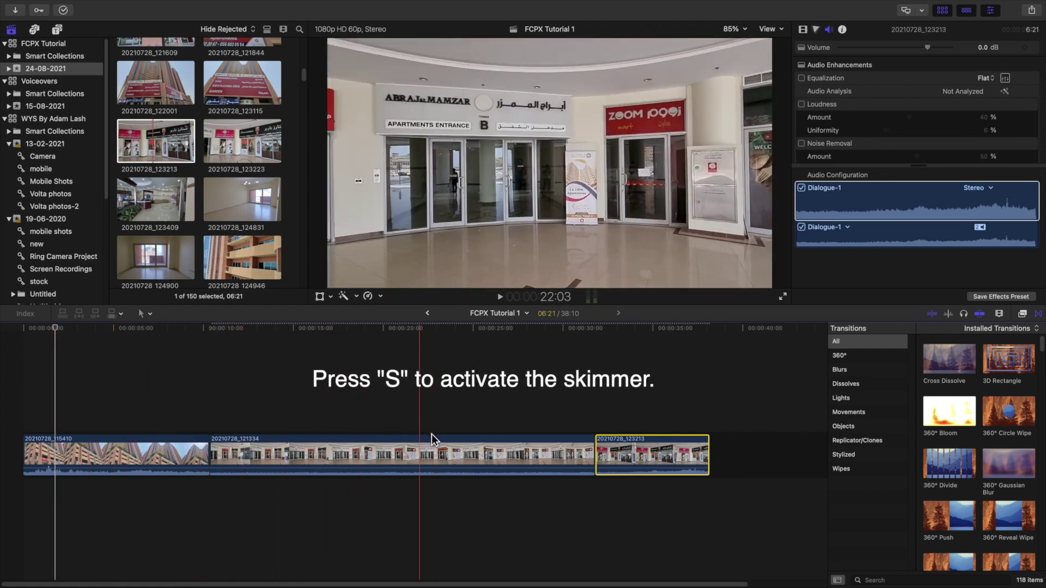
key(space)
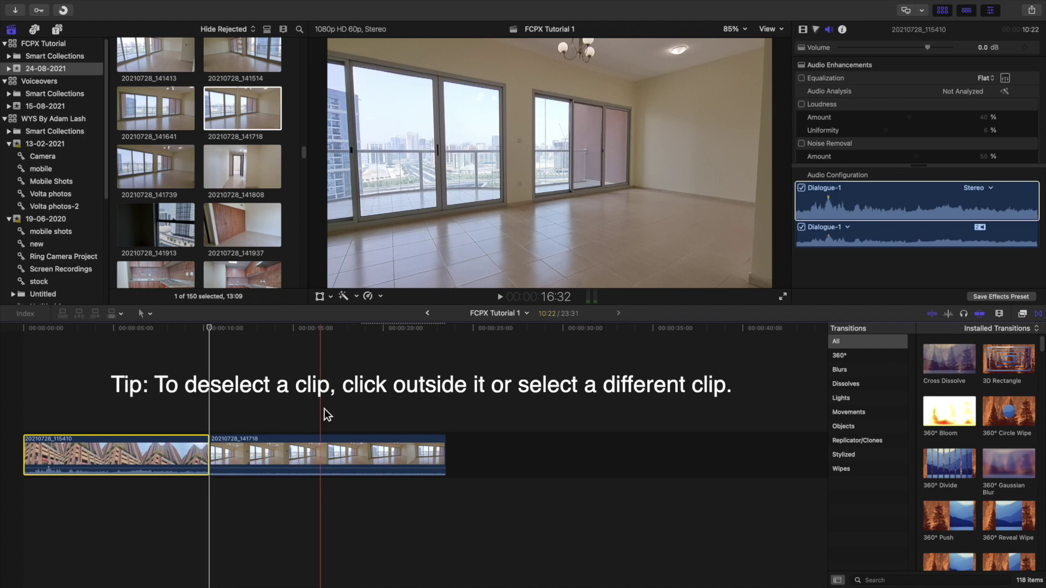
- Try deleting the detached audio of clip 20210728_115410, and undo the deletion and the detachment
click(120, 489)
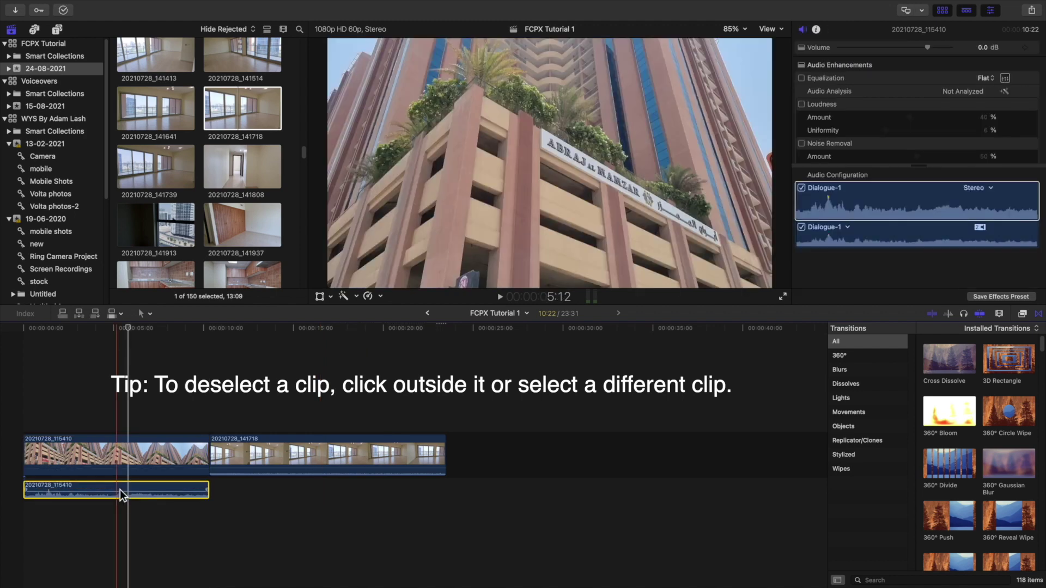
key(Delete)
click(105, 465)
key(super+z)
key(super+z)
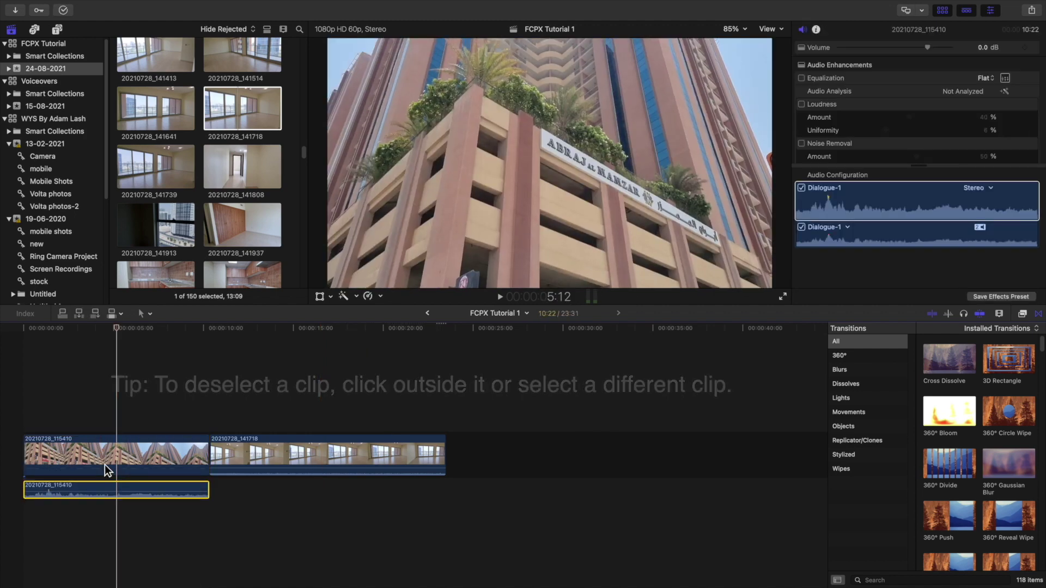
click(63, 403)
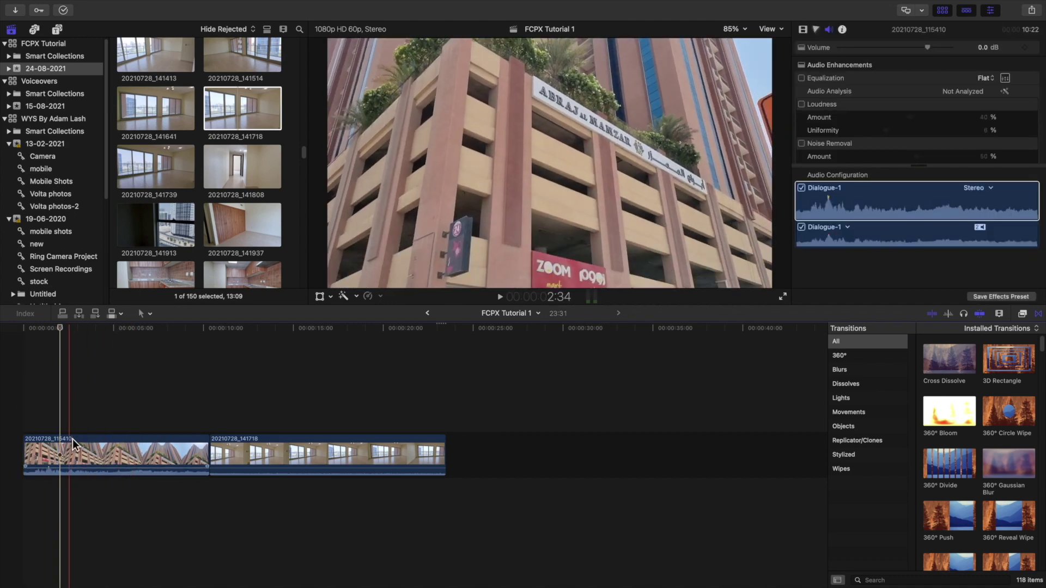
- Try detaching the audio from clip 20210728_115410, and undo the change
click(99, 453)
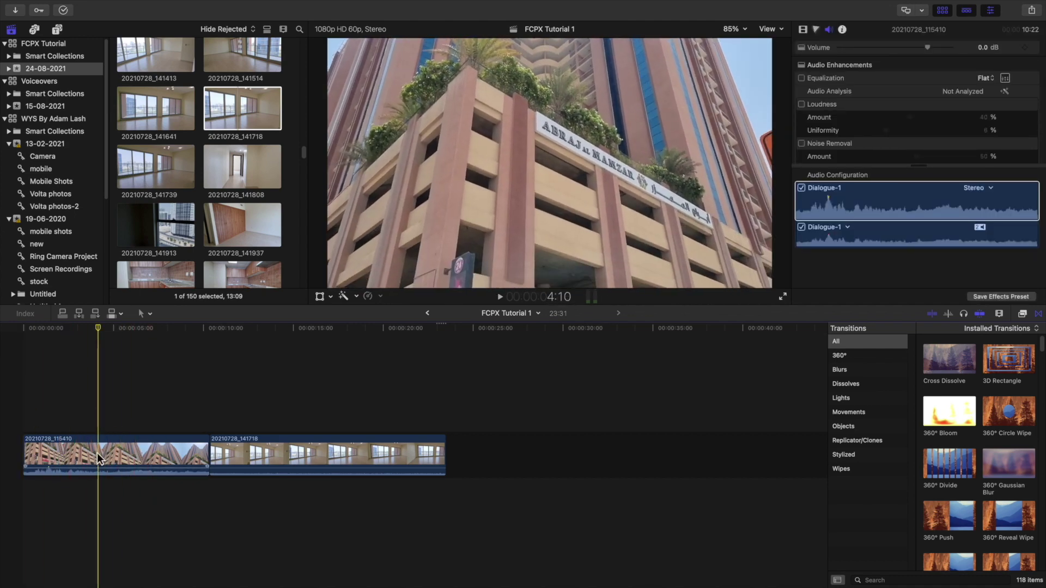
click(80, 458)
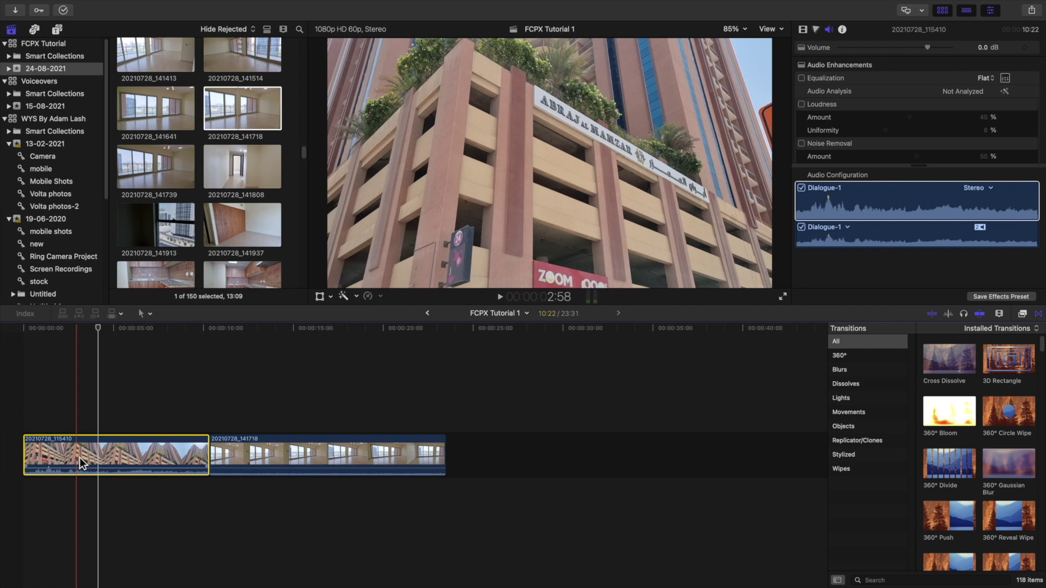
key(ctrl+shift+s)
key(super+z)
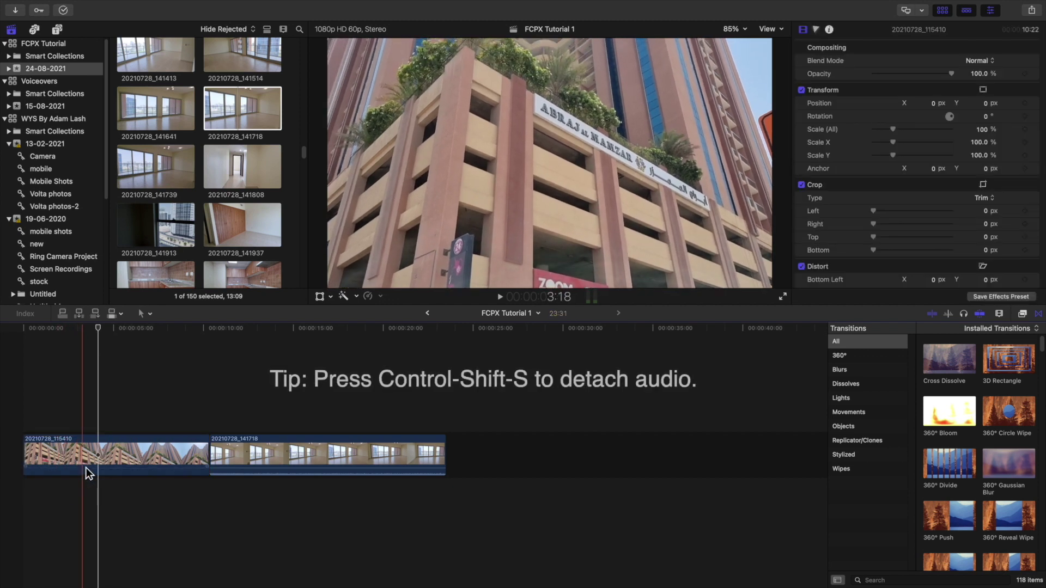
- Detach the audio from clip 20210728_115410 and select the separated audio clip beneath the video
right_click(86, 468)
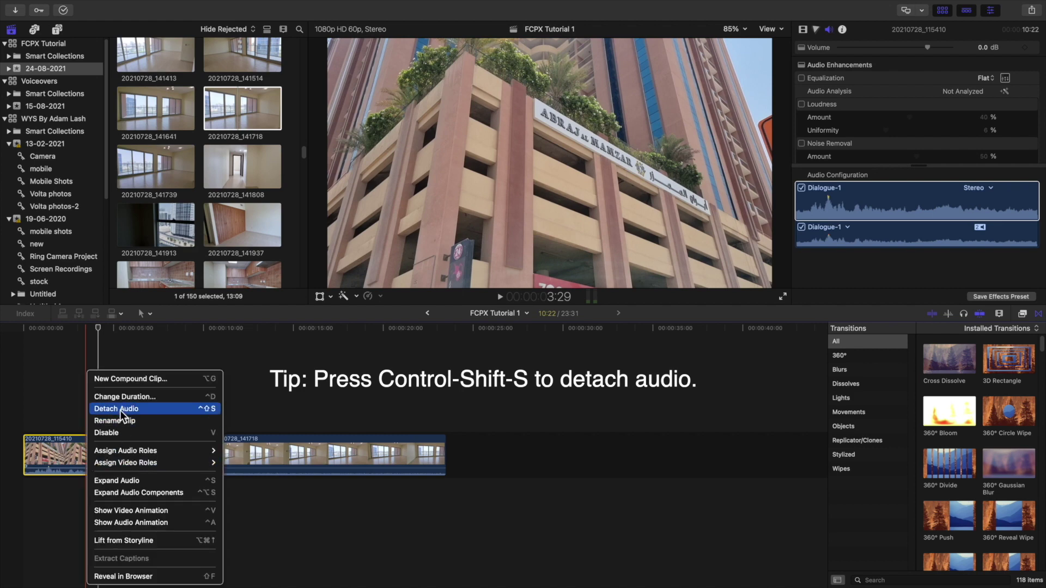
click(210, 410)
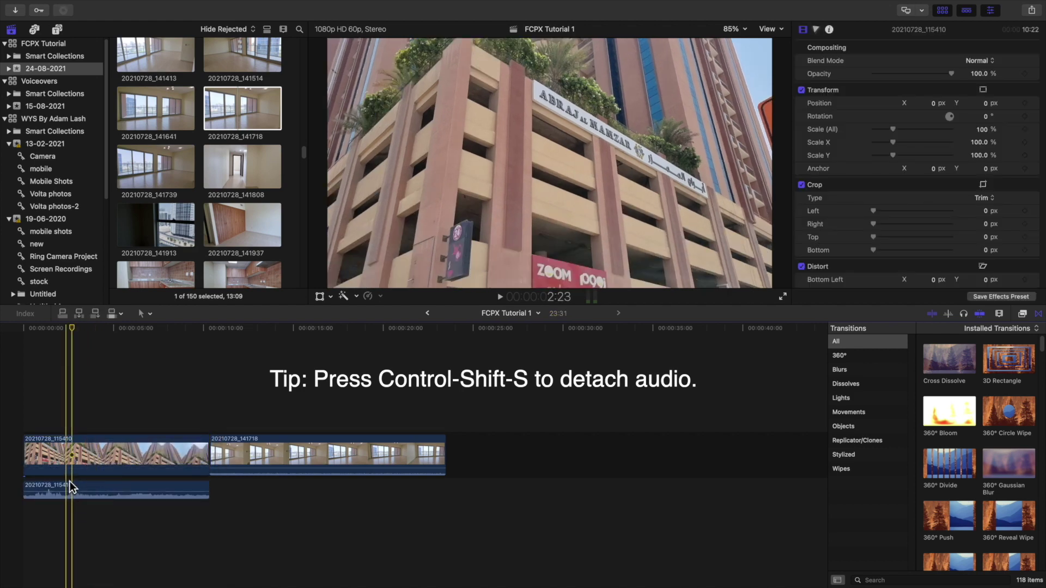
mouse_move(69, 486)
mouse_down()
mouse_move(240, 493)
mouse_move(59, 487)
mouse_up()
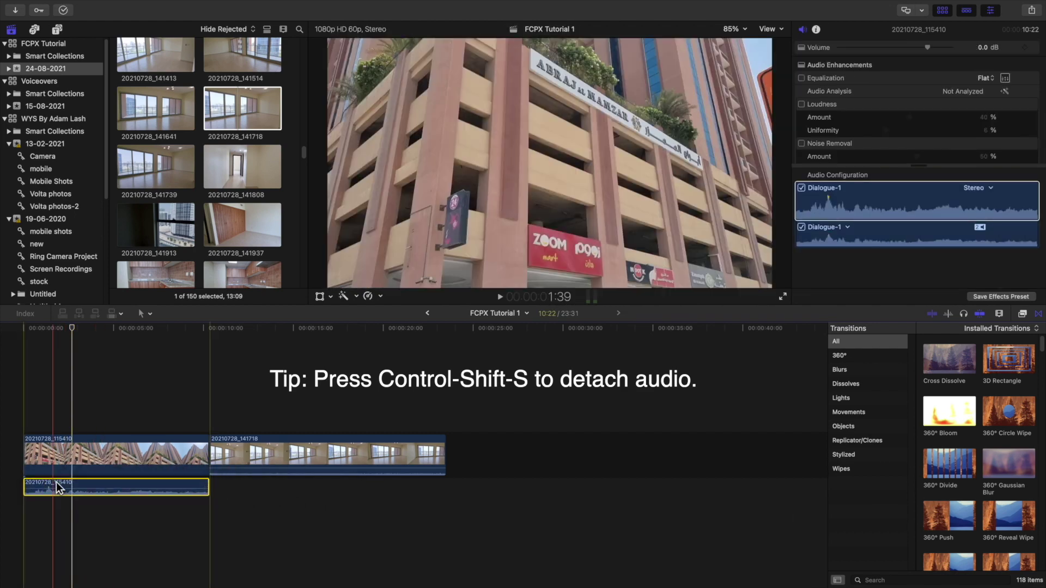
- Examine the detached audio's waveform at closer and wider zoom levels and play back the beginning of the timeline
scroll(59, 488, up, 10)
scroll(381, 493, left, 5)
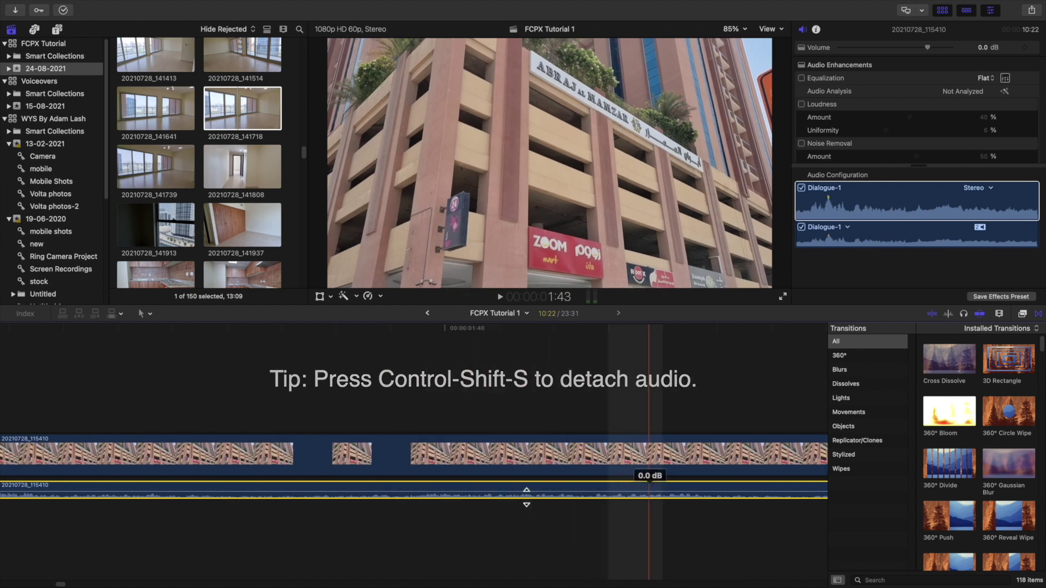
scroll(526, 496, left, 2)
scroll(125, 502, down, 10)
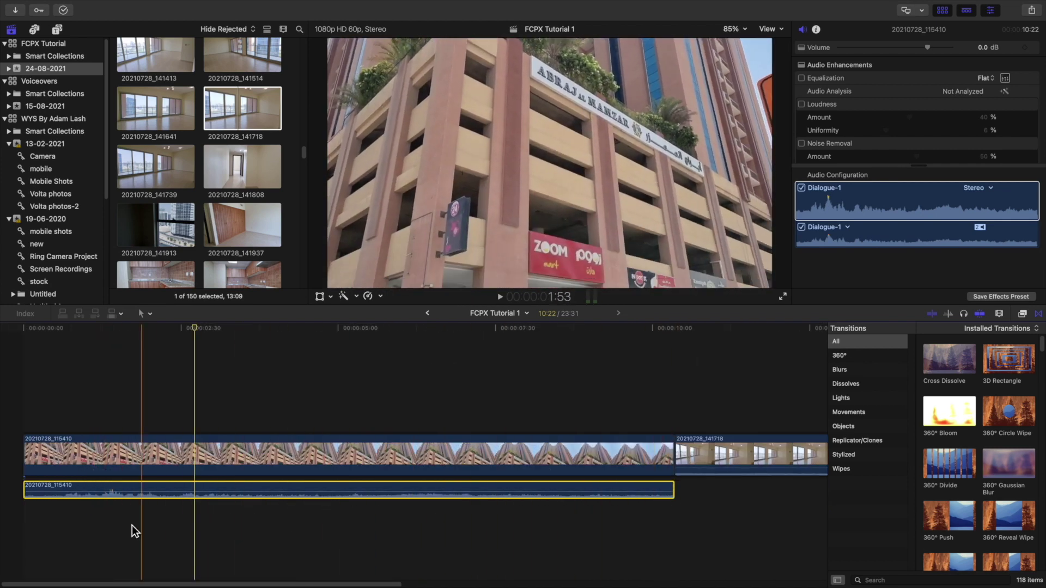
click(31, 519)
key(space)
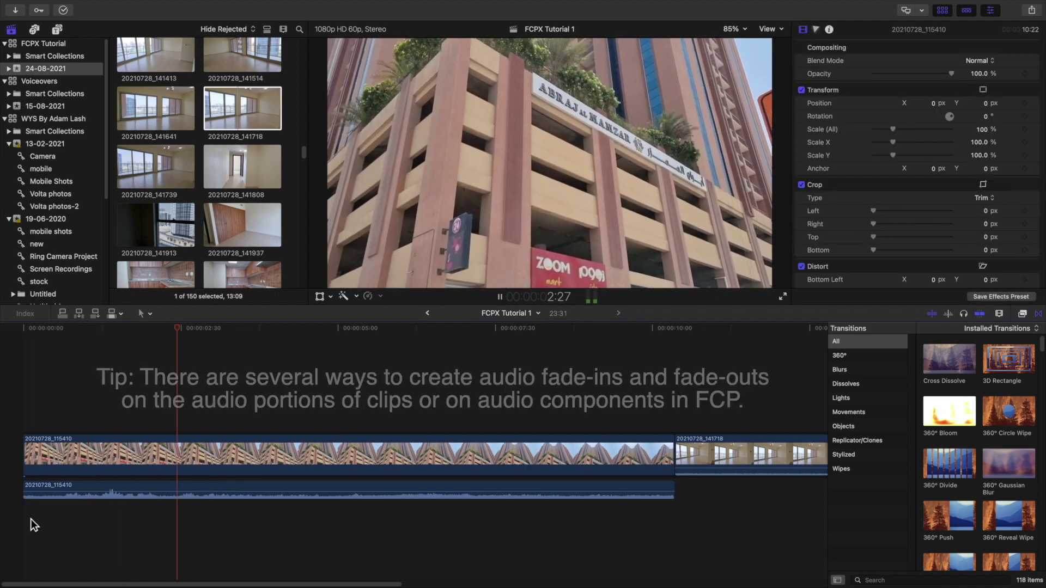
key(space)
key(super+minus)
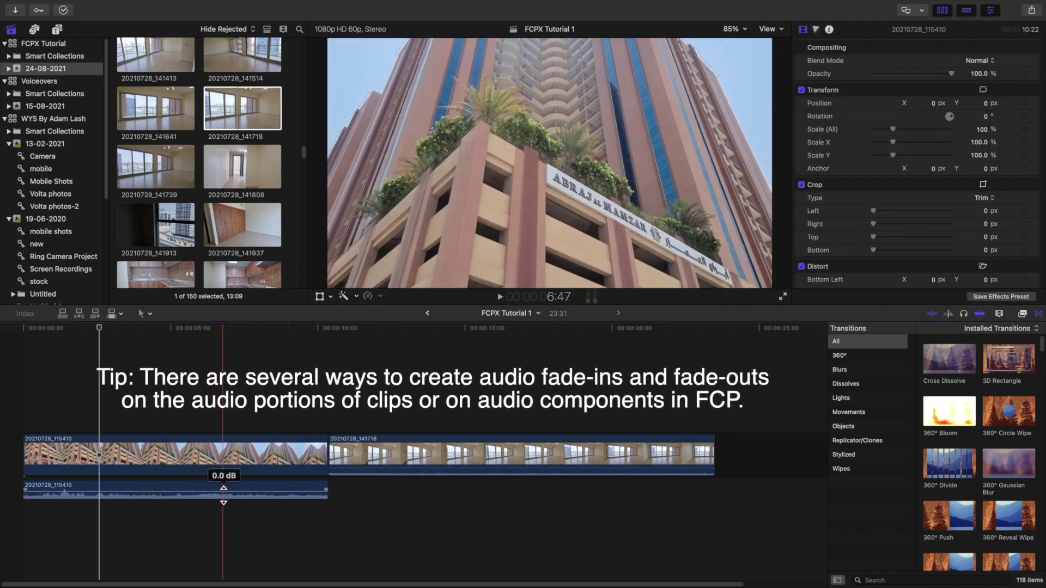
- Add a fade-in of about 3 seconds to the start of the detached audio and play it back
click(160, 489)
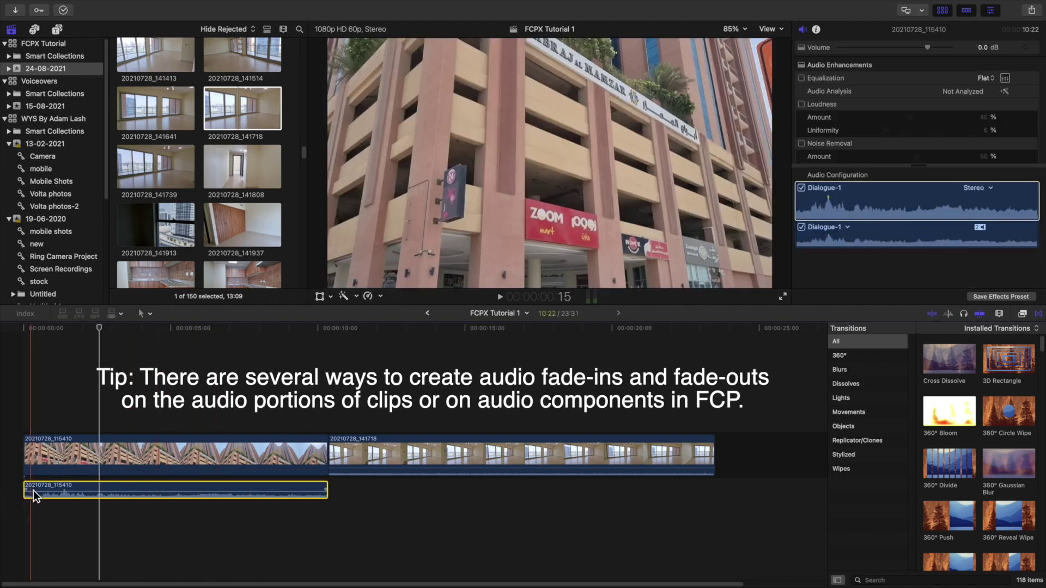
click(29, 493)
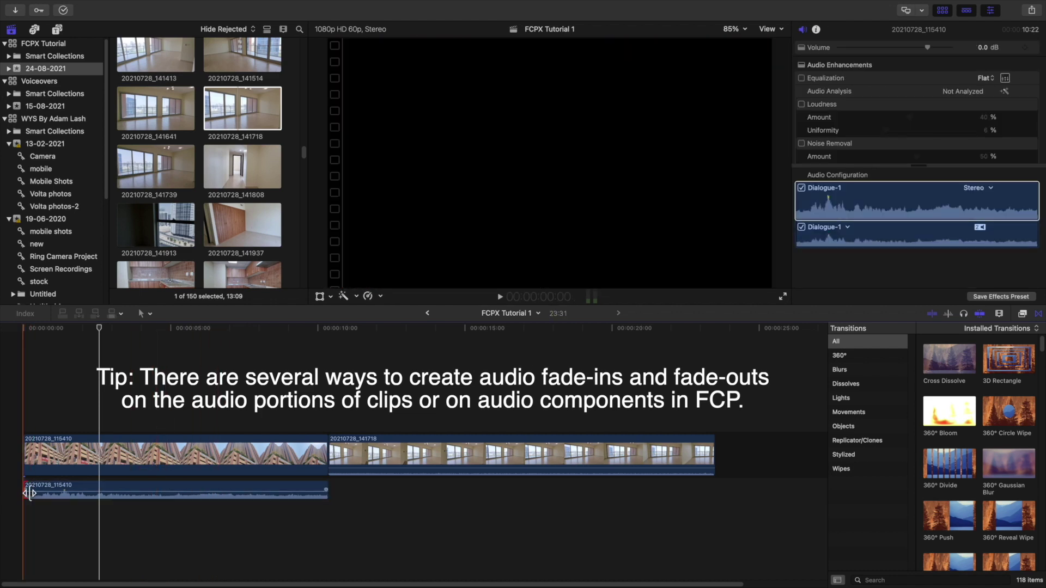
click(40, 506)
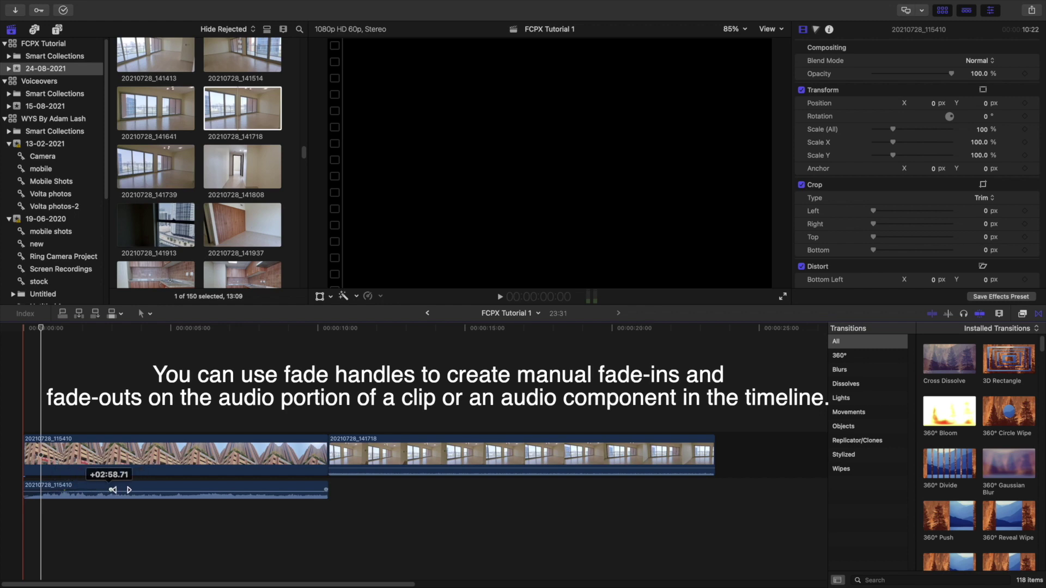
key(space)
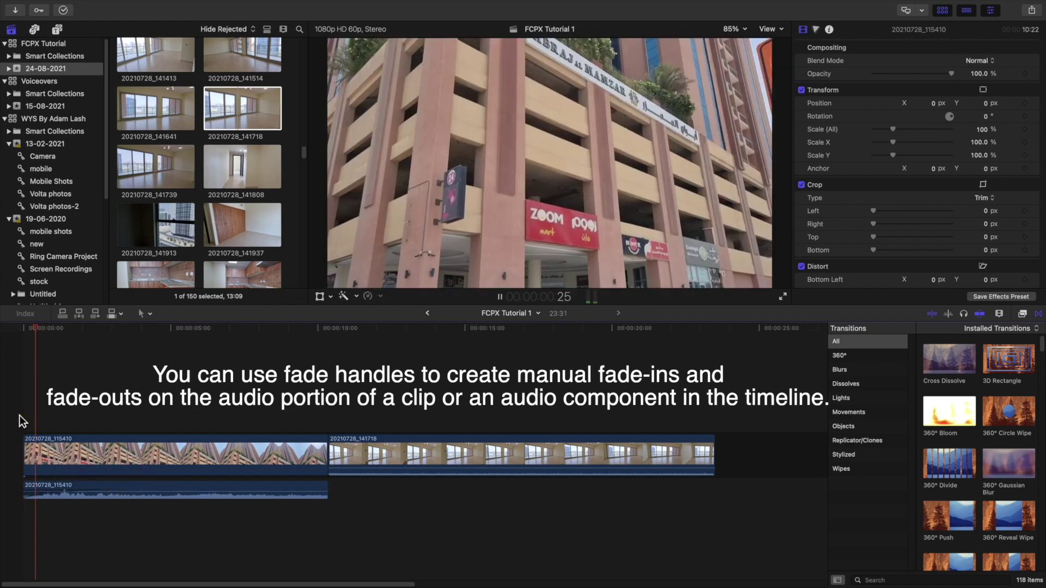
key(space)
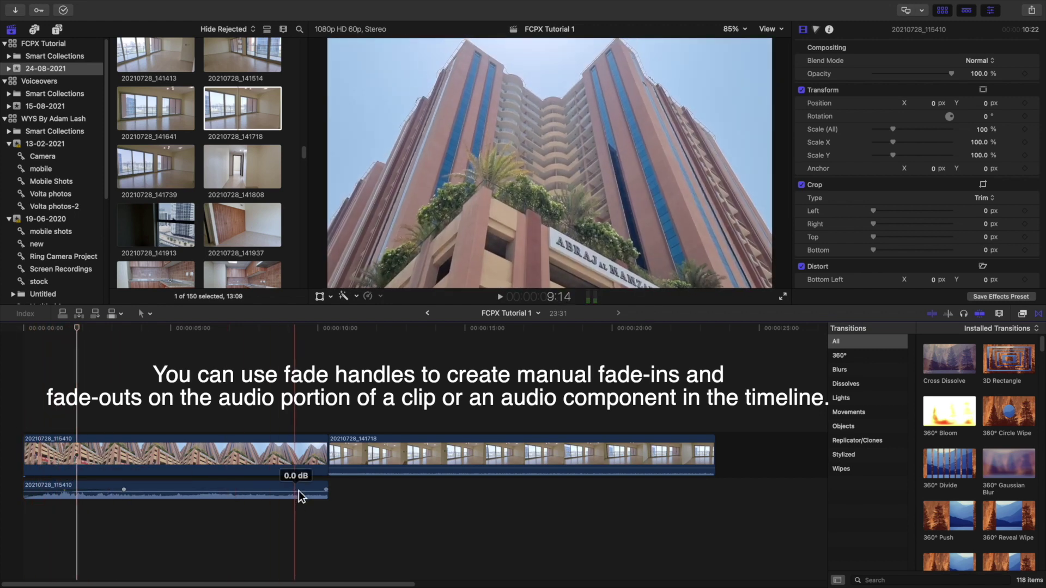
- Add a fade-out over the last part of the detached audio and play back the faded section
click(300, 492)
drag(325, 490, 206, 490)
click(228, 512)
click(229, 512)
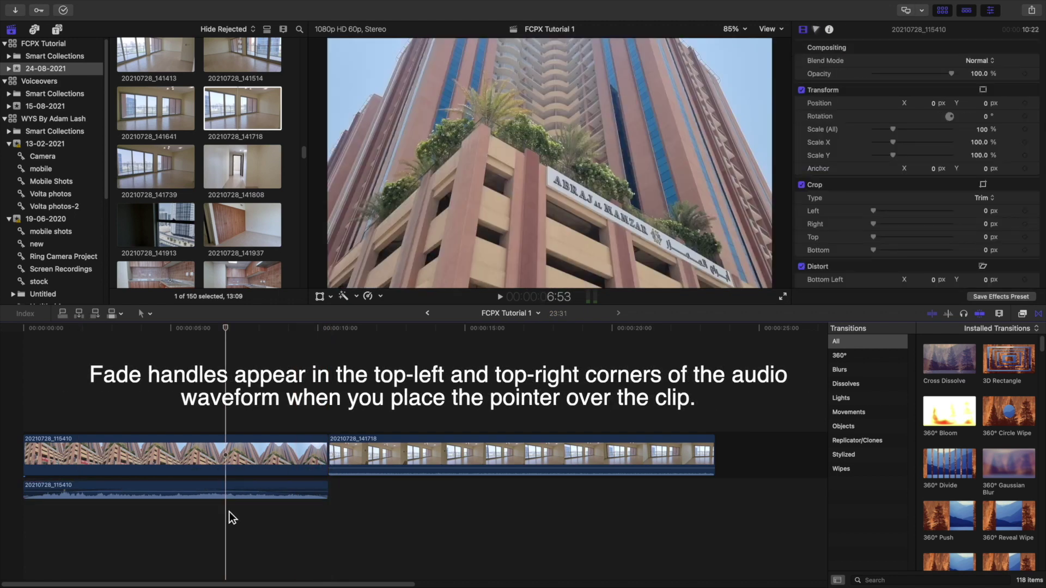
key(space)
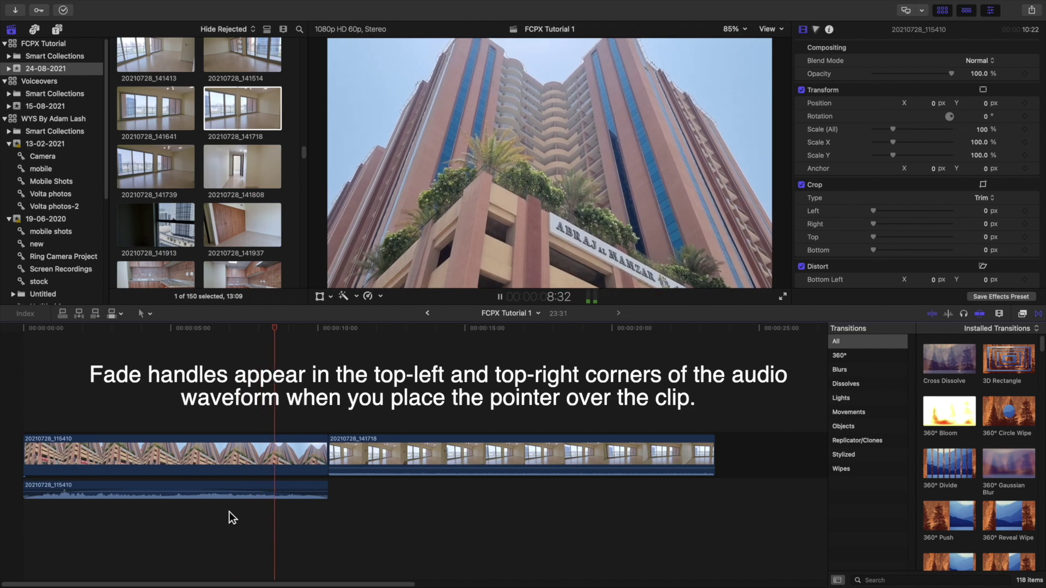
key(space)
- Select the clip 20210728_141718 and search the installed transitions for "zoom"
click(347, 453)
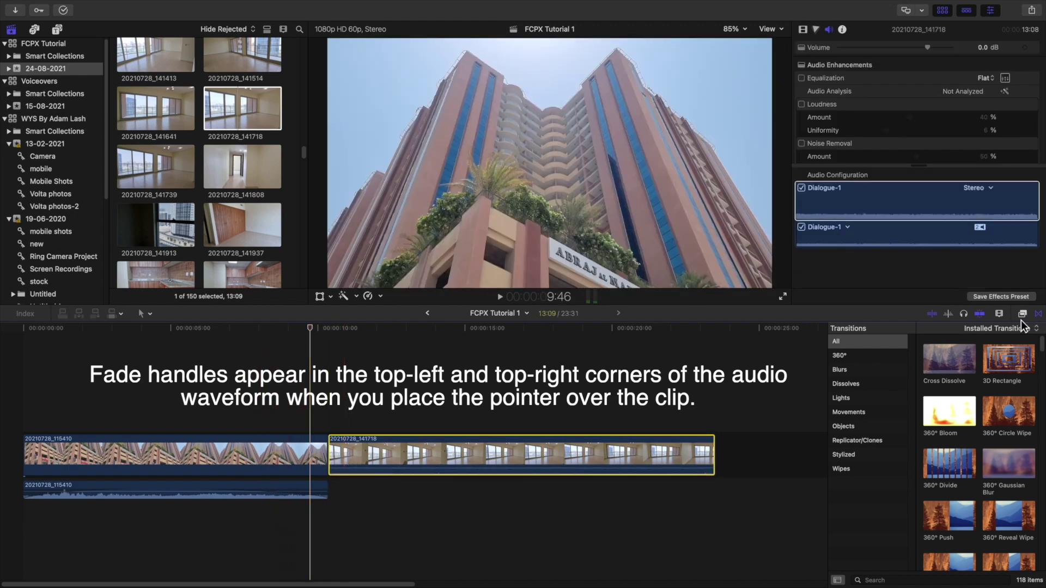
click(1039, 316)
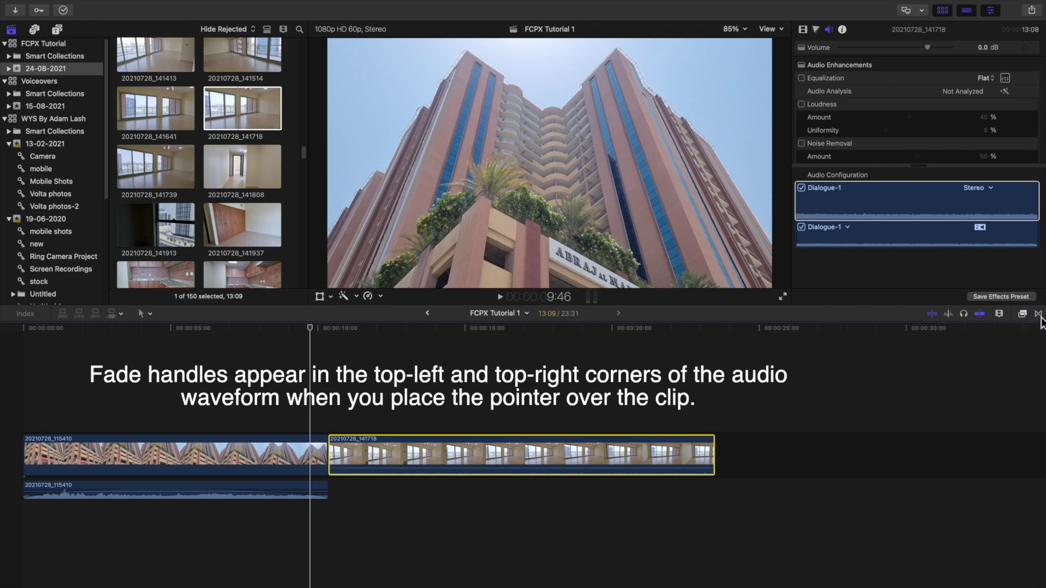
click(1039, 316)
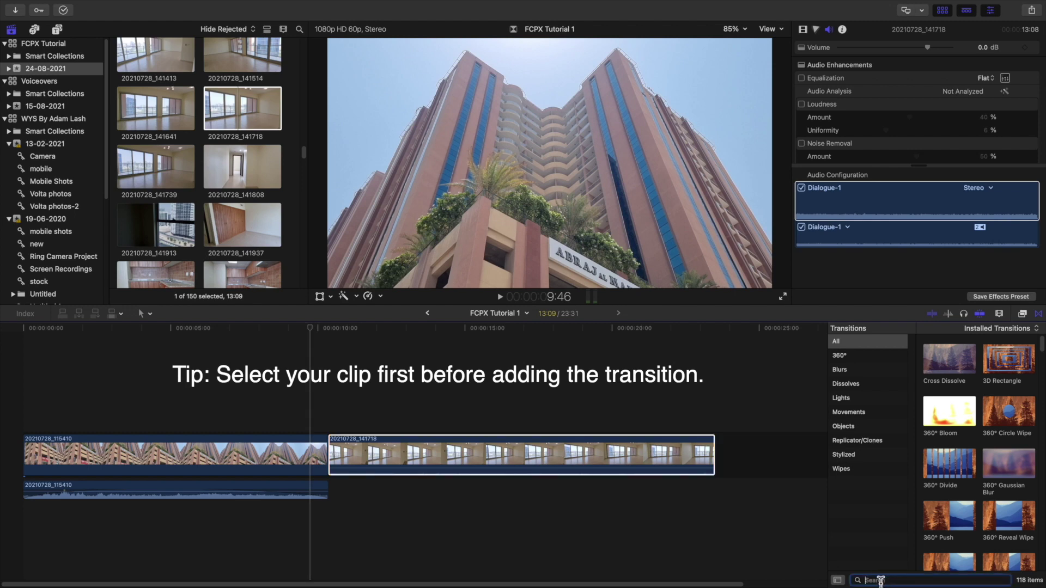
text(zoom)
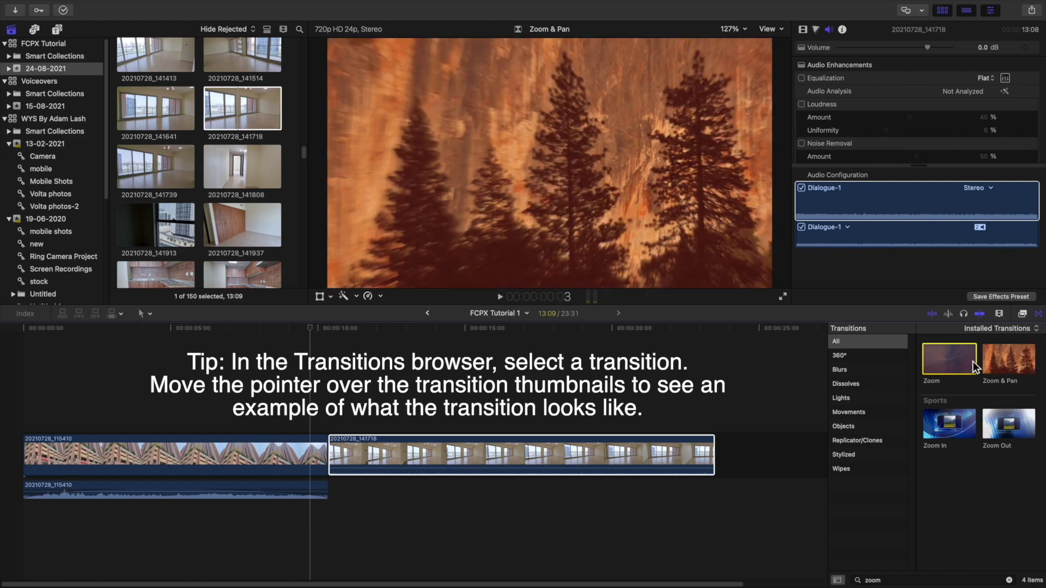
- Add the Zoom transition between clips 20210728_115410 and 20210728_141718, allowing the media to overlap with a ripple trim, and play it back
drag(954, 362, 338, 455)
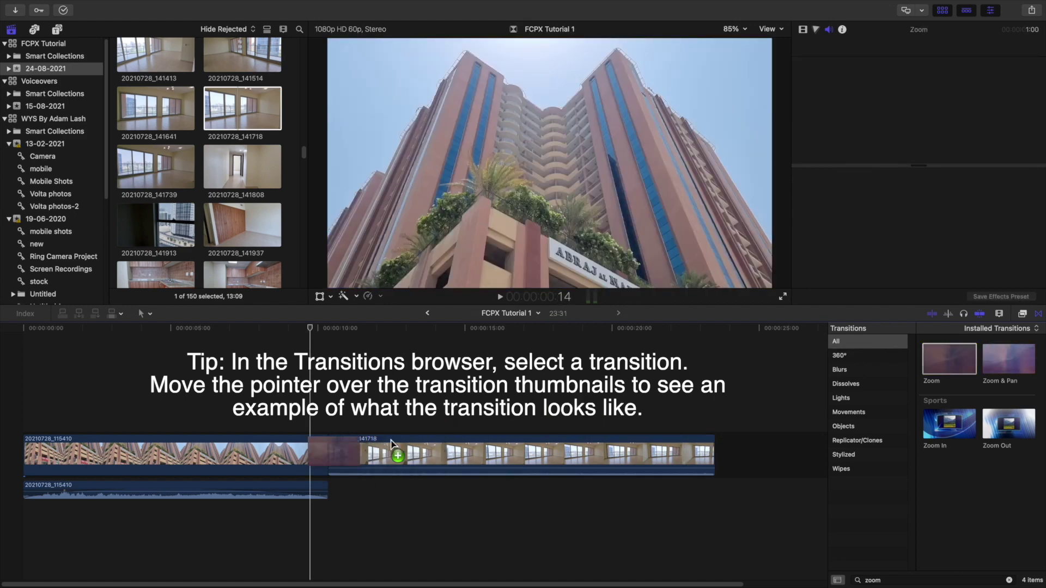
drag(896, 381, 331, 460)
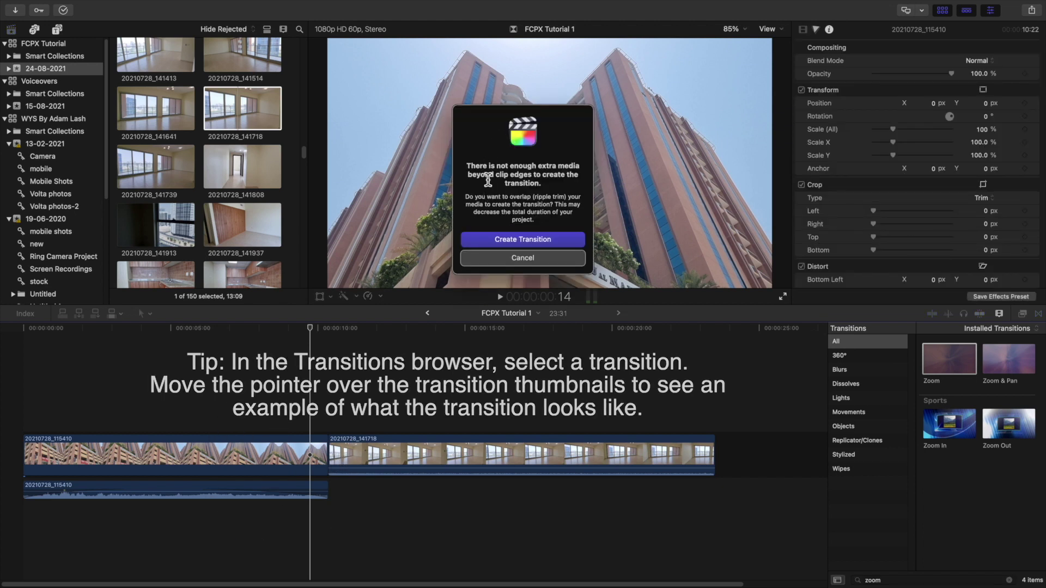
click(526, 240)
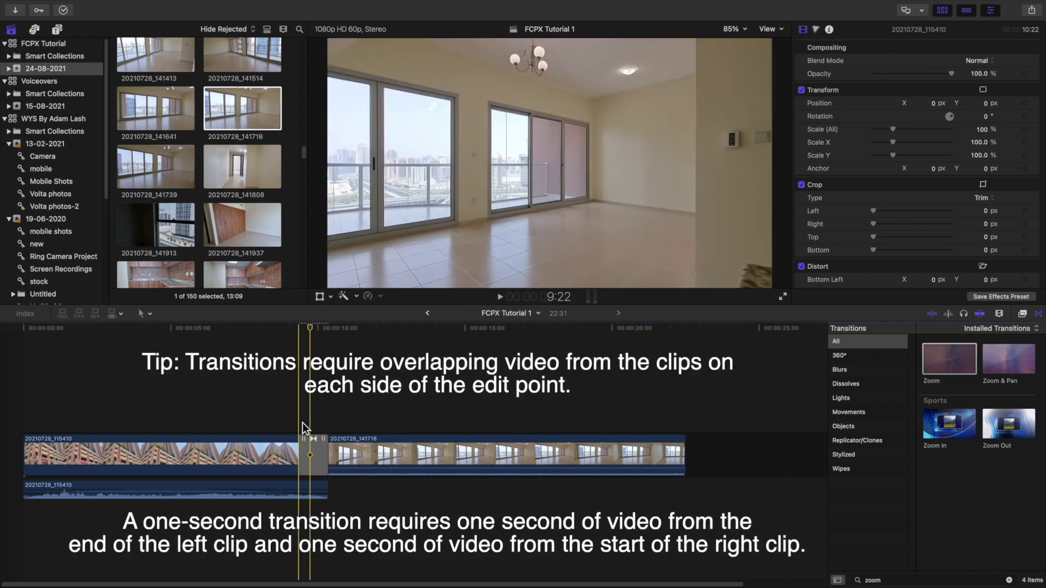
key(space)
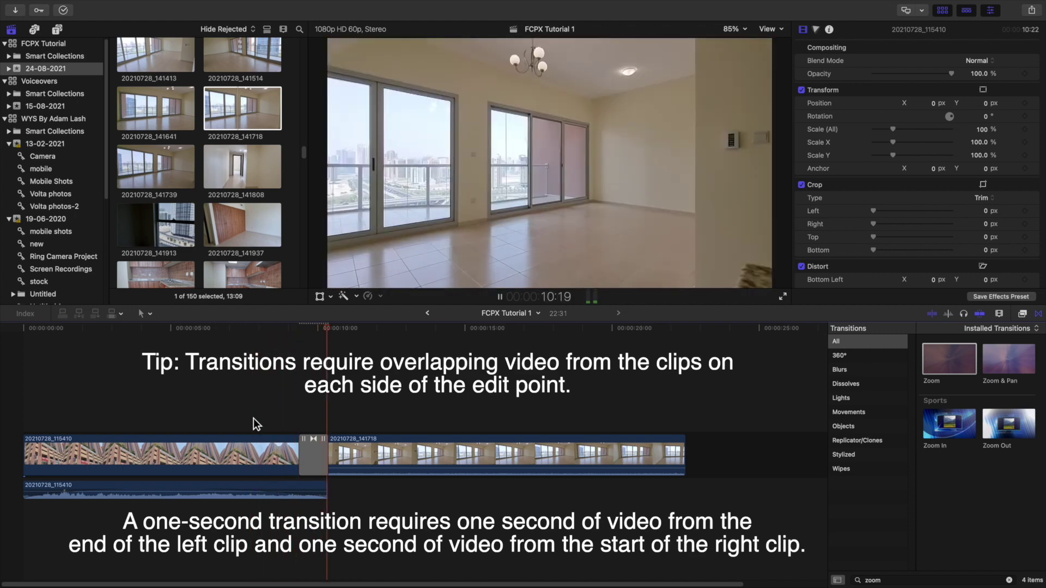
key(space)
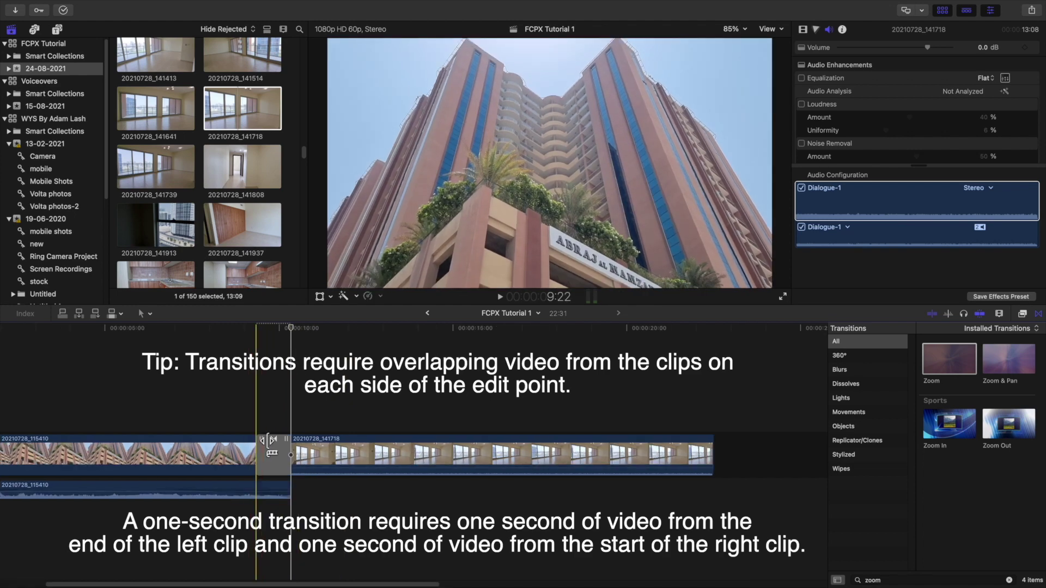
- Try to lengthen the Zoom transition by moving its starting edge earlier in the timeline
key(super+equal)
key(super+equal)
key(super+equal)
key(super+equal)
key(super+equal)
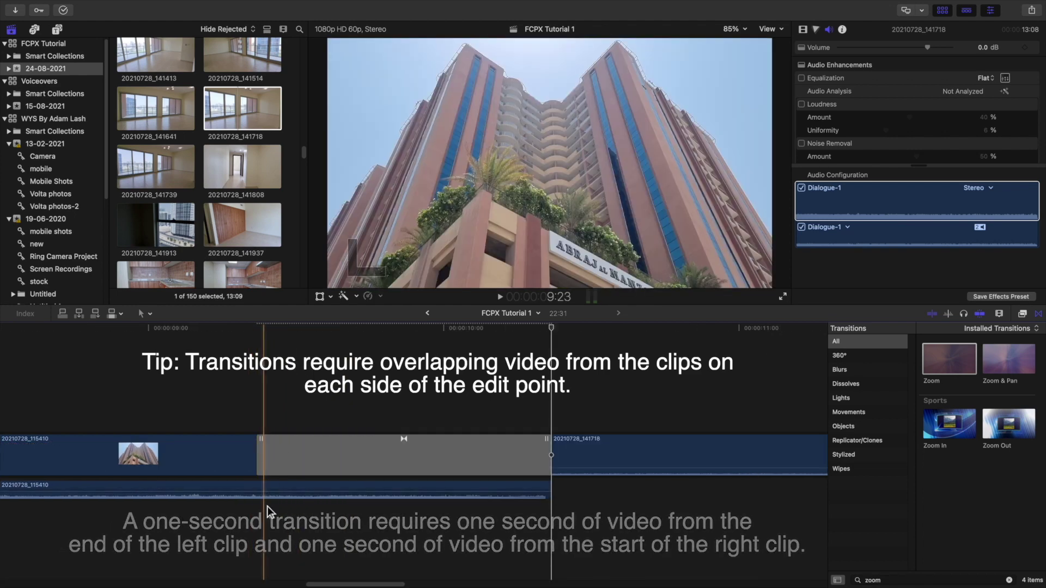
key(super+minus)
key(super+minus)
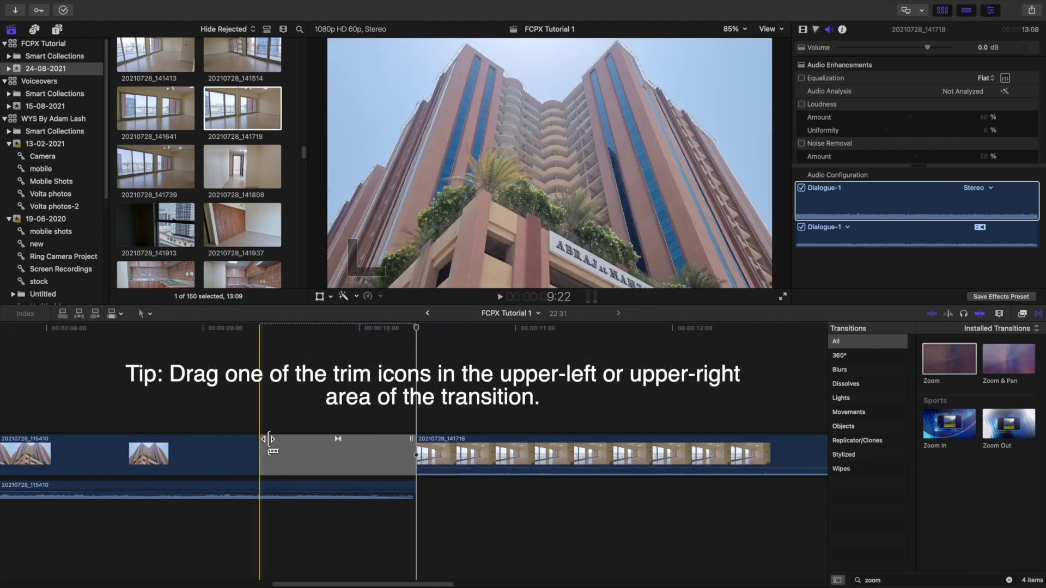
drag(267, 440, 217, 440)
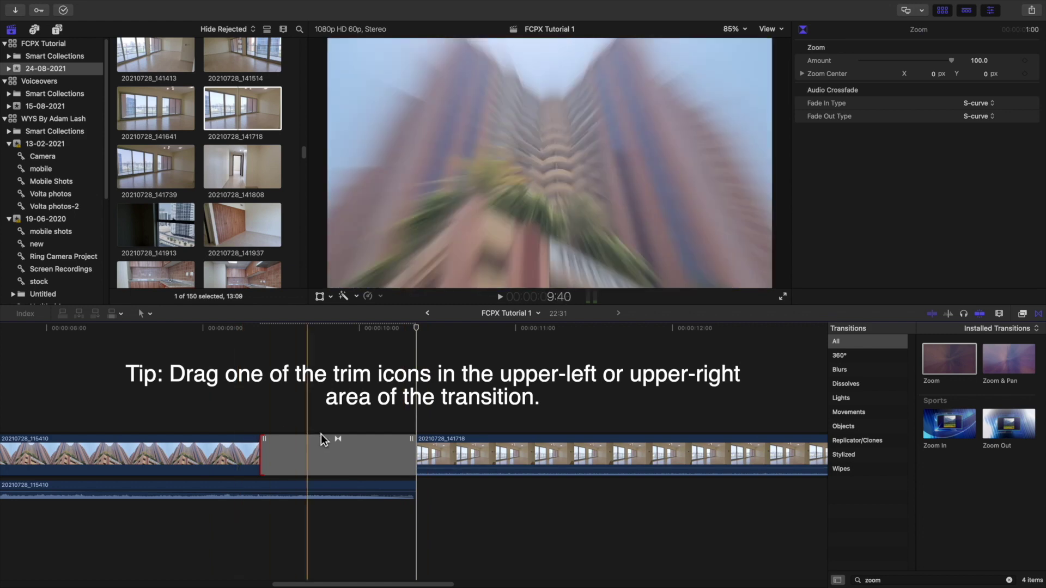
- Try shortening the Zoom transition to 22 frames and play it back
drag(411, 448, 502, 457)
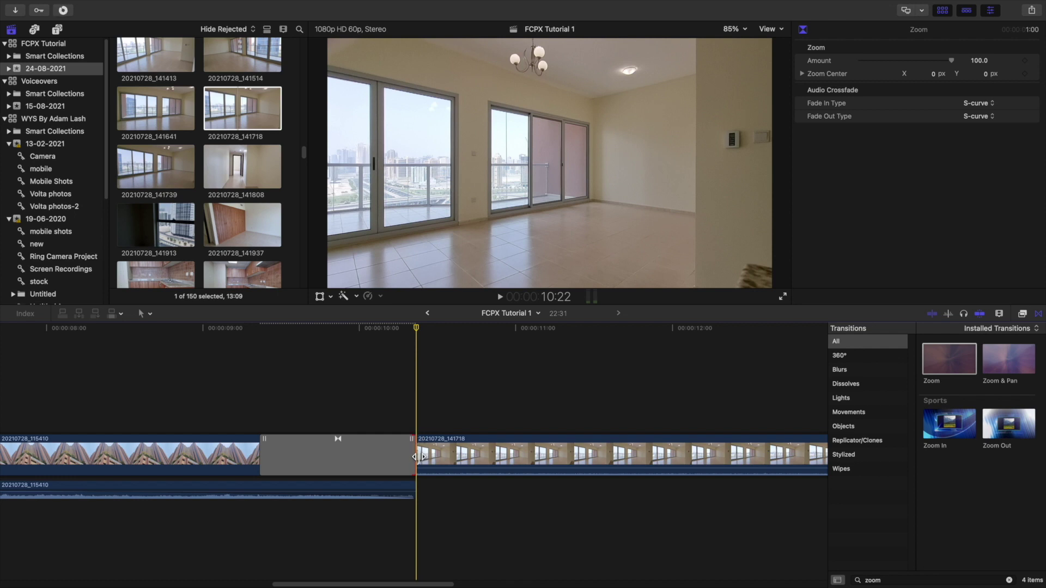
drag(418, 457, 371, 459)
click(277, 423)
key(space)
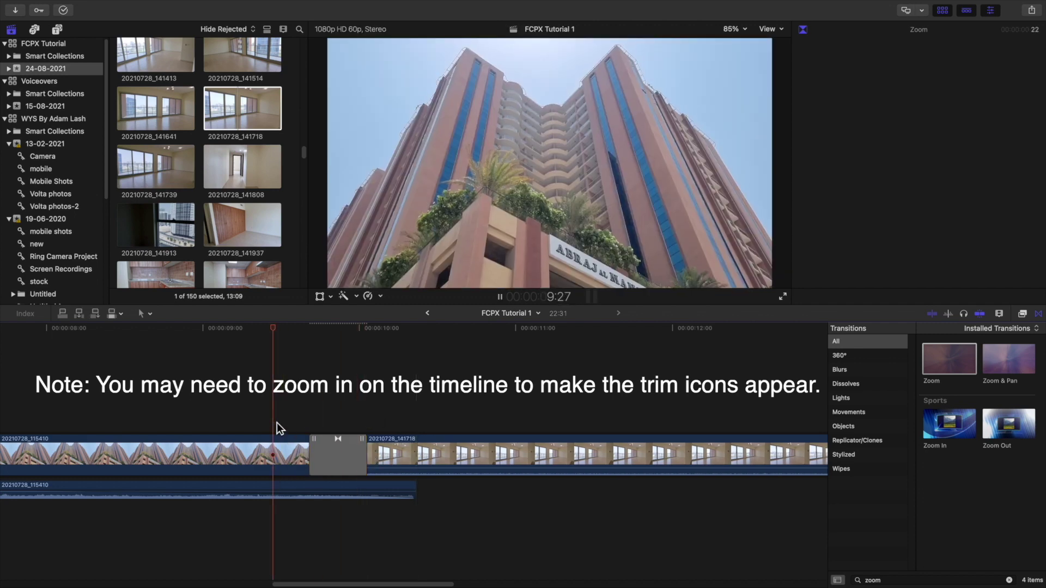
key(space)
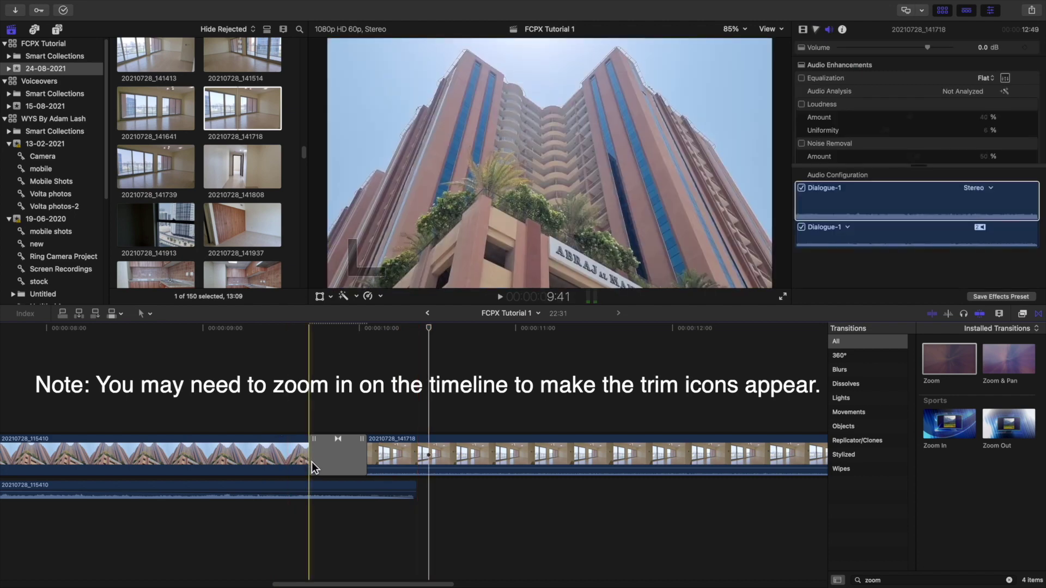
- Undo the trim of the Zoom transition and play it back at its original length
key(super+z)
click(243, 429)
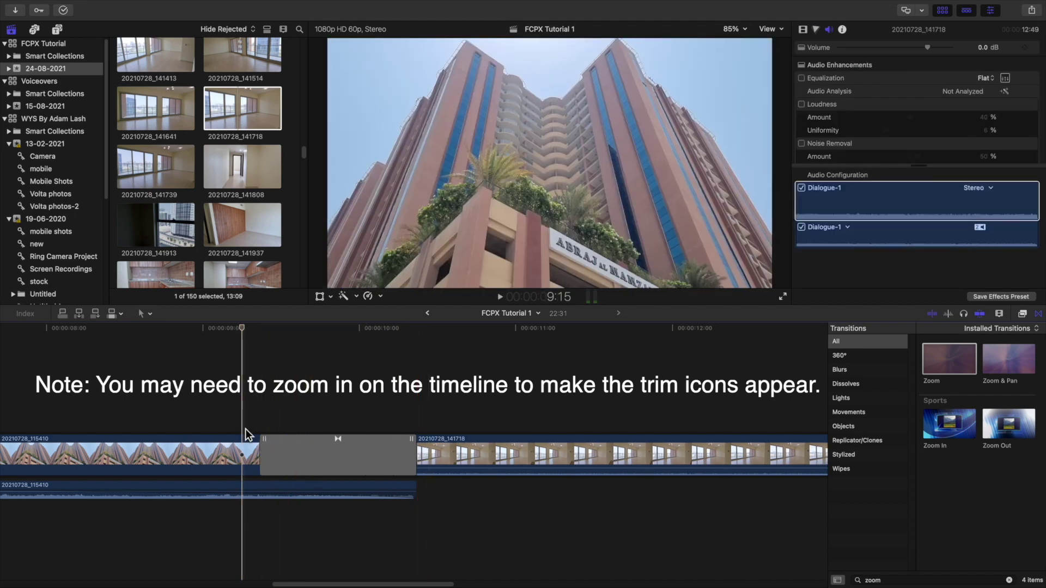
key(space)
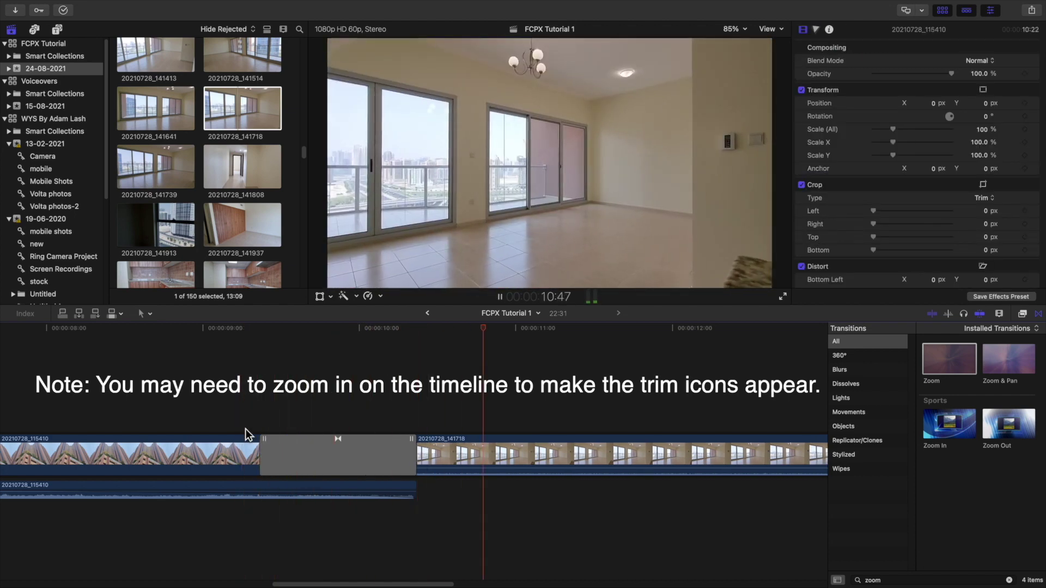
key(space)
- Try shortening the Zoom transition to 16 frames by moving its starting edge, and play it back
drag(264, 462, 324, 462)
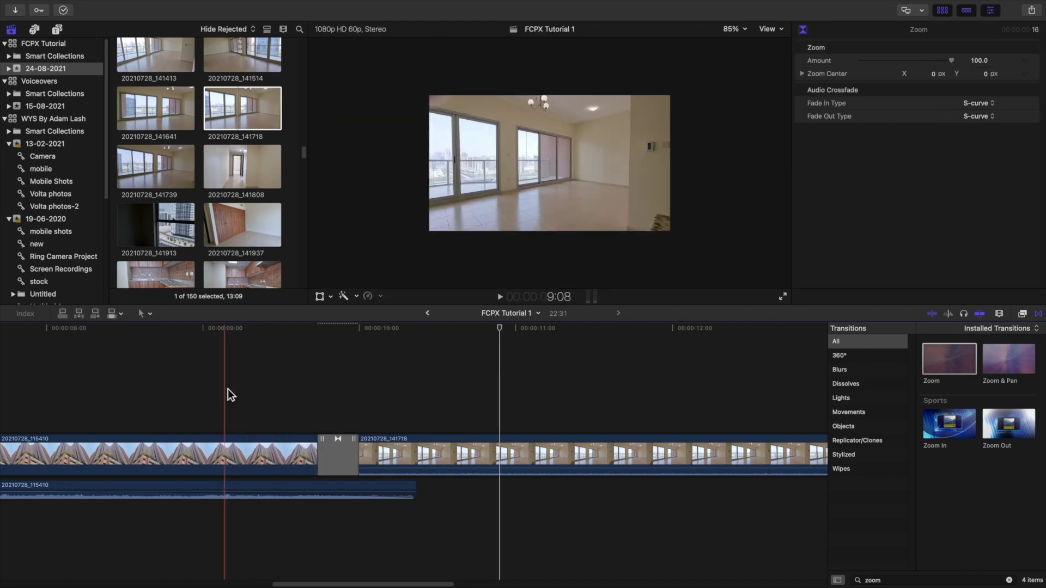
key(space)
key(space)
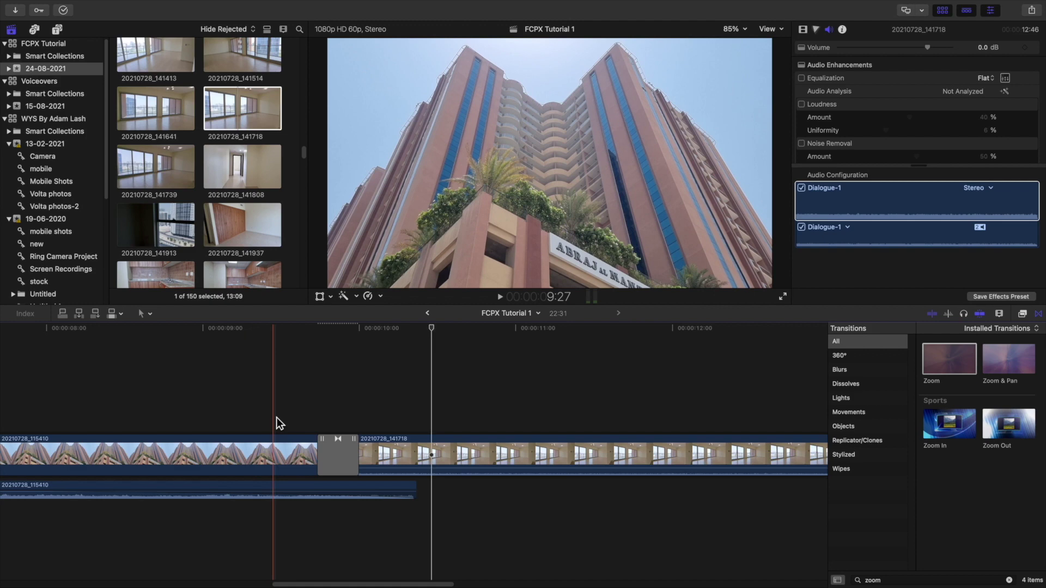
- Undo the 16-frame trim of the Zoom transition and replay the section between the two clips
key(super+z)
key(space)
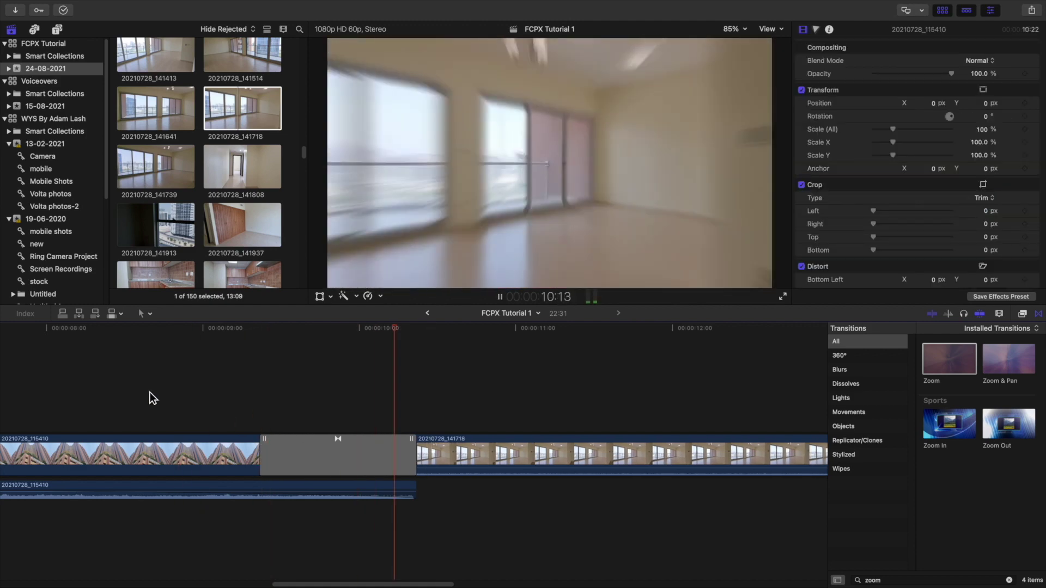
key(space)
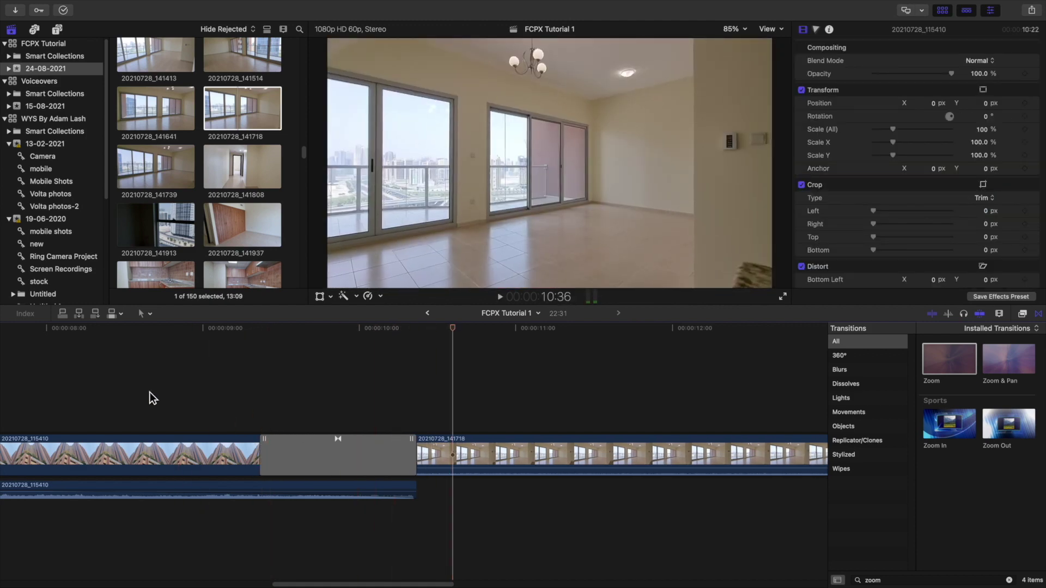
key(space)
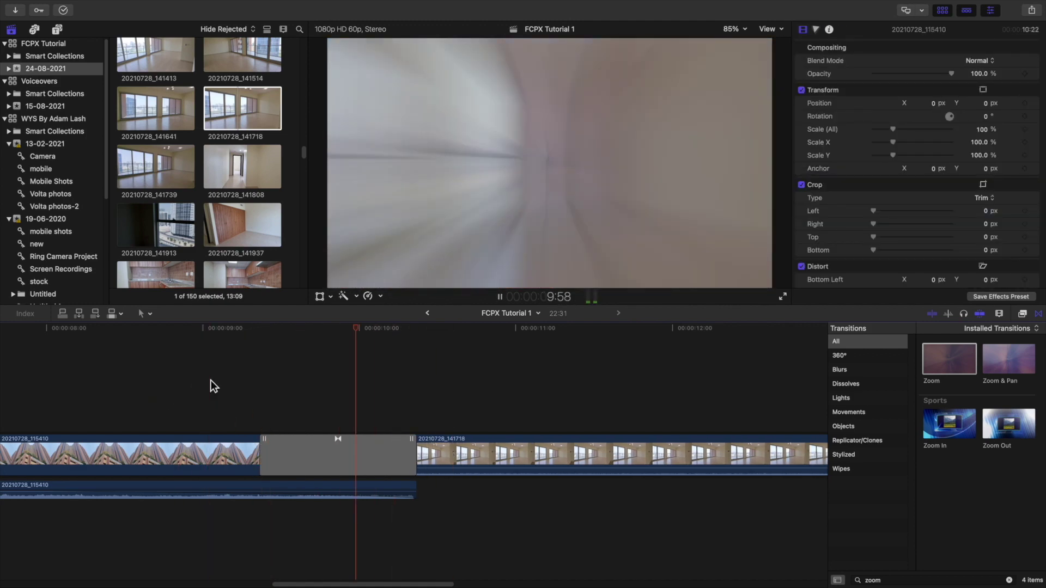
key(space)
- Move the Zoom transition's center point toward the upper right of the image in the viewer and play back the result
click(329, 368)
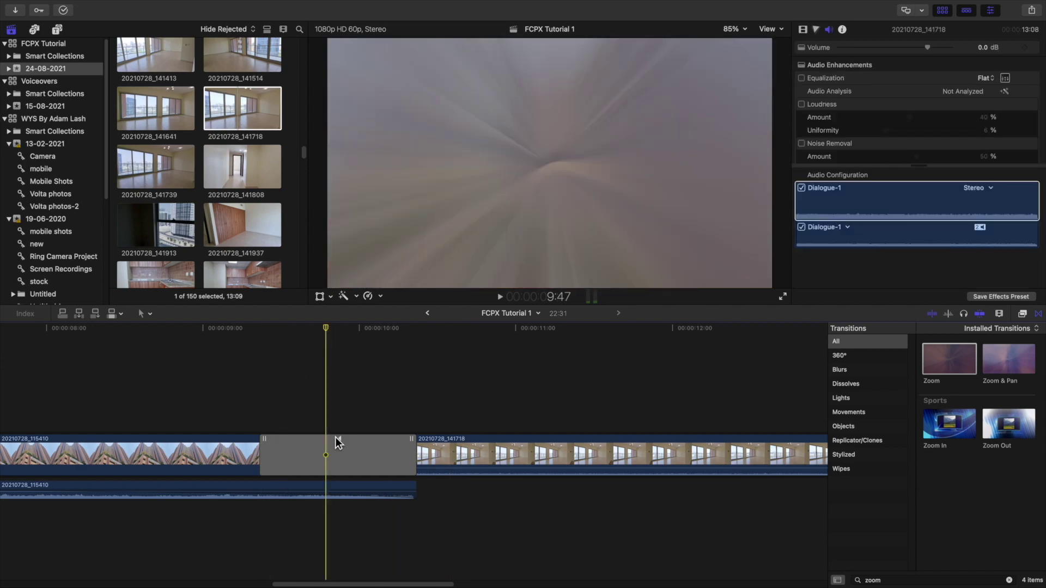
click(334, 443)
double_click(334, 444)
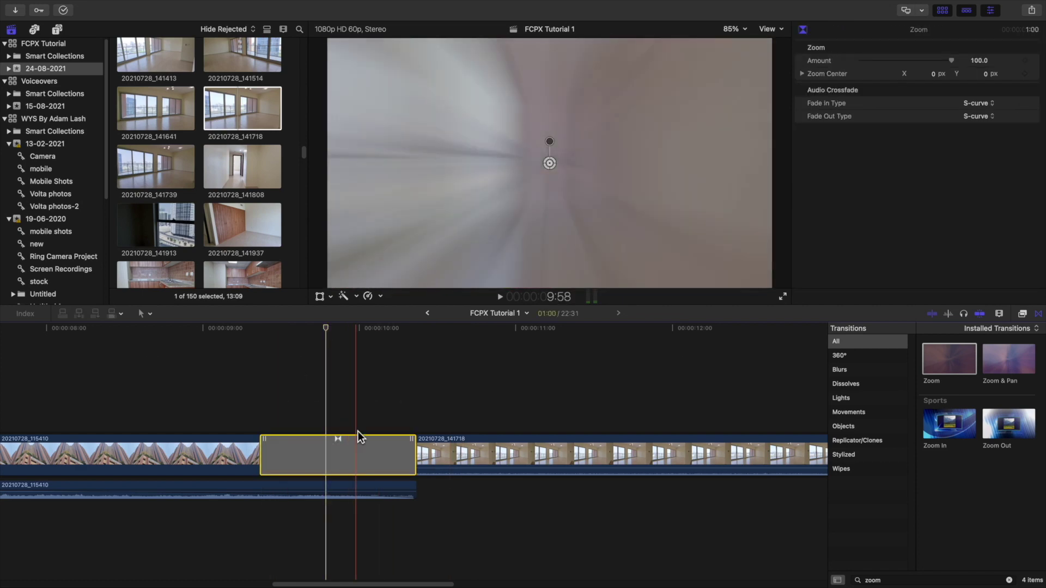
click(338, 462)
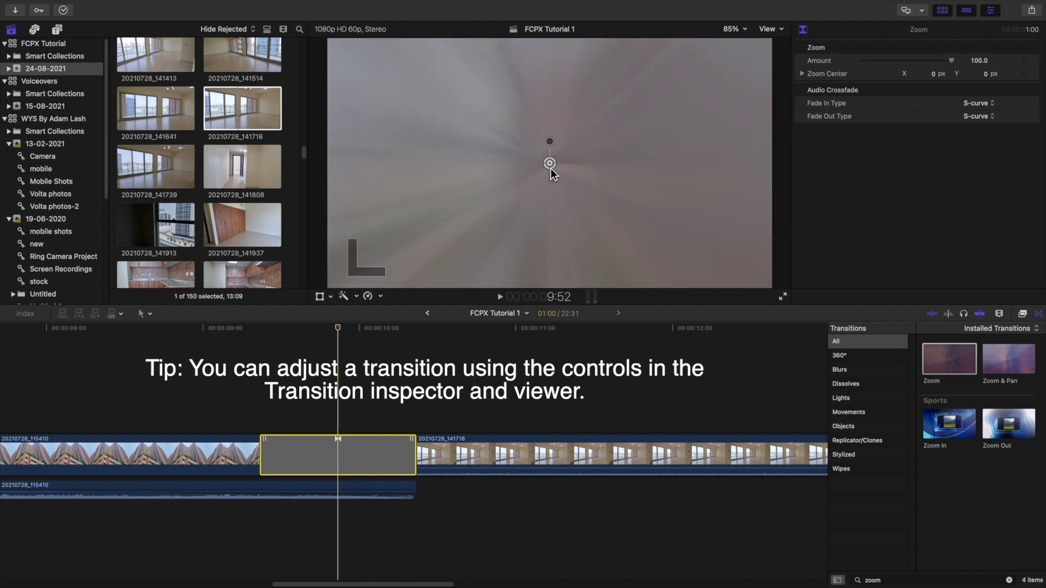
drag(550, 163, 631, 134)
click(194, 379)
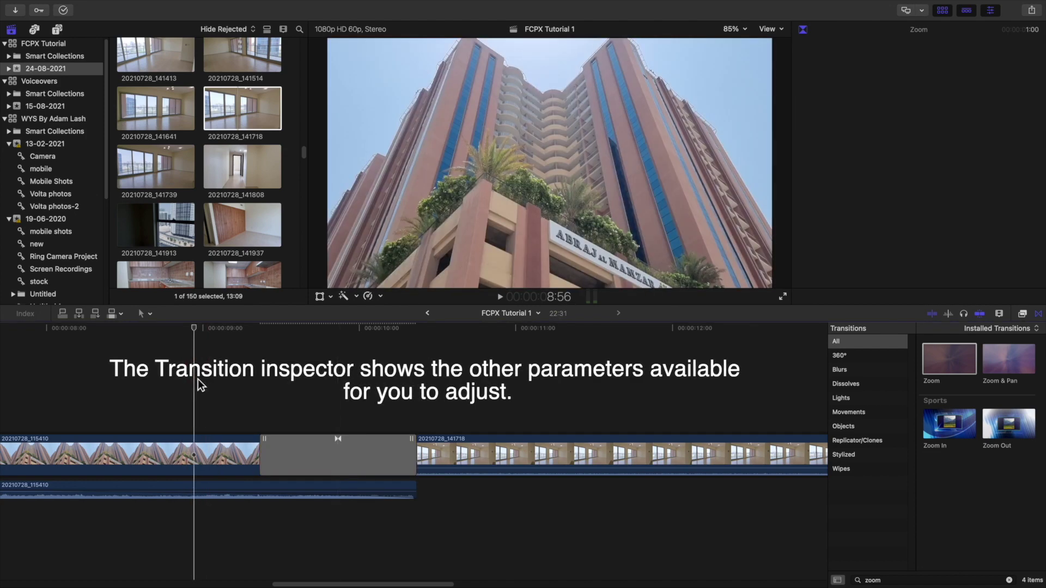
key(space)
key(space)
- Delete the detached audio of clip 20210728_115410 from the timeline
scroll(507, 453, right, 6)
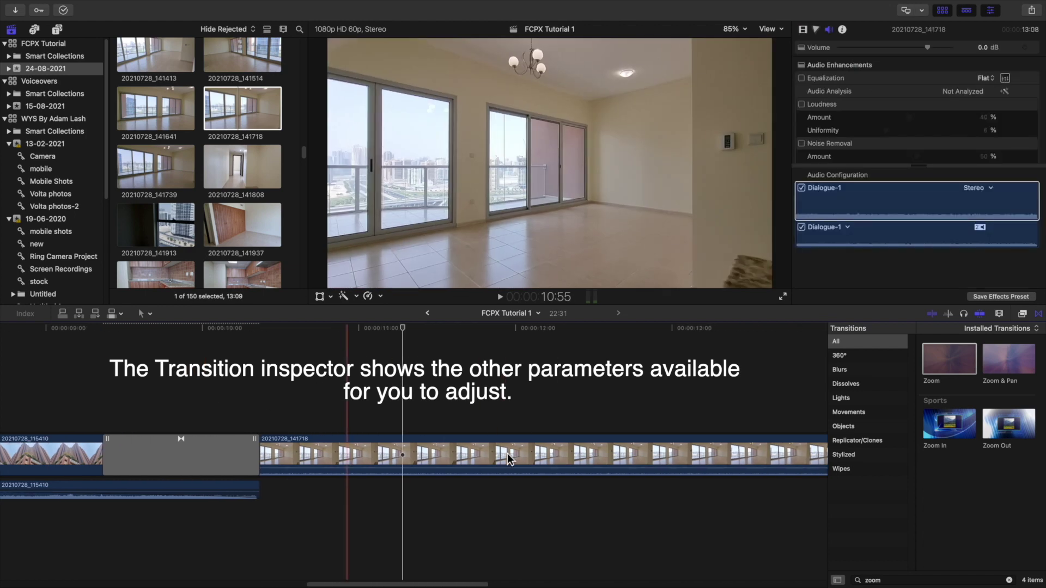
scroll(508, 457, left, 6)
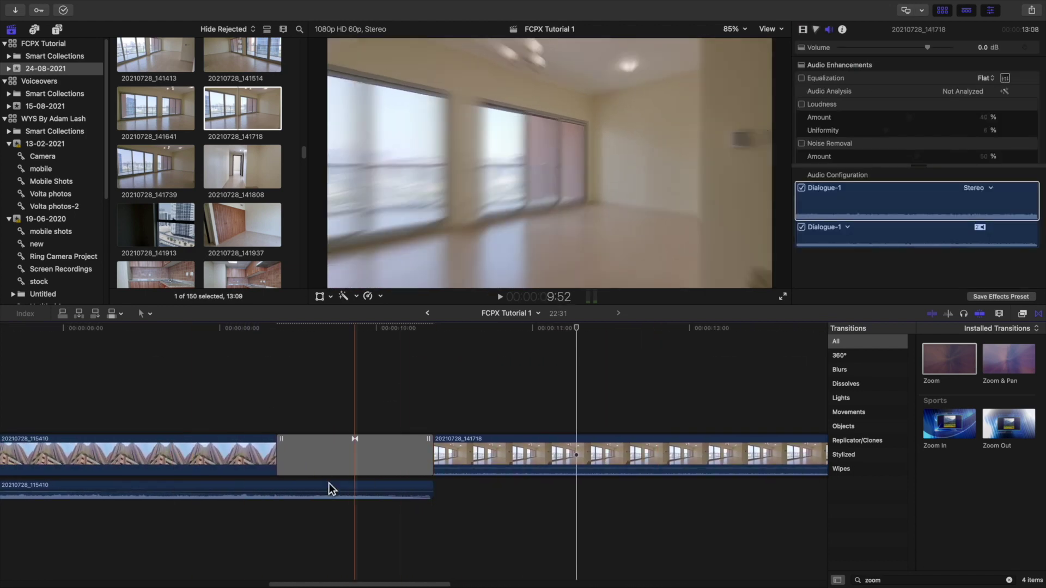
scroll(518, 456, left, 10)
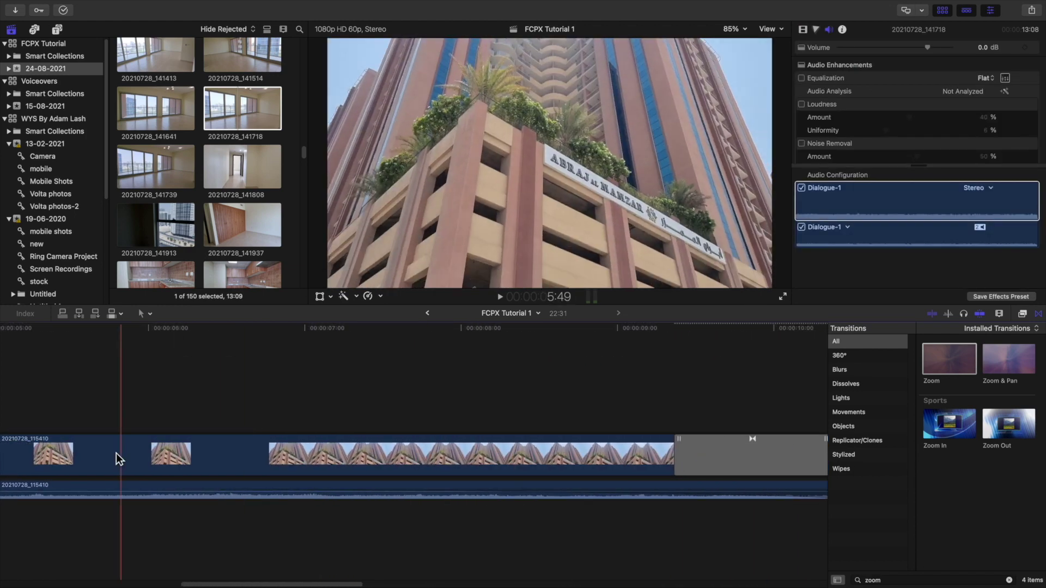
key(super+minus)
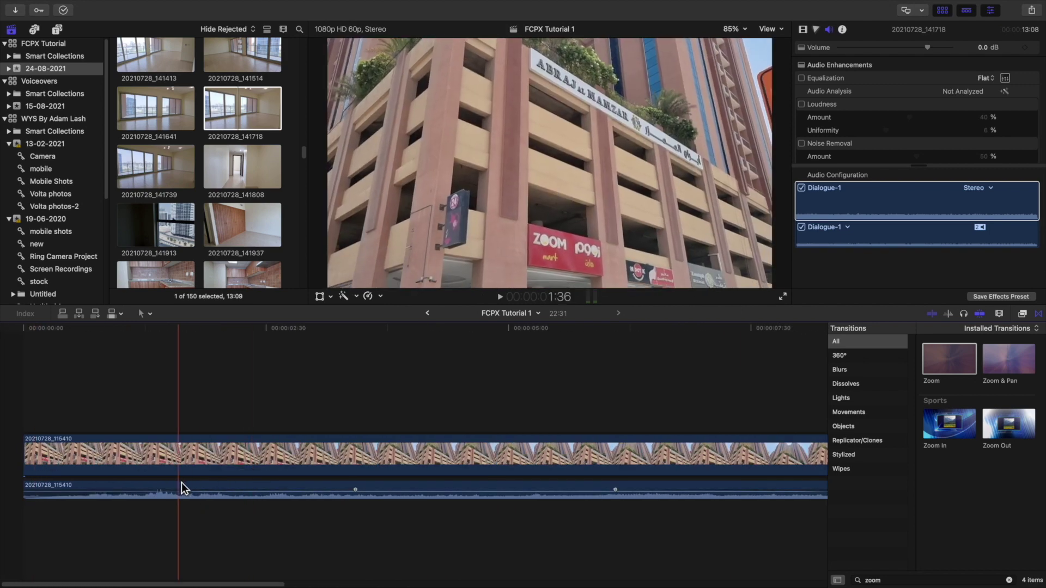
click(202, 486)
key(Delete)
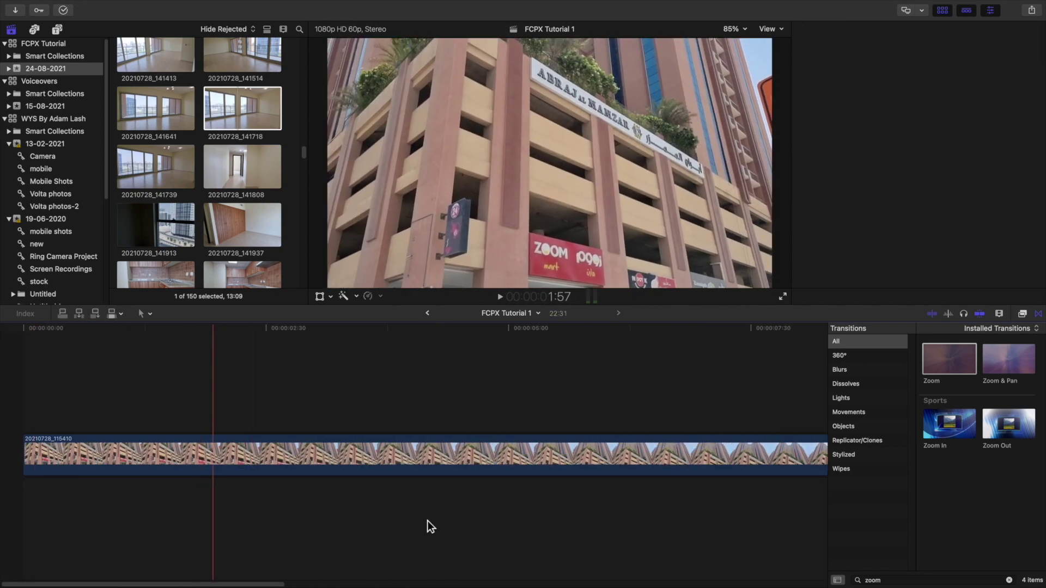
- Detach the audio from clip 20210728_141718 and delete it
scroll(428, 520, right, 5)
scroll(427, 520, right, 8)
click(403, 452)
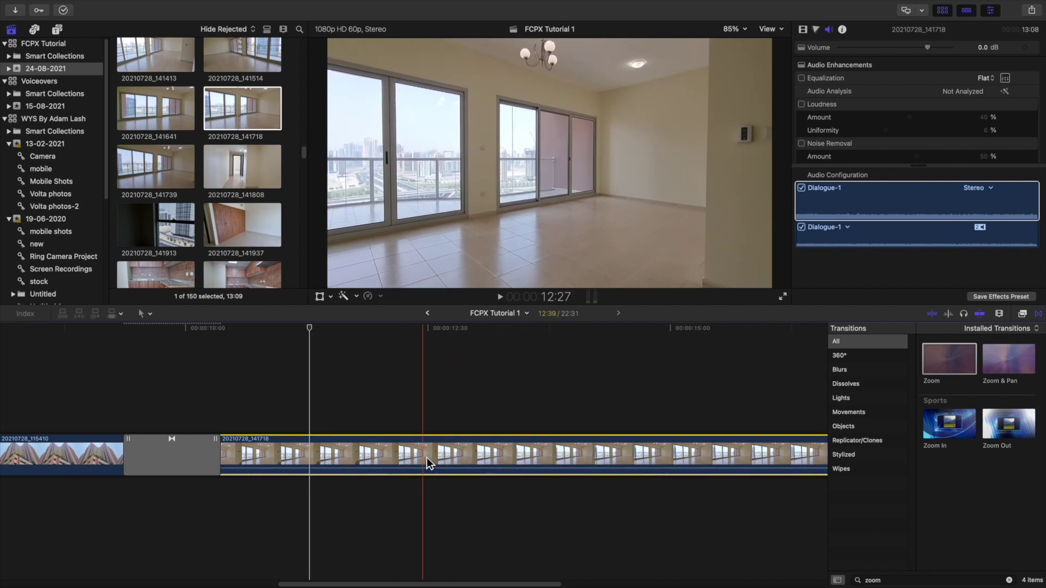
key(ctrl+shift+s)
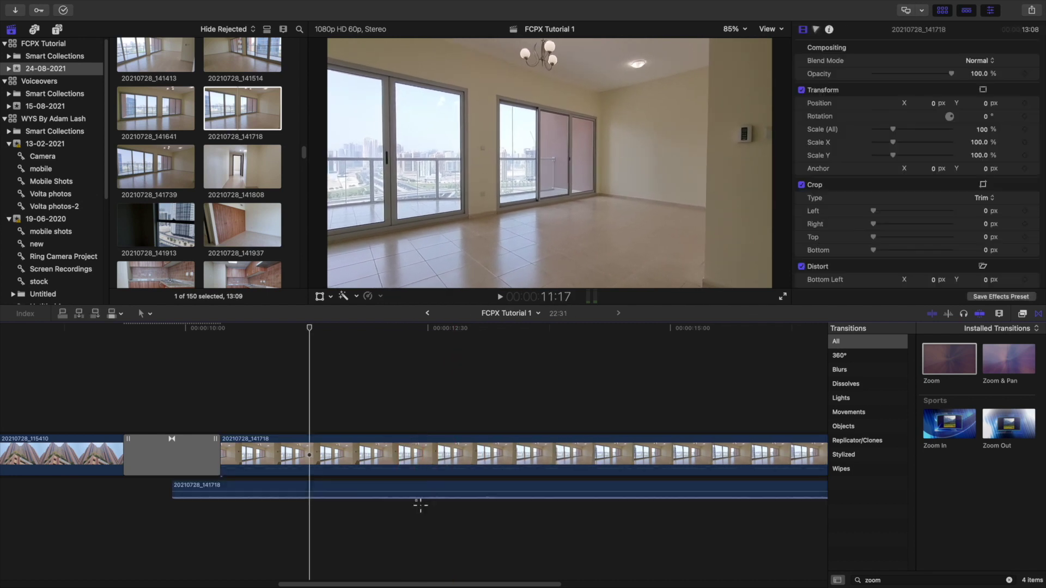
click(400, 486)
key(Delete)
- Play the project from its beginning with the music track to find where the transition should fall
key(super+minus)
key(super+minus)
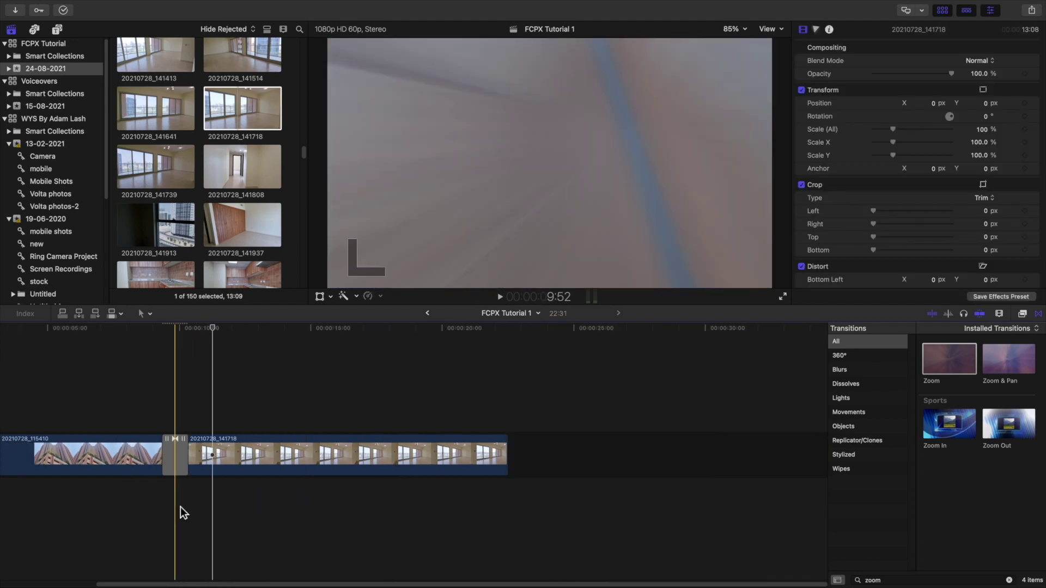
scroll(181, 507, left, 3)
key(space)
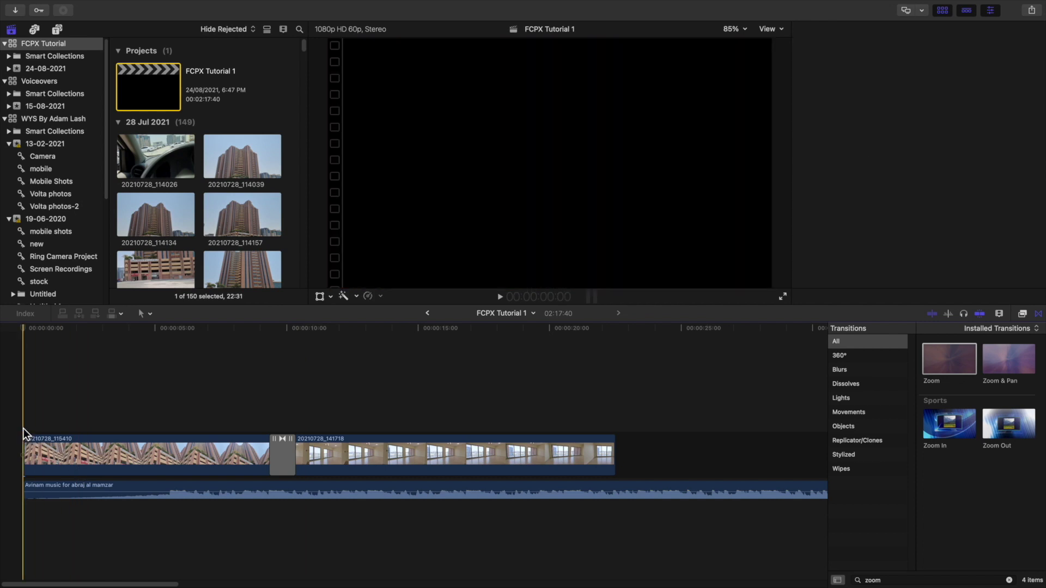
key(space)
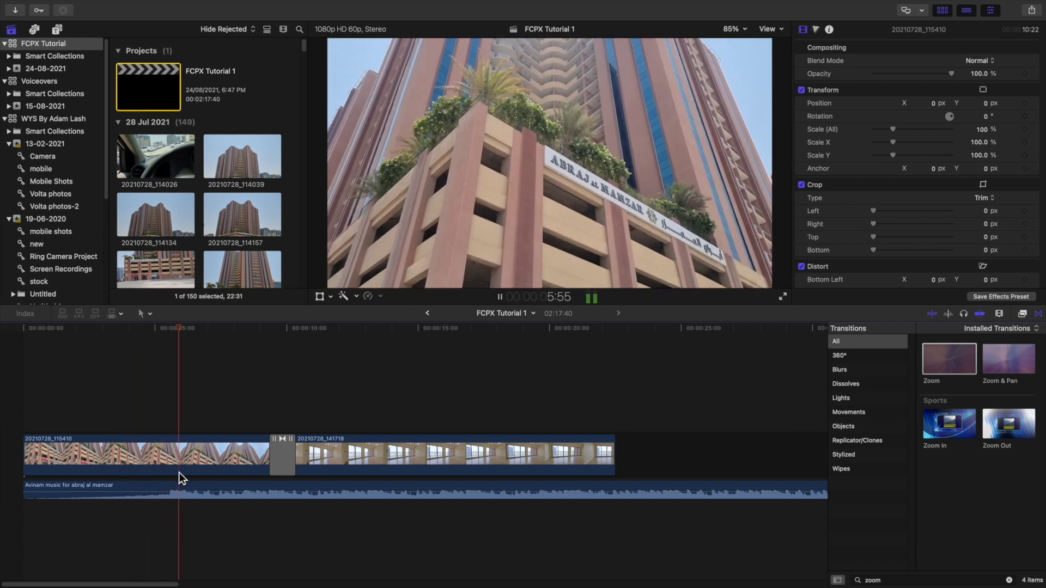
key(space)
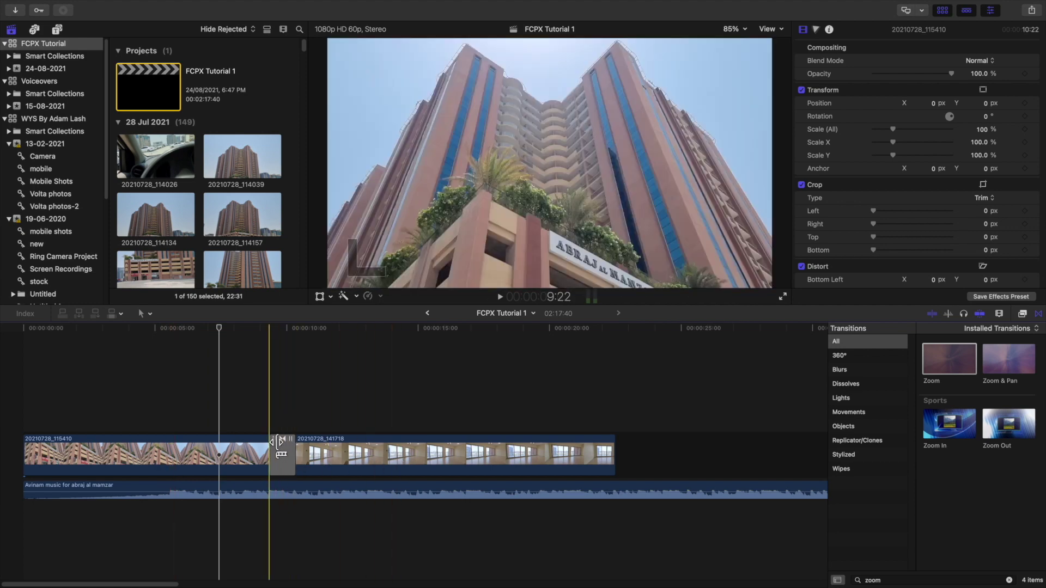
- Trim the end of clip 20210728_115410 to a duration of 6:08 and play back the Zoom transition against the music
drag(281, 443, 184, 441)
click(126, 411)
key(space)
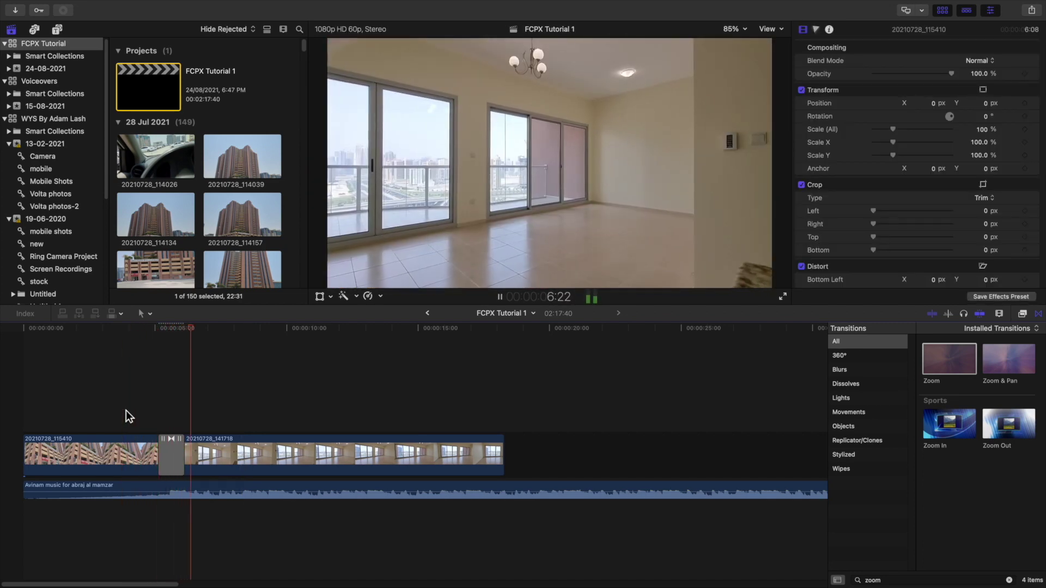
key(space)
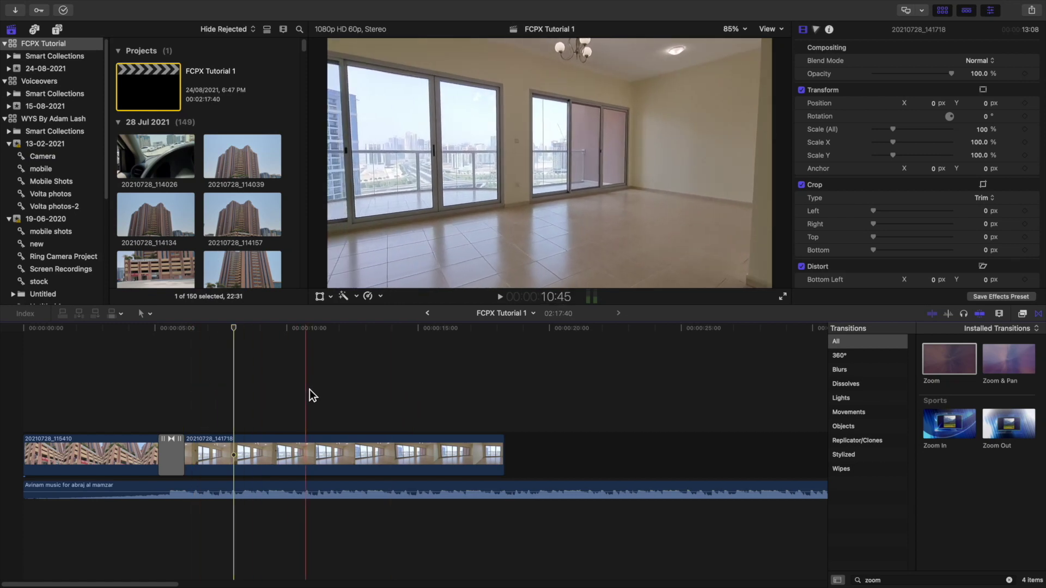
- Check several points along clip 20210728_141718 with the playhead to look for a cutting position
click(261, 396)
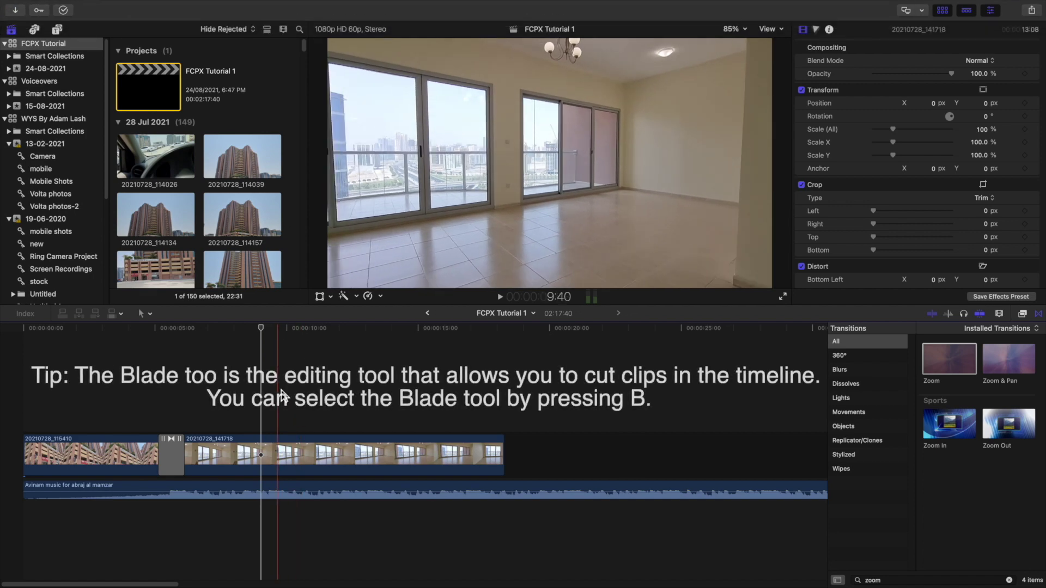
click(410, 412)
click(303, 418)
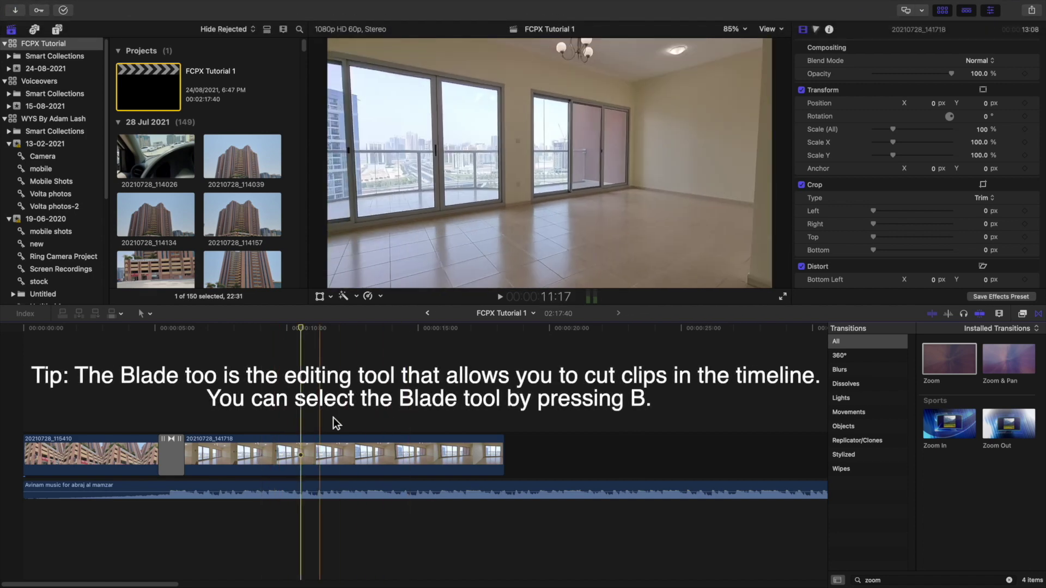
click(369, 416)
click(299, 411)
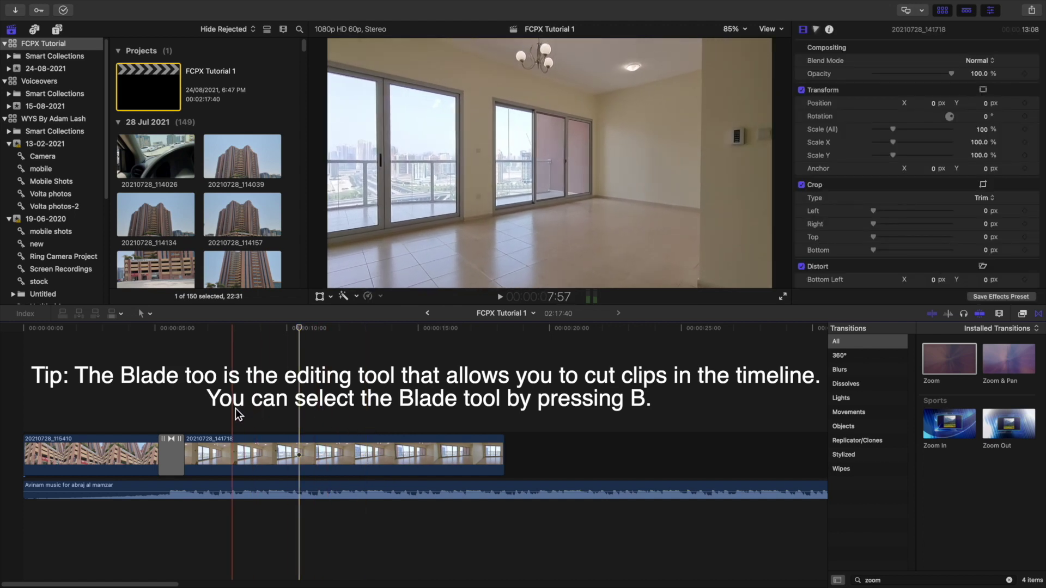
click(395, 407)
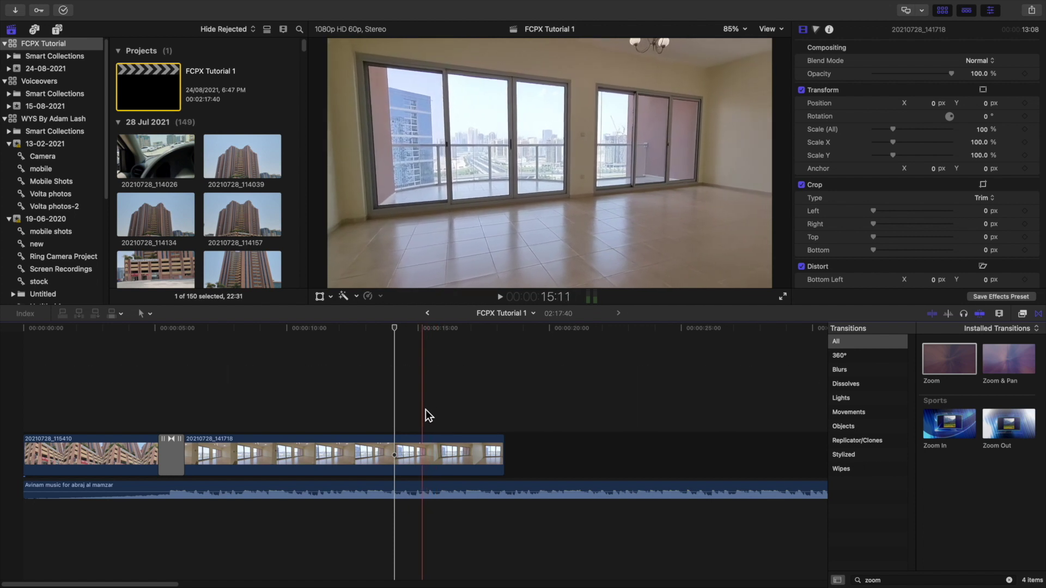
click(423, 410)
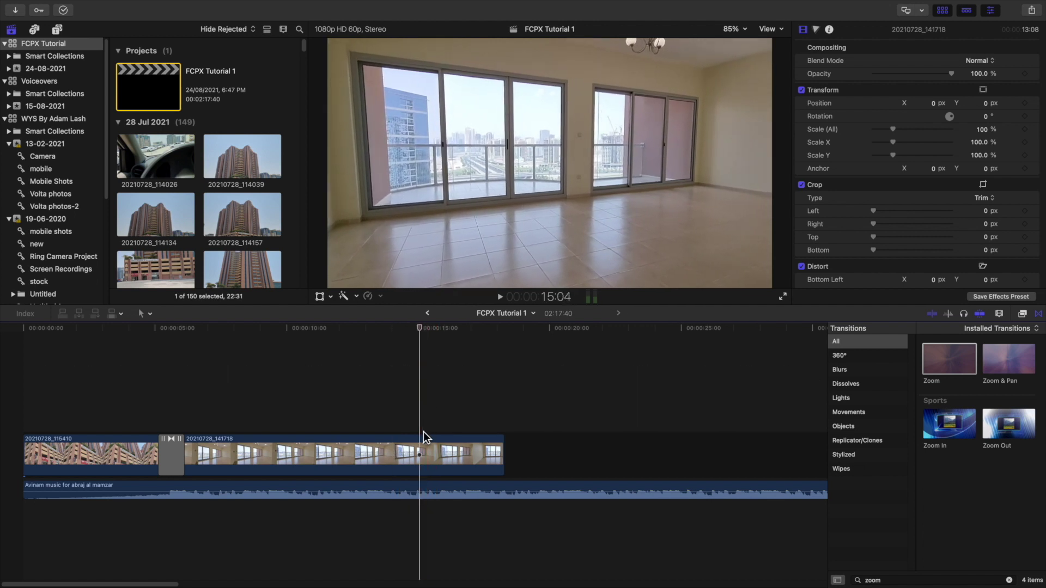
- Return the playhead to the start of clip 20210728_141718 and step forward through several frames
key(Up)
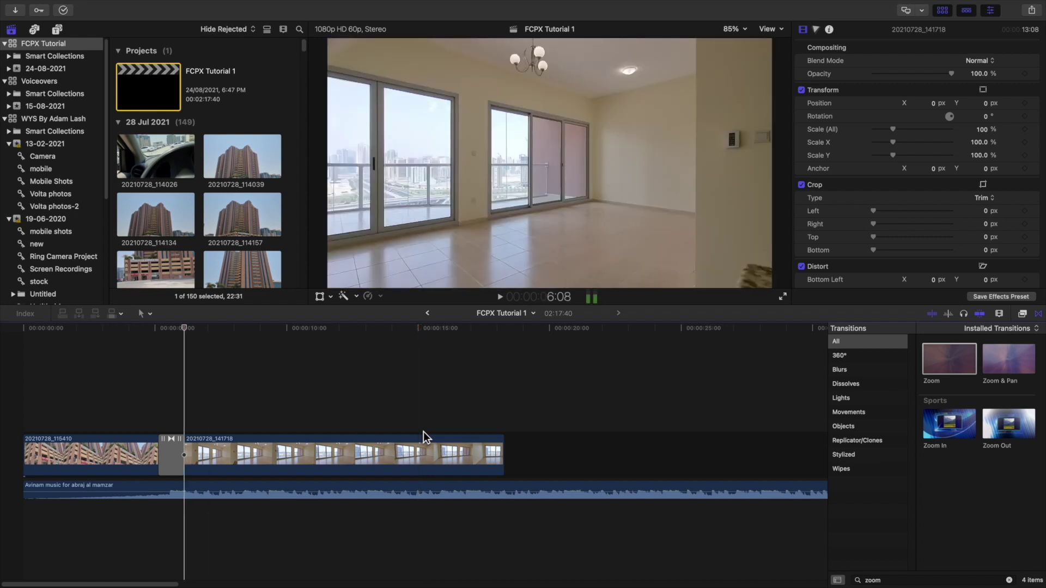
key(Right)
key(Right)
key(Right)
key(Right)
key(Right)
key(Right)
key(Right)
- Step the playhead frame by frame around the 15-second mark of clip 20210728_141718 to find the cutting point
click(423, 432)
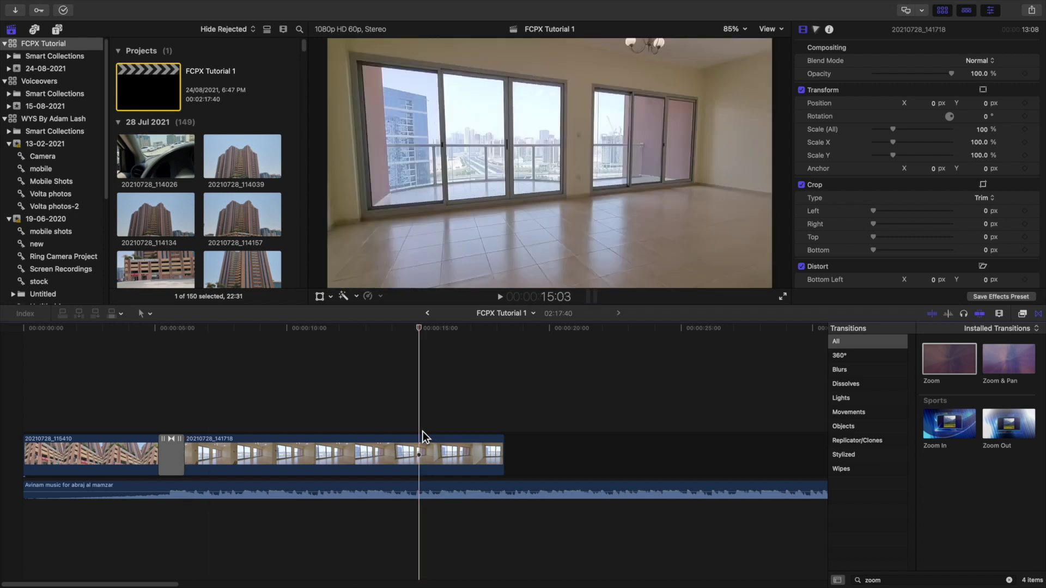
key(Left)
key(Left)
key(Left)
key(Left)
key(Left)
key(Left)
key(Left)
key(Left)
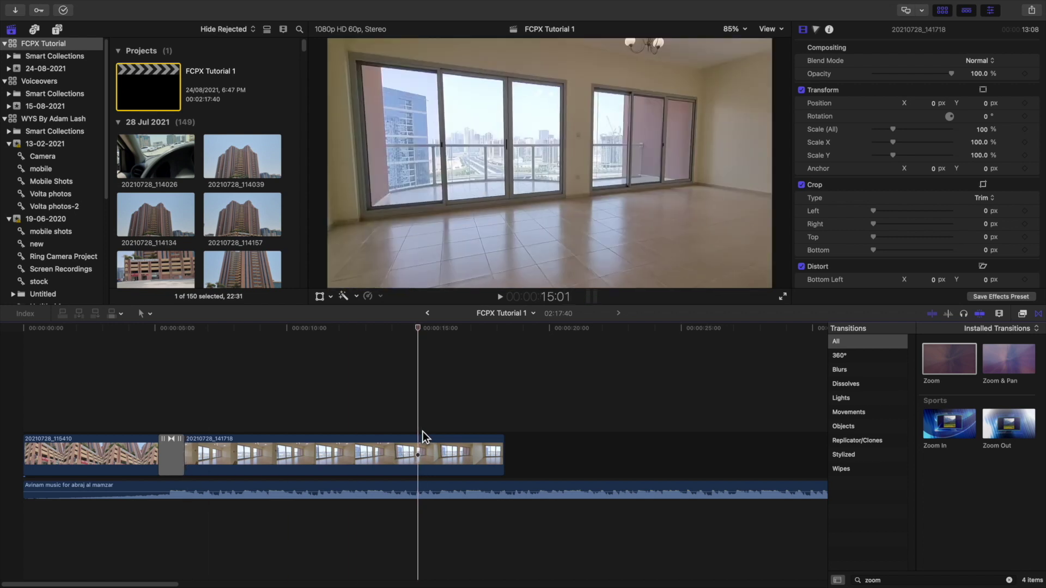
key(Right)
key(Right)
key(Right)
key(Right)
key(Right)
key(Right)
key(Right)
key(Right)
key(Right)
key(Right)
key(Right)
key(Right)
key(Right)
key(Right)
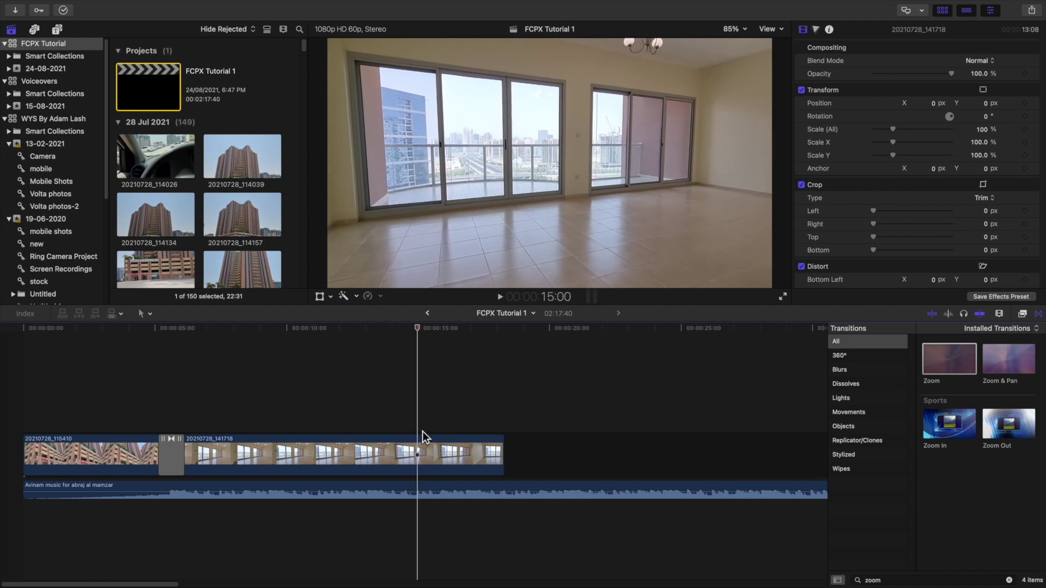
key(Left)
key(Left)
key(Left)
key(Left)
key(Left)
key(Left)
key(Left)
key(Left)
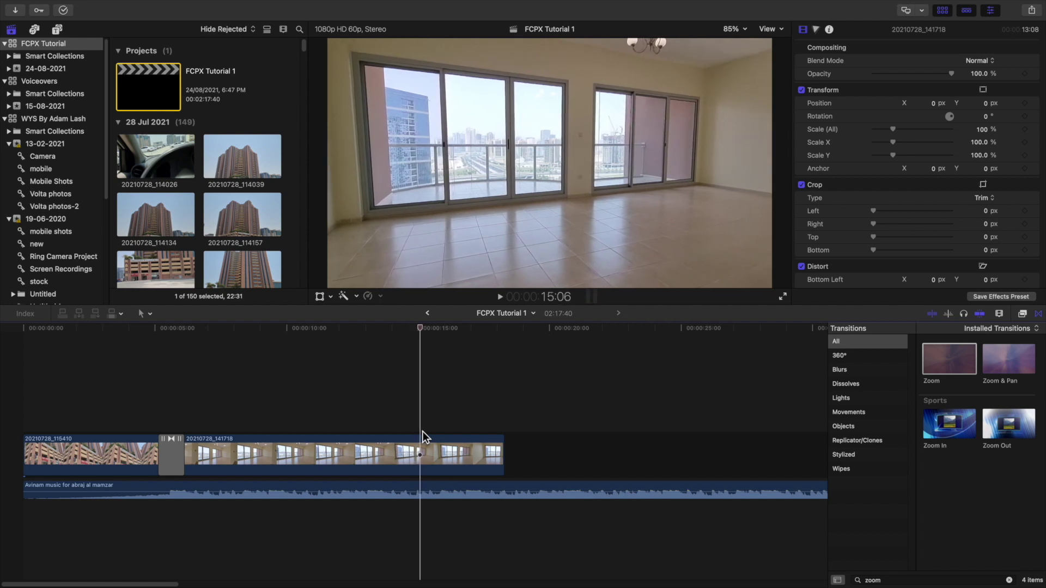
key(Left)
key(Left)
key(Left)
key(Left)
key(Left)
key(Left)
key(Left)
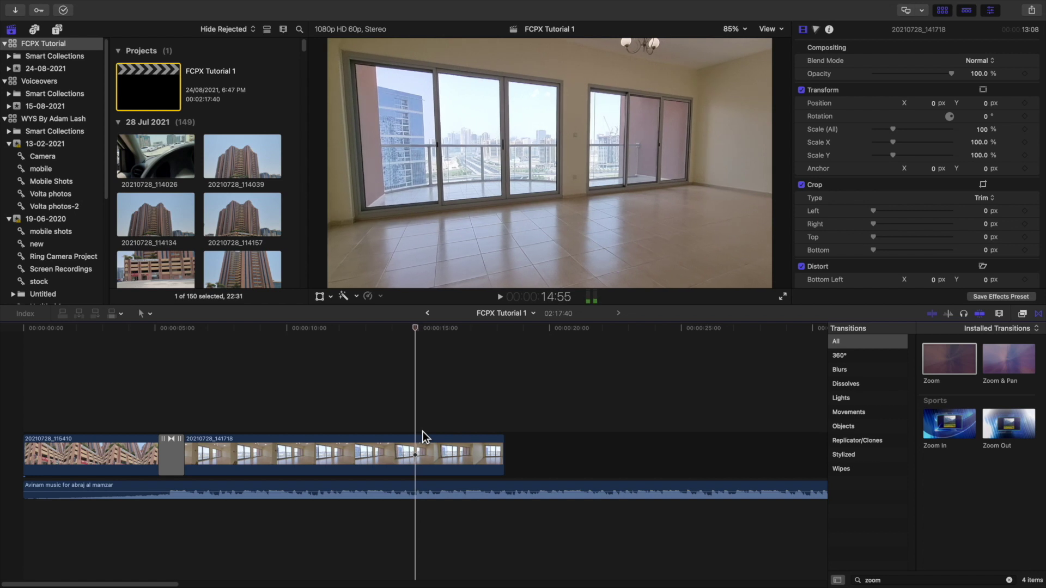
- Split clip 20210728_141718 at the playhead position 14:54
click(415, 447)
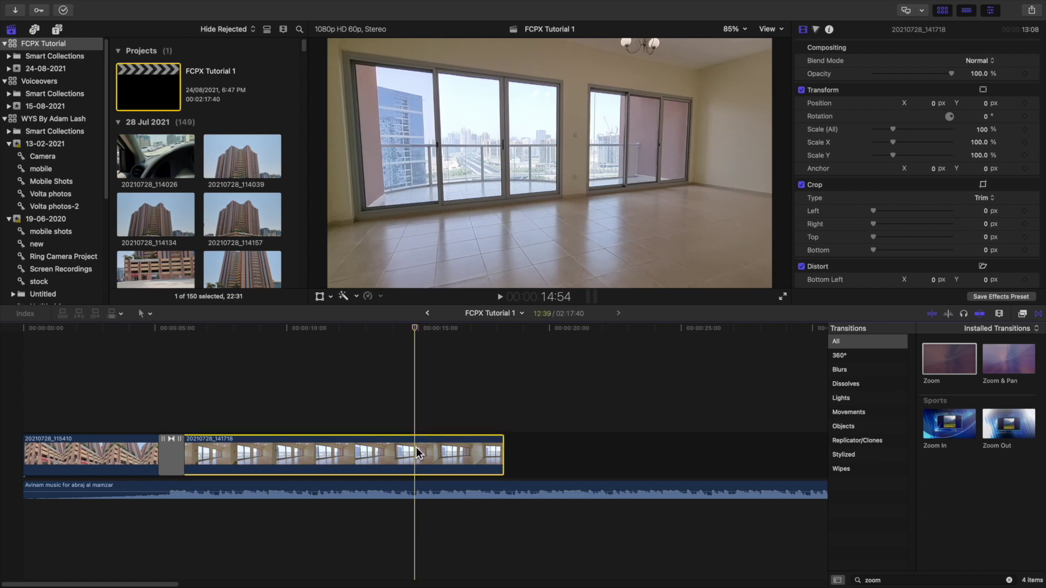
key(super+b)
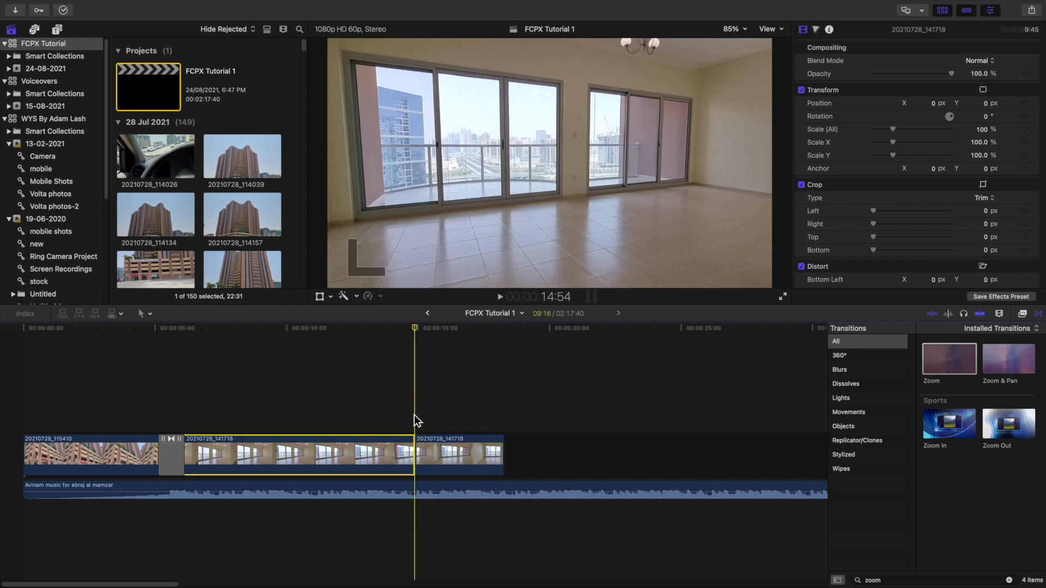
click(387, 421)
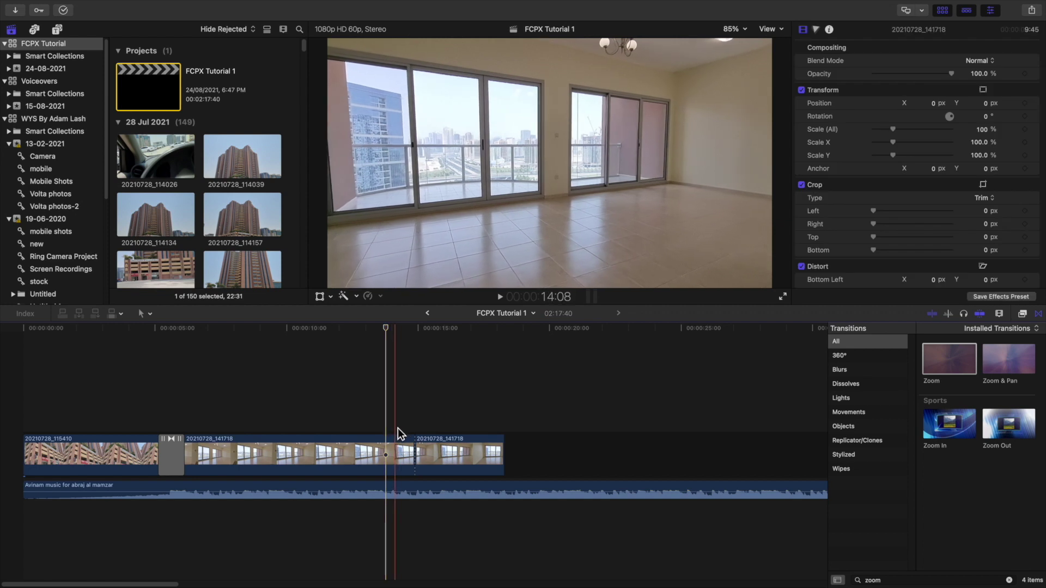
- Cut clip 20210728_141718 at several more points with the Blade tool and return to the Select tool
click(393, 444)
click(393, 445)
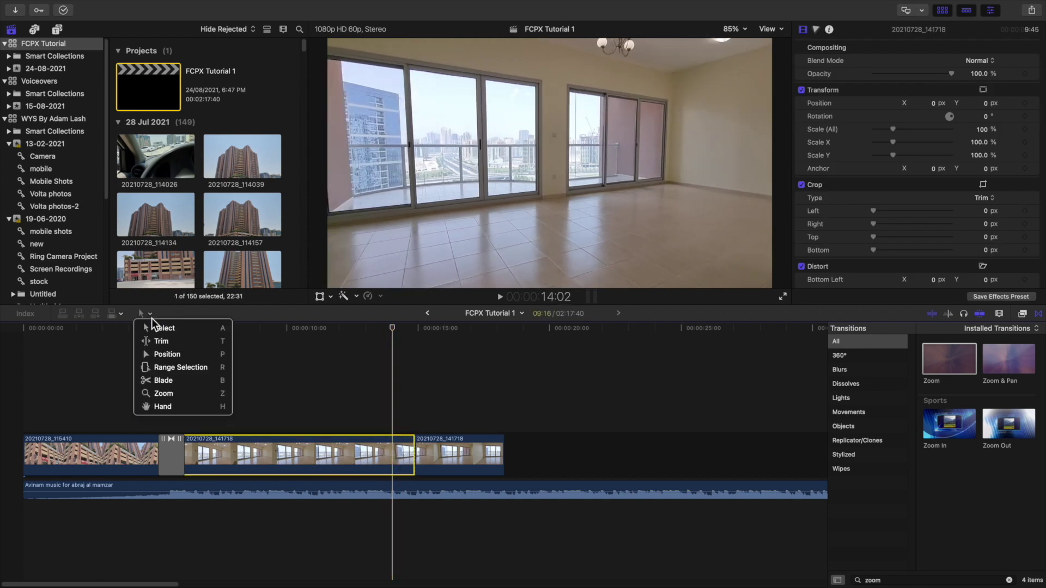
click(169, 380)
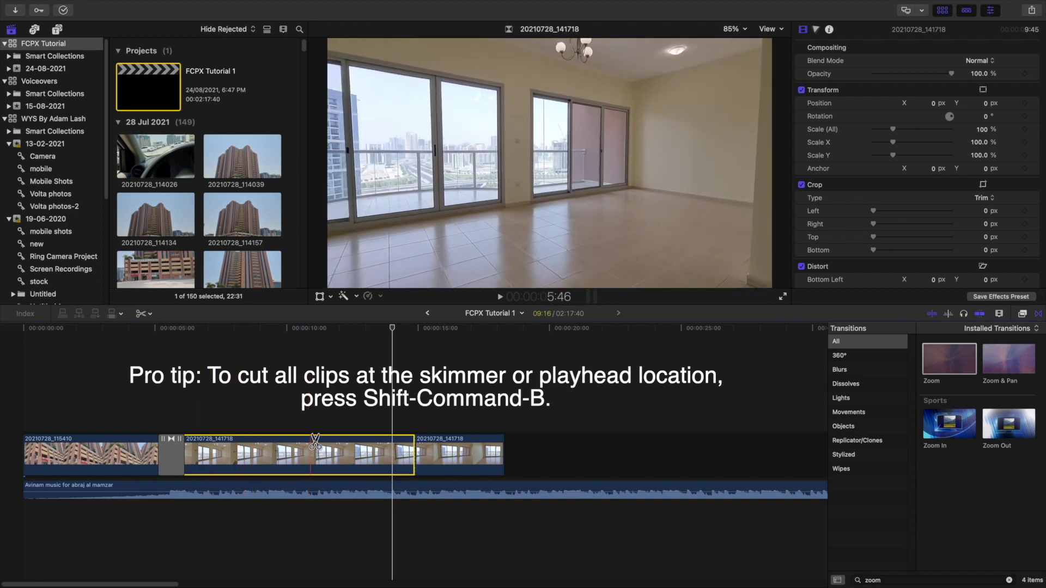
click(302, 455)
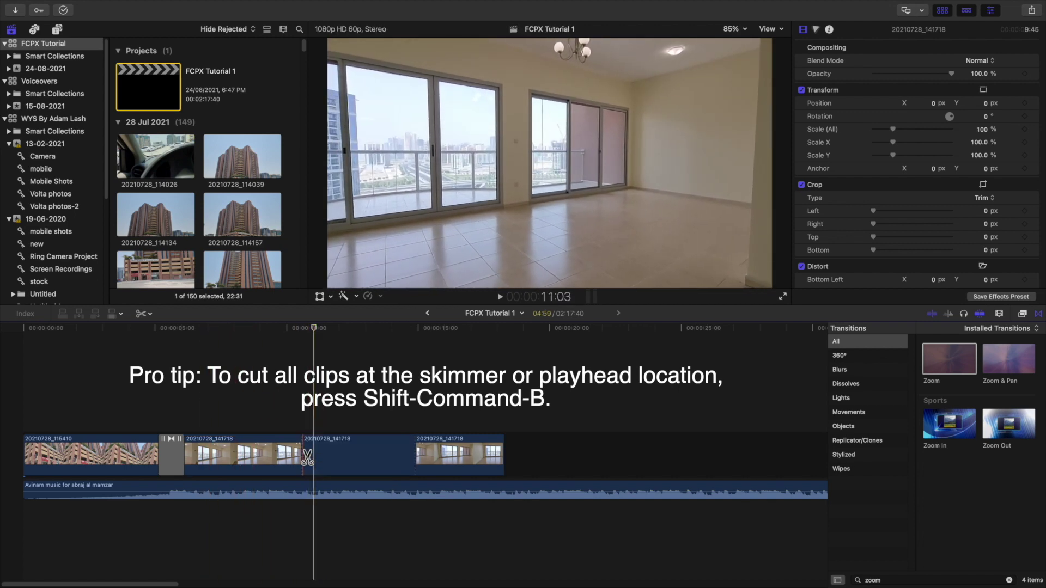
click(352, 459)
click(251, 456)
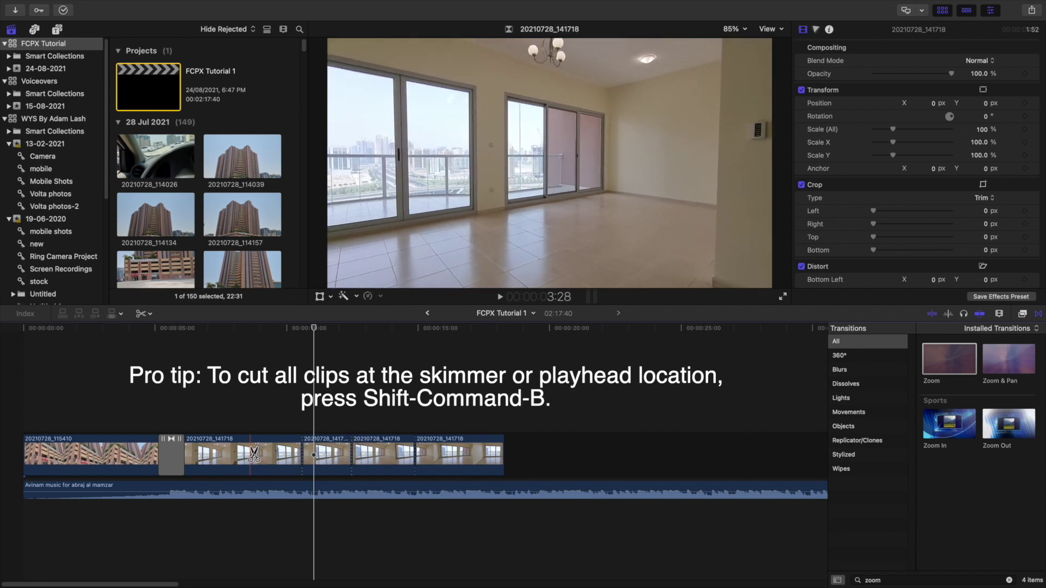
click(385, 457)
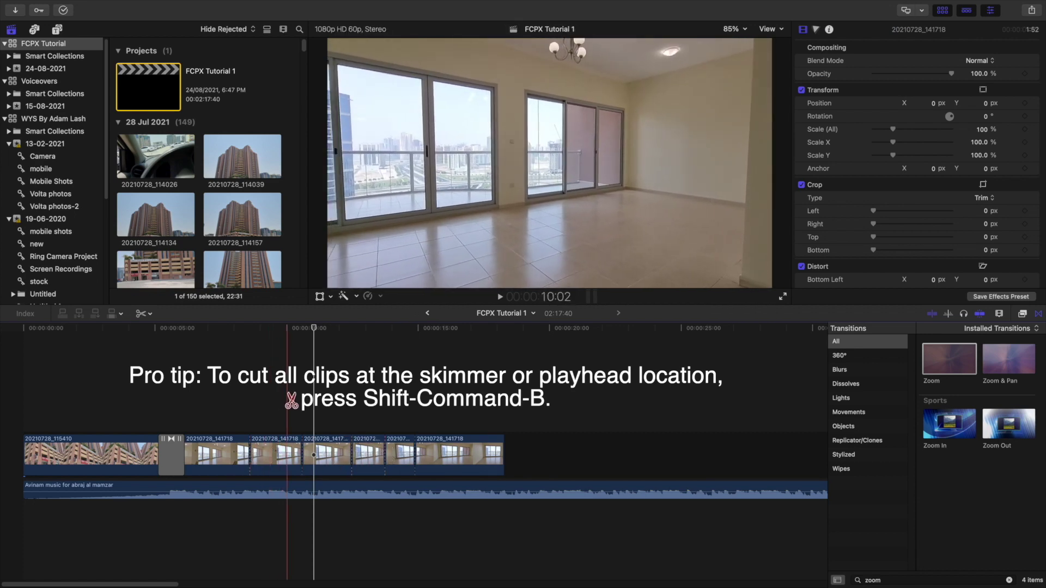
key(a)
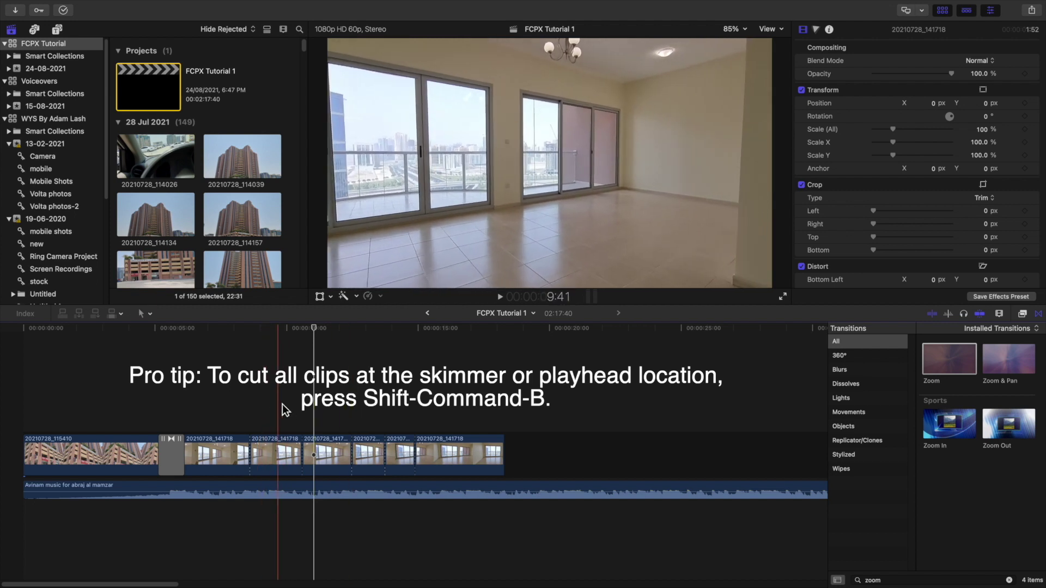
click(150, 314)
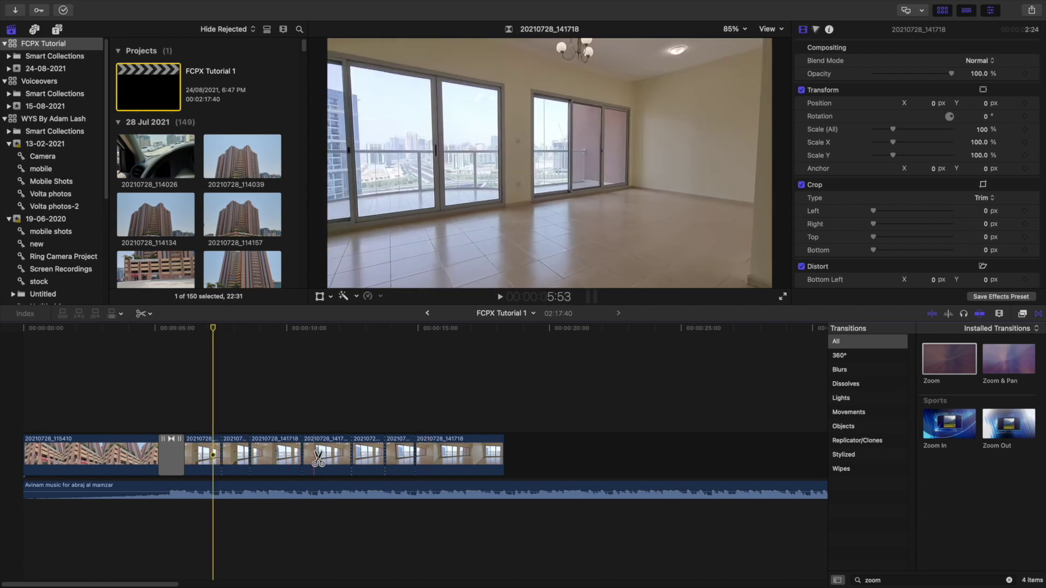
key(a)
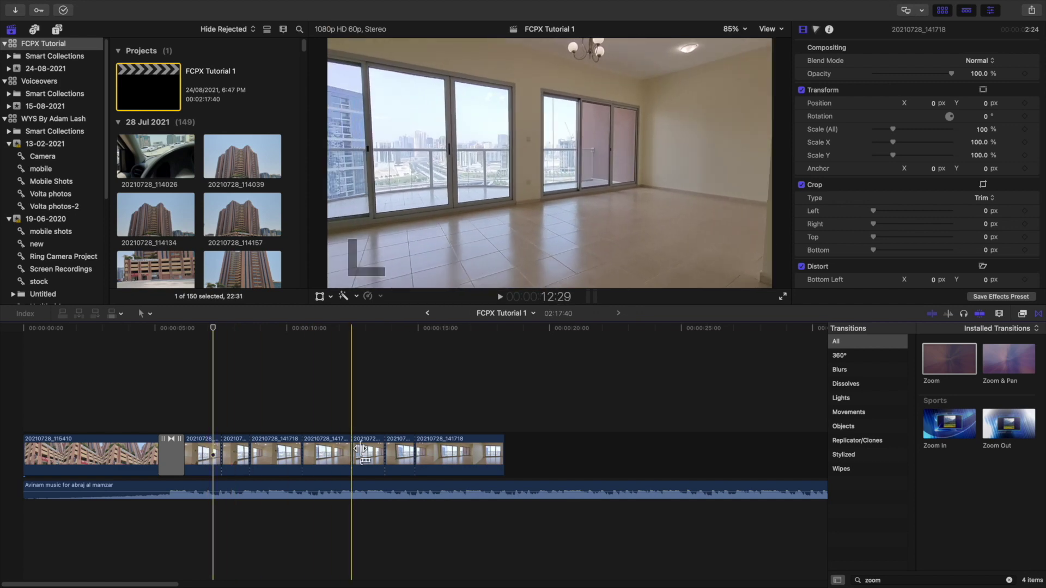
- Undo all the cuts made in clip 20210728_141718
key(super+z)
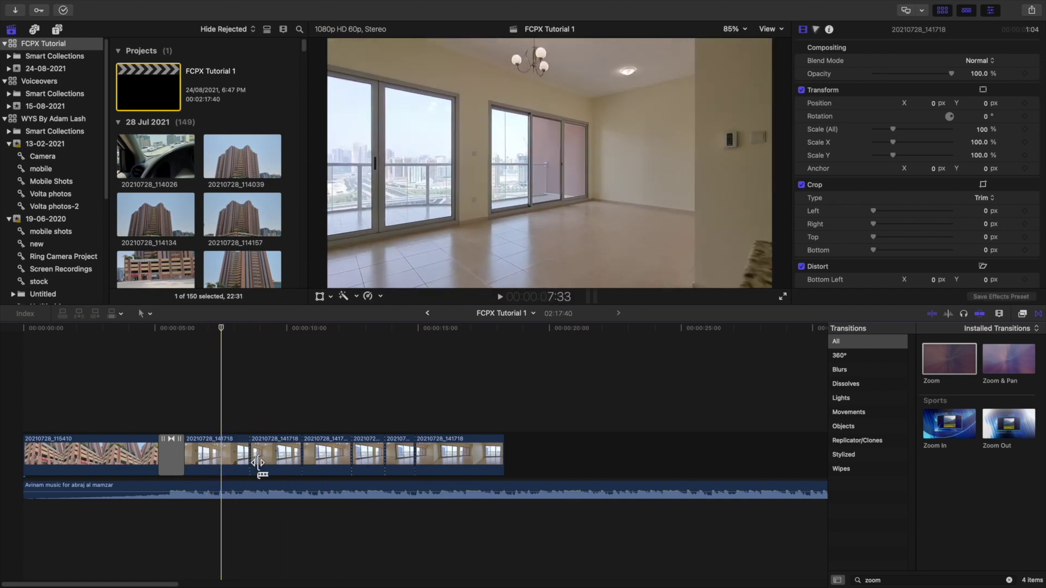
key(super+z)
key(super+z)
key(super+z)
key(super+z)
key(super+z)
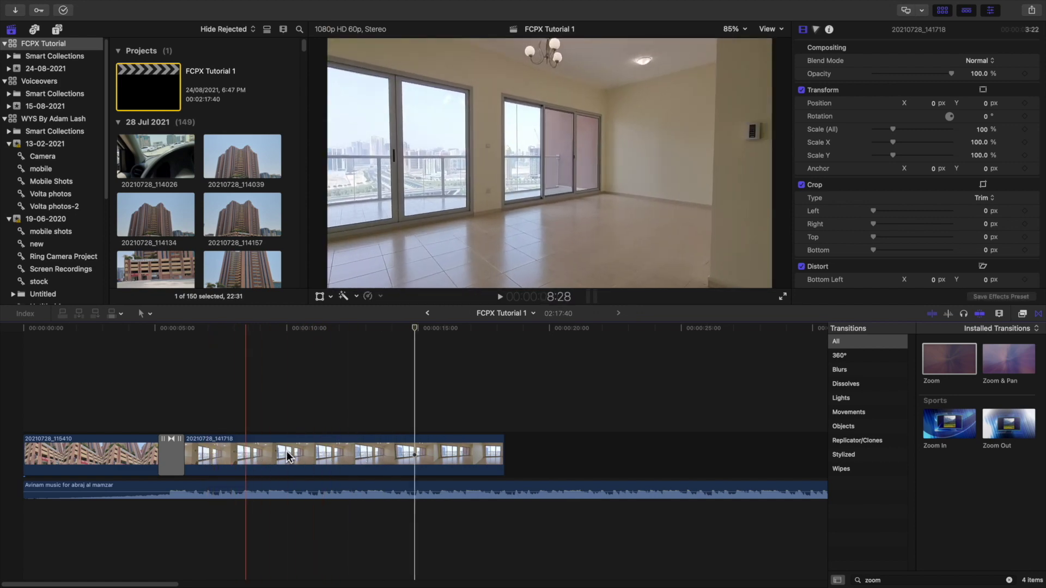
- Blade clip 20210728_141718 at 14:54 and delete the part after the cut
mouse_move(311, 5)
click(224, 7)
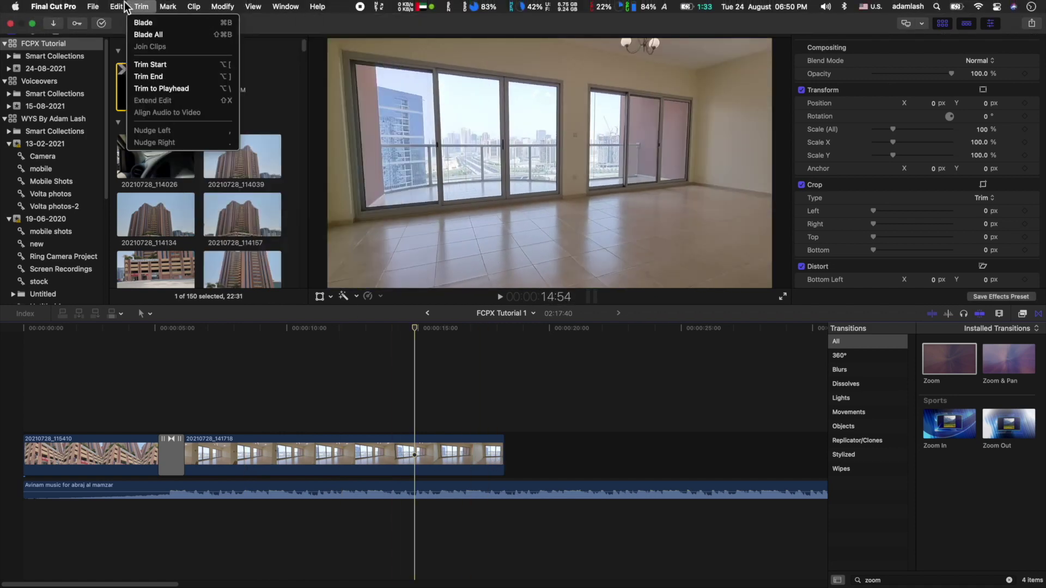
mouse_move(119, 11)
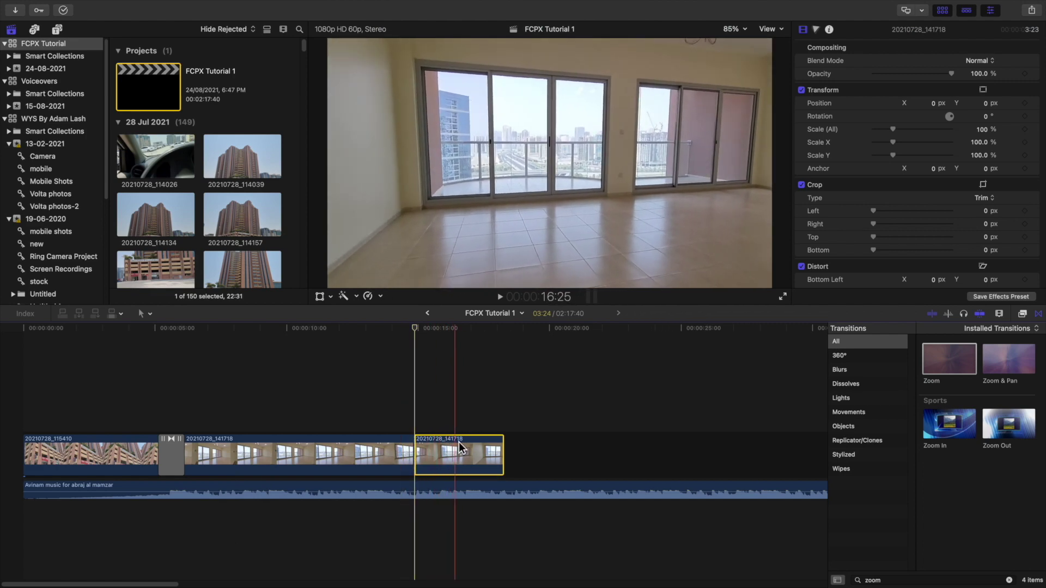
key(Delete)
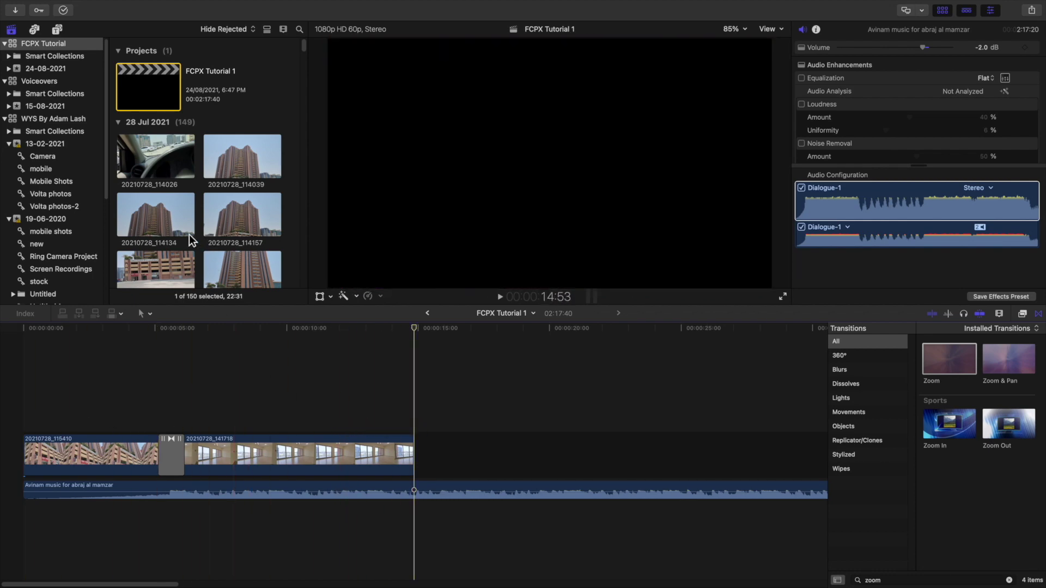
- Review the fully assembled FCPX Tutorial 1 timeline from the opening clip through the closing Whites clip and return to its beginning
click(182, 225)
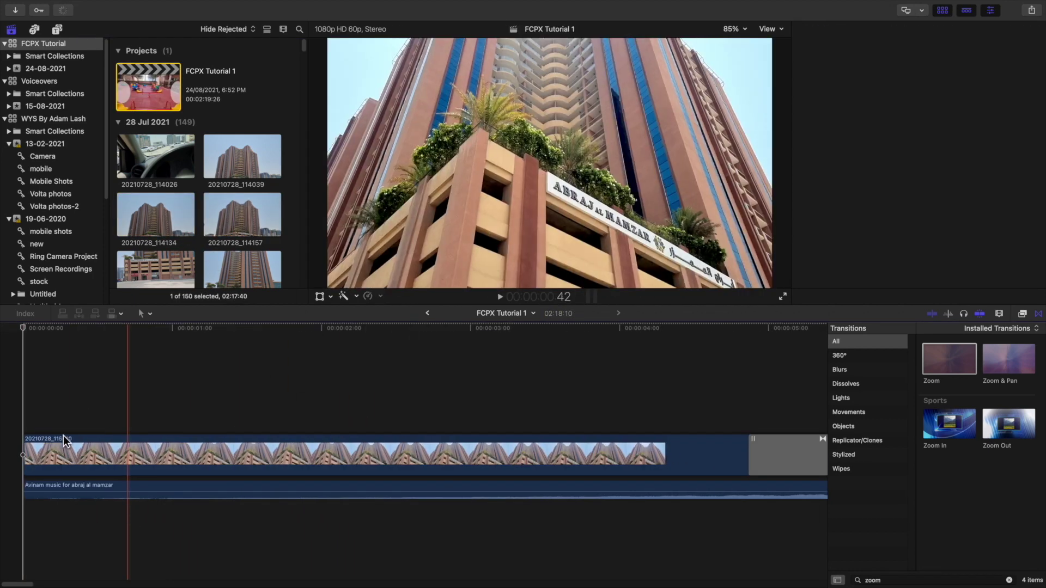
key(super+minus)
key(super+minus)
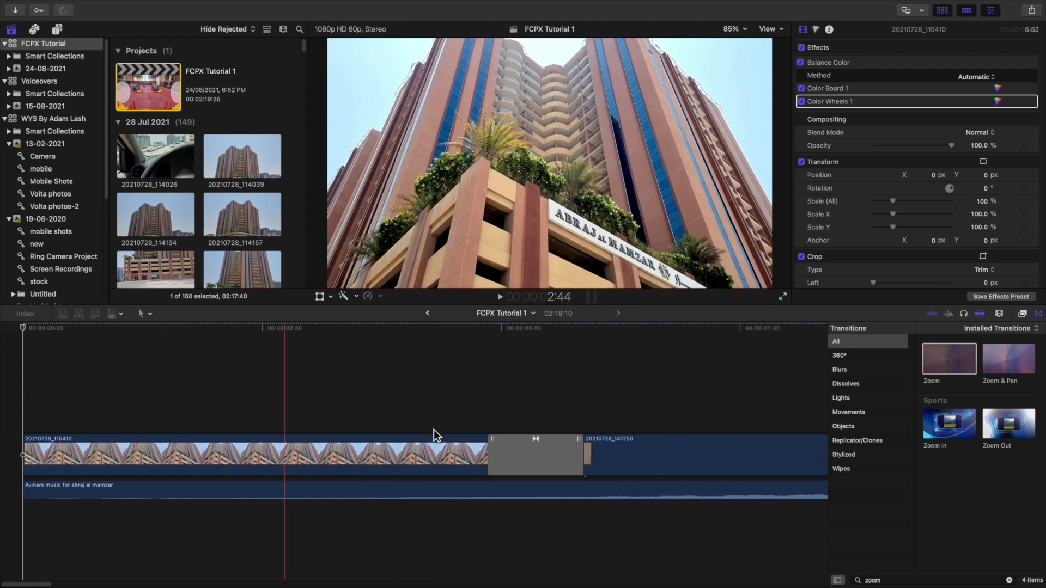
scroll(545, 430, right, 1)
scroll(573, 430, right, 7)
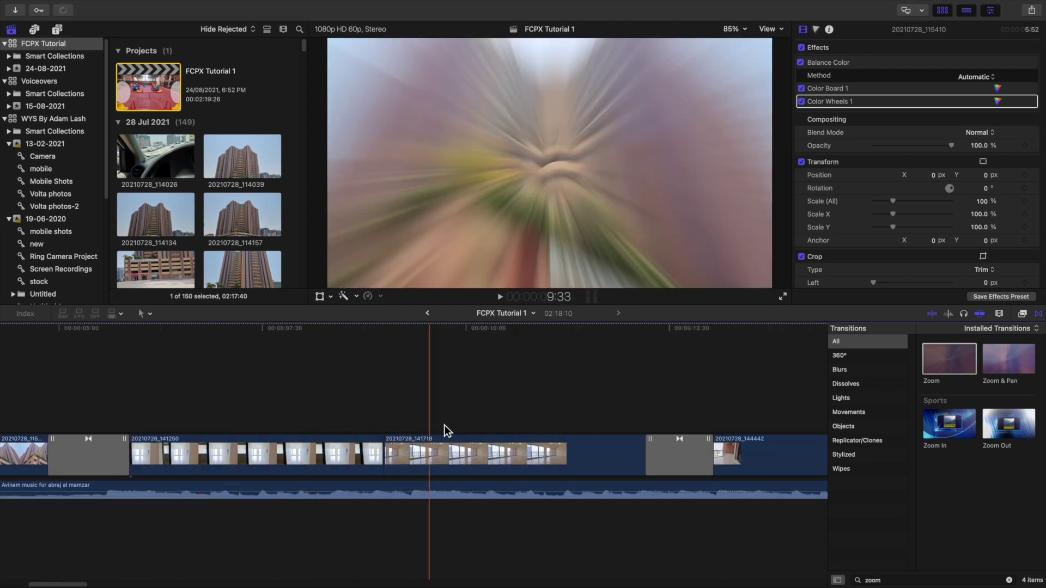
scroll(548, 411, right, 7)
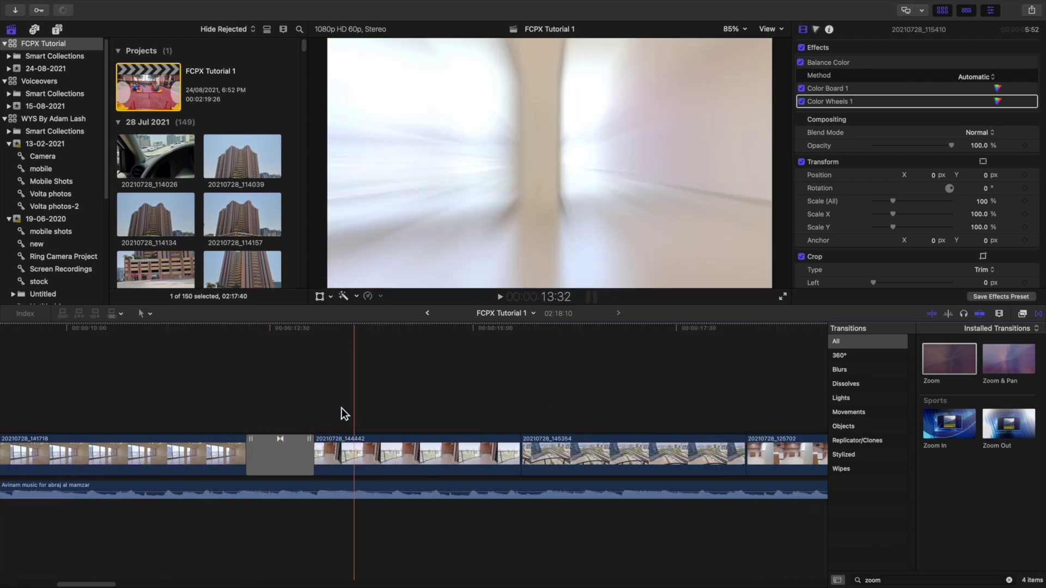
scroll(155, 141, down, 6)
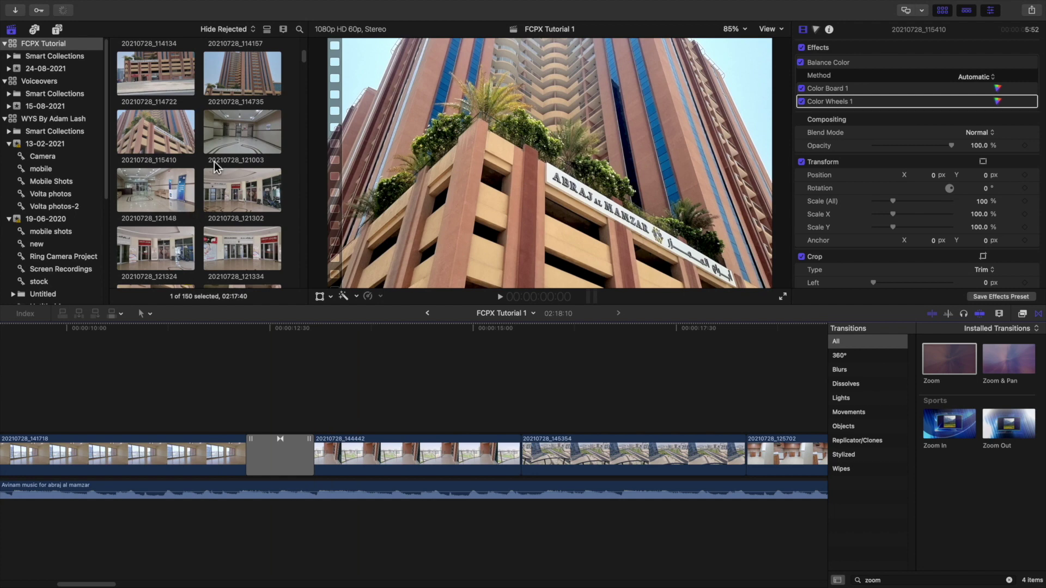
scroll(561, 423, right, 10)
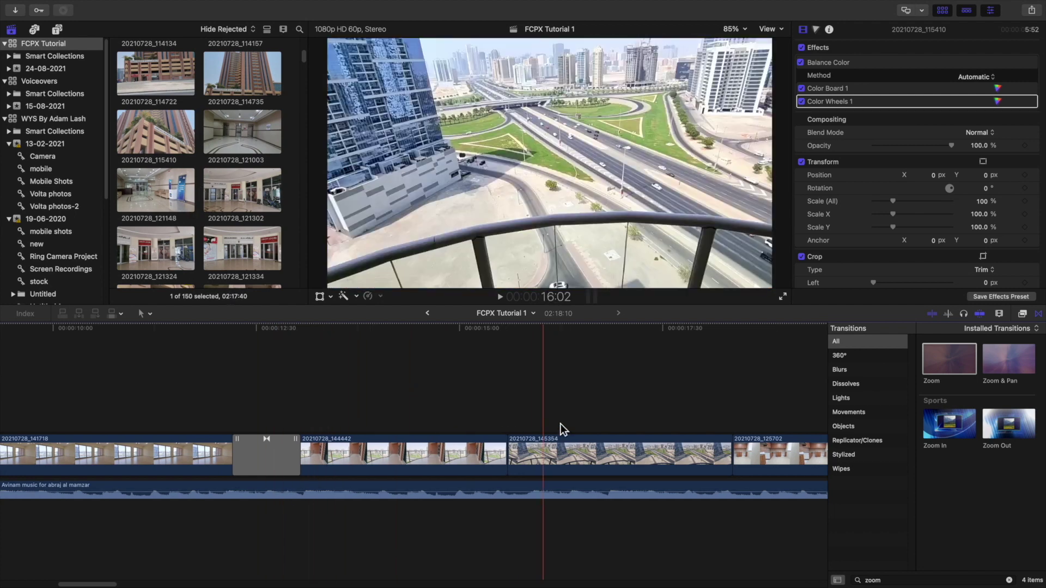
scroll(533, 414, right, 6)
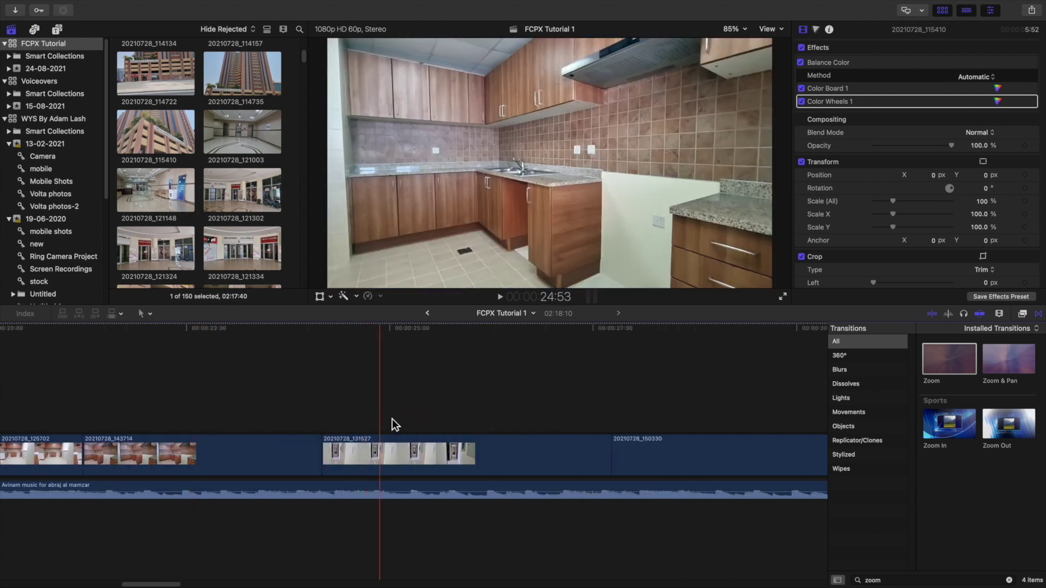
key(super+minus)
scroll(603, 390, right, 5)
key(super+minus)
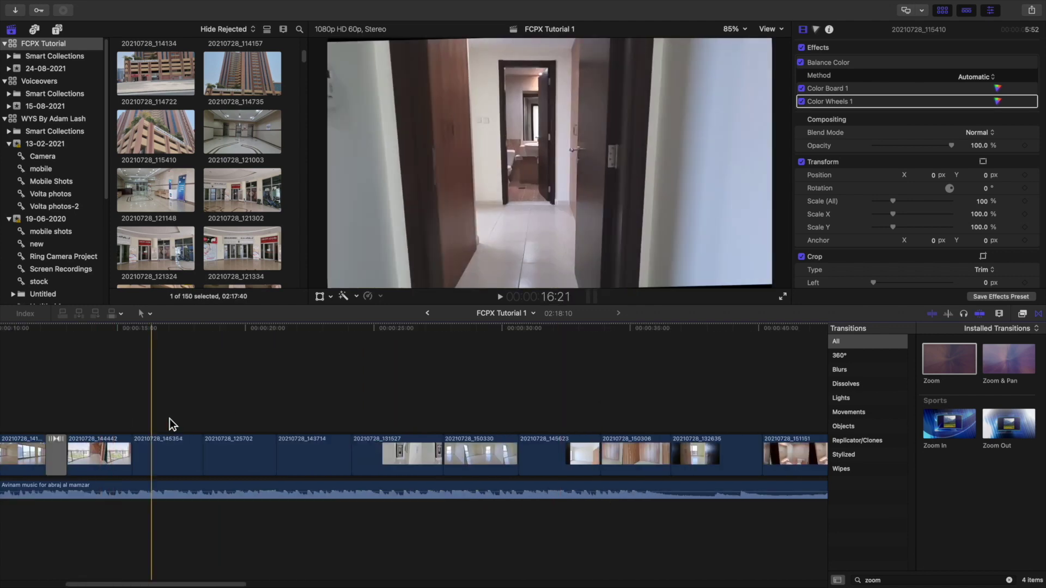
scroll(556, 430, right, 18)
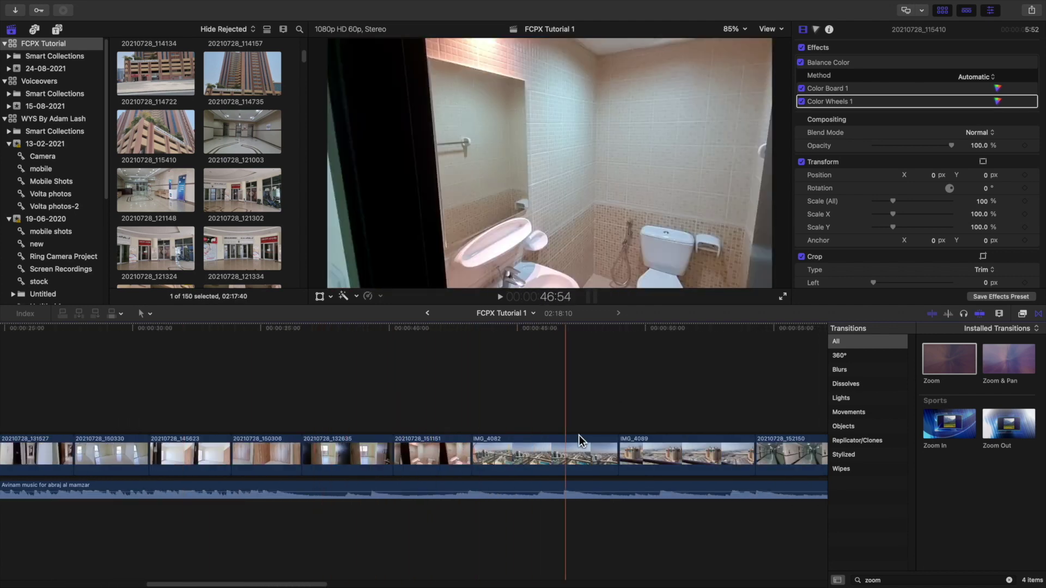
scroll(598, 429, right, 15)
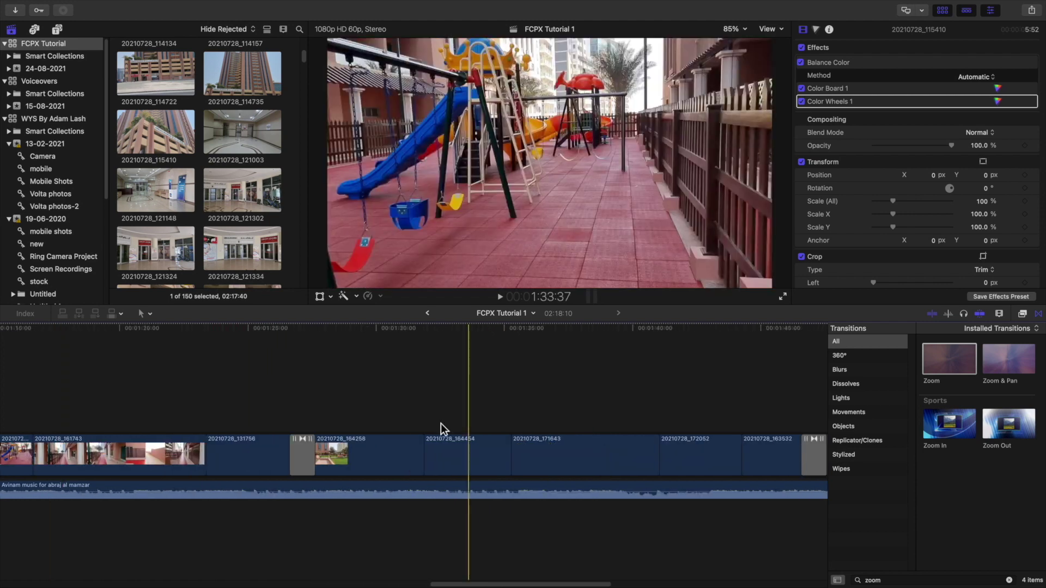
scroll(588, 442, right, 7)
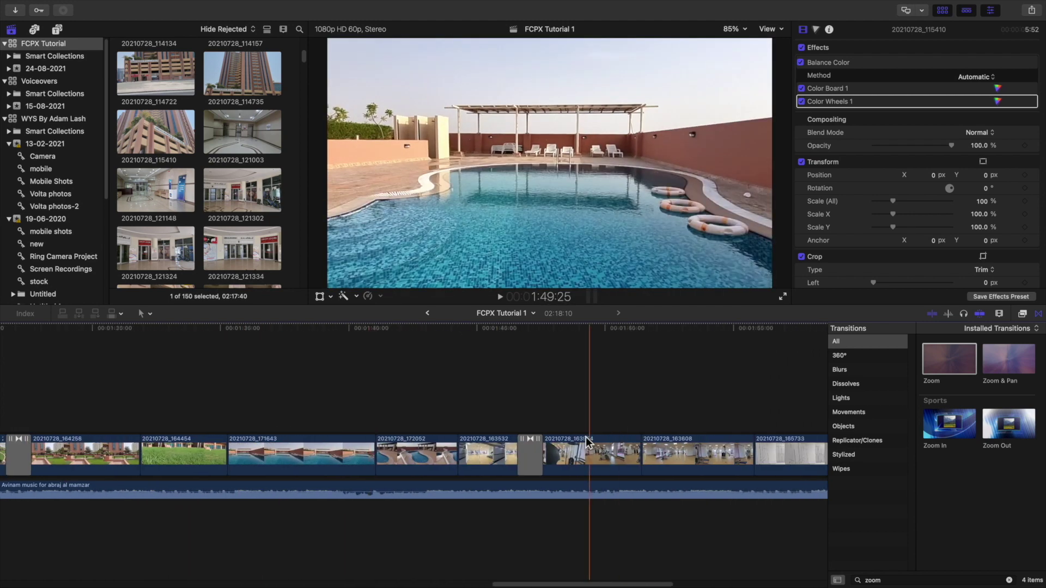
scroll(618, 456, right, 15)
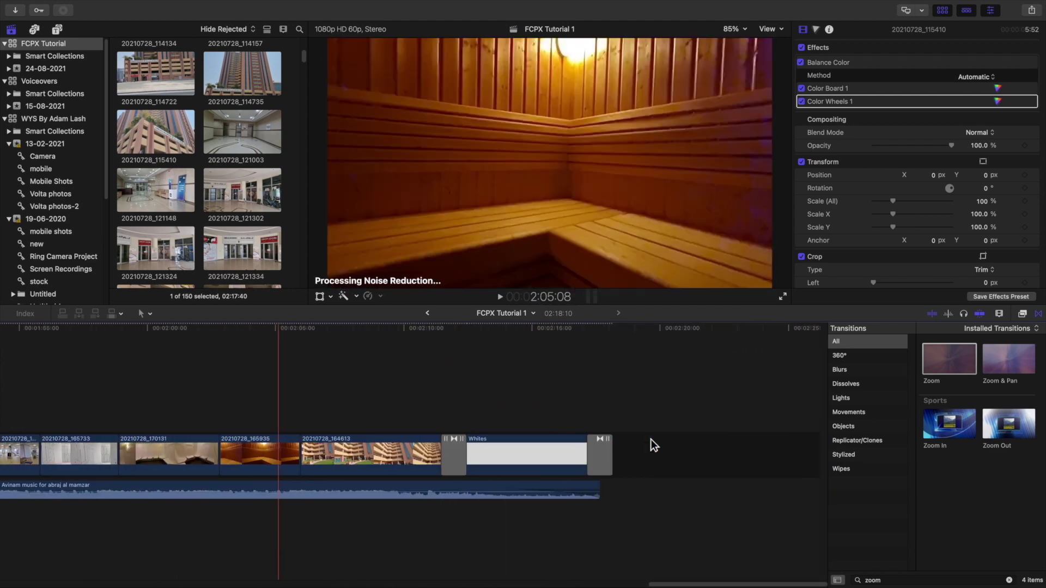
scroll(312, 433, left, 20)
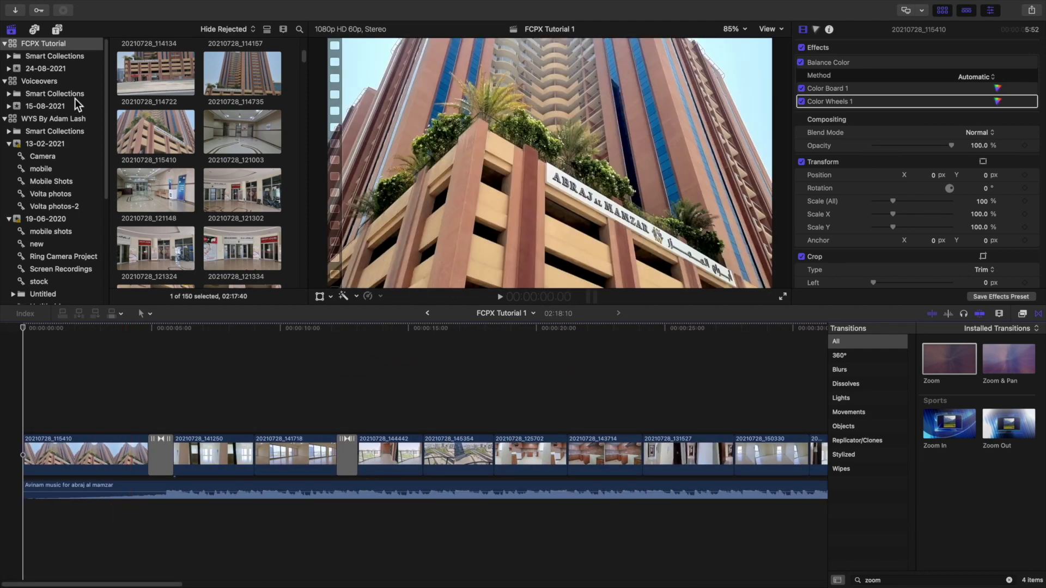
- Find Basic Title among the installed titles and place it above clip 20210728_115410 at the start of the timeline
click(58, 30)
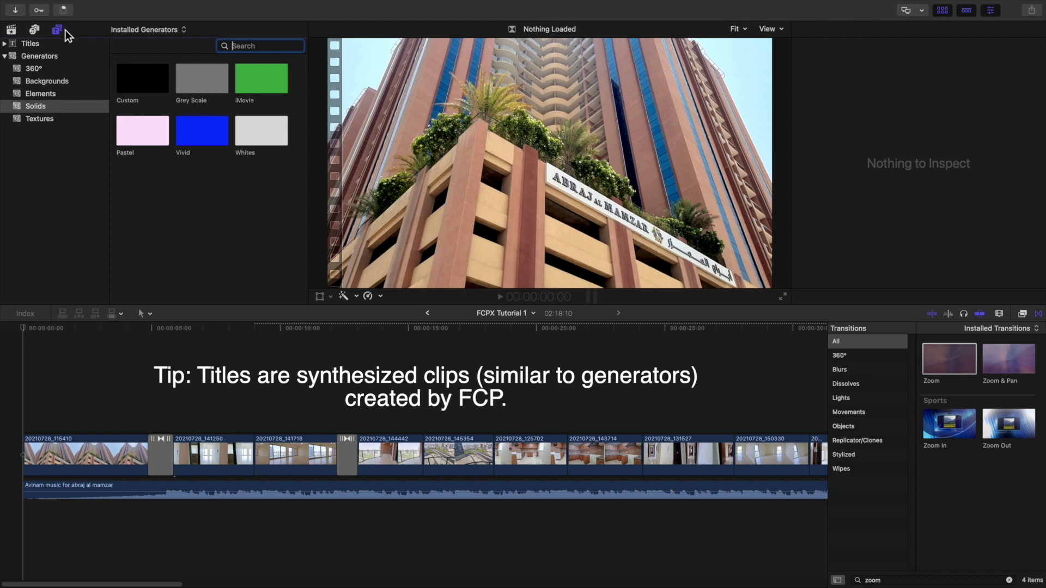
click(29, 53)
click(28, 47)
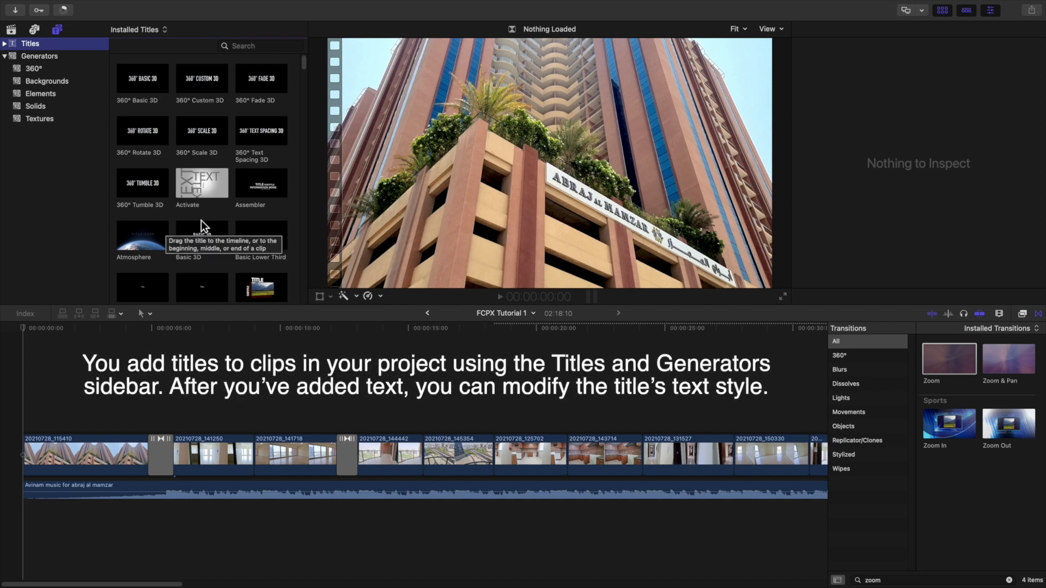
scroll(201, 220, down, 5)
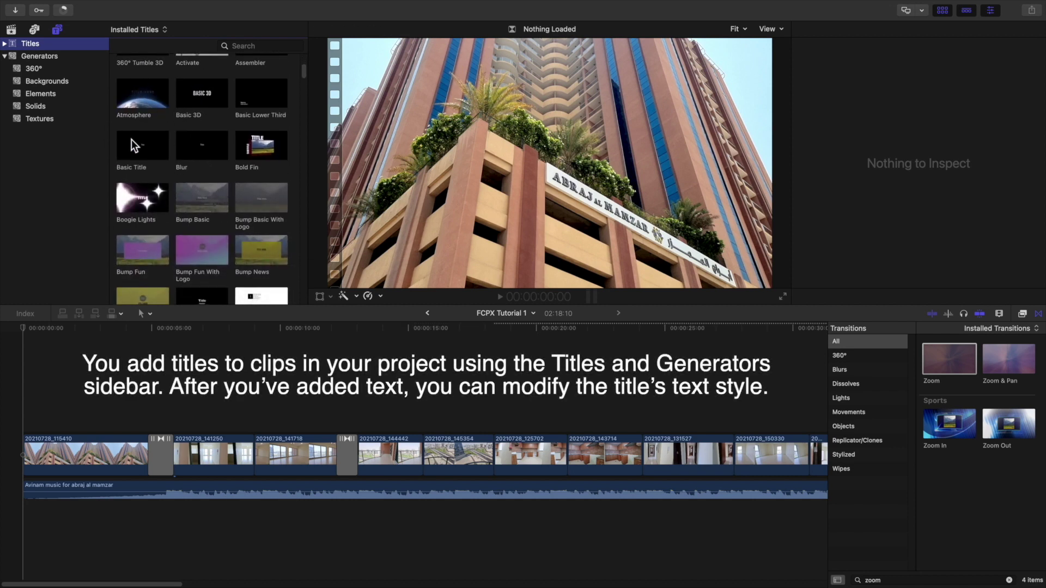
drag(132, 140, 27, 426)
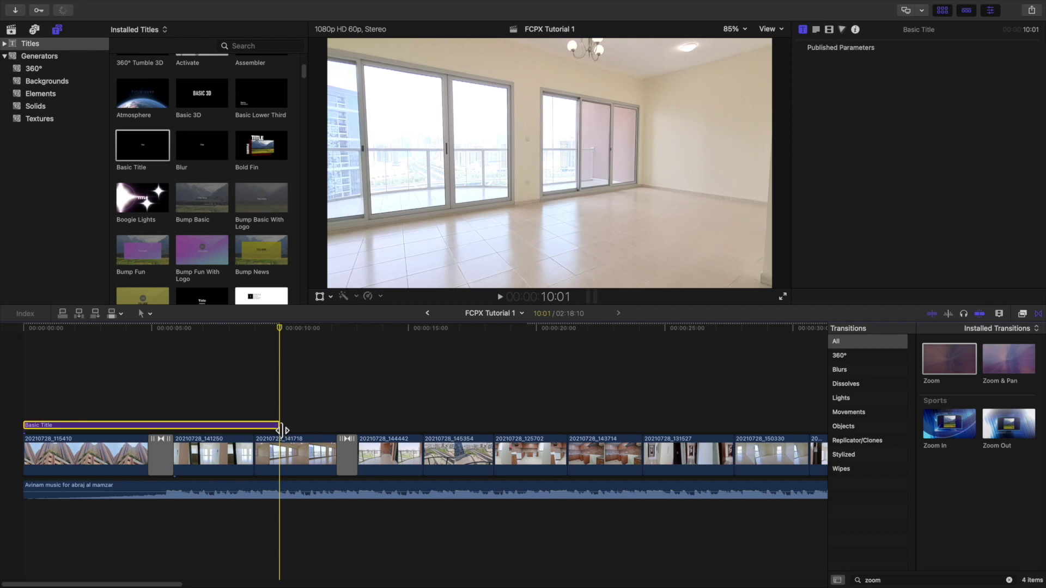
- Shift the Basic Title to start about half a second into the opening clip and trim it to a duration of 2:41
drag(281, 430, 149, 432)
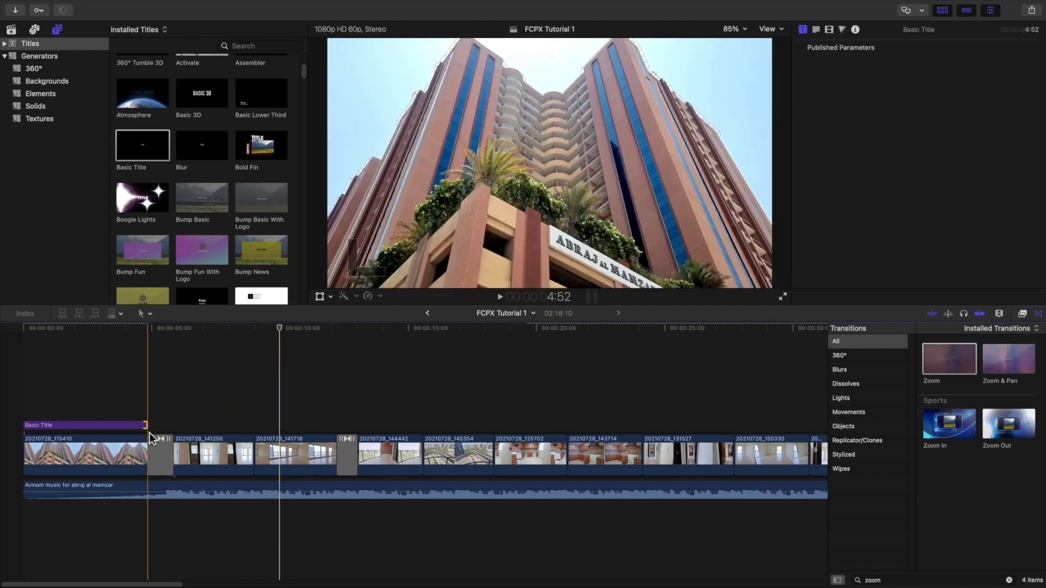
key(super+equal)
scroll(126, 414, left, 3)
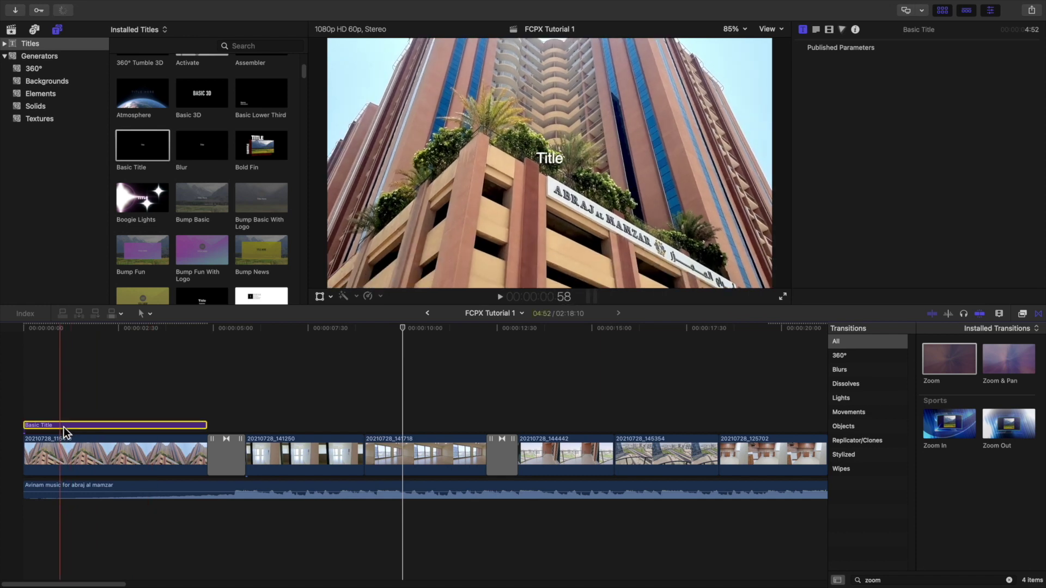
drag(64, 427, 86, 429)
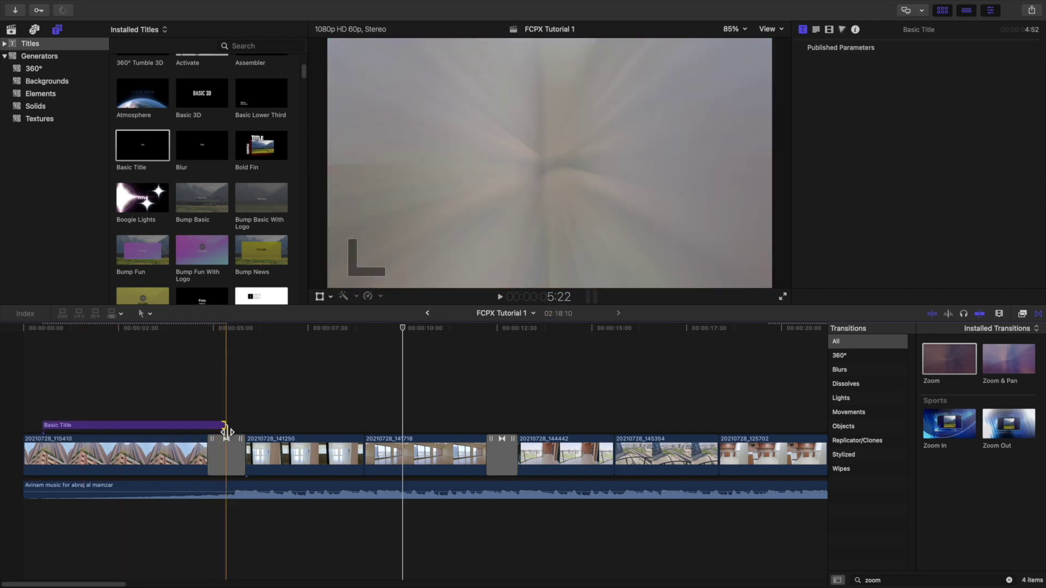
drag(226, 431, 141, 427)
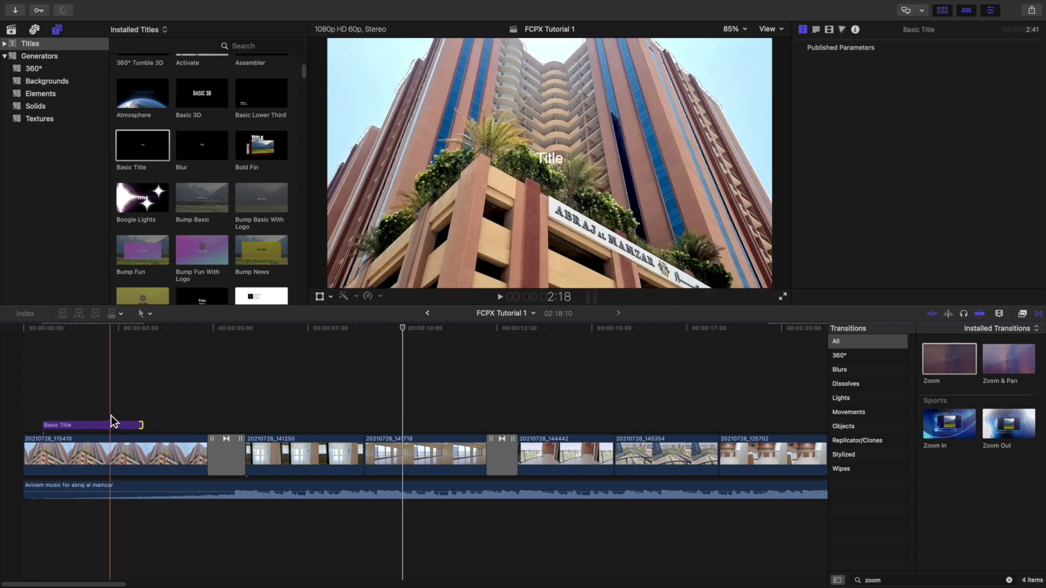
- Play the opening clip from the beginning of the timeline to check how the Basic Title appears
click(101, 426)
click(27, 406)
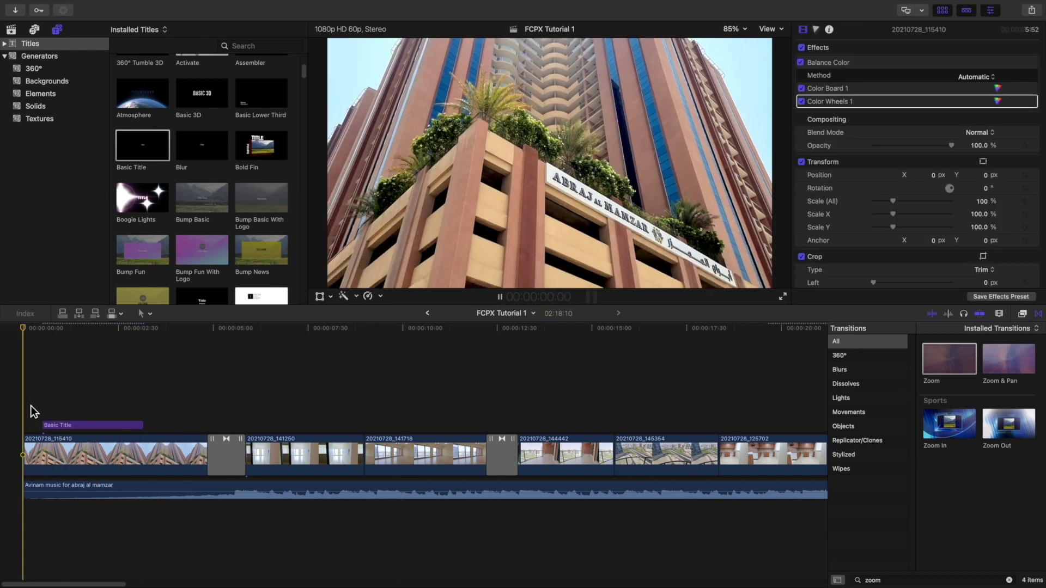
key(space)
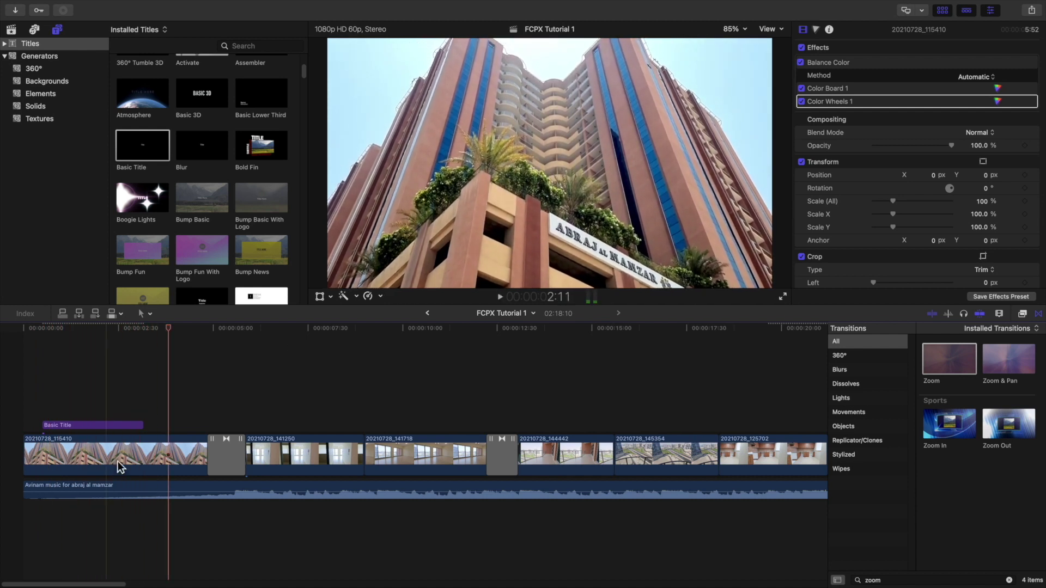
key(space)
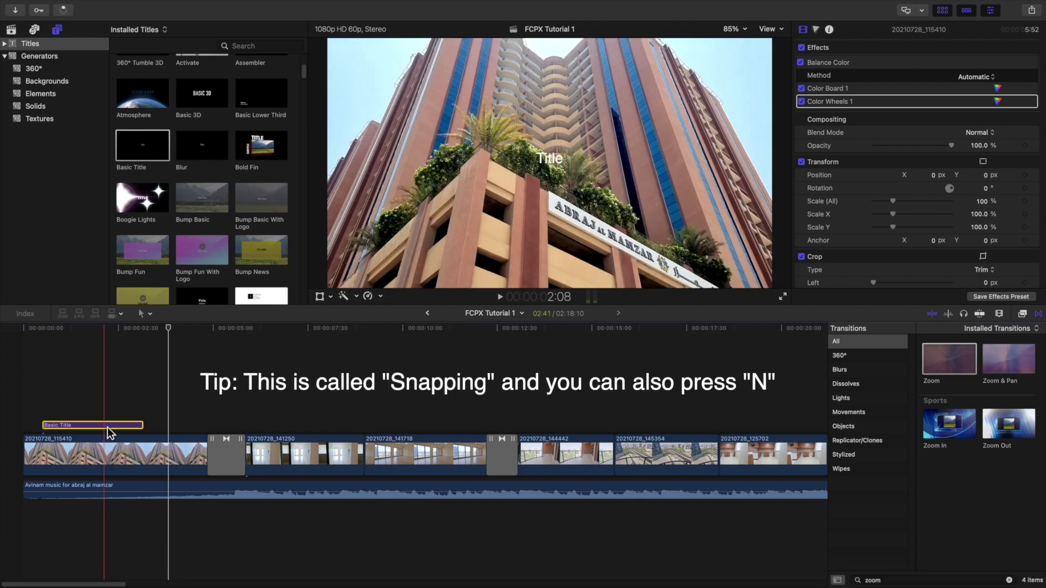
- Try the Basic Title further along the timeline from clip 20210728_141250 onward and bring it back over the opening clip
drag(109, 433, 304, 420)
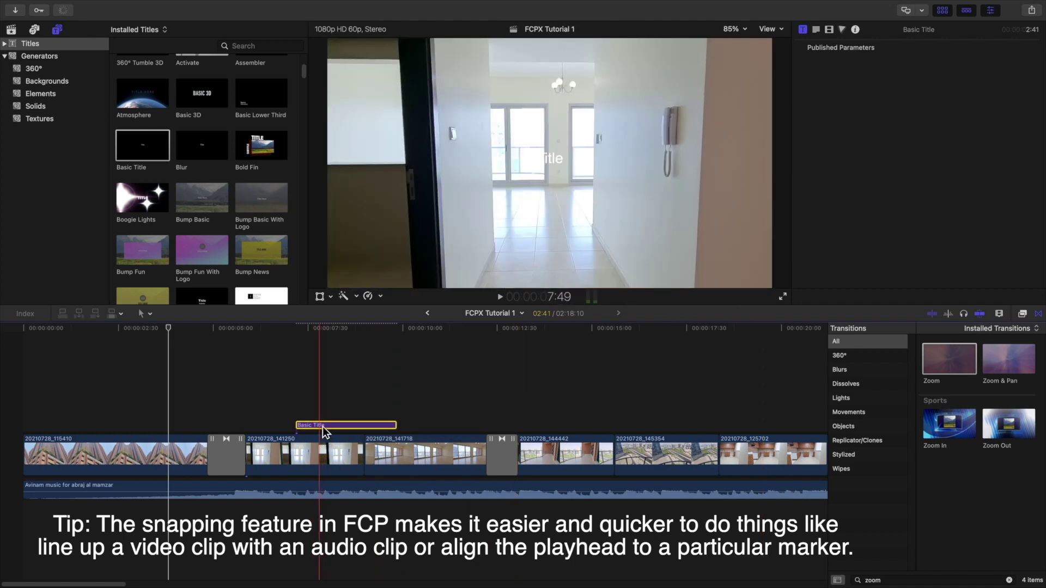
drag(322, 427, 443, 416)
drag(387, 410, 68, 427)
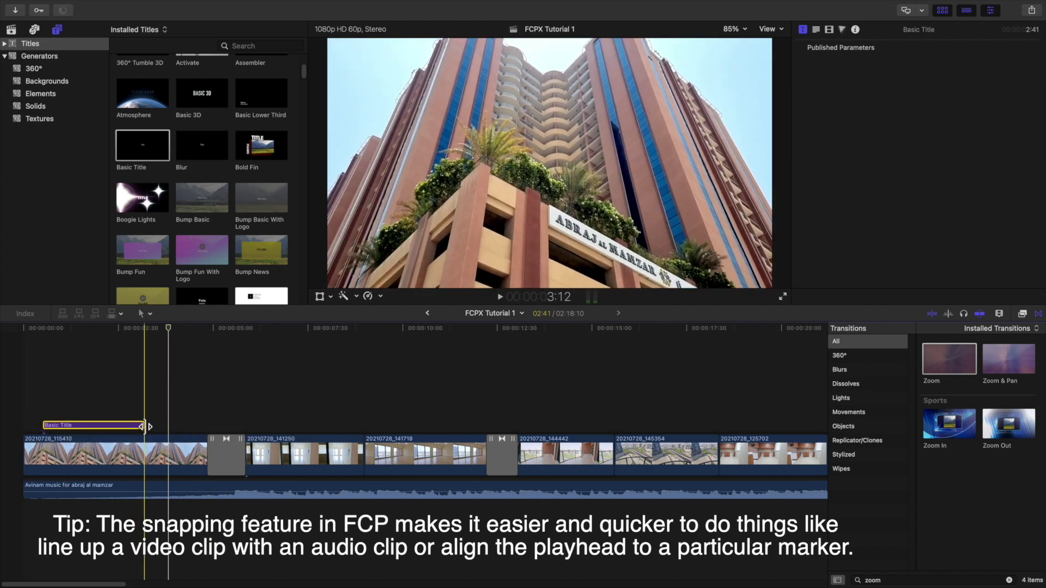
- Extend the end of the Basic Title to a duration of 3:43 and replace its text with FCPX
drag(144, 426, 184, 425)
click(109, 427)
double_click(110, 426)
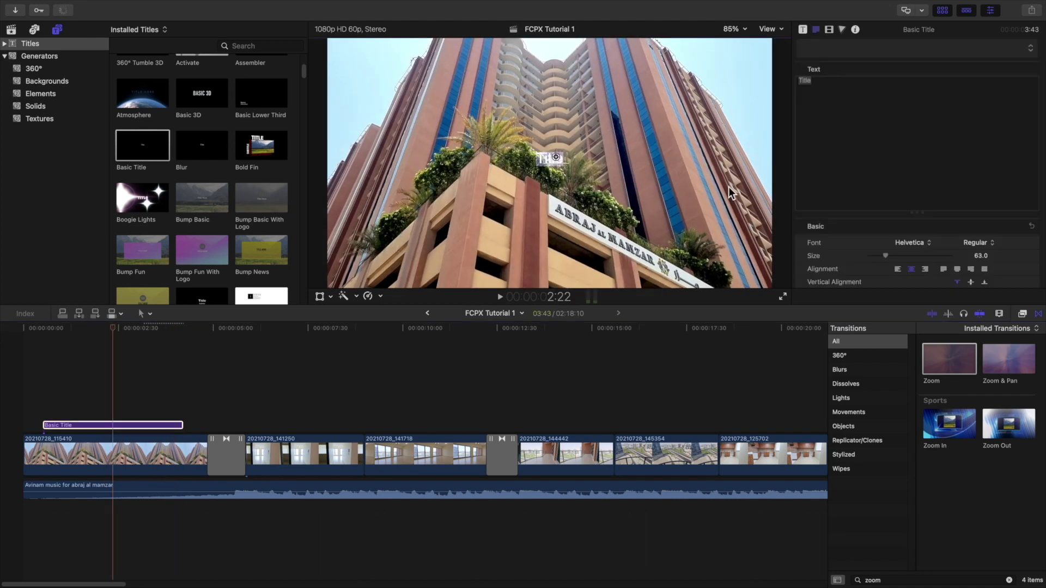
text(FCPX)
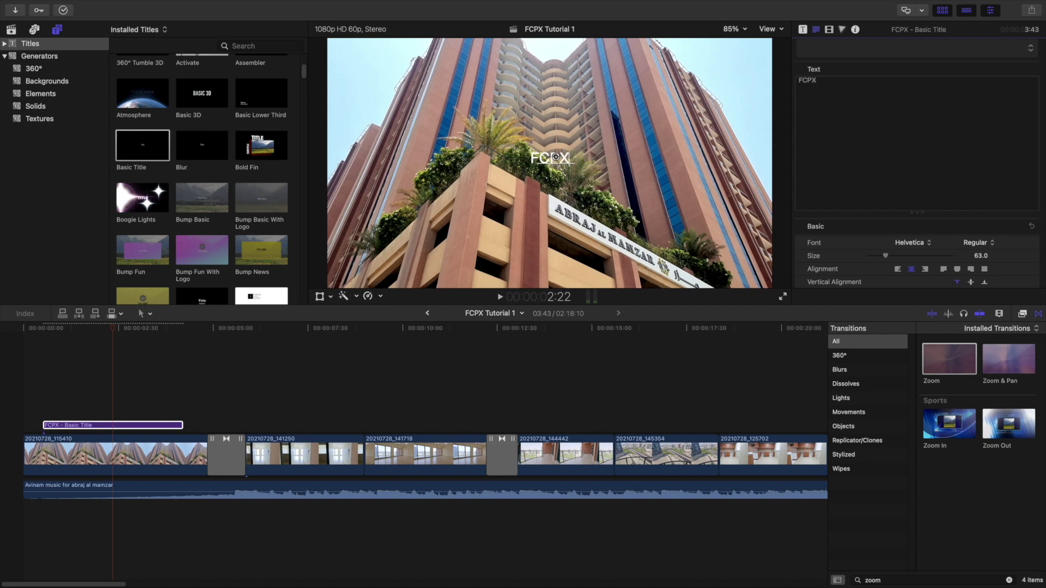
- Play the timeline from the beginning to check the FCPX title over the opening clip
click(89, 371)
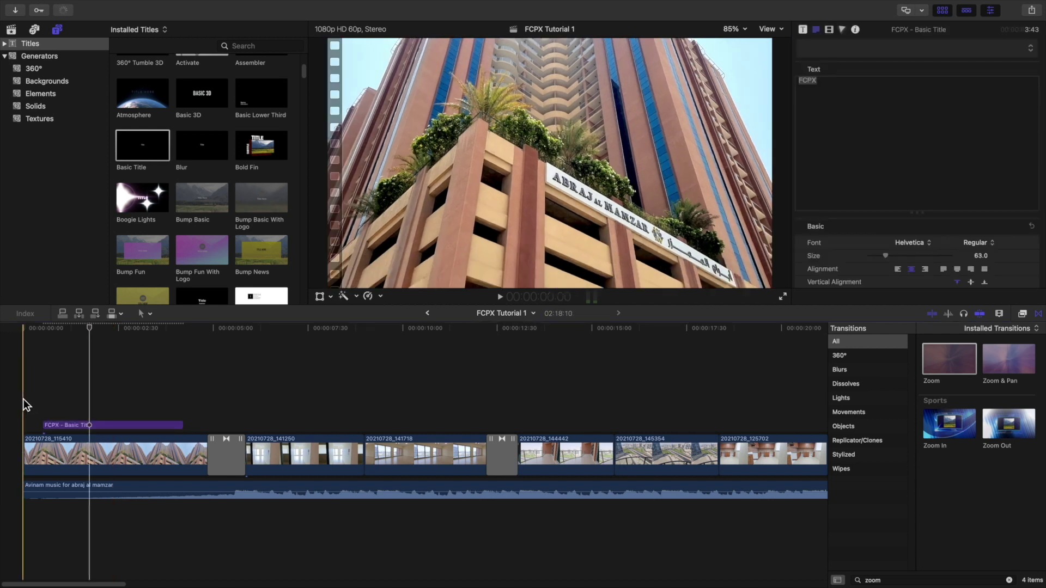
click(24, 399)
key(space)
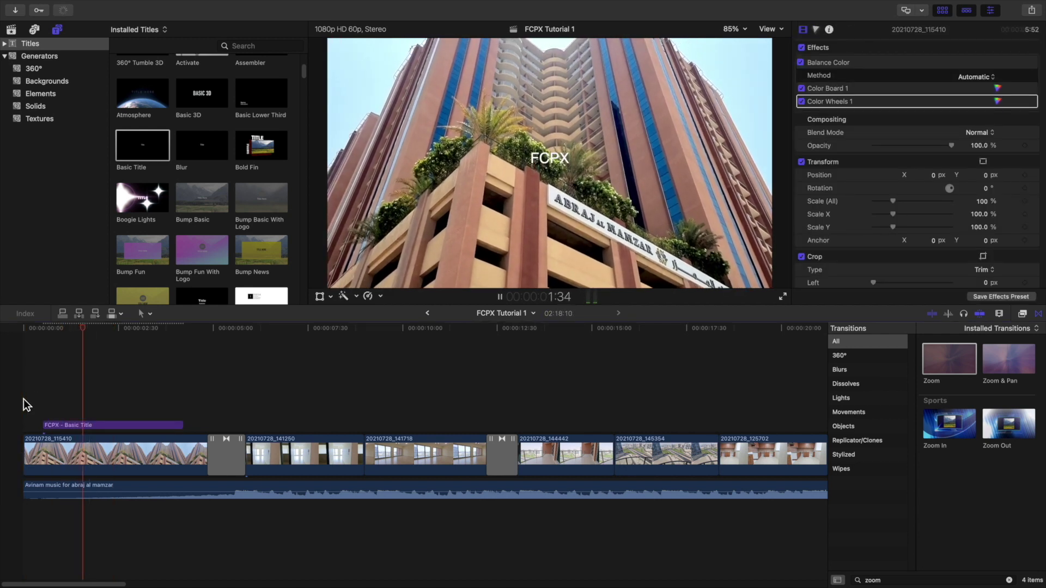
key(space)
click(92, 399)
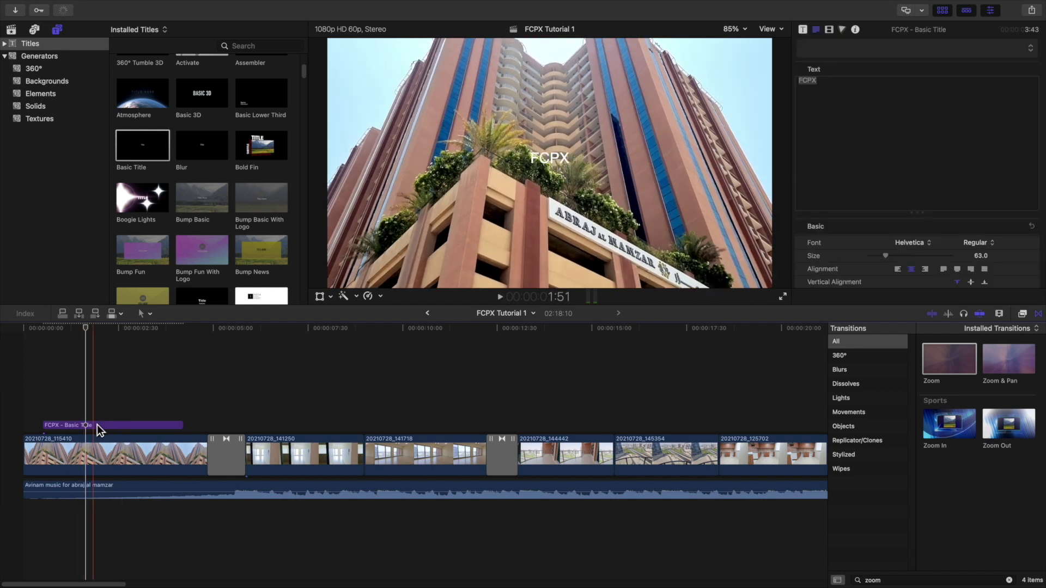
click(111, 408)
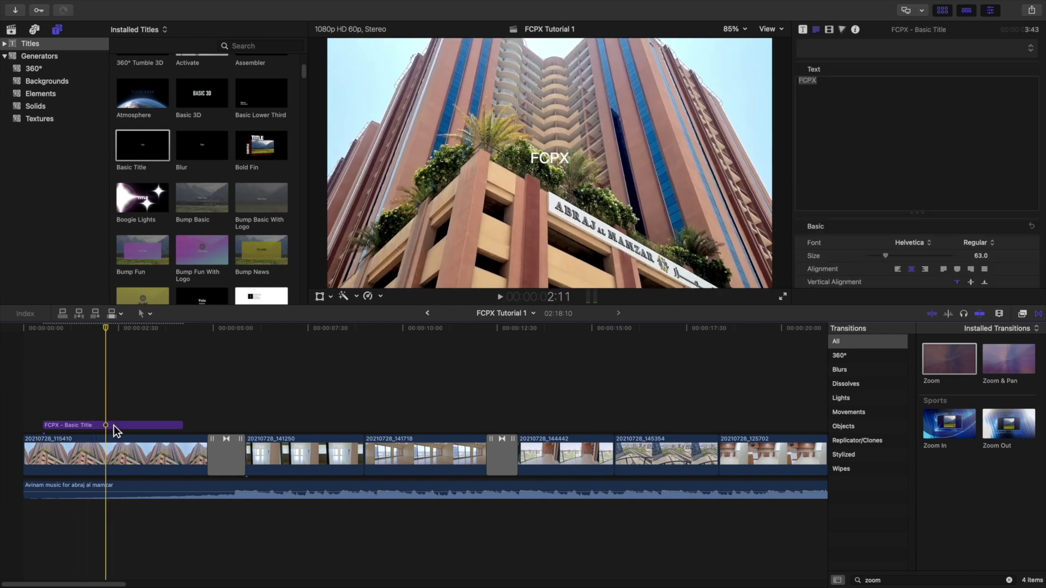
- Try adding filler text after FCPX in the title's text and restore the text to FCPX
click(93, 430)
double_click(93, 429)
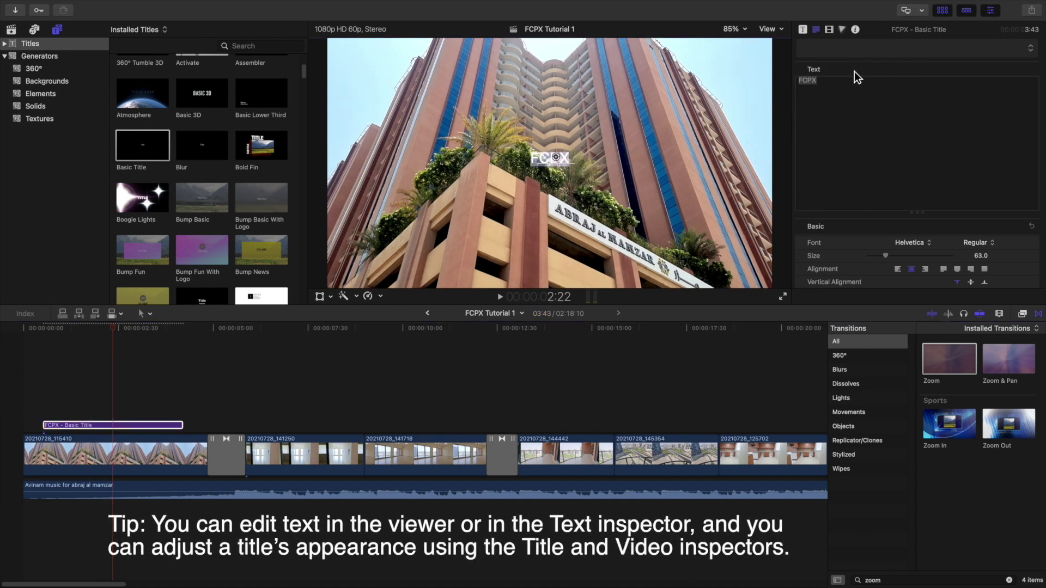
click(841, 99)
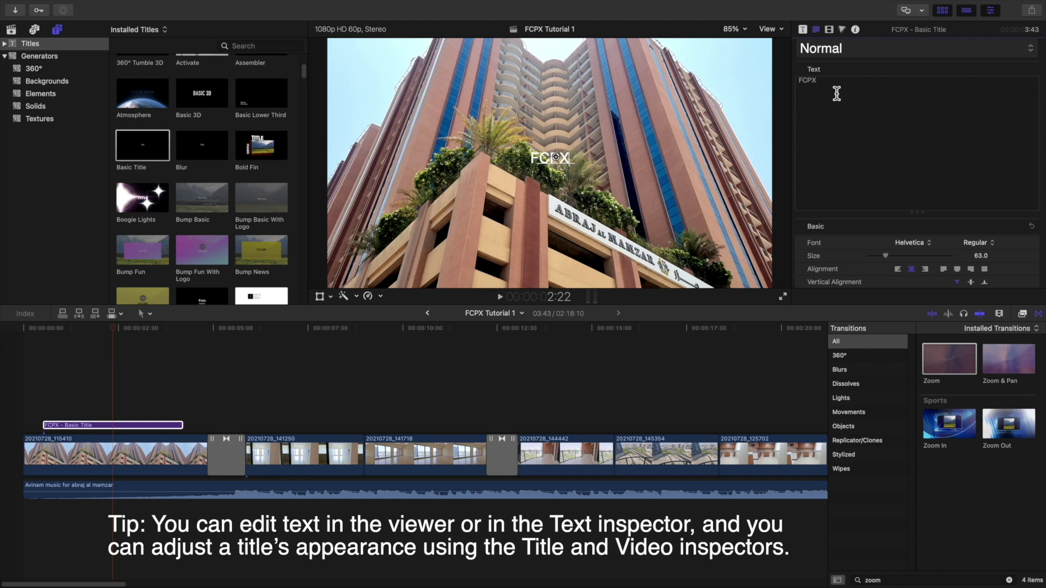
text(loakjfd opasdf posadijoaspidj sadof)
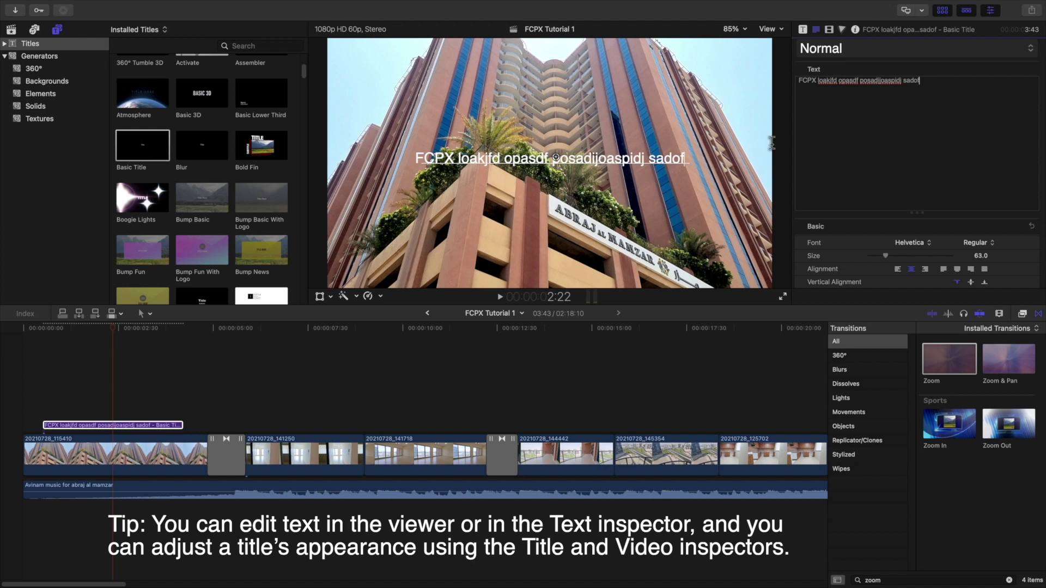
key(super+a)
key(BackSpace)
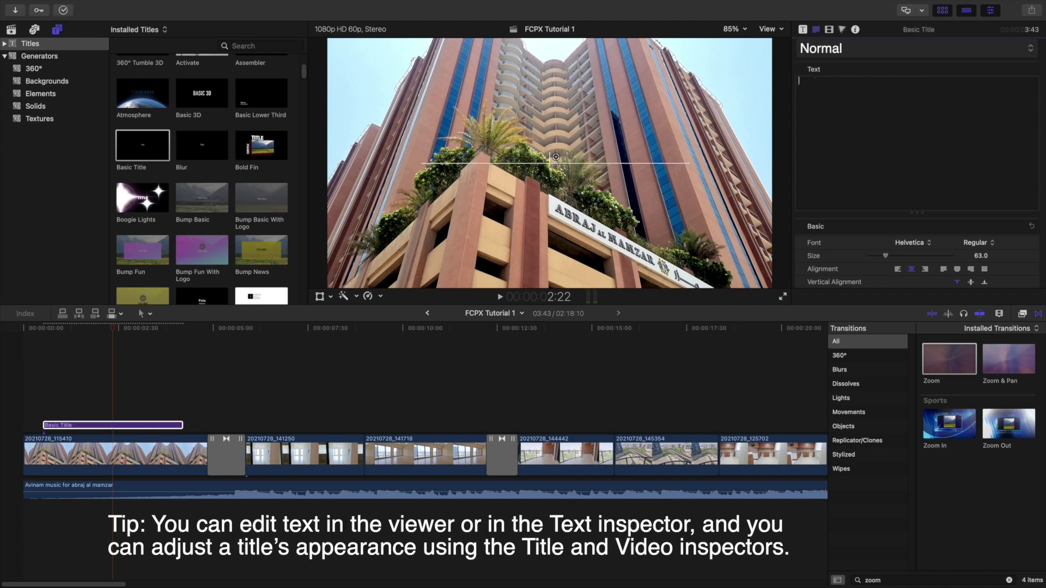
text(FCPX)
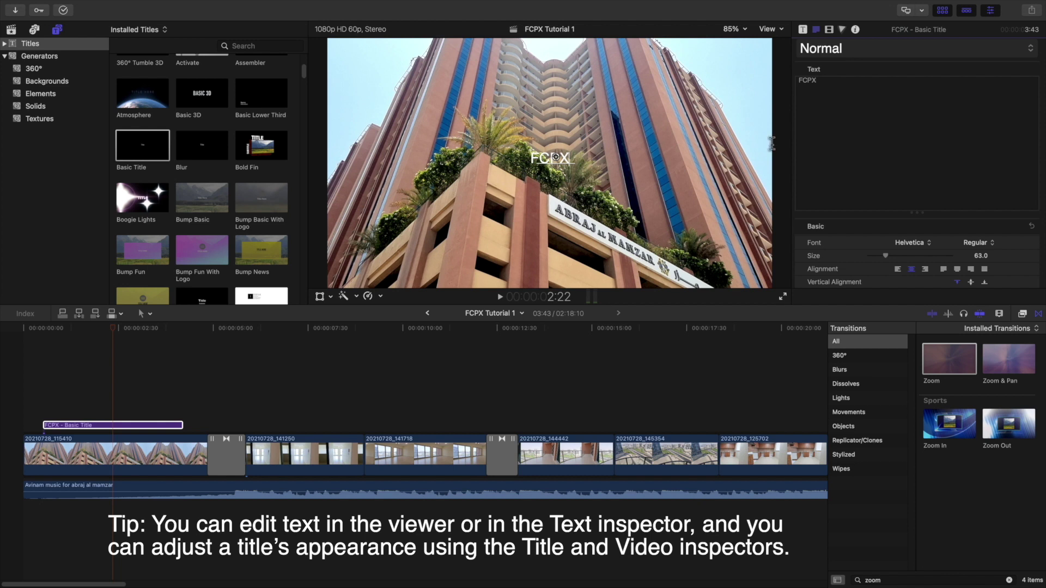
- Change the font of the FCPX title to Misadventures
scroll(867, 237, down, 5)
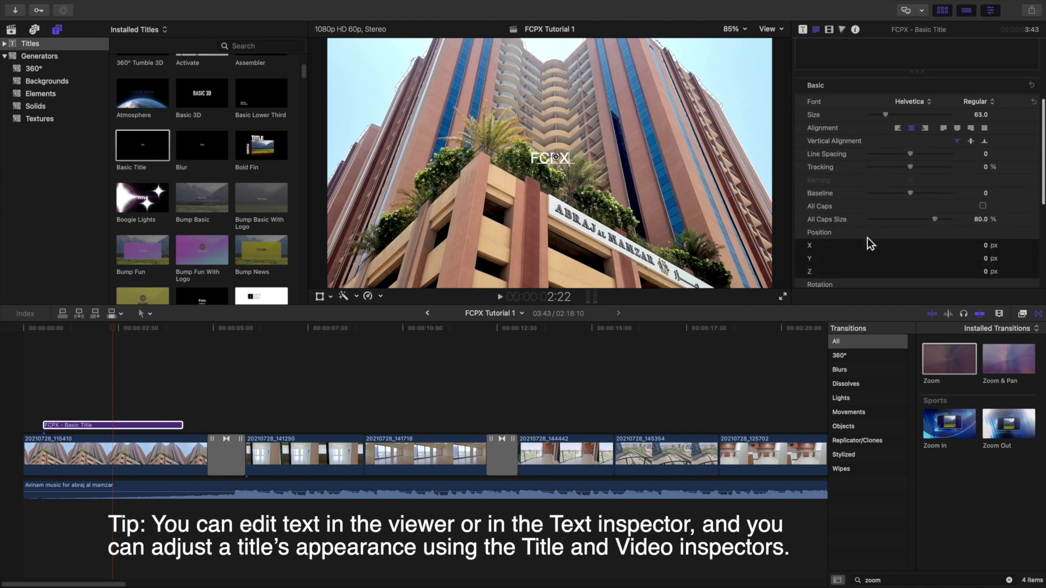
scroll(892, 229, up, 2)
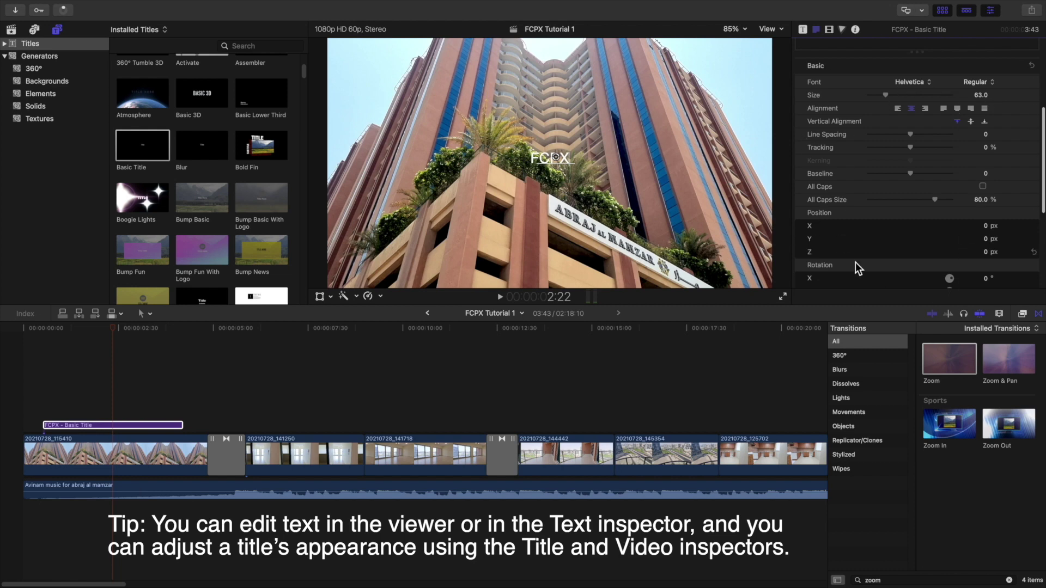
click(898, 83)
scroll(949, 303, down, 8)
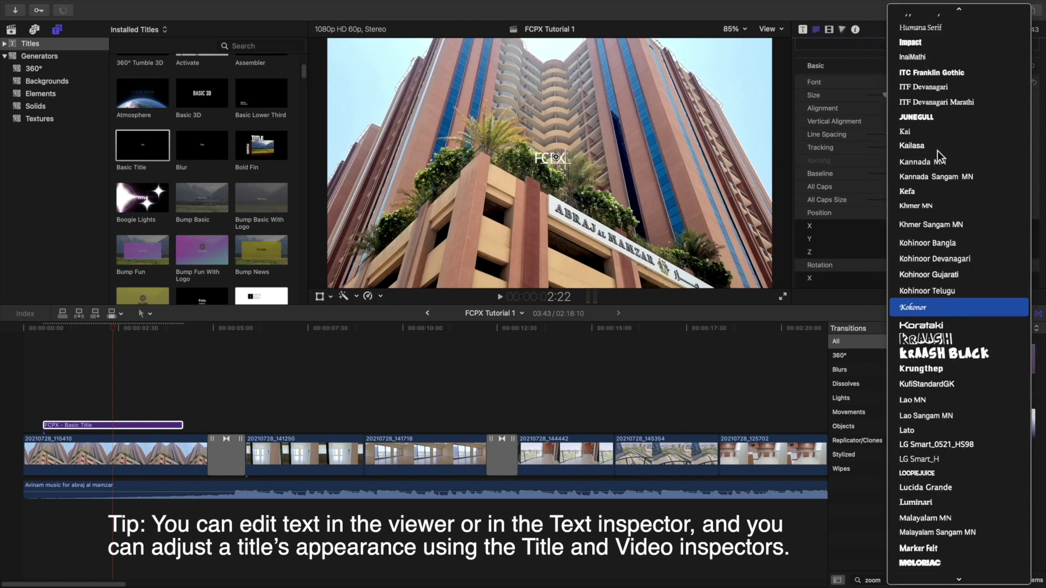
scroll(938, 164, down, 5)
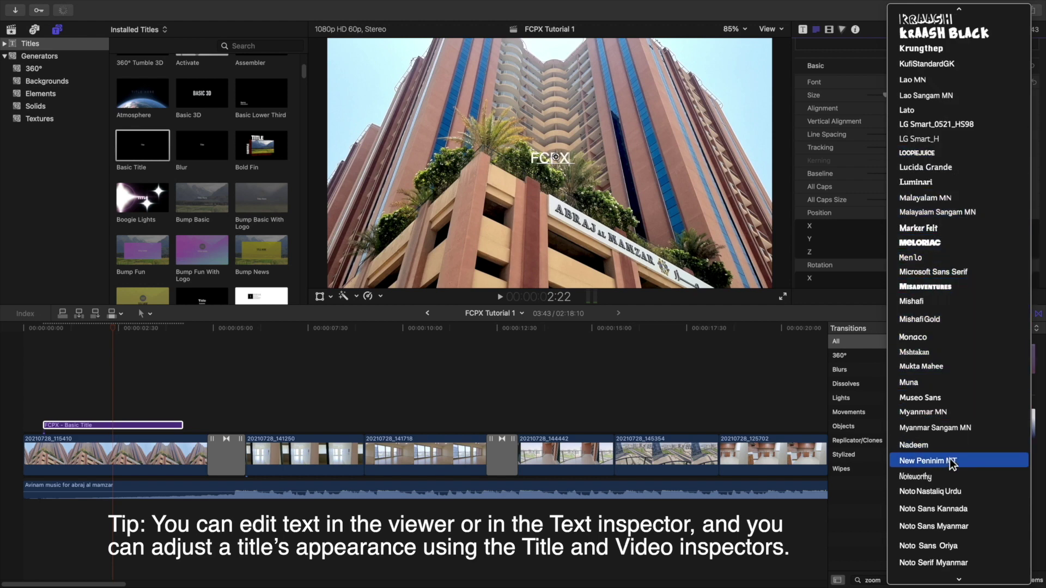
click(948, 293)
scroll(947, 87, up, 1)
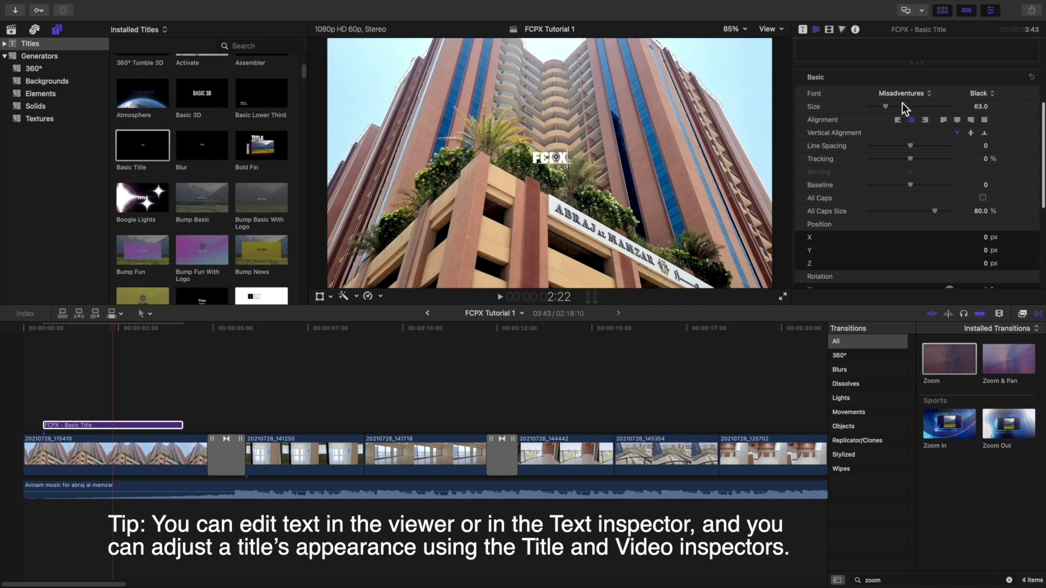
- Enlarge the FCPX title text by setting its size to 300
drag(887, 106, 946, 113)
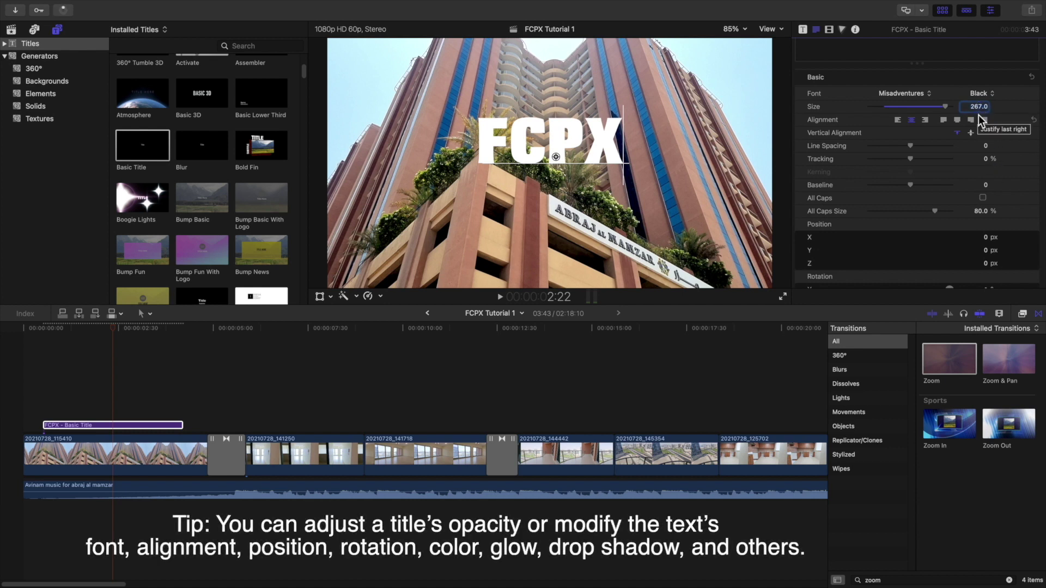
text(3)
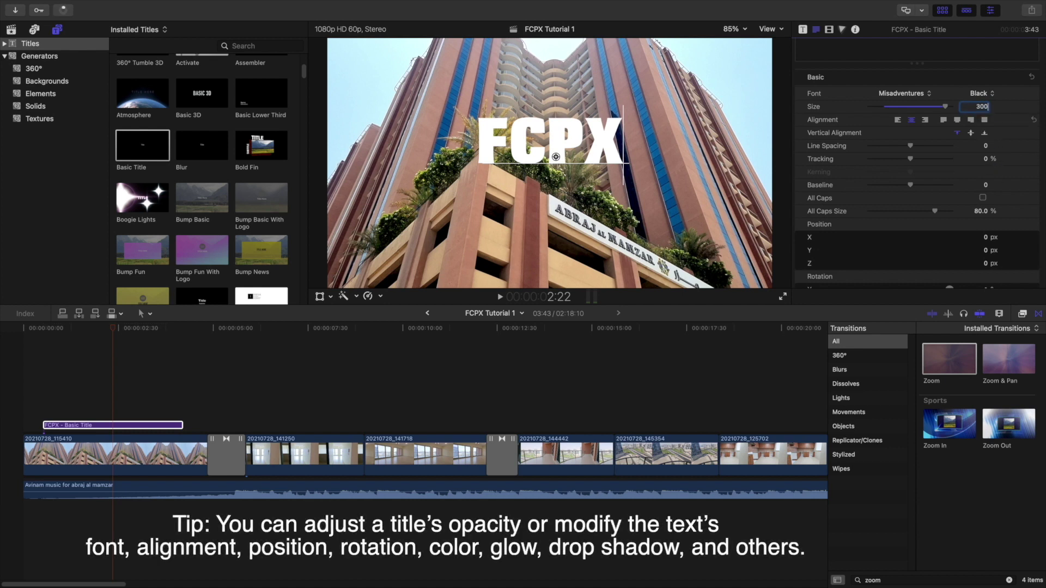
text(00)
key(Return)
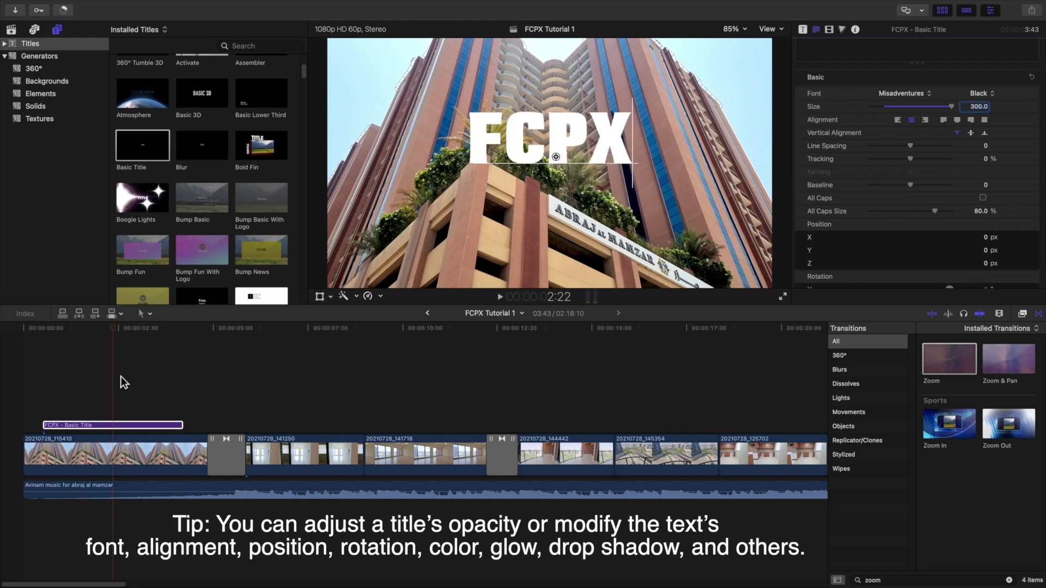
- Try left alignment on the FCPX title text and return it to centre alignment
click(102, 425)
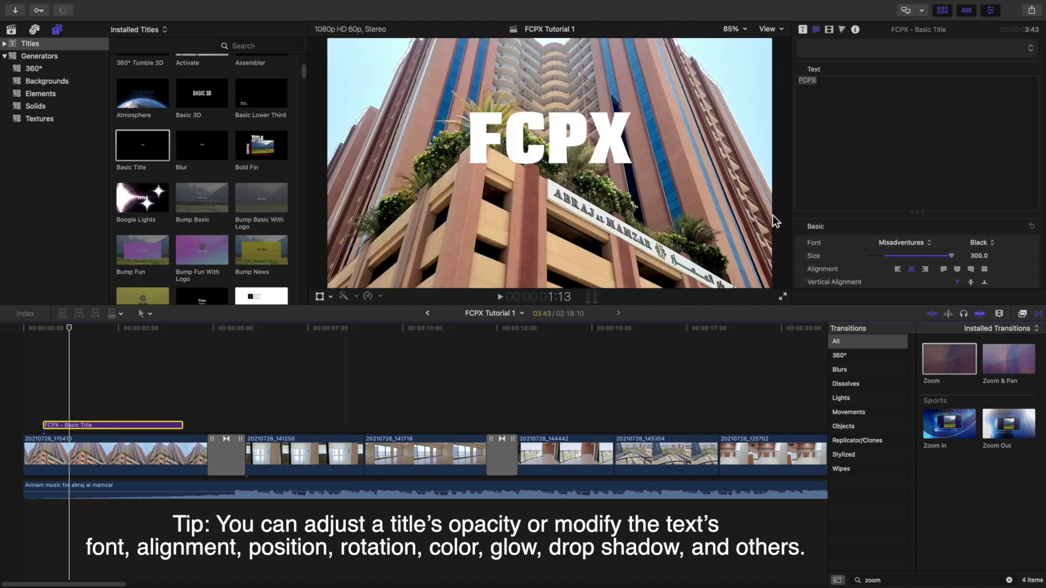
scroll(904, 256, down, 4)
scroll(903, 262, down, 1)
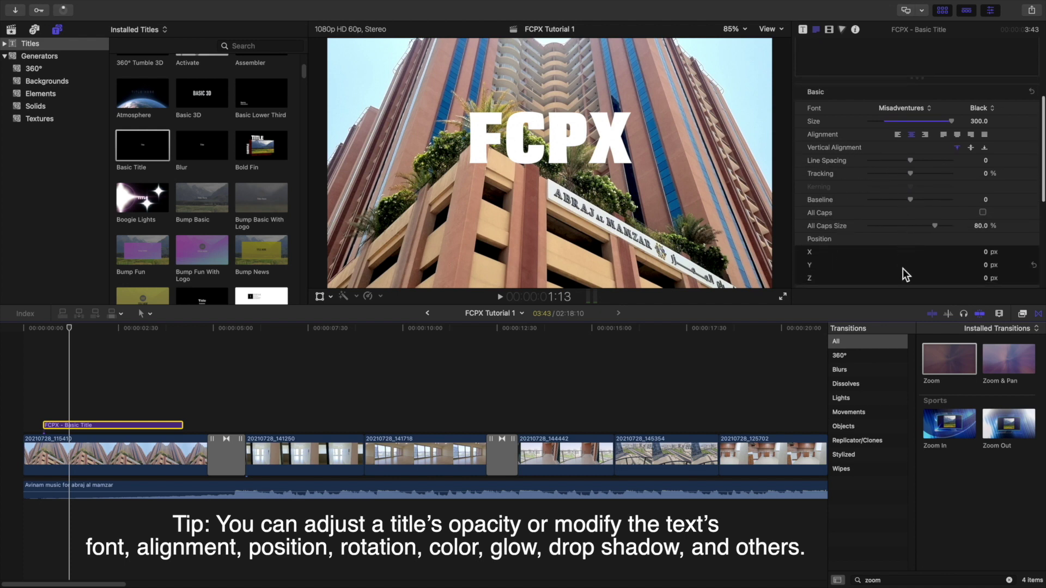
click(899, 136)
click(913, 135)
scroll(873, 185, down, 2)
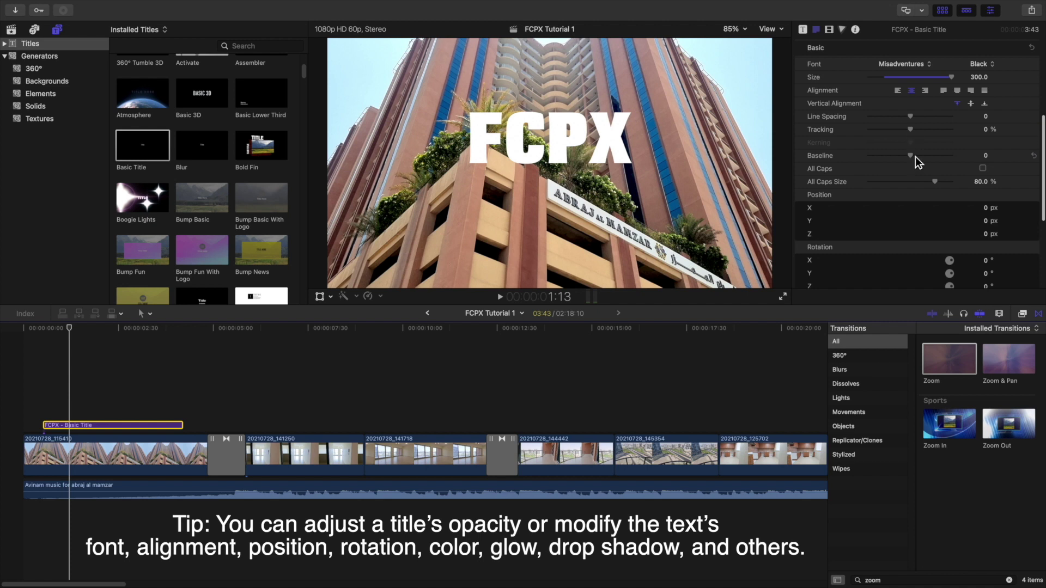
- Try moving the FCPX title off-centre in the viewer and setting its X position to 120 px
scroll(904, 117, down, 4)
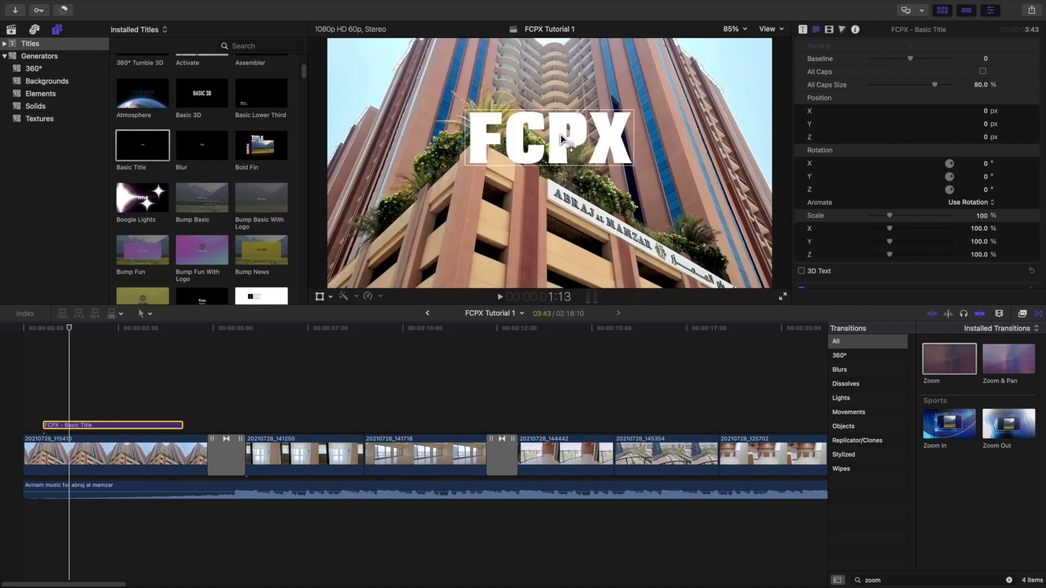
drag(560, 138, 632, 143)
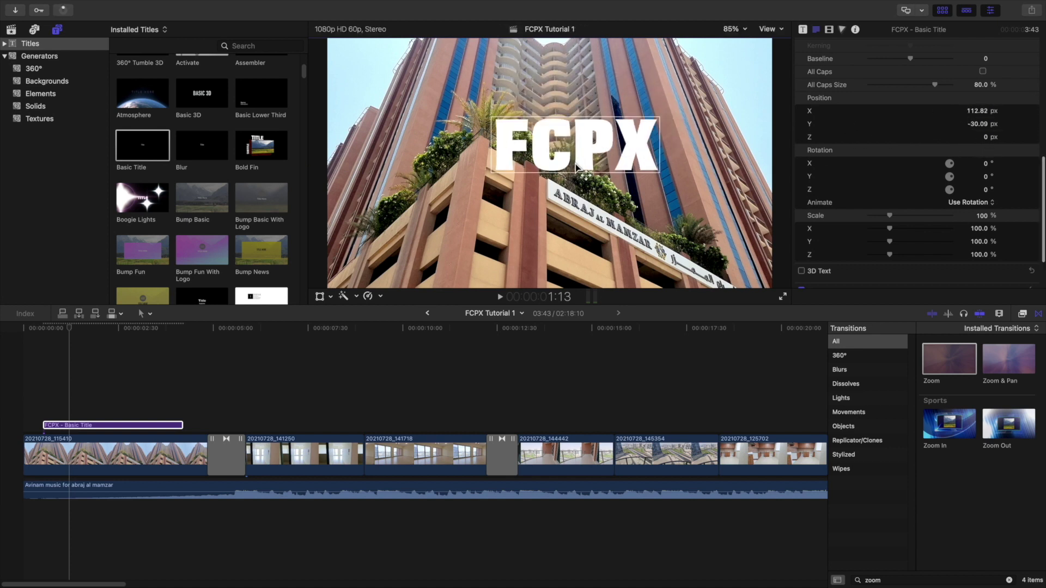
click(978, 112)
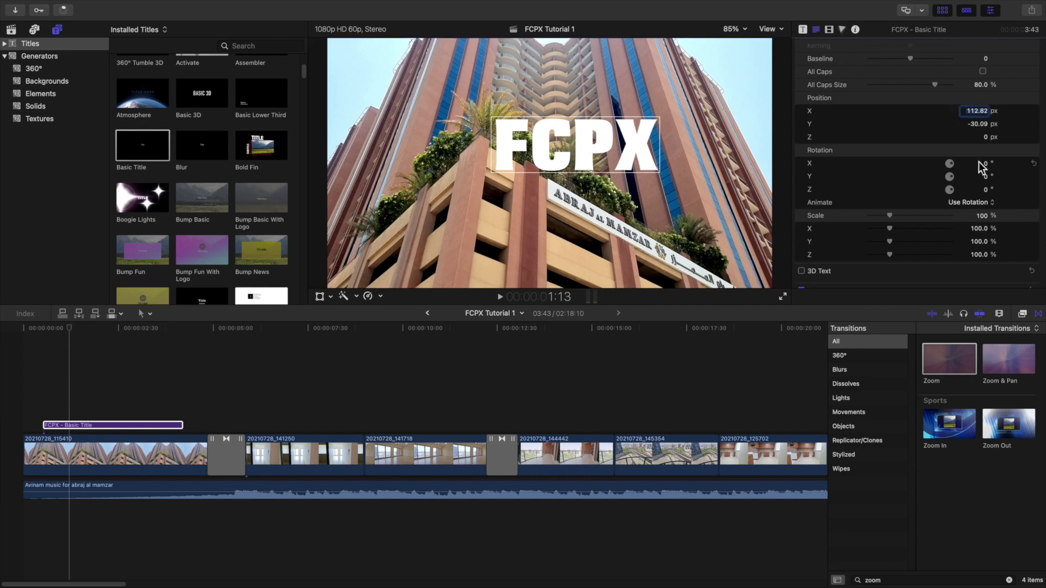
text(120)
key(Return)
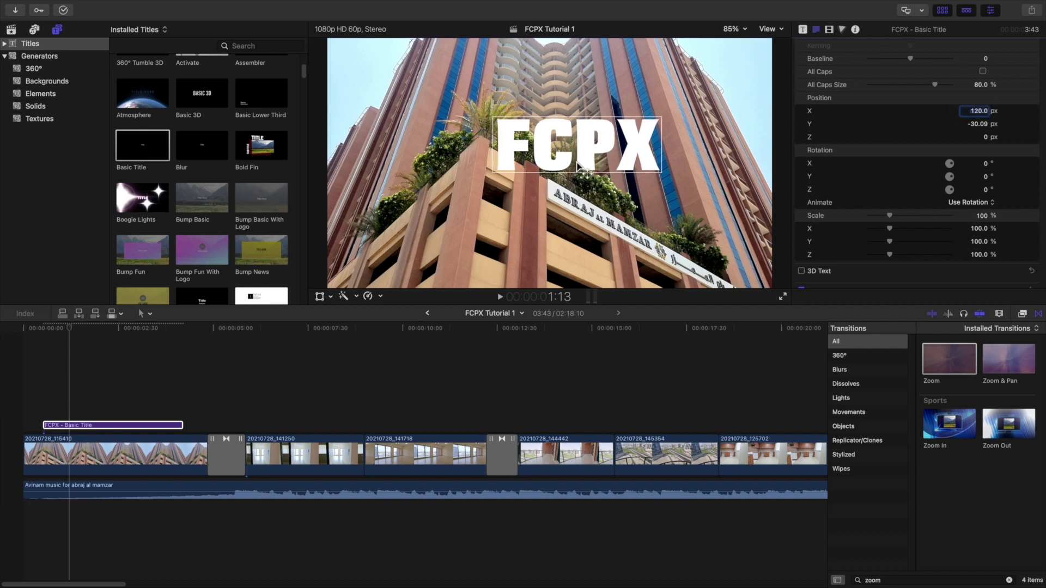
- Reposition the FCPX title at the horizontal centre, slightly lower over the building, and play the opening from the start
drag(586, 138, 563, 155)
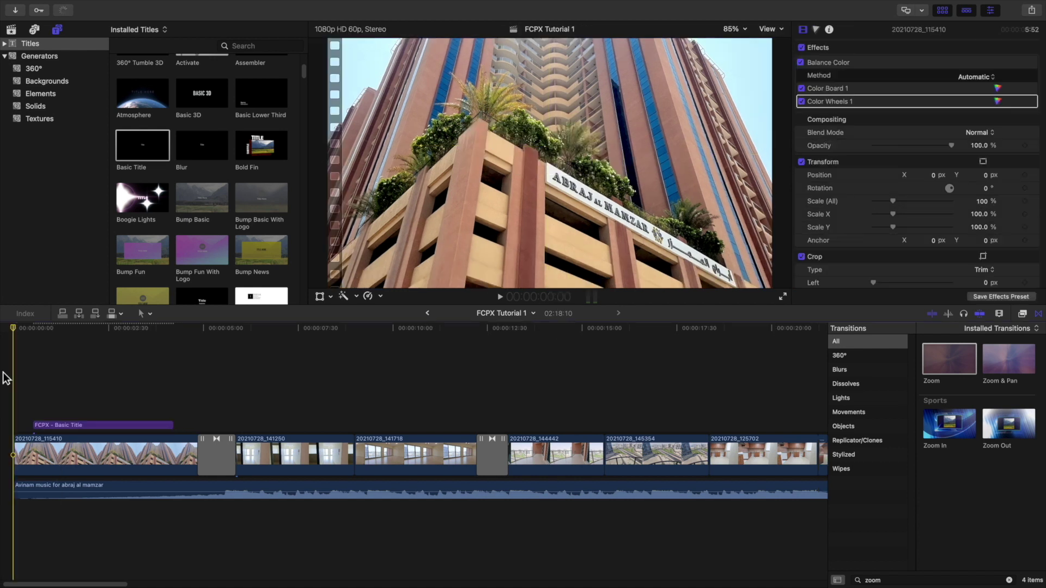
key(space)
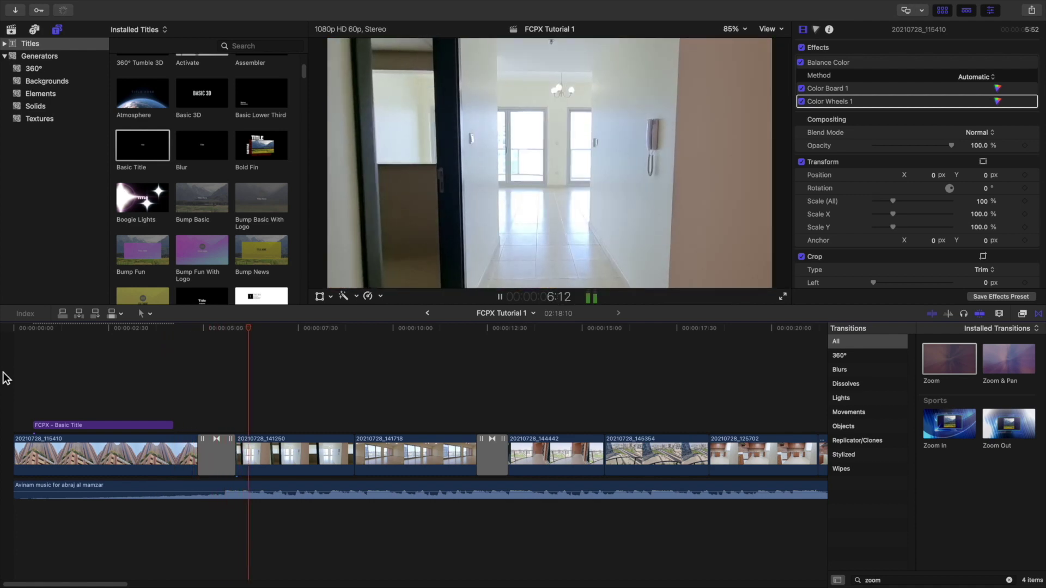
key(space)
- Apply the default Cross Dissolve transition to both ends of the FCPX title and play the opening from the start
click(106, 424)
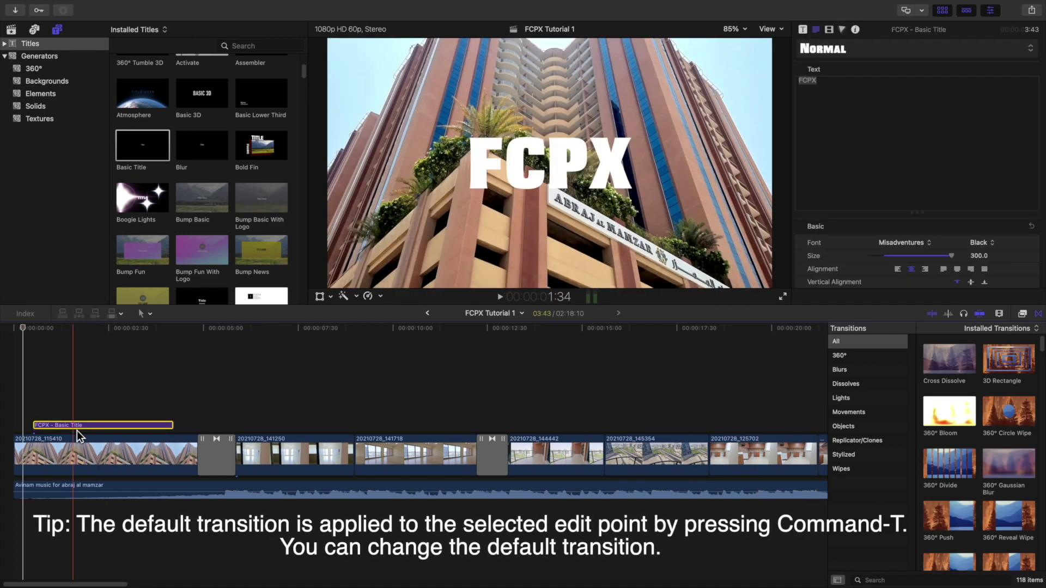
key(super+t)
click(48, 406)
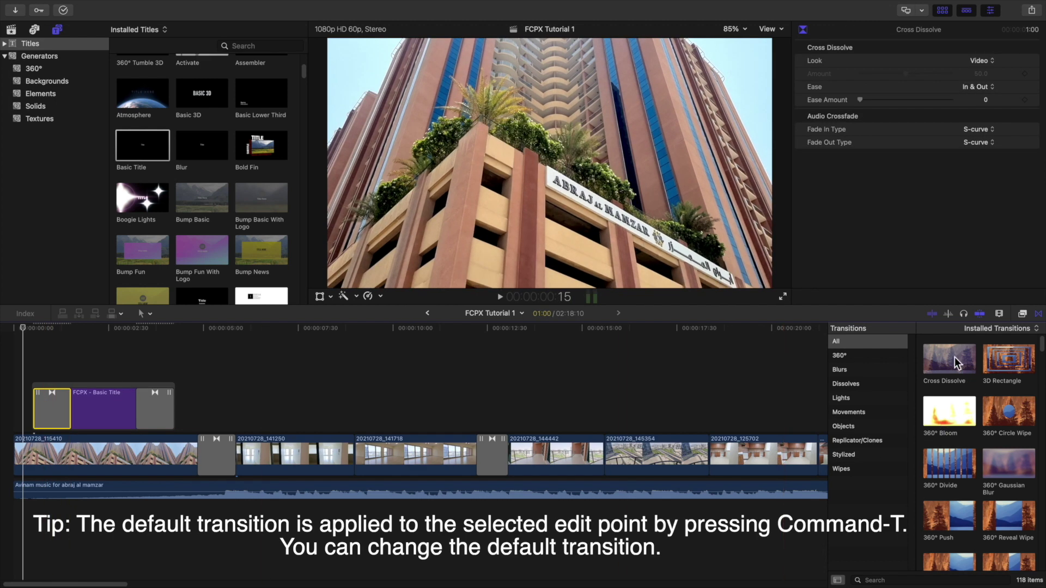
click(949, 355)
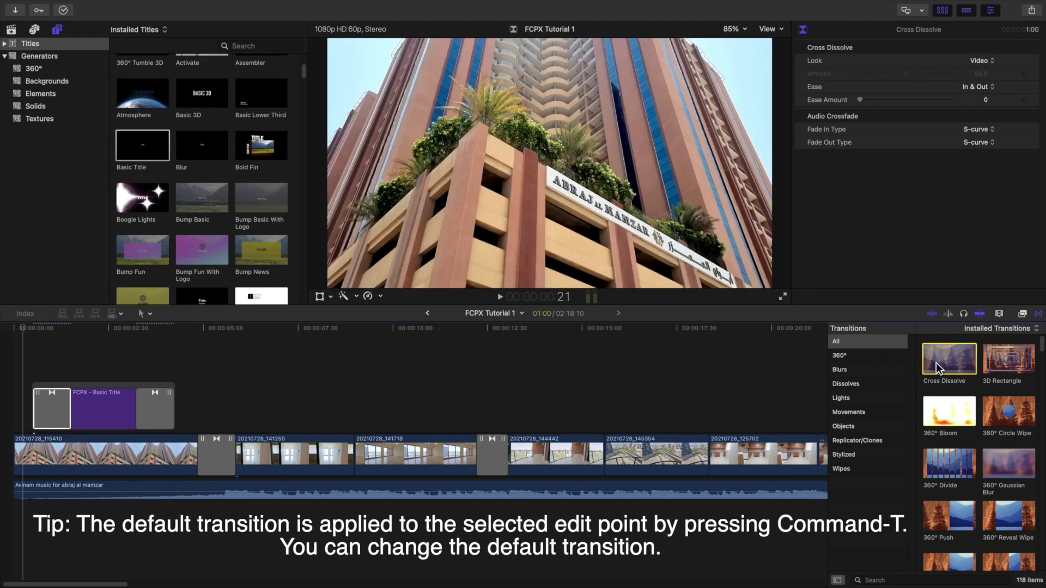
click(807, 369)
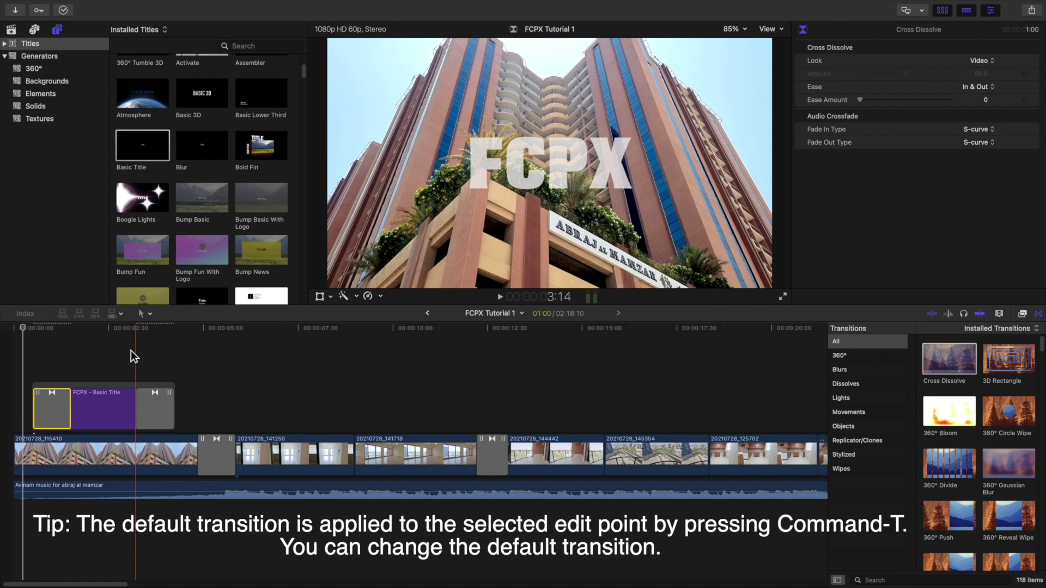
click(21, 364)
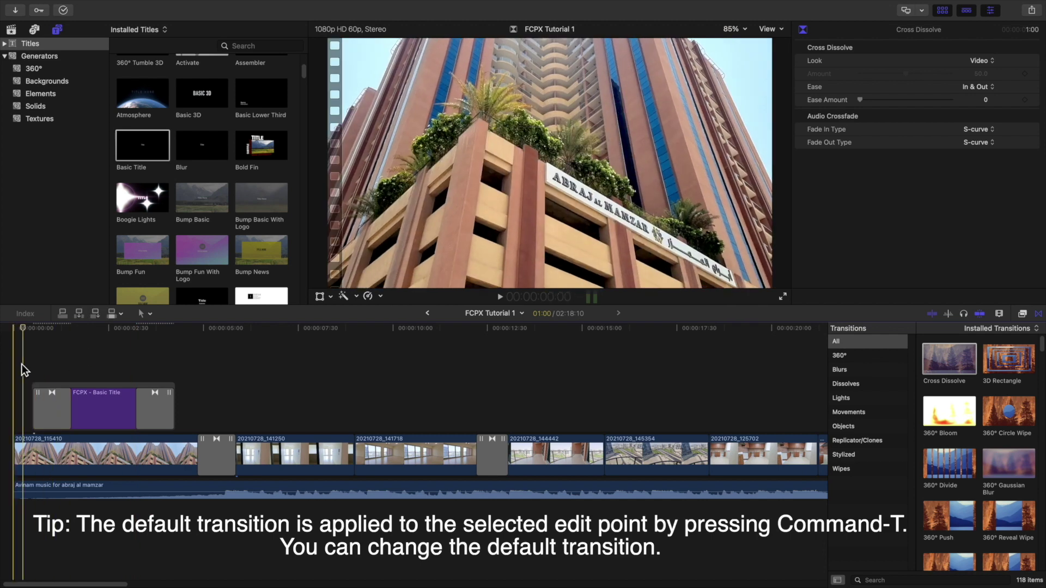
key(Home)
key(space)
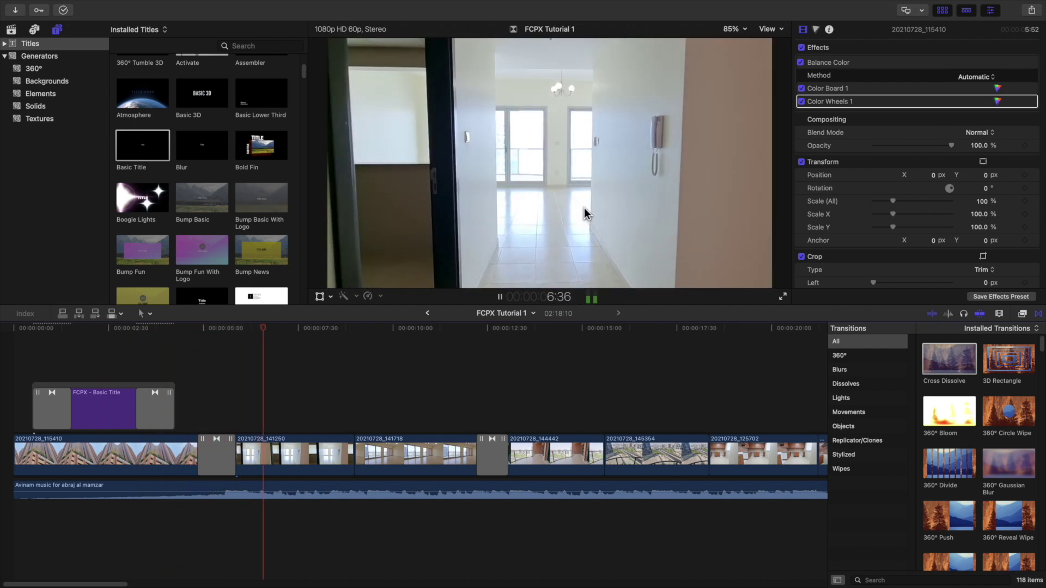
key(space)
- Play from the start of clip 20210728_141718, then try disabling the music clip and enable it again
click(400, 456)
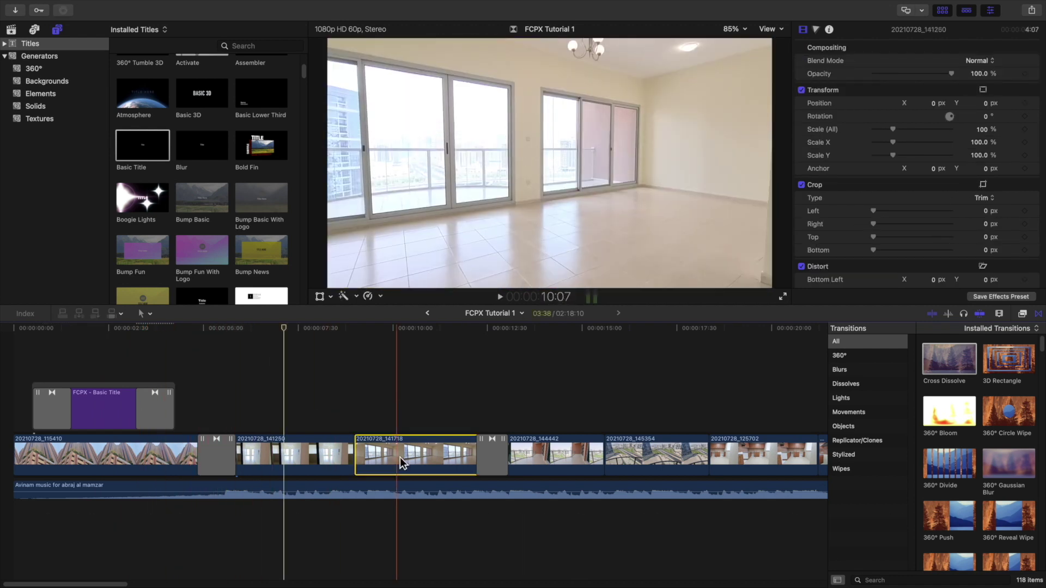
click(355, 390)
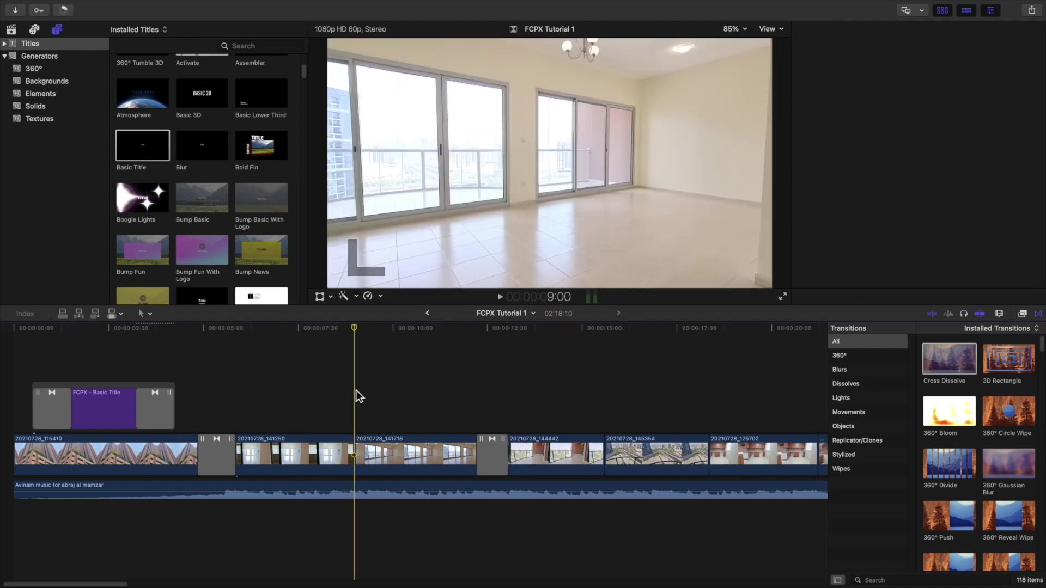
key(space)
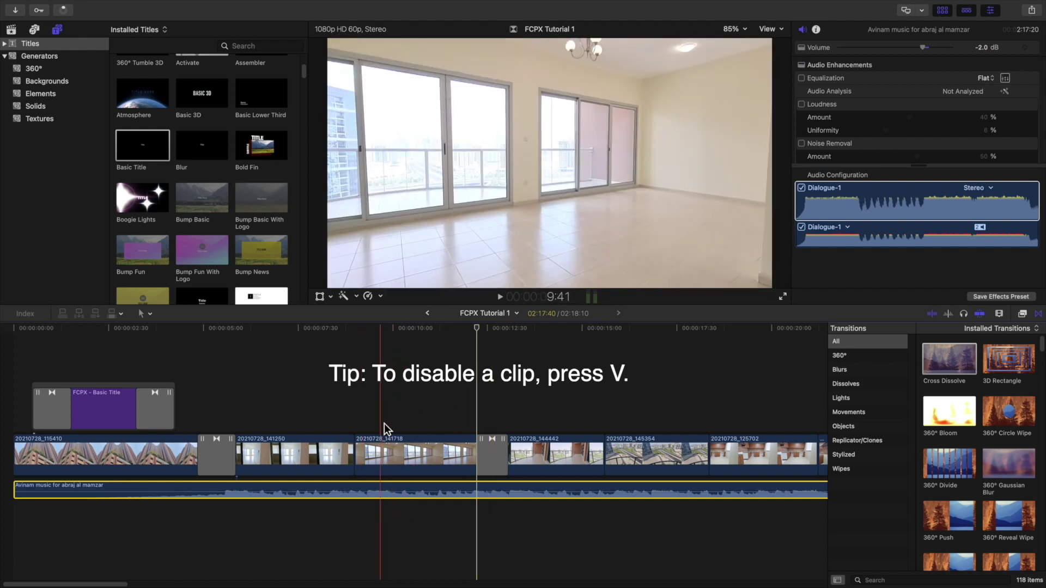
key(v)
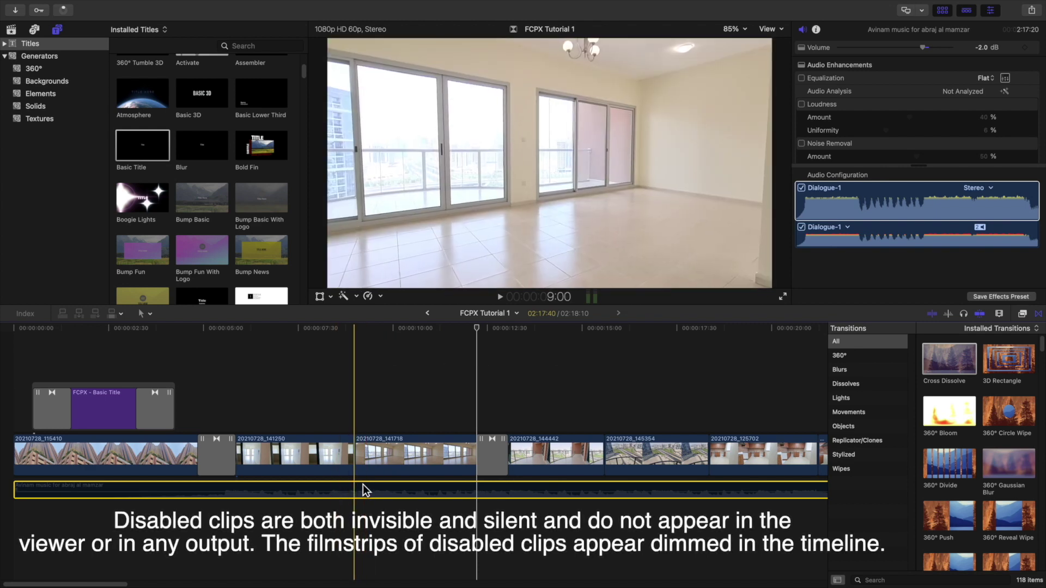
key(v)
- Disable the music clip and play the timeline from the start of clip 20210728_141250
right_click(348, 488)
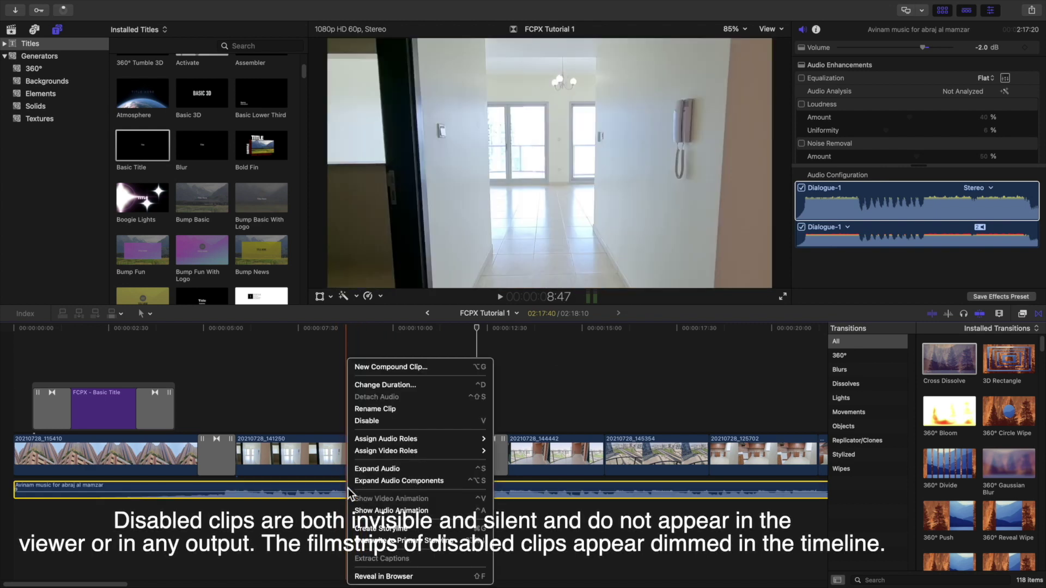
click(399, 420)
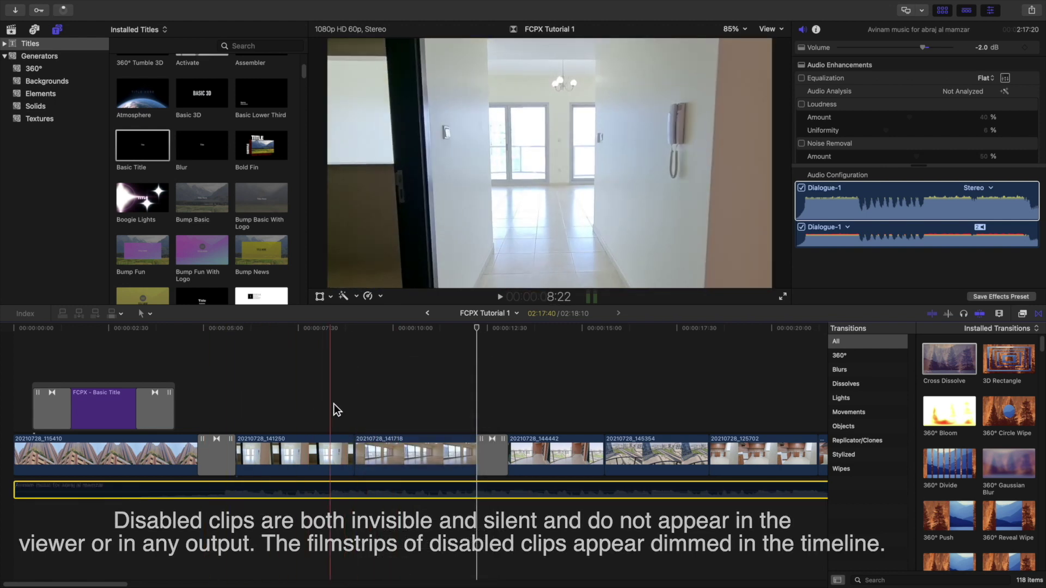
click(403, 399)
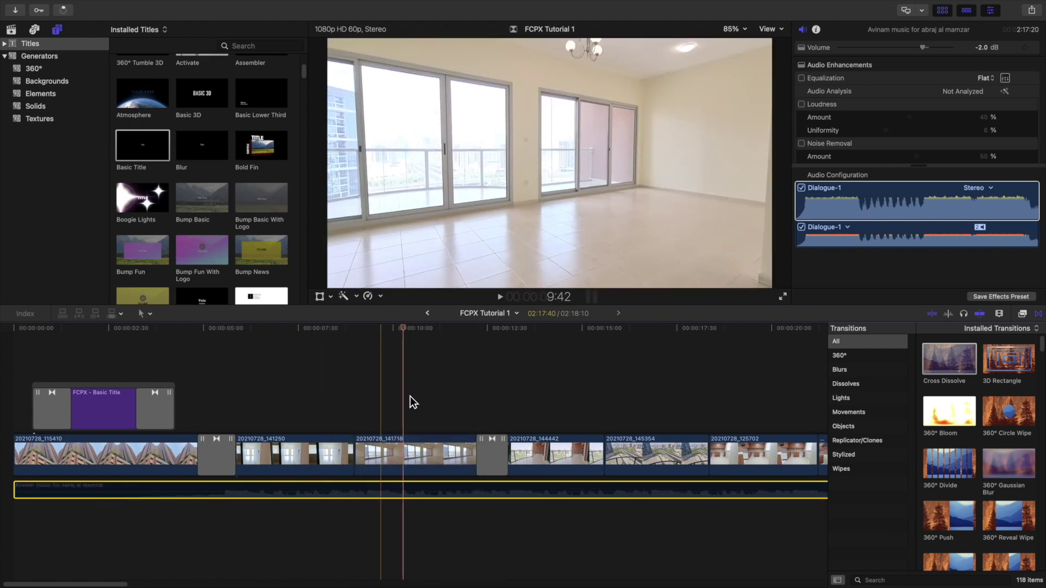
click(362, 413)
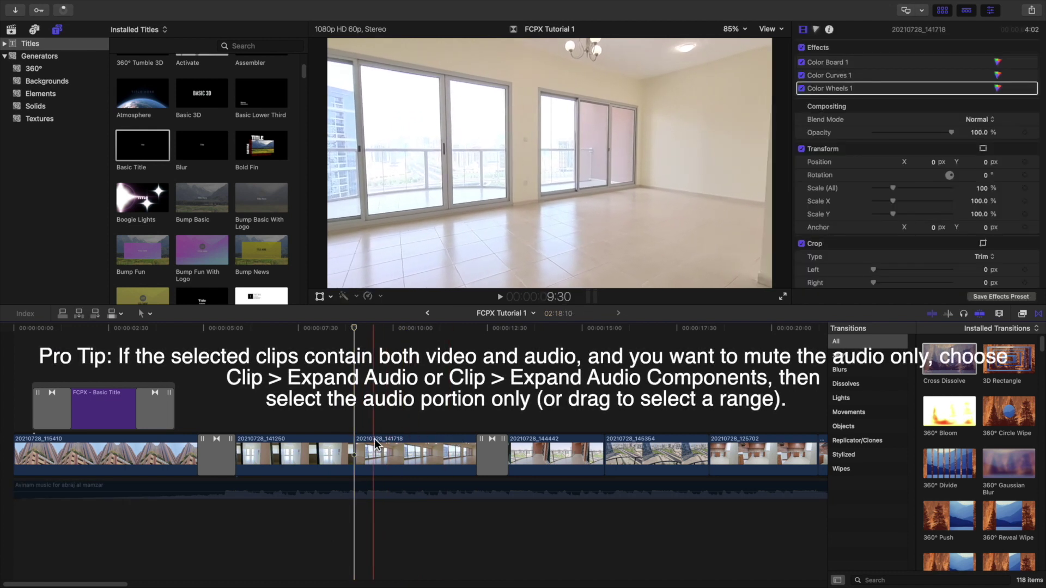
click(402, 449)
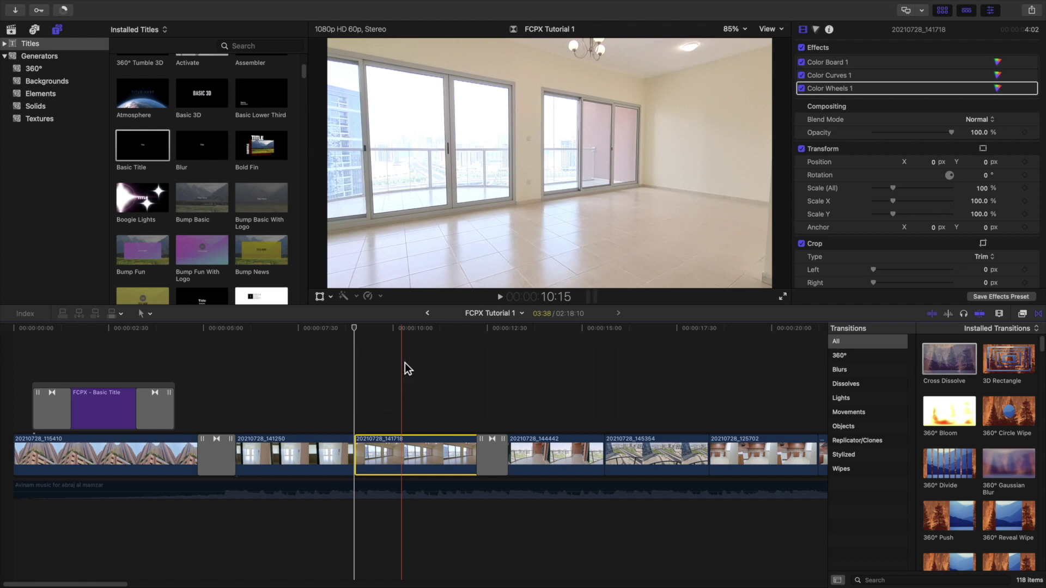
click(239, 374)
key(space)
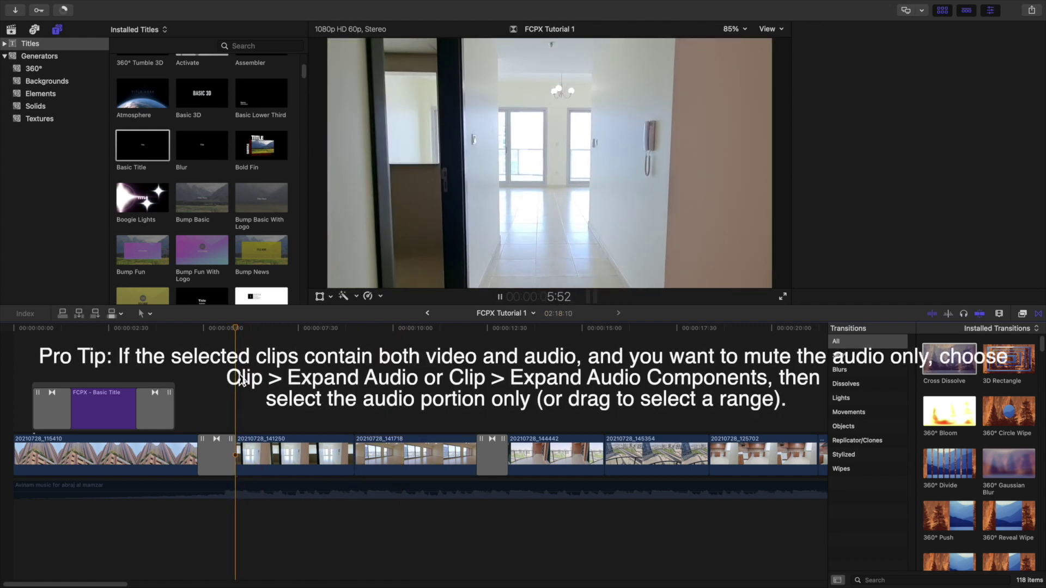
key(super+4)
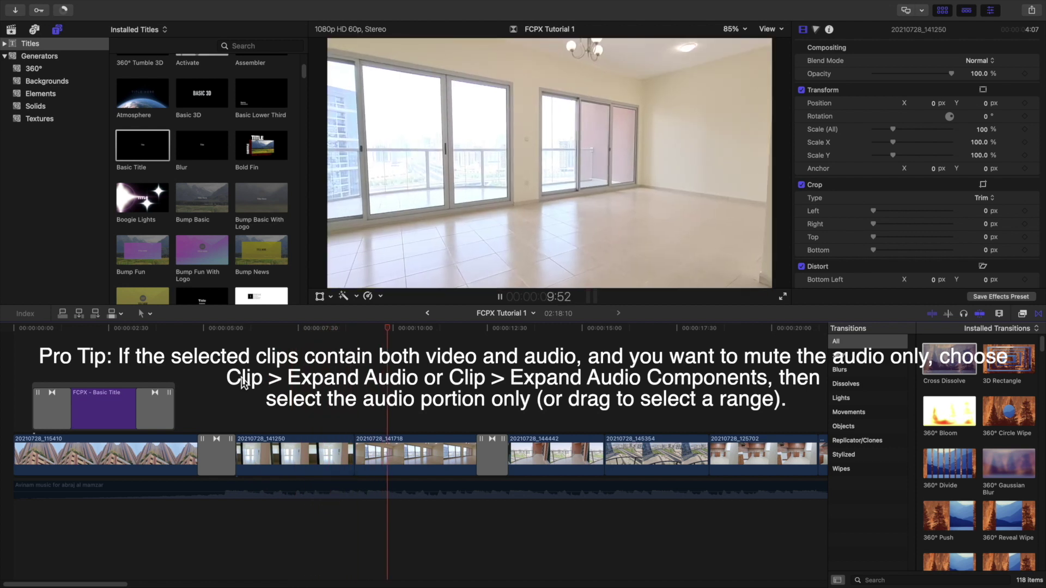
- Show the retime editor for clip 20210728_141250 and set its speed to Slow 50%
click(282, 454)
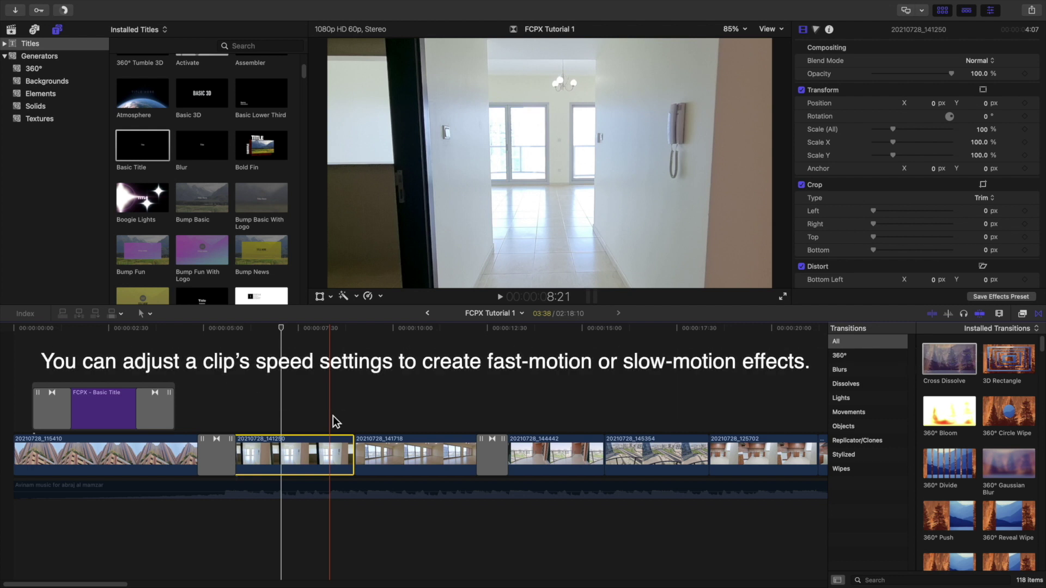
key(super+r)
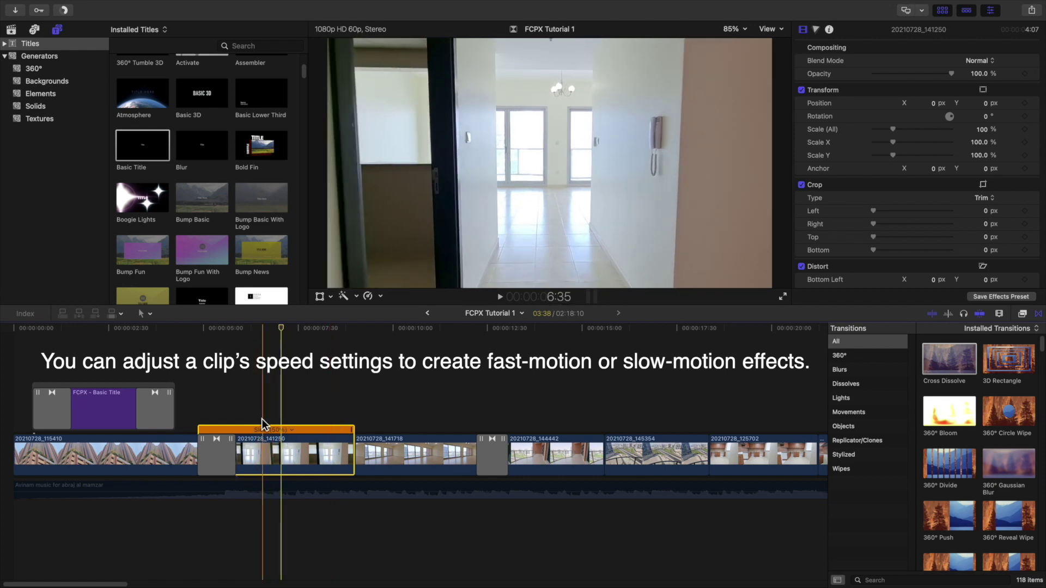
click(381, 298)
mouse_move(391, 308)
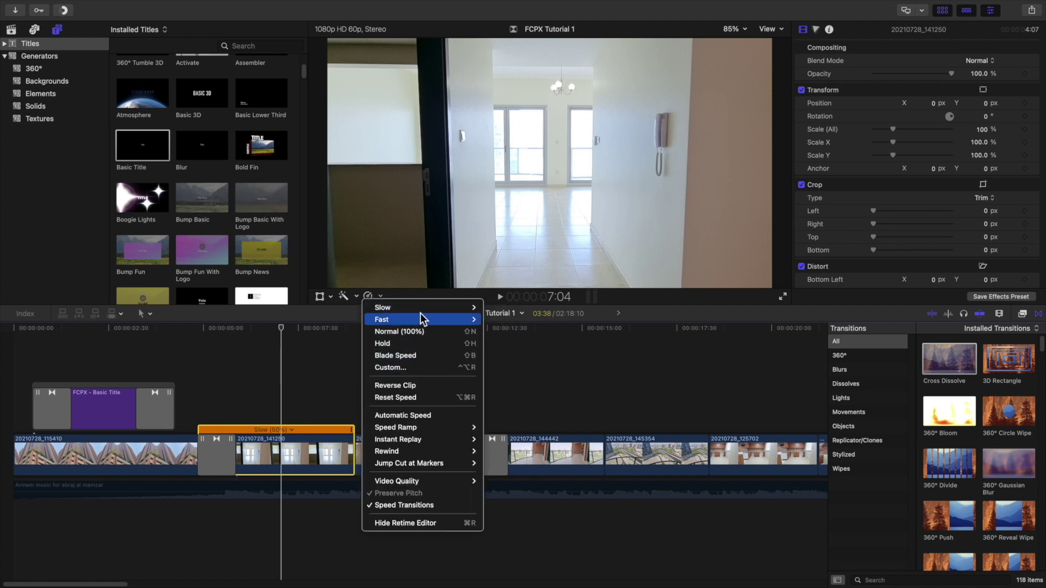
click(504, 309)
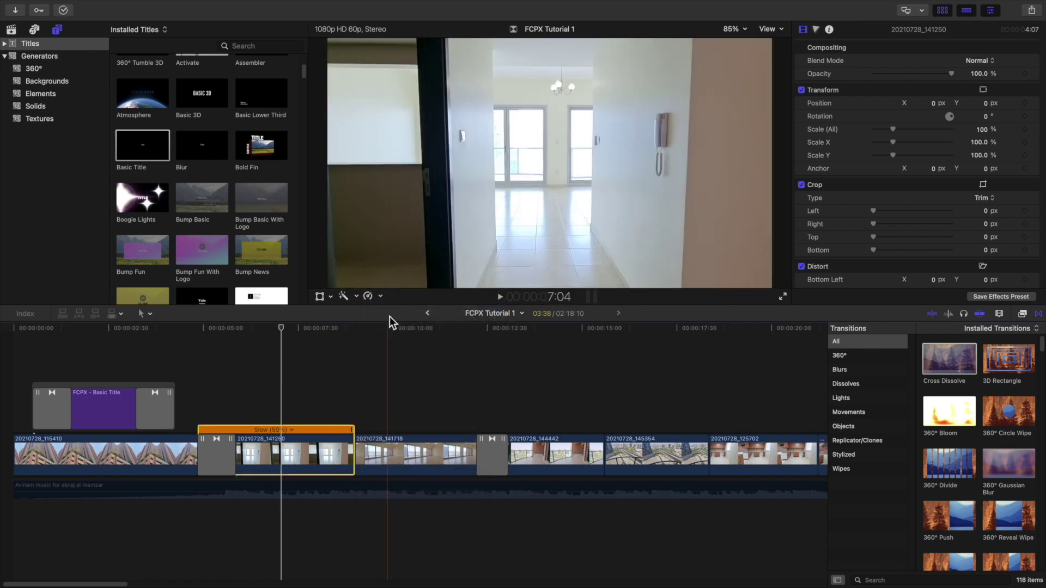
- Try speeding up clip 20210728_141250 with the Fast 2x preset and play the retimed section
click(381, 296)
mouse_move(400, 320)
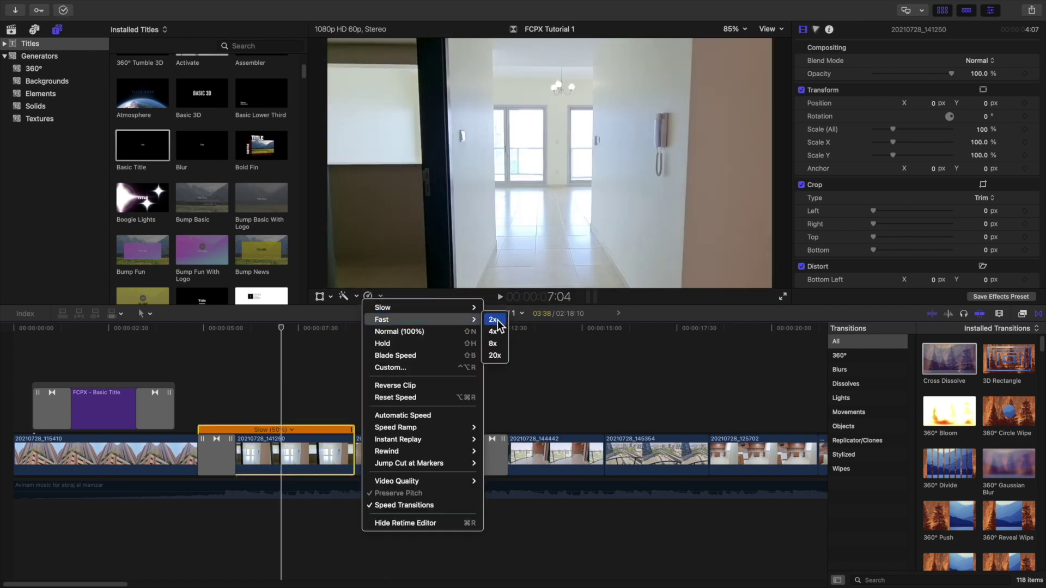
click(493, 320)
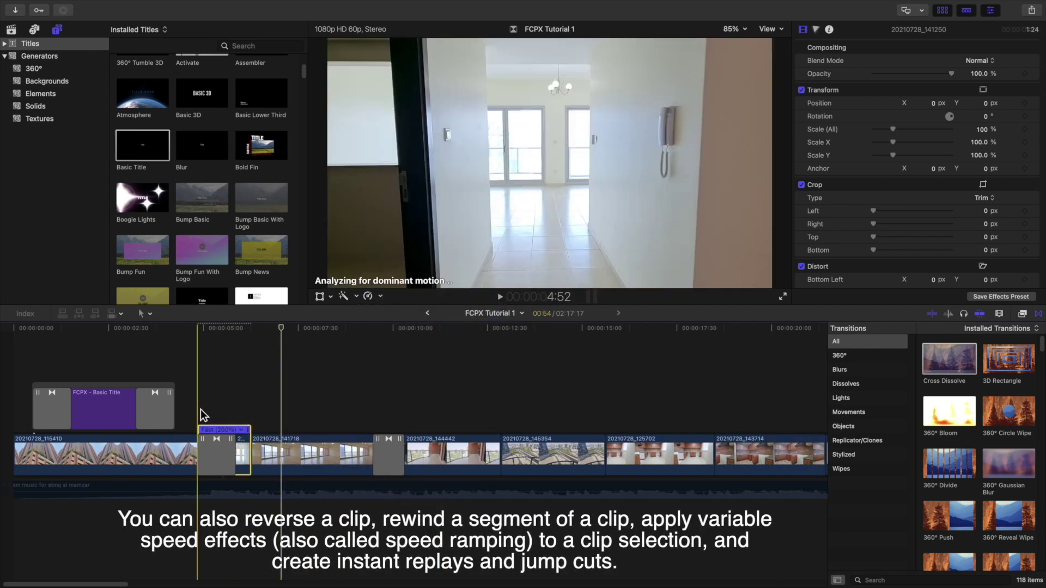
click(201, 412)
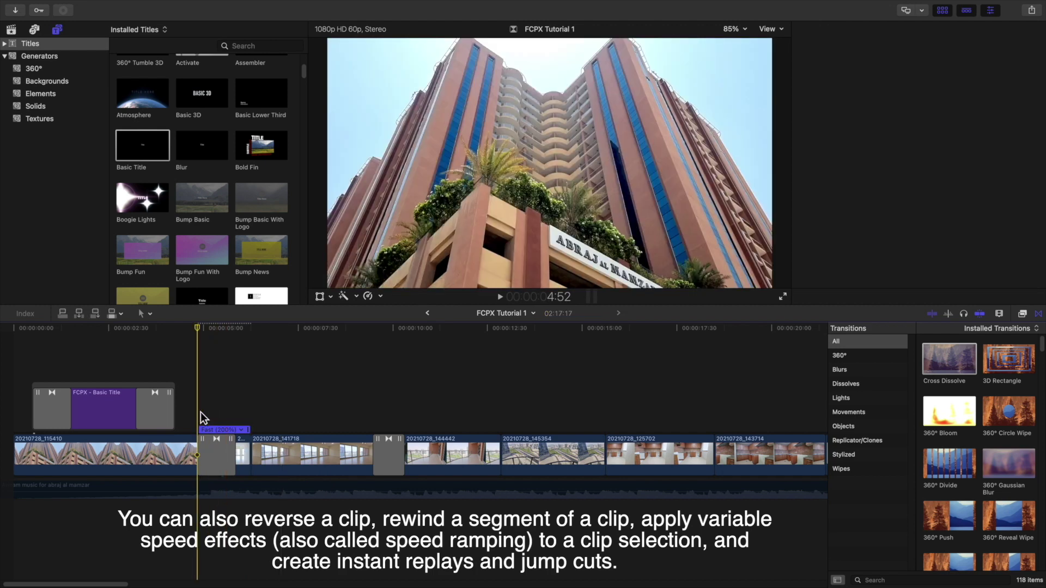
key(space)
key(space)
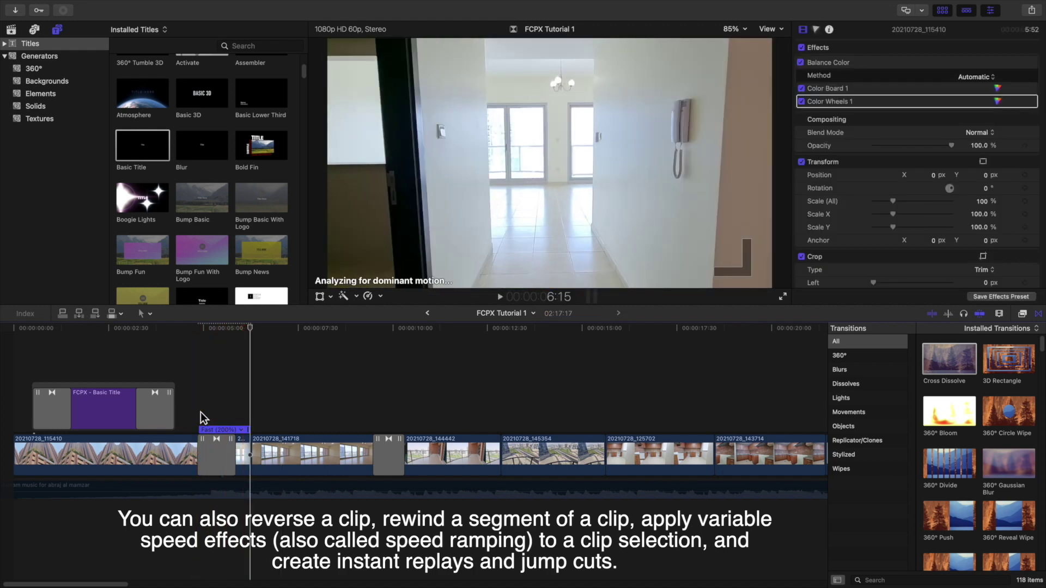
- Undo the 2x speed change on clip 20210728_141250 and play it again
key(super+z)
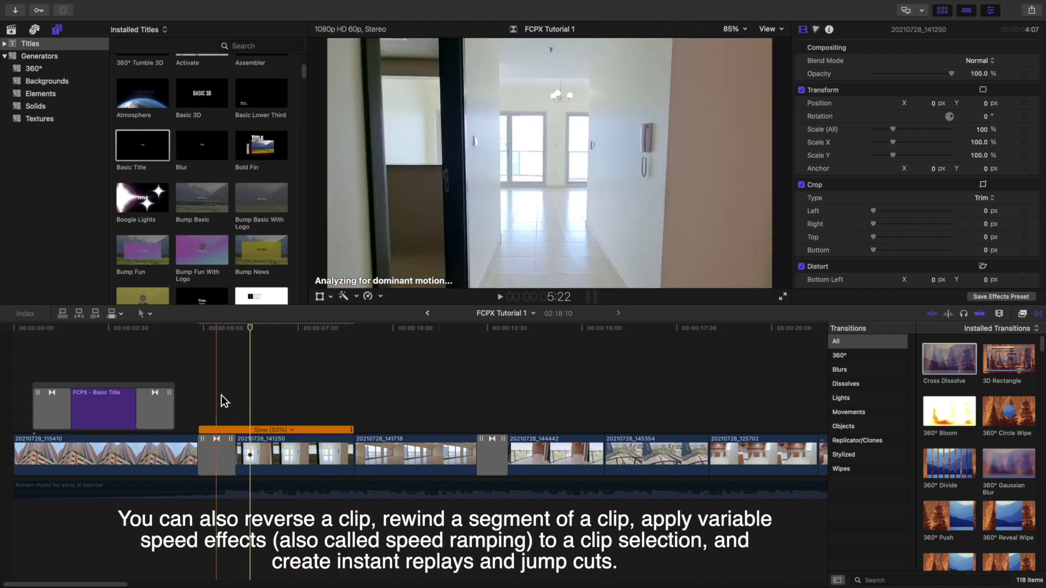
key(space)
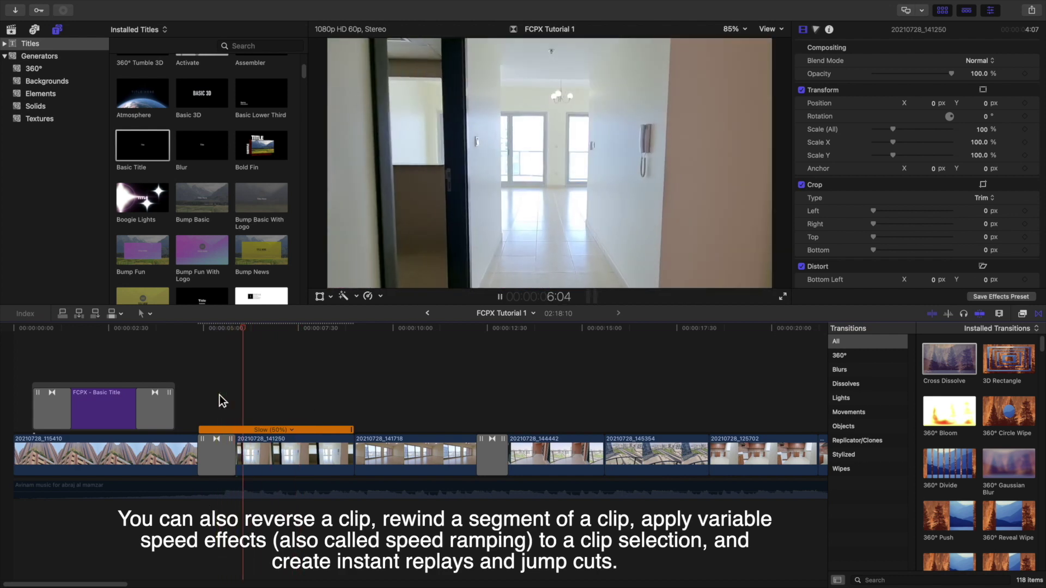
key(space)
- Apply the Slow 50% speed preset to clip 20210728_141250
click(301, 450)
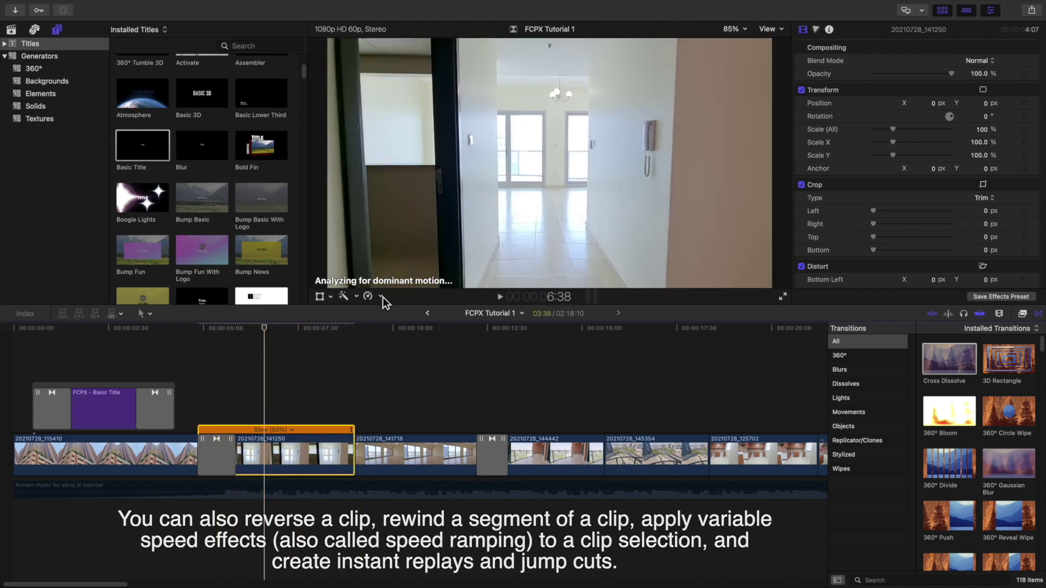
click(381, 296)
mouse_move(411, 320)
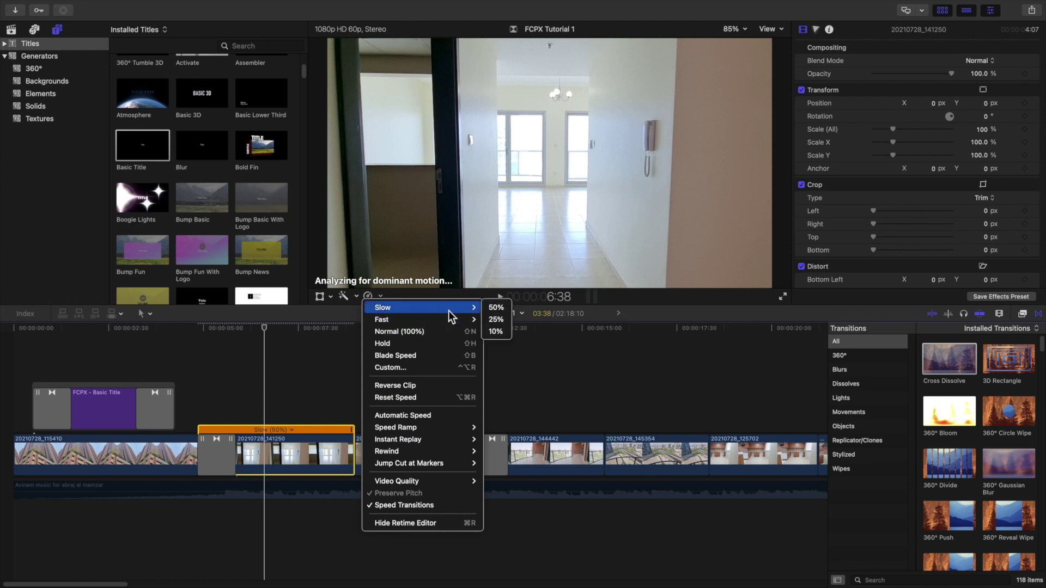
click(496, 308)
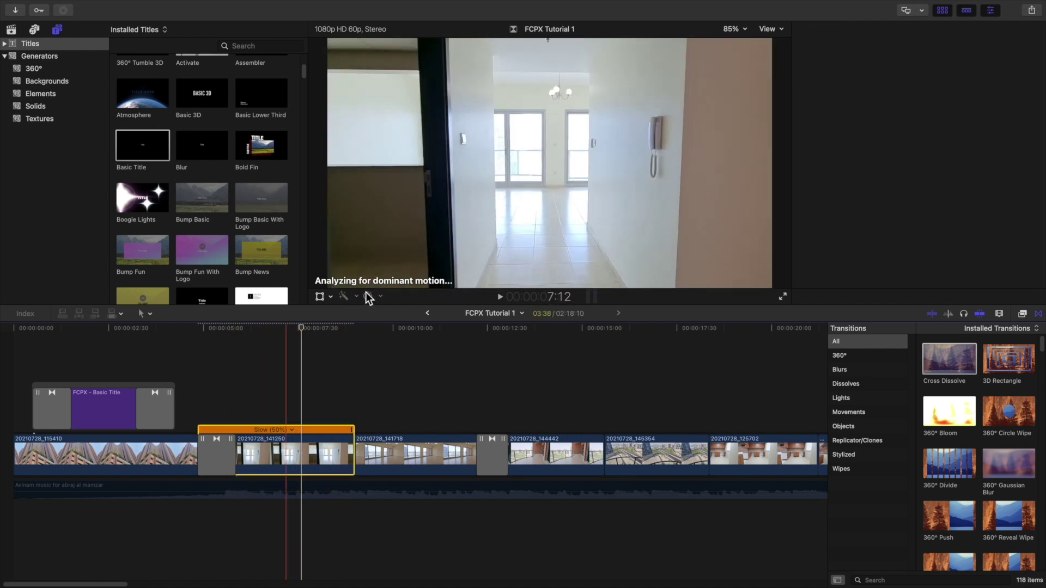
- Try the Slow 25% preset on clip 20210728_141250, play the retimed section and undo the speed change
click(382, 297)
mouse_move(387, 306)
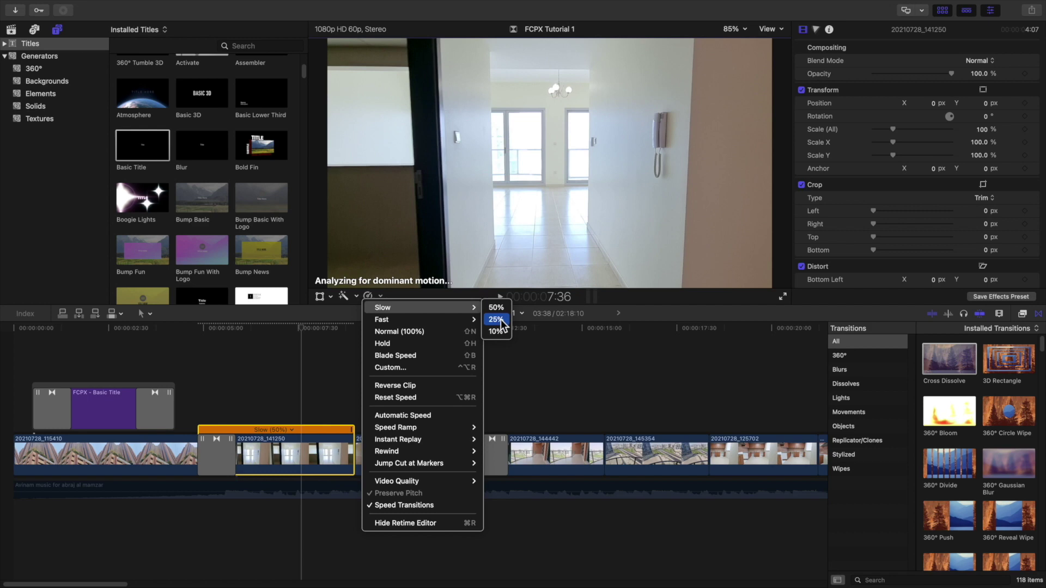
click(496, 320)
click(202, 380)
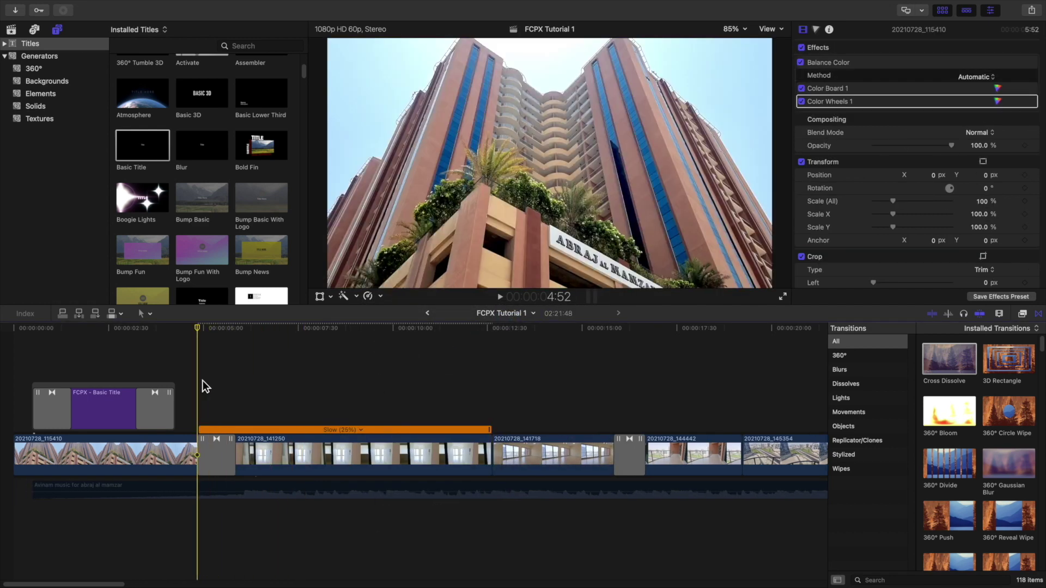
key(space)
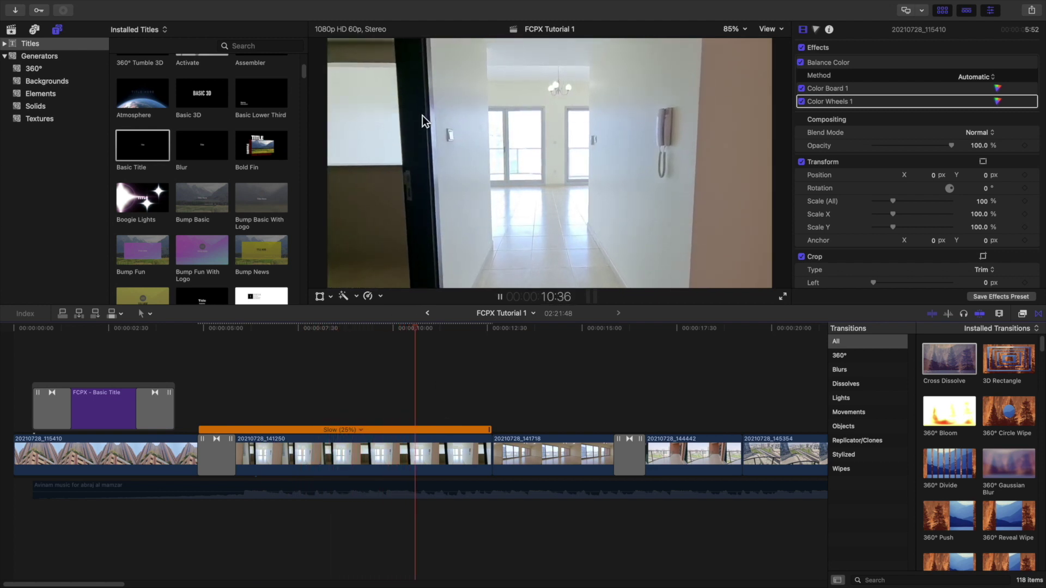
click(464, 321)
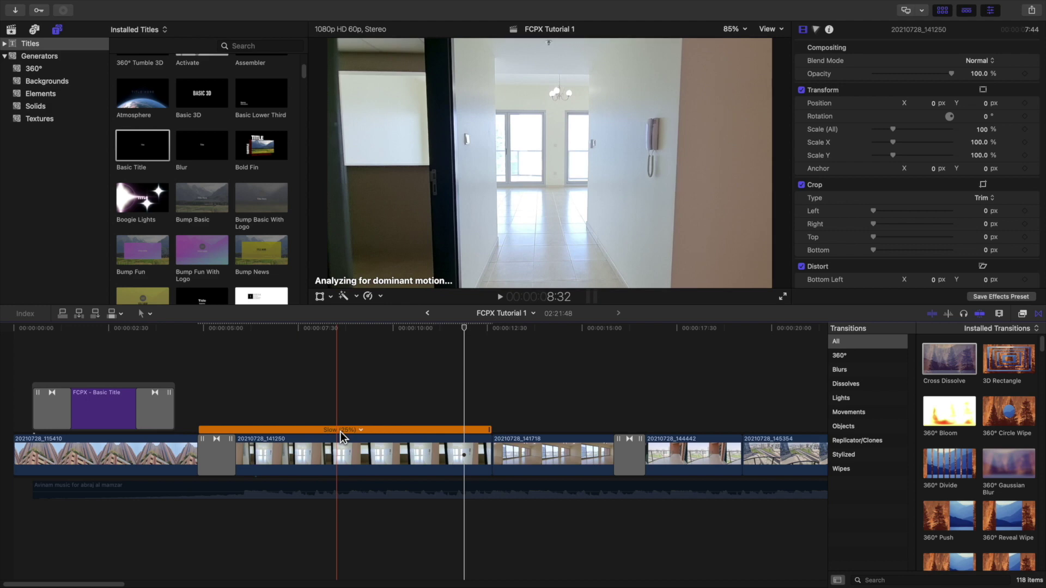
key(super+z)
- Try returning clip 20210728_141250 to Normal (100%) speed and play the timeline from the clip's start
click(281, 456)
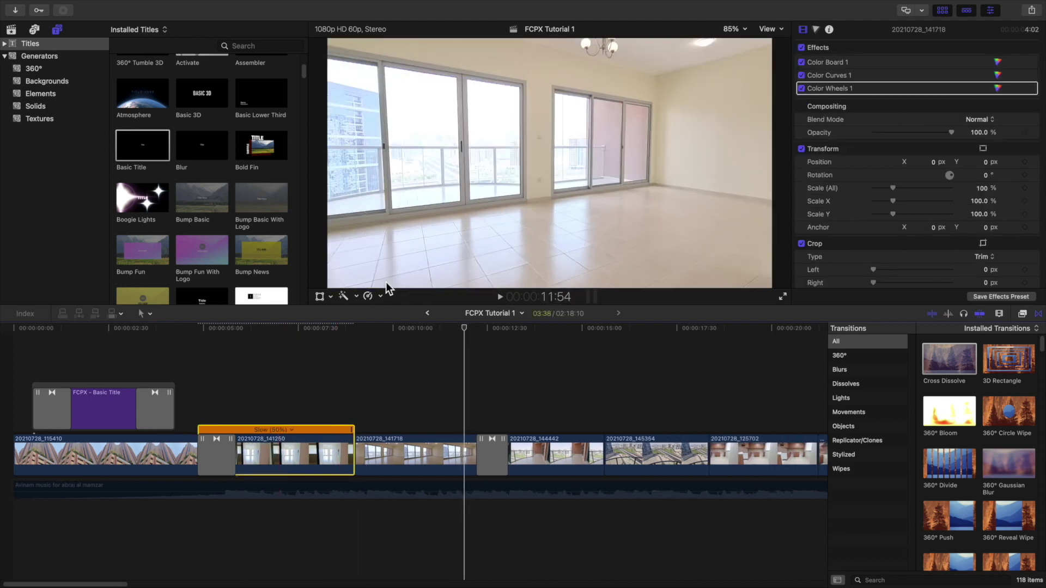
click(379, 296)
click(398, 331)
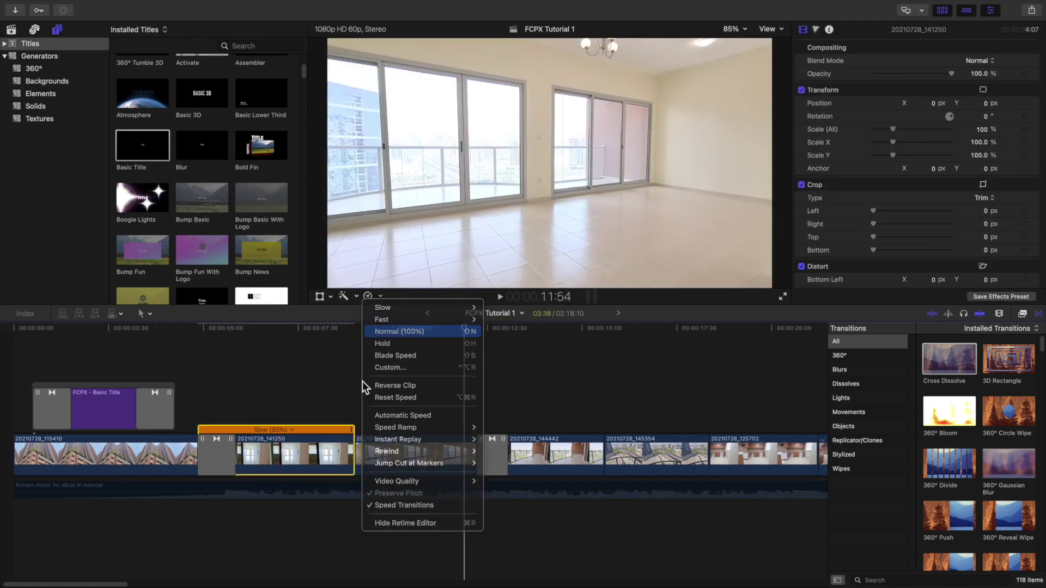
click(196, 387)
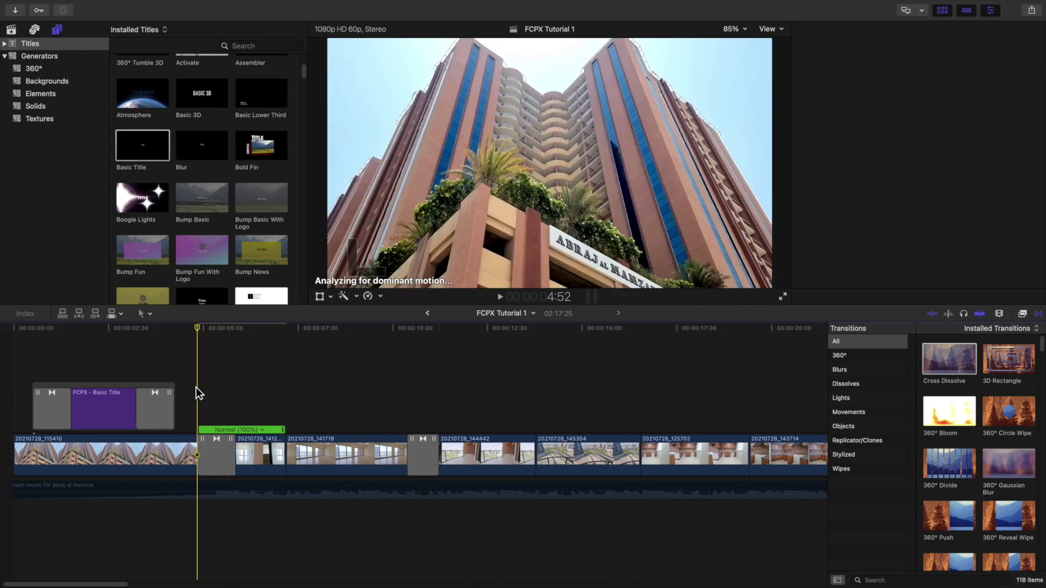
key(space)
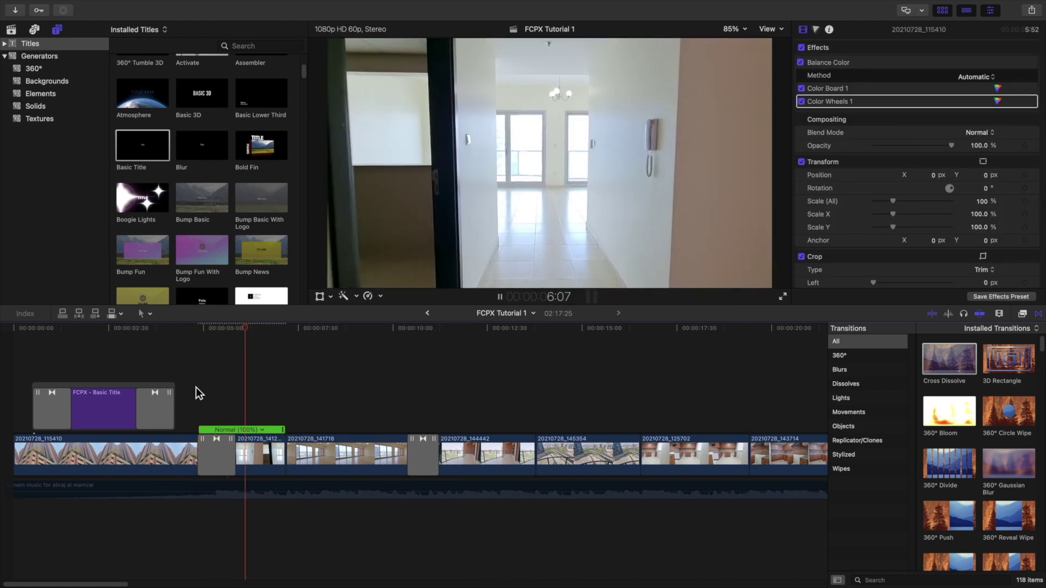
key(space)
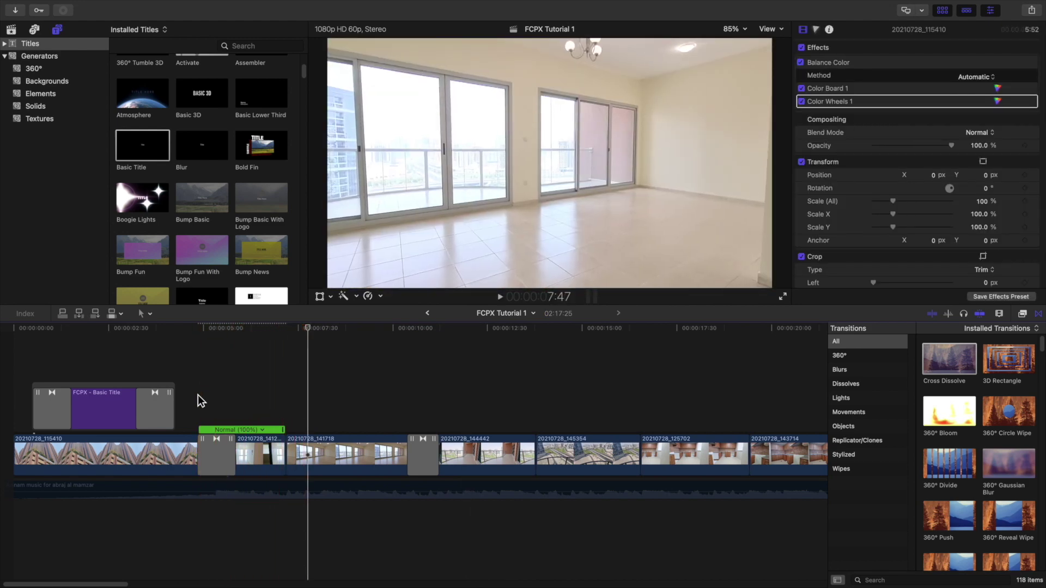
- Set the speed of clip 20210728_141250 to Slow 50% and play the retimed clip
click(256, 454)
click(381, 296)
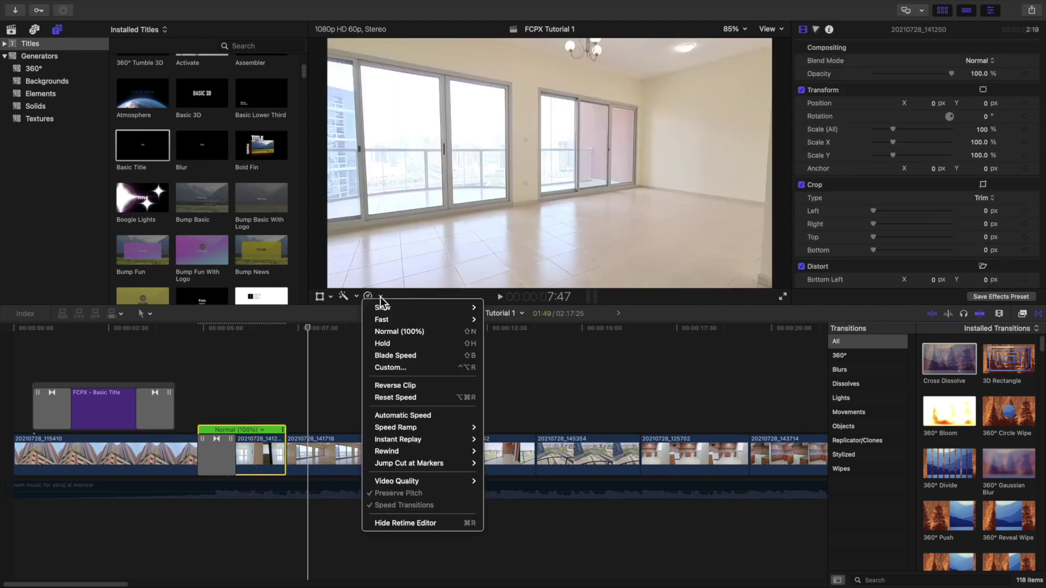
click(505, 309)
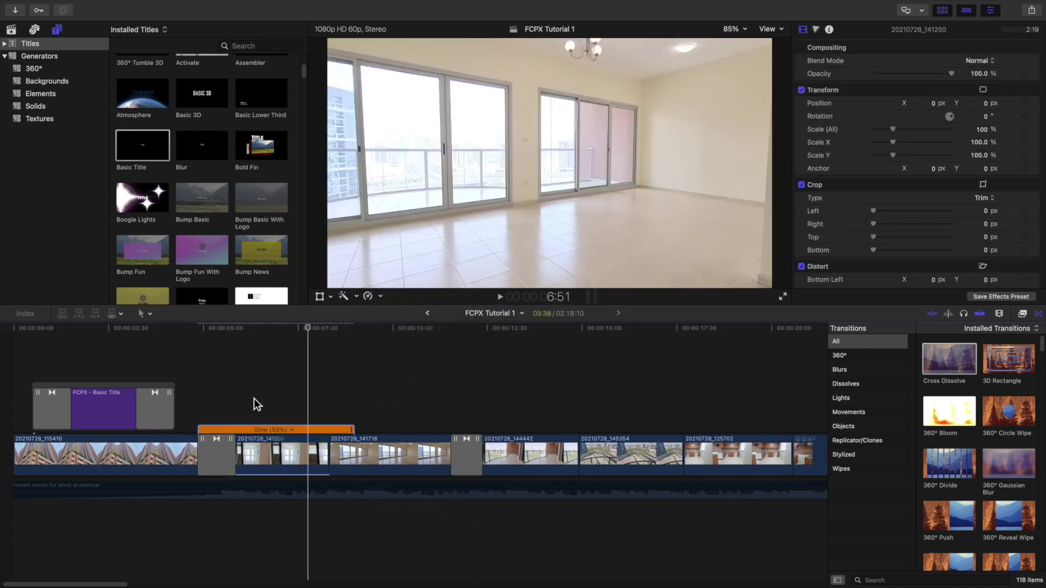
click(223, 384)
key(space)
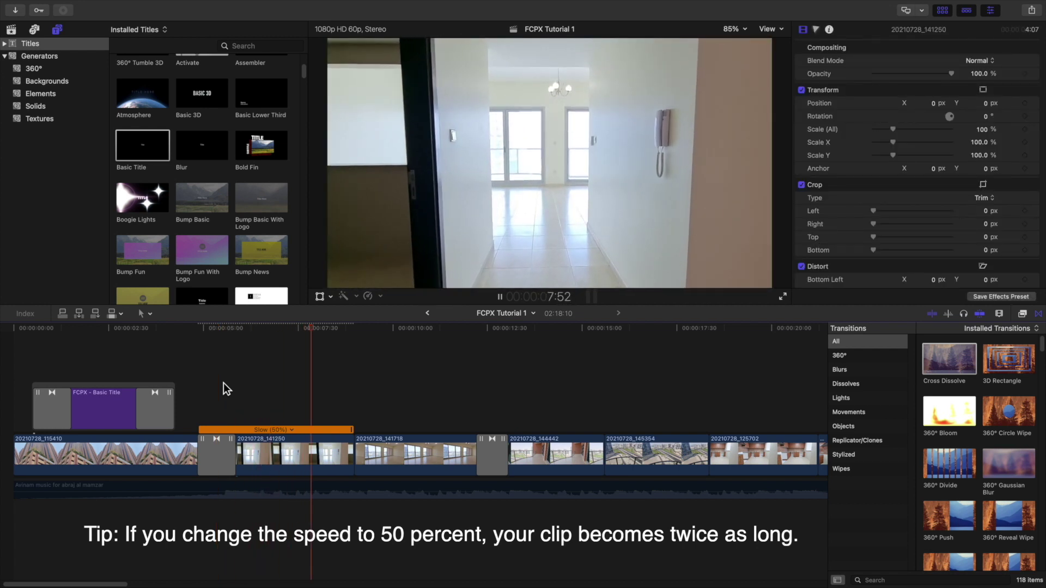
key(space)
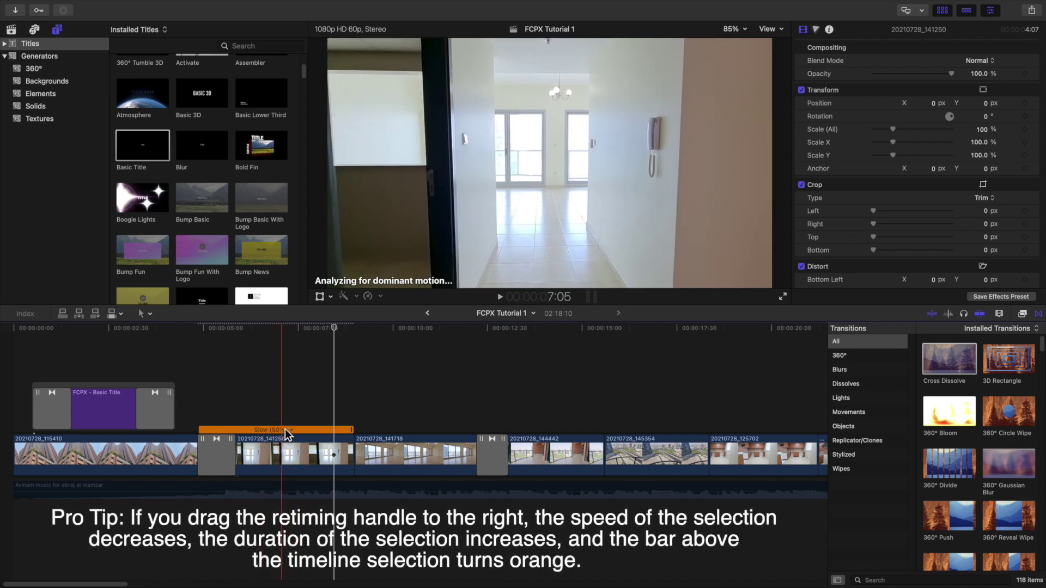
- Open the Custom Speed settings for clip 20210728_141718, confirm the forward rate of 50% and close them
click(311, 391)
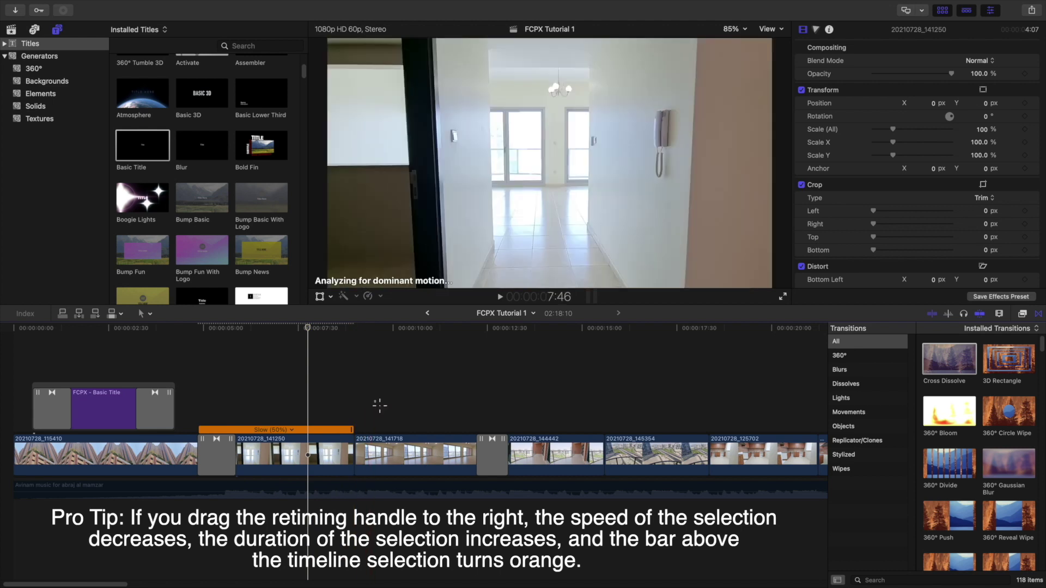
click(375, 406)
click(408, 448)
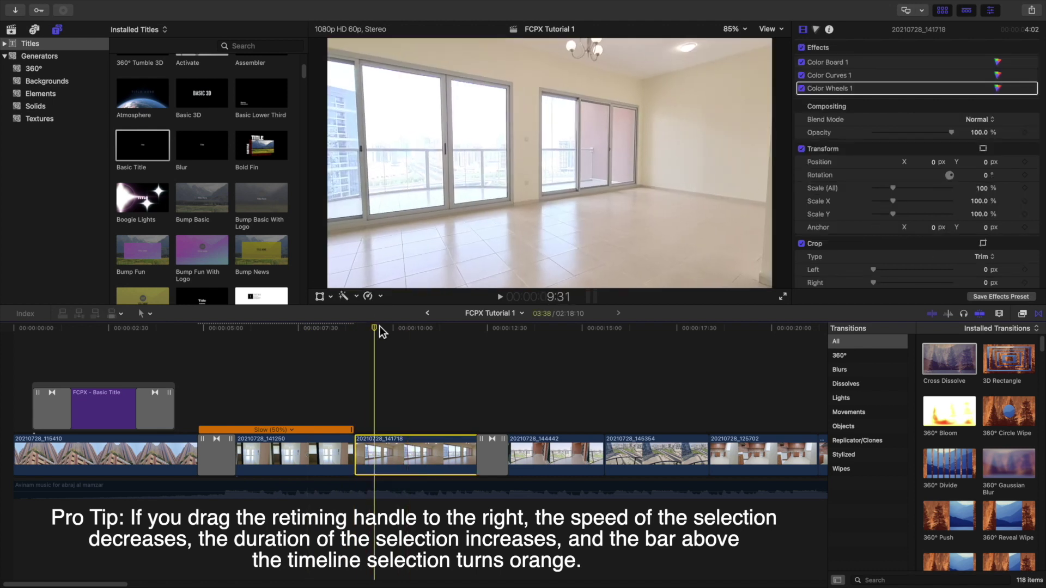
click(381, 297)
mouse_move(385, 322)
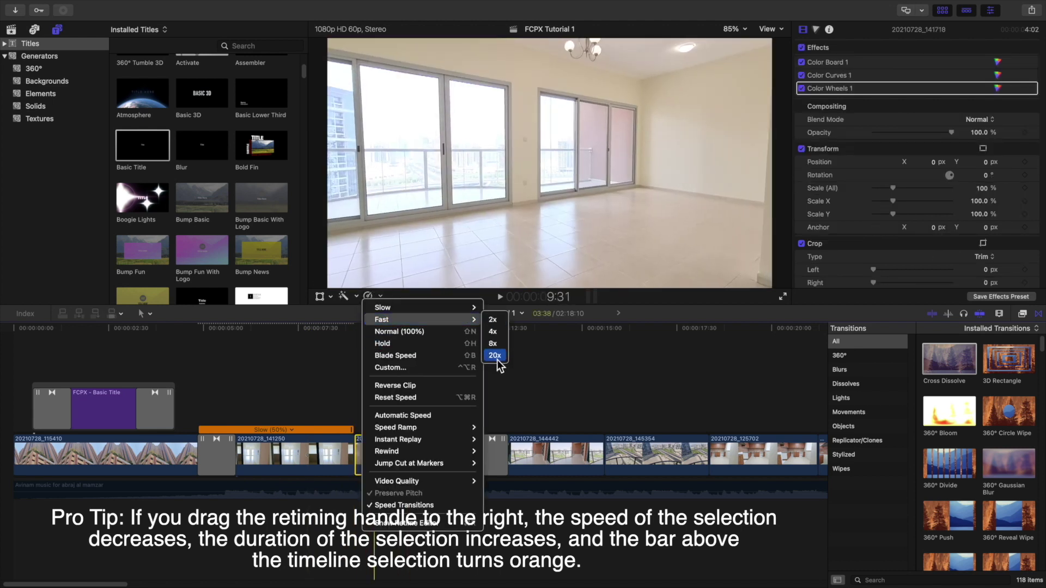
click(396, 368)
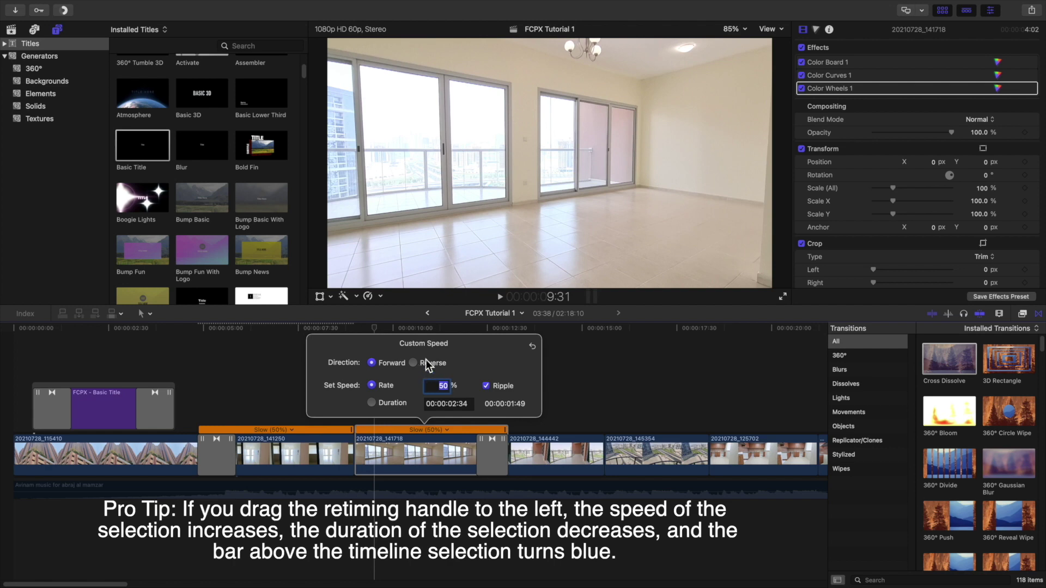
key(Return)
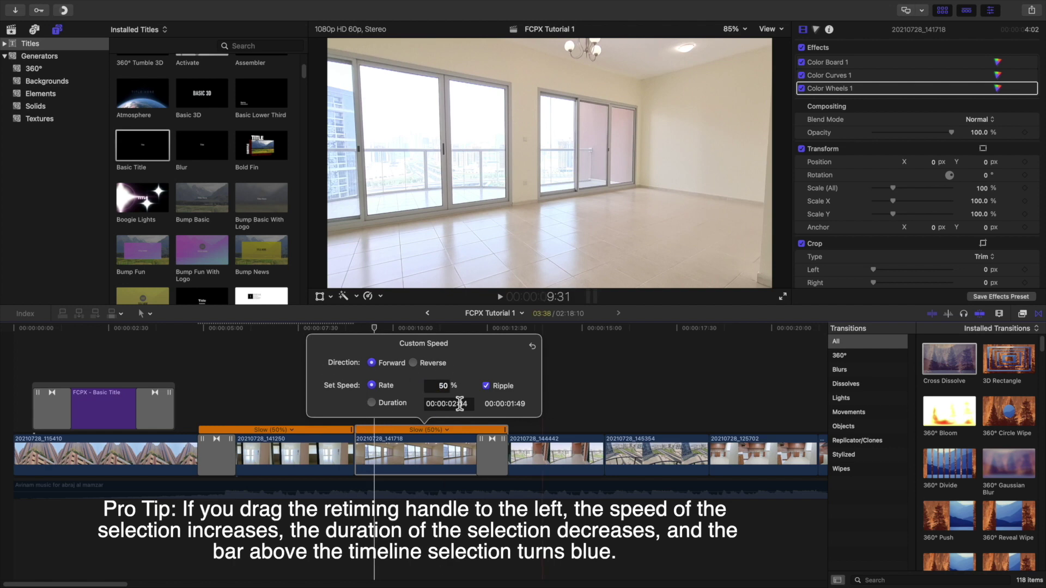
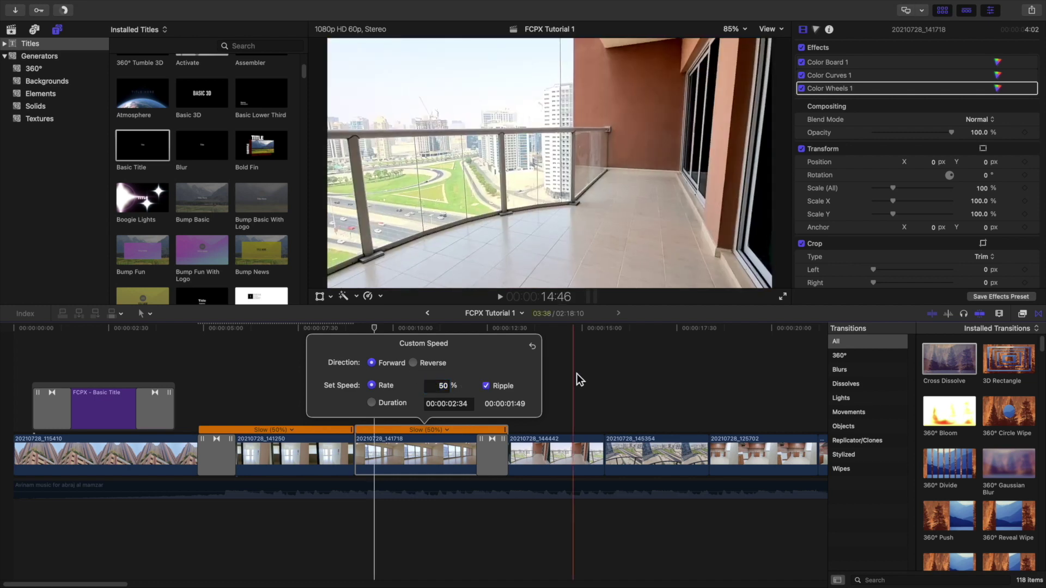
click(577, 374)
- Try the Fast 2x preset on the music clip, play the timeline and undo the music's speed change
click(312, 493)
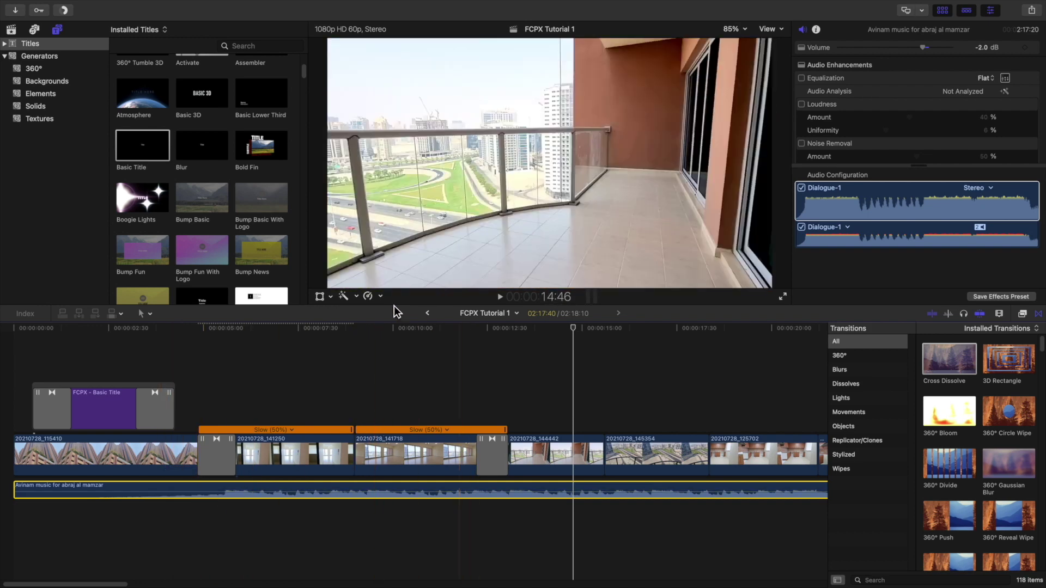
click(381, 296)
mouse_move(396, 323)
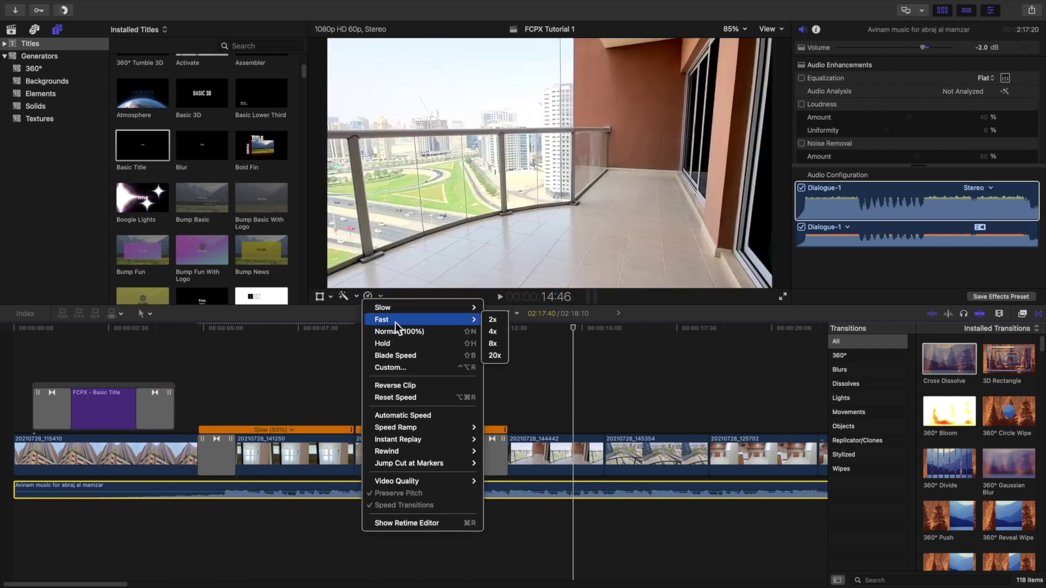
click(493, 320)
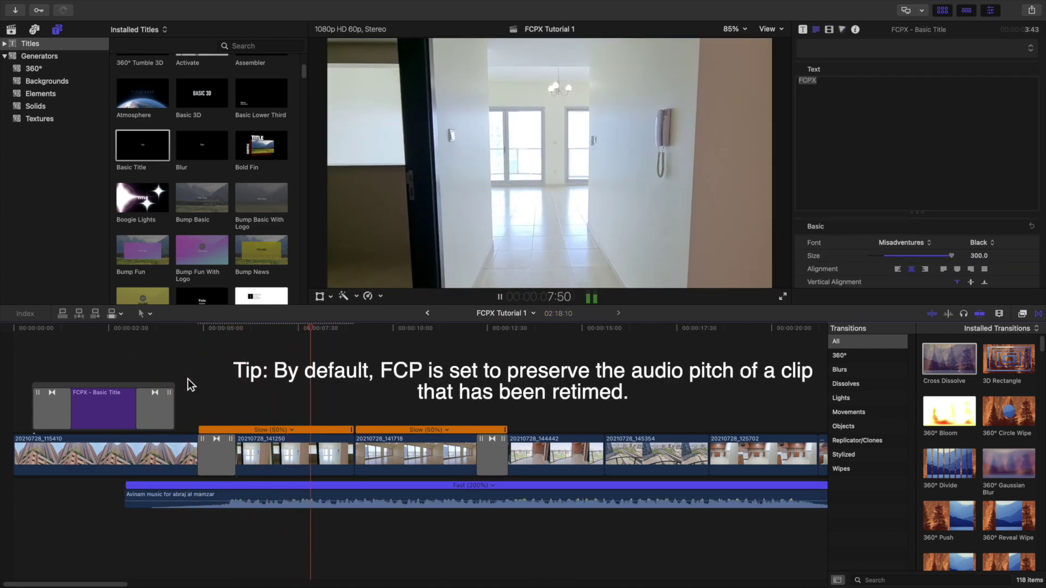
key(space)
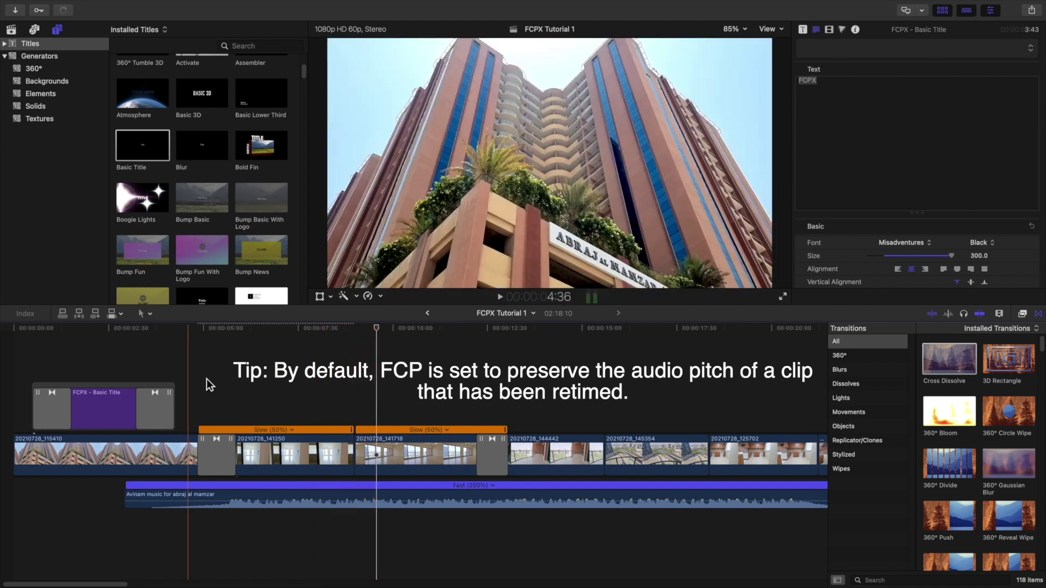
key(super+z)
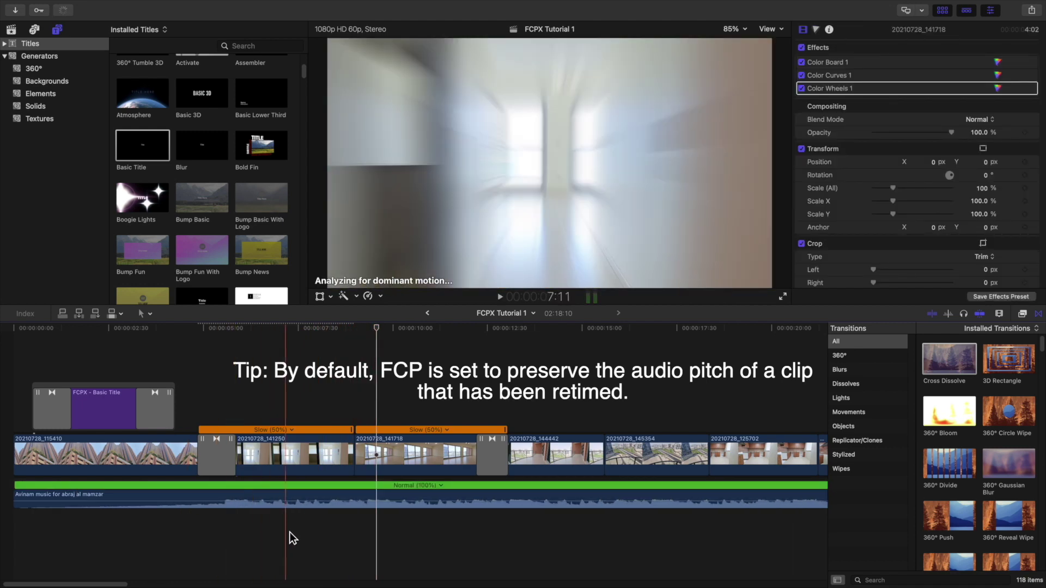
click(289, 532)
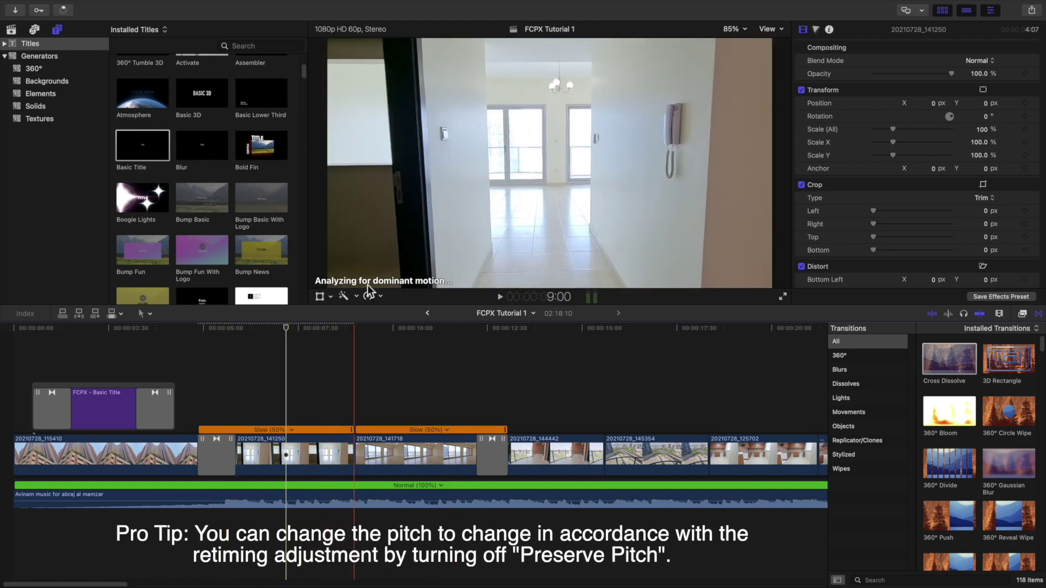
click(379, 297)
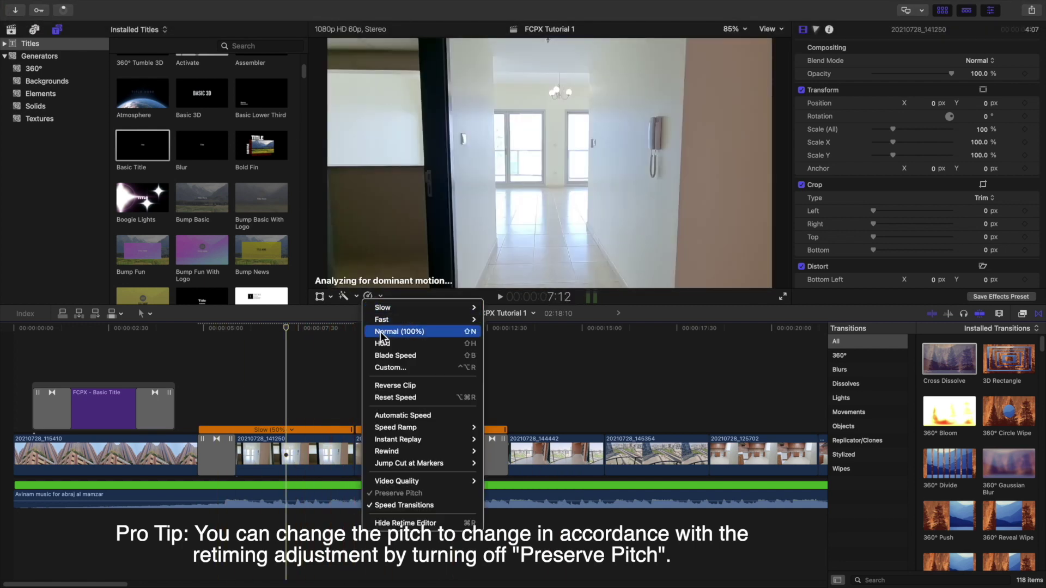
click(331, 359)
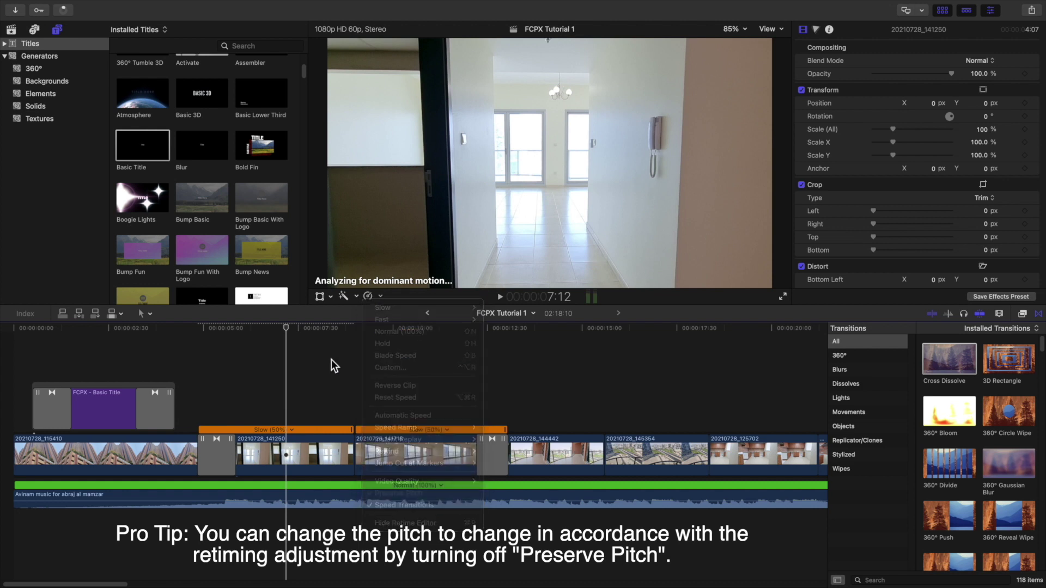
click(380, 296)
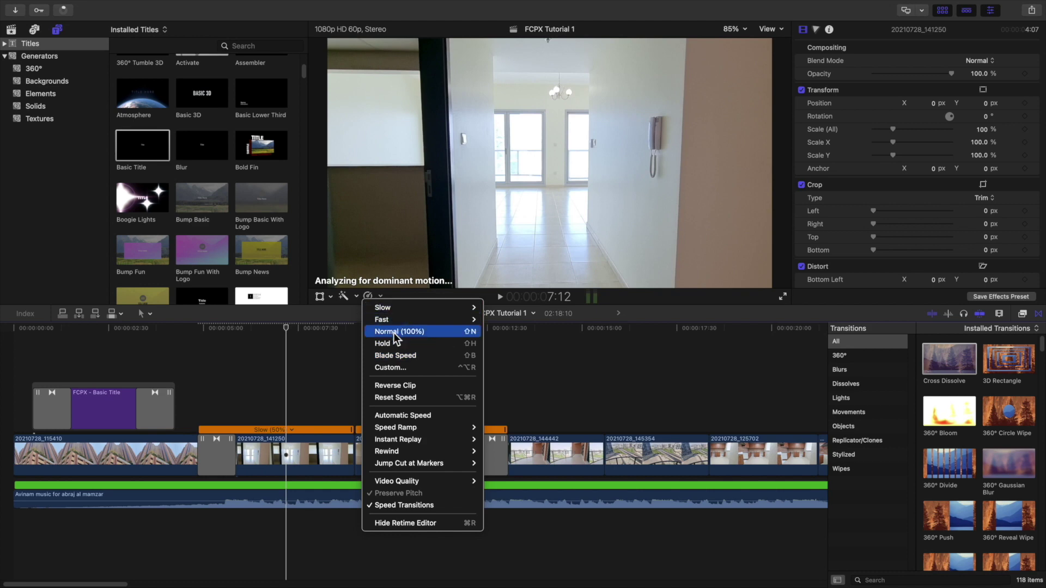
click(326, 362)
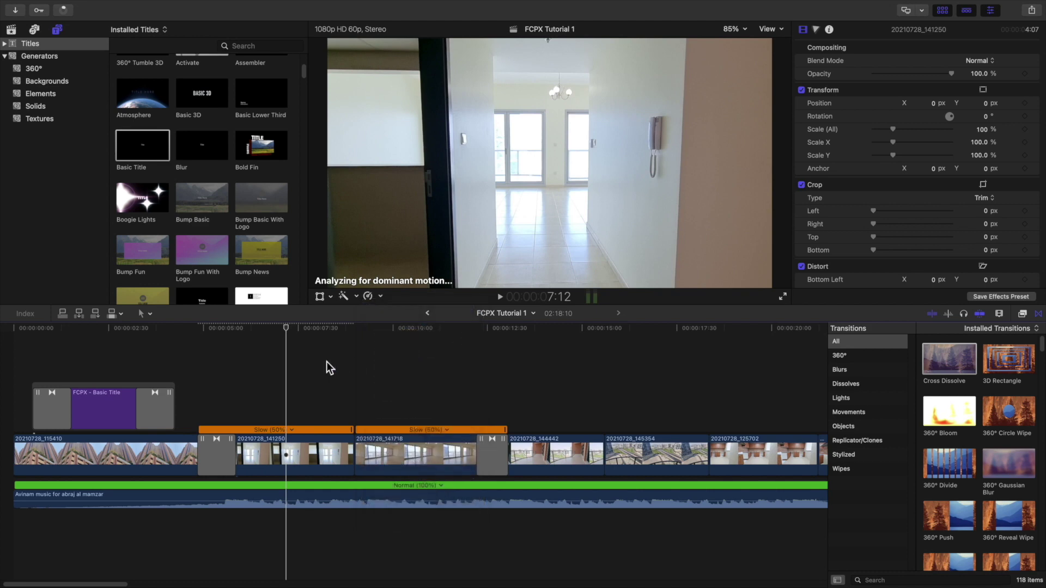
click(384, 440)
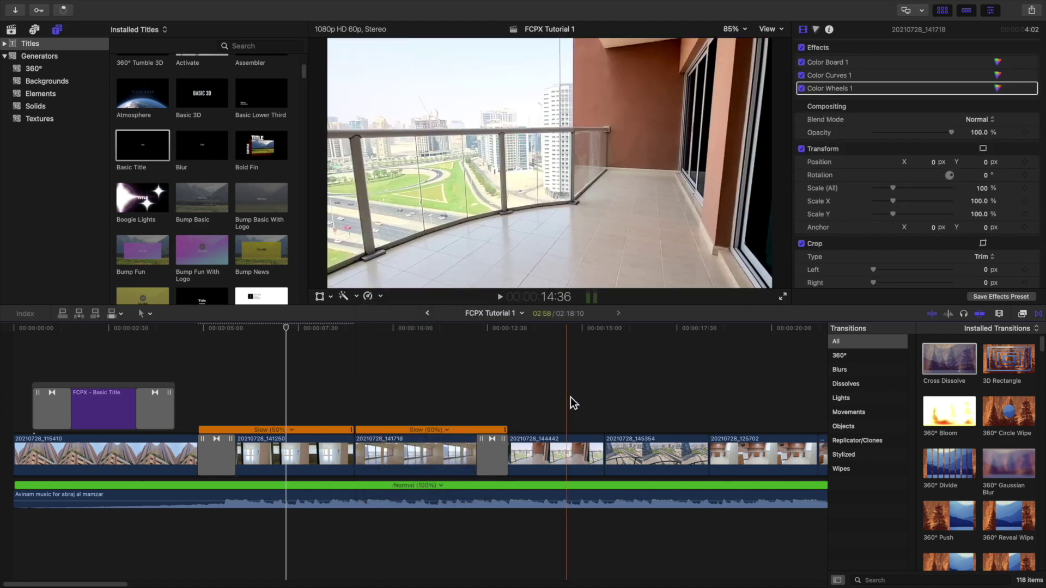
- Reverse clip 20210728_144442 and play the timeline from the transition at its start
click(568, 397)
click(564, 451)
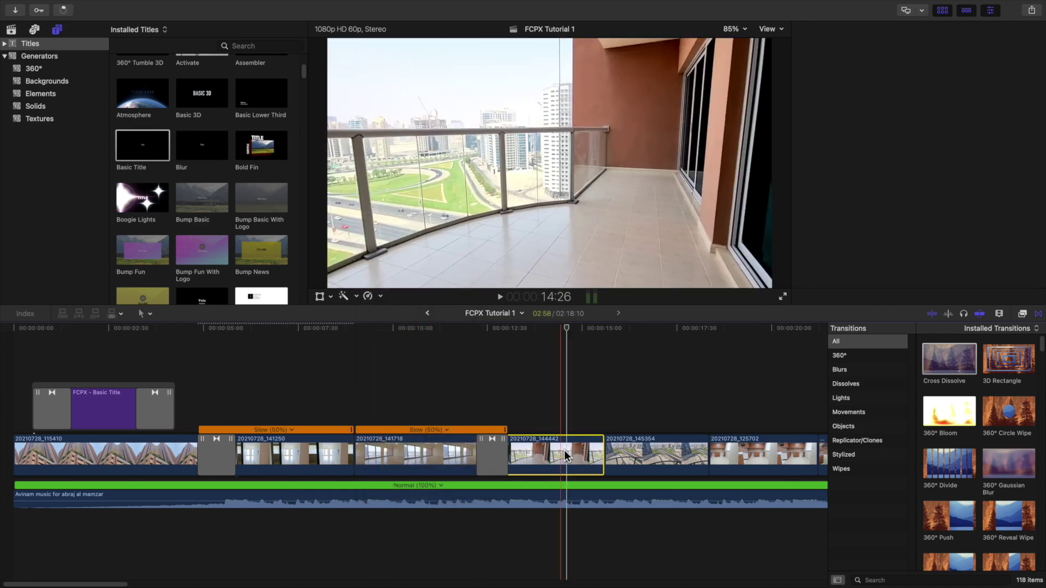
click(382, 296)
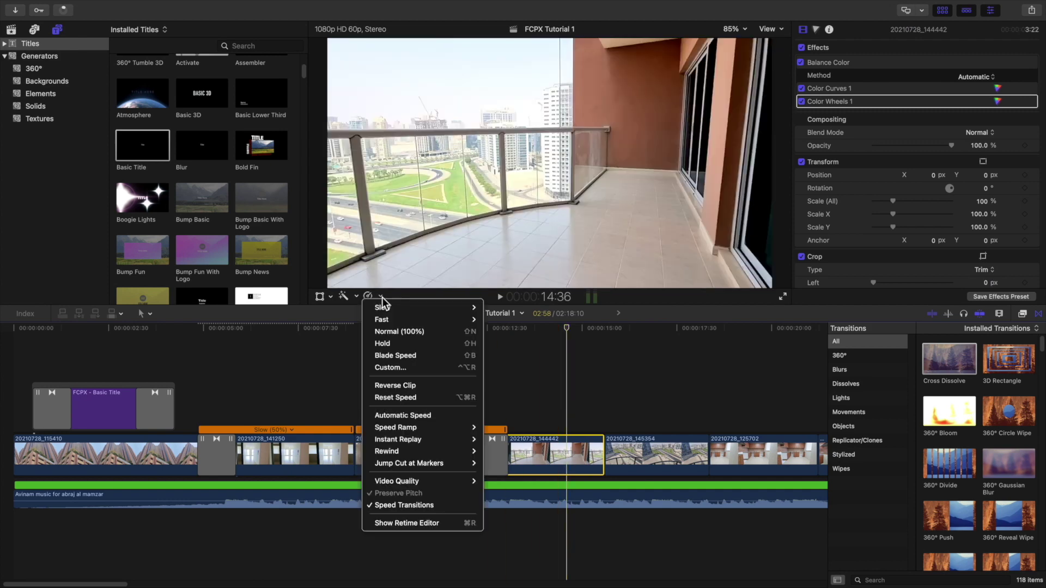
click(393, 384)
click(507, 388)
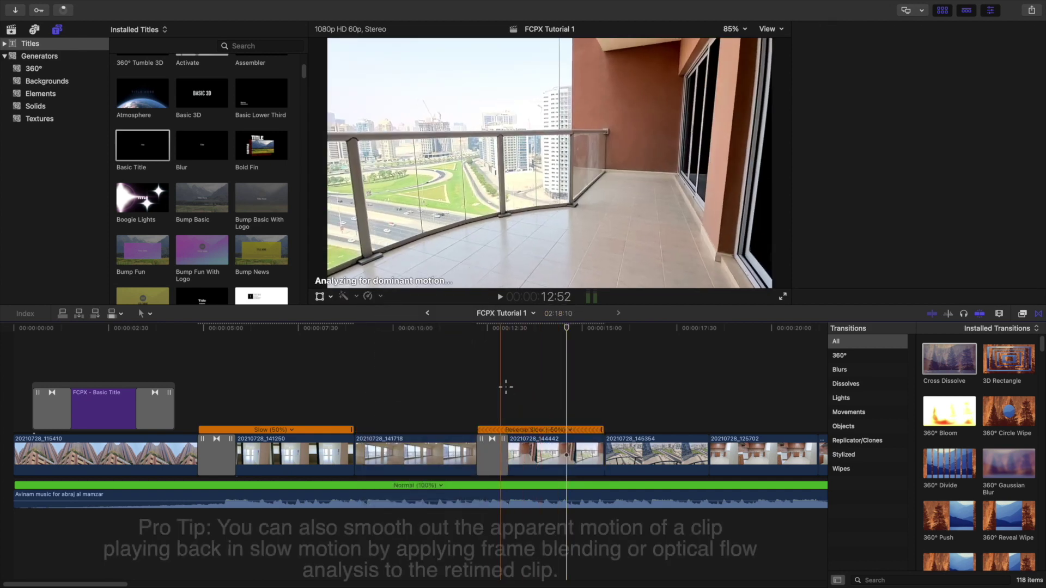
key(space)
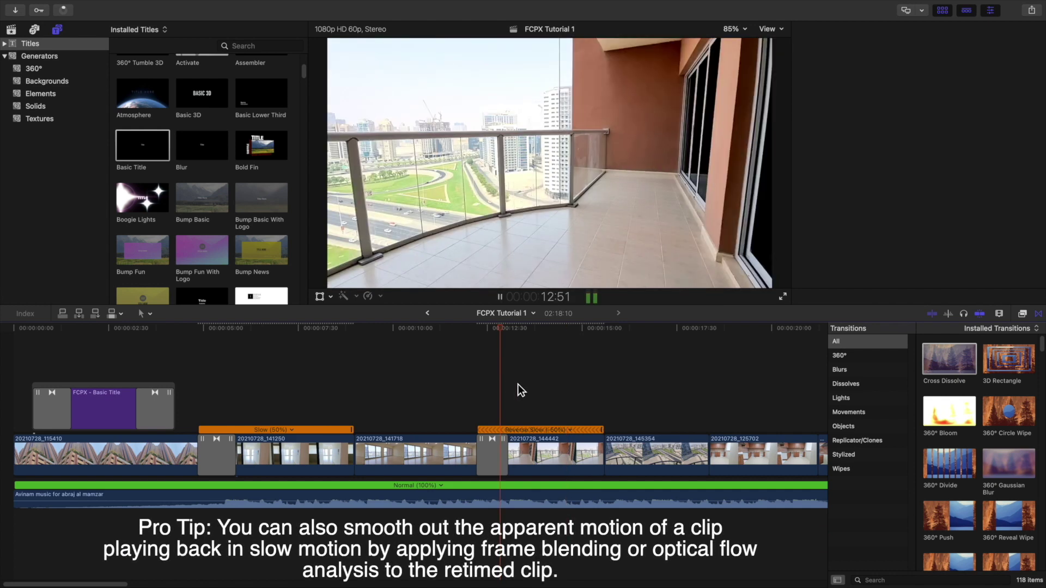
- Undo the reversal of the balcony clip 20210728_144442 and play back its slow-motion section
key(space)
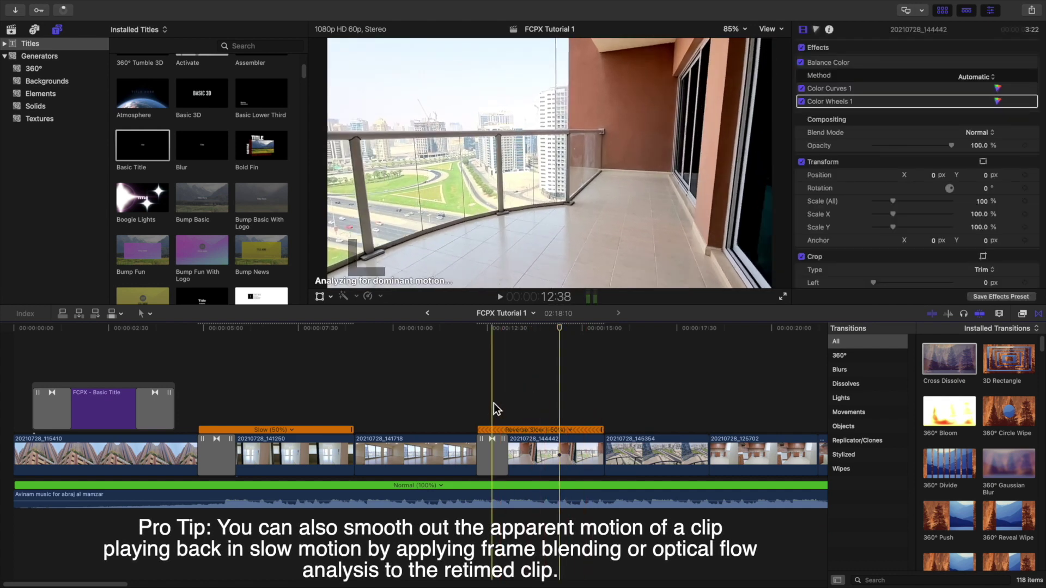
key(super+z)
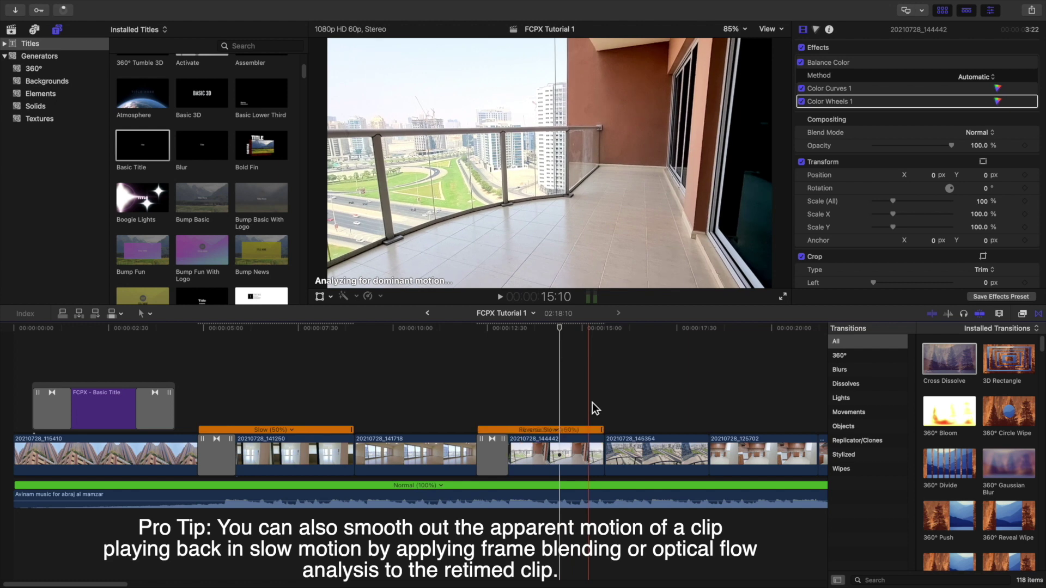
key(space)
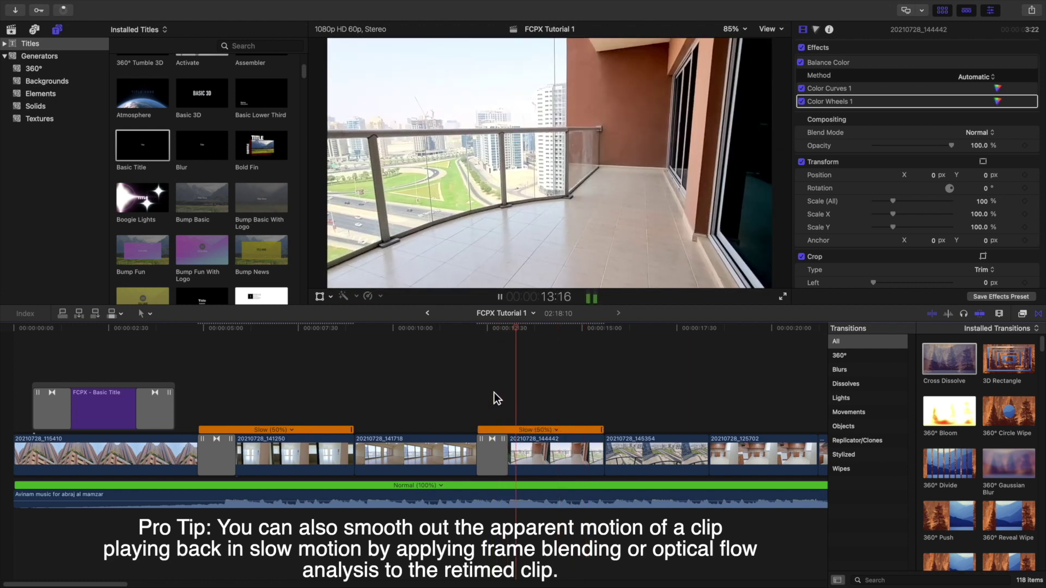
key(space)
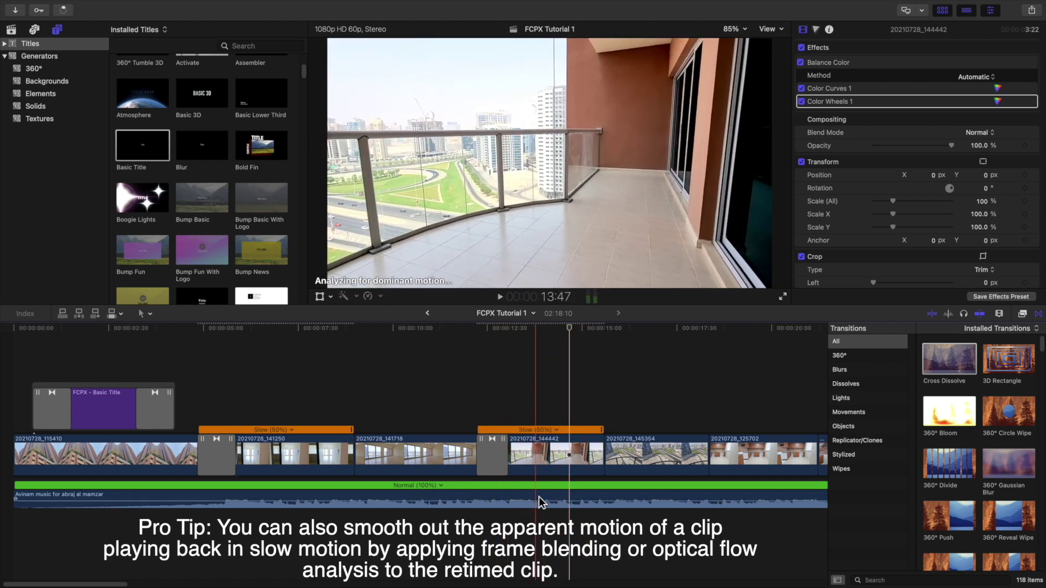
click(538, 497)
key(space)
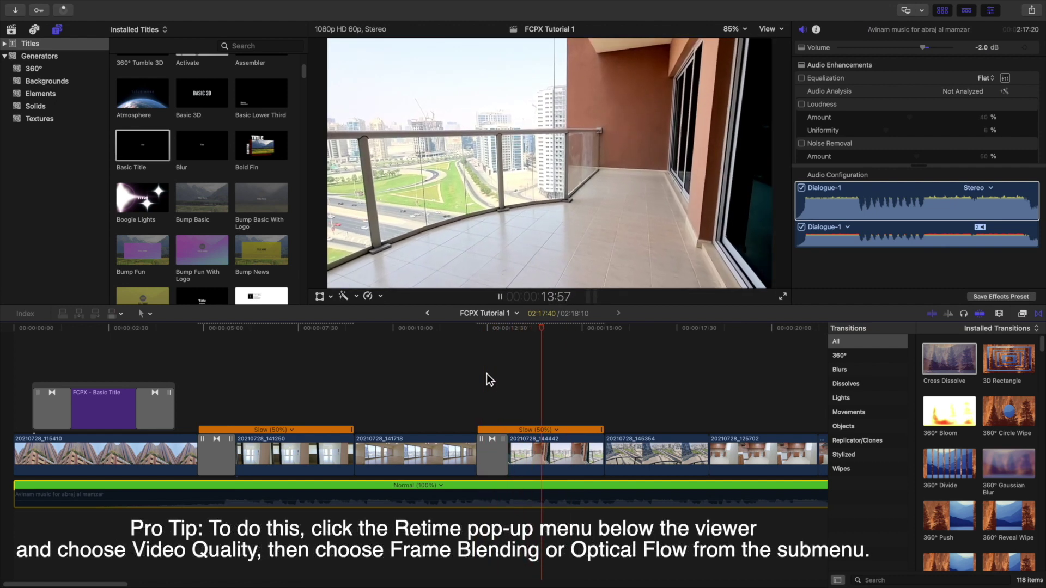
key(space)
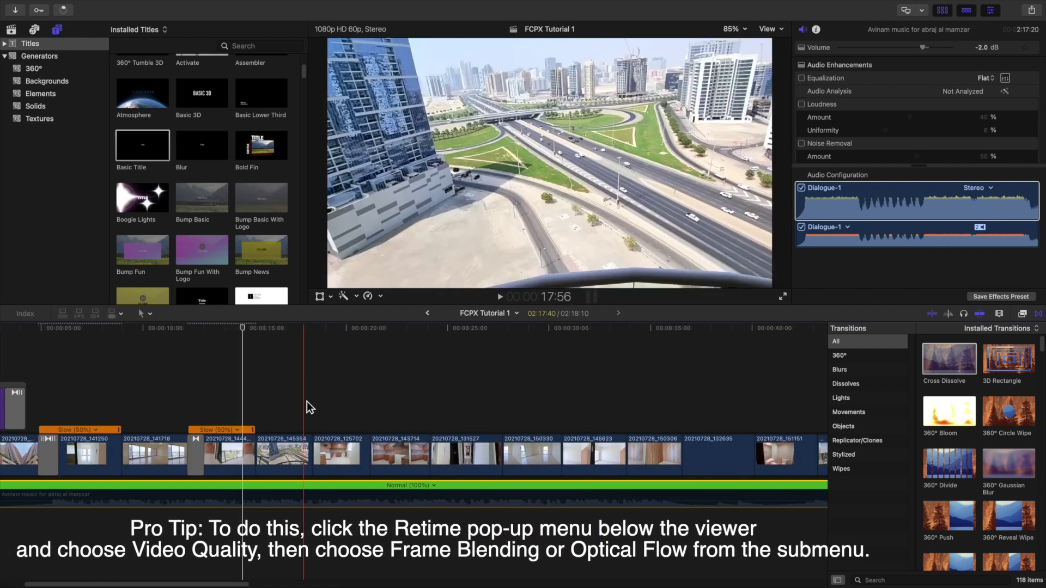
- Show the Effects Browser and look through the installed video and audio effects
scroll(306, 402, right, 4)
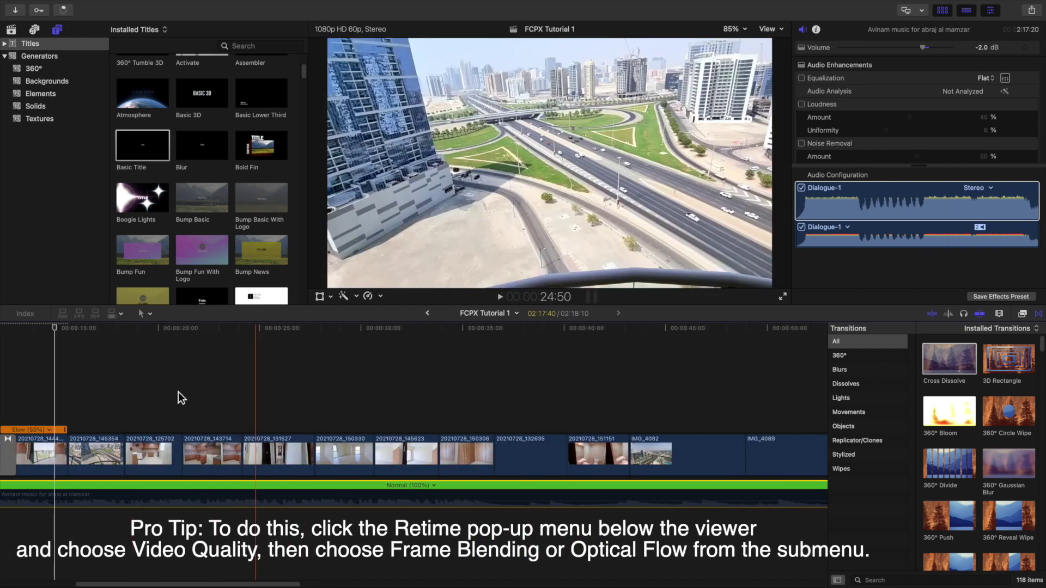
scroll(178, 391, left, 6)
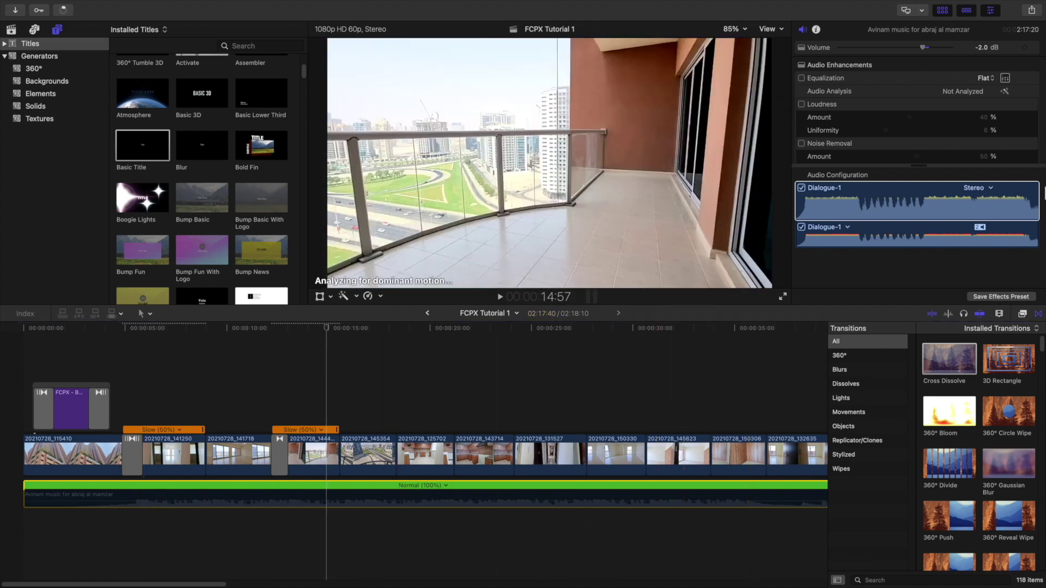
click(1023, 314)
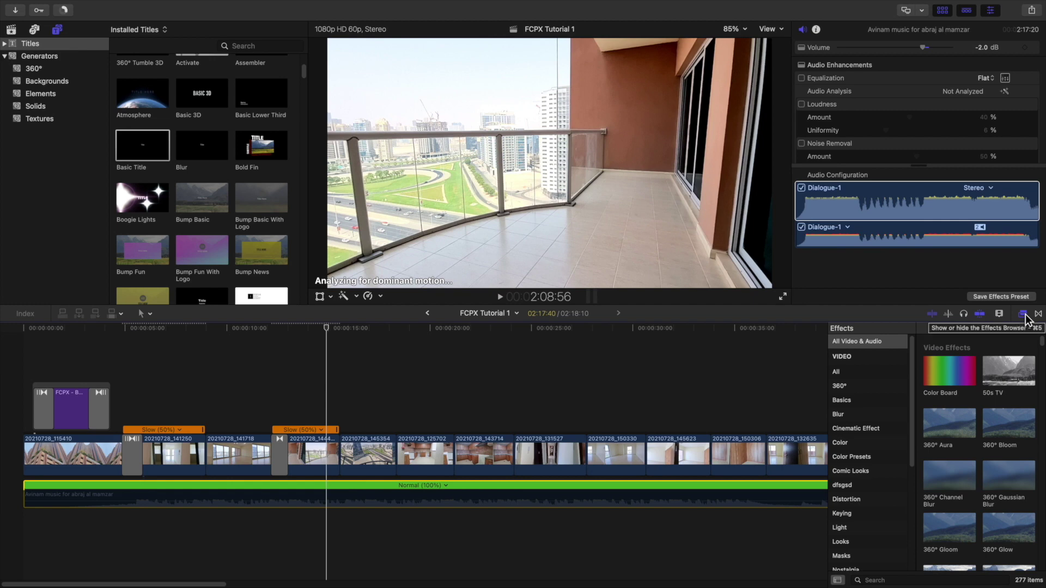
scroll(438, 436, right, 5)
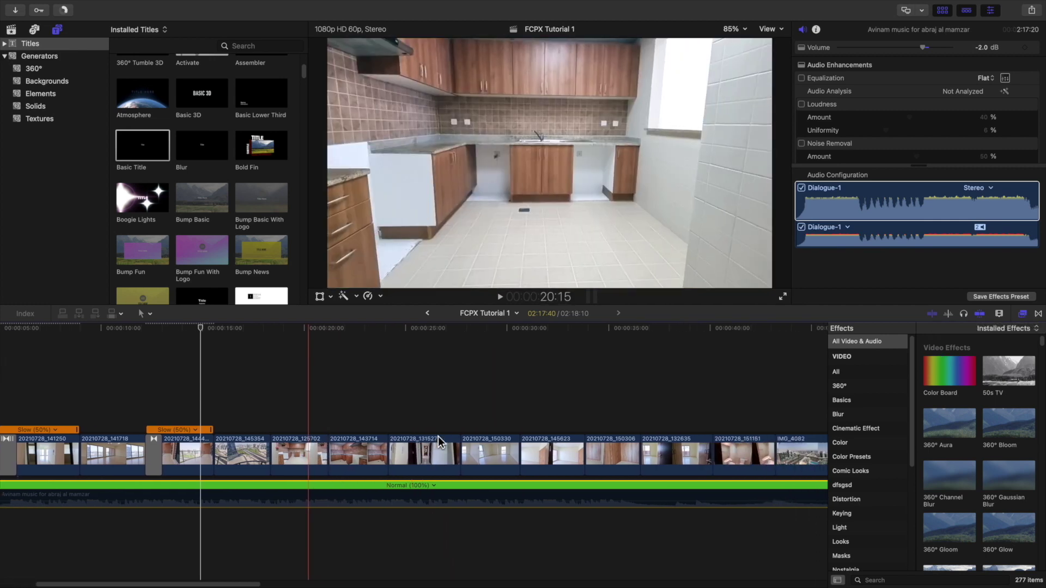
scroll(953, 514, down, 10)
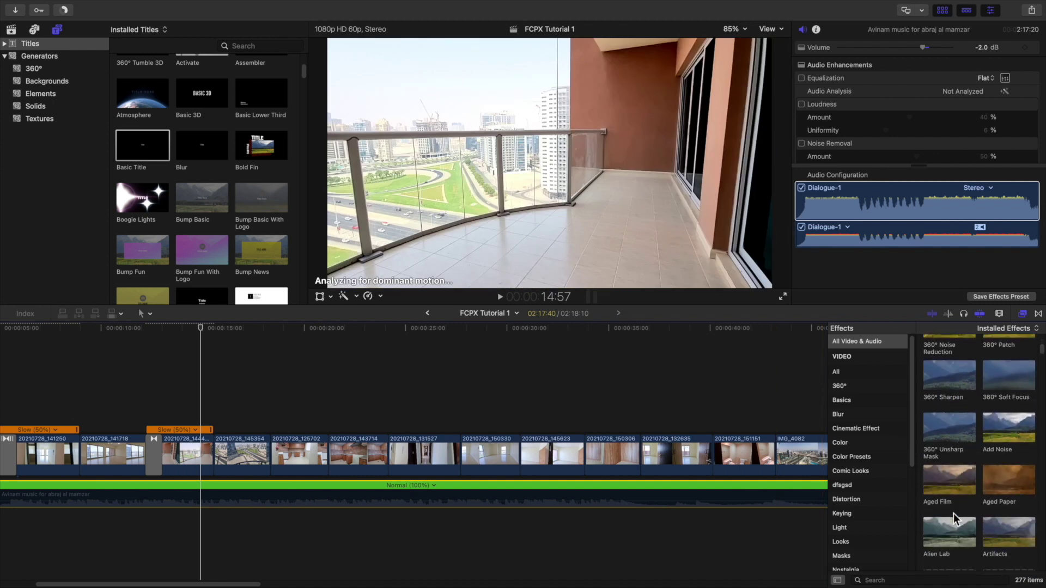
scroll(953, 513, down, 5)
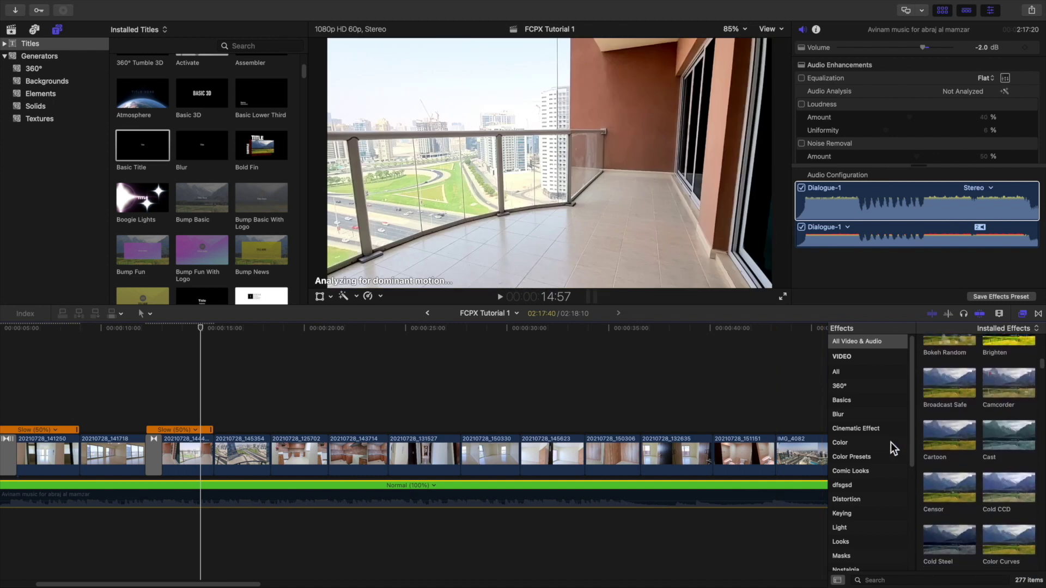
- Examine the effects in the Cinematic Effect and Color categories and review the remaining video and audio categories
click(862, 423)
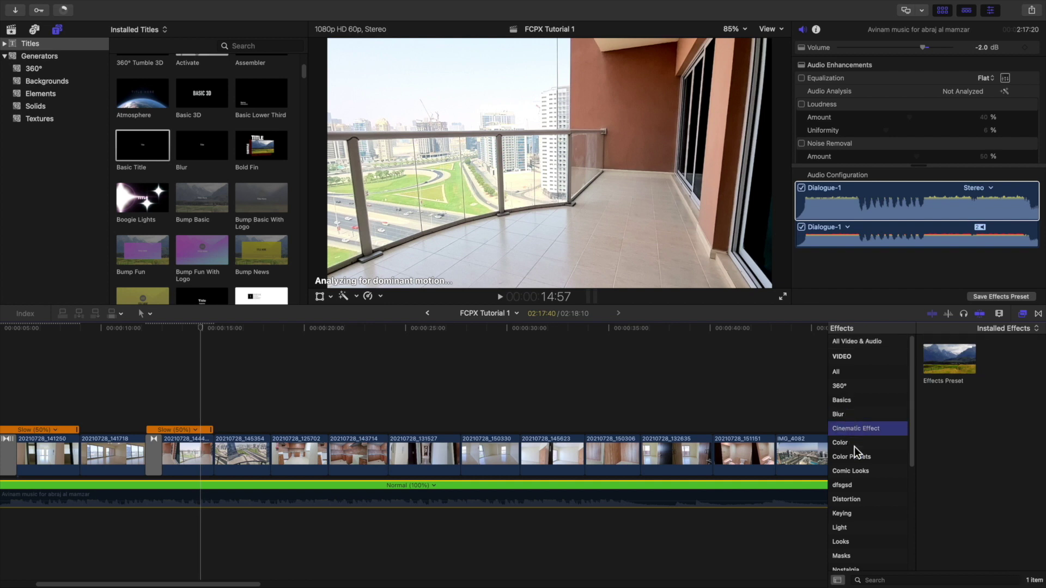
click(852, 446)
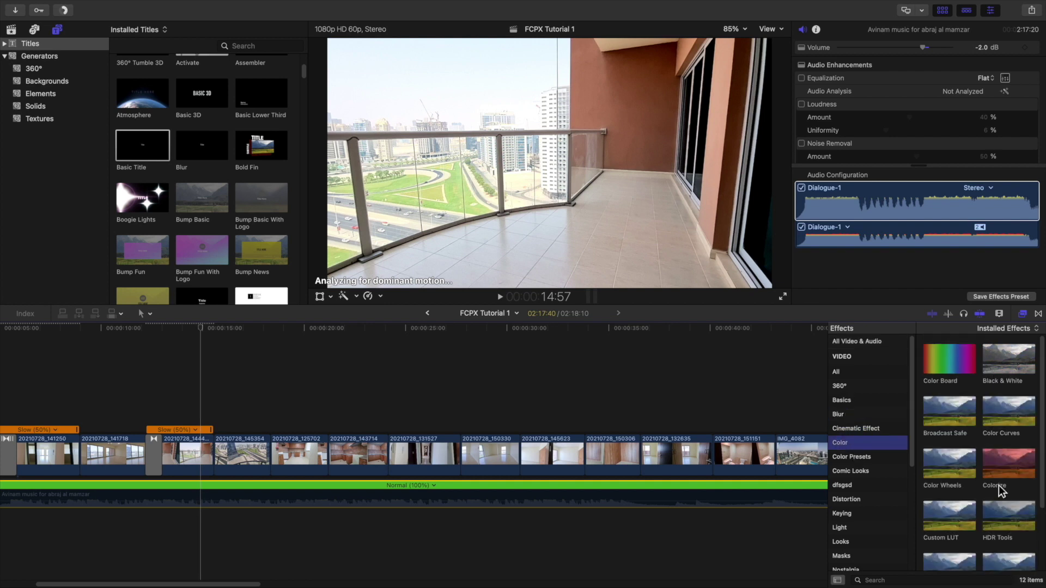
scroll(870, 502, down, 5)
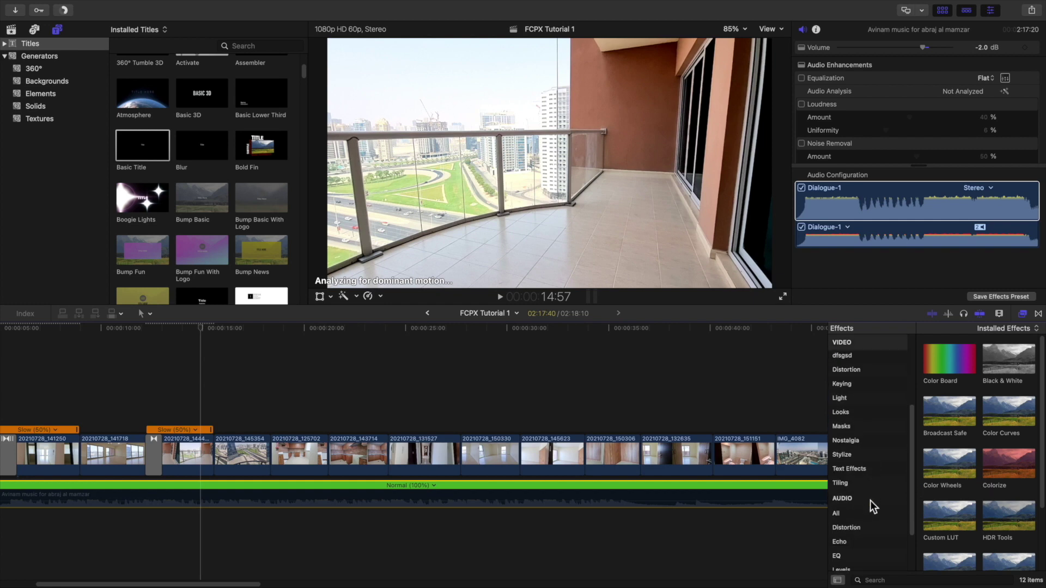
scroll(870, 501, up, 5)
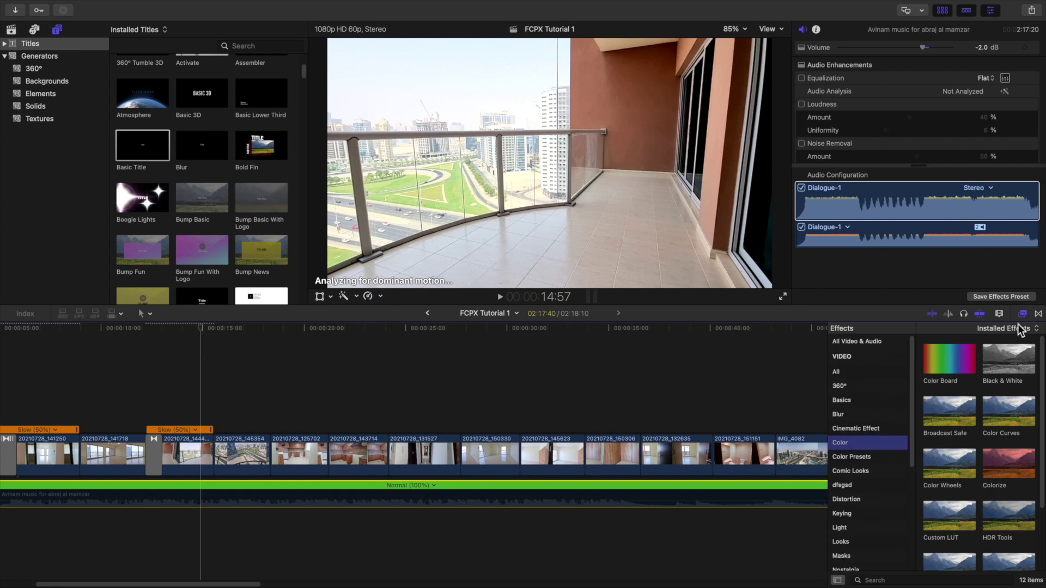
scroll(895, 521, down, 5)
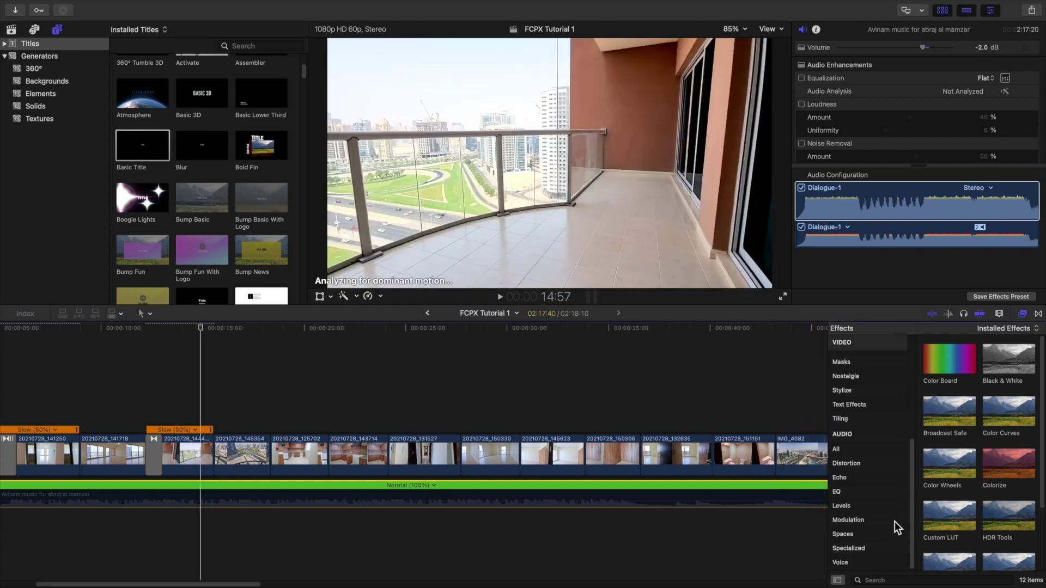
scroll(894, 521, up, 5)
- List all video effects and apply Aged Paper to the kitchen clip 20210728_143714
click(852, 371)
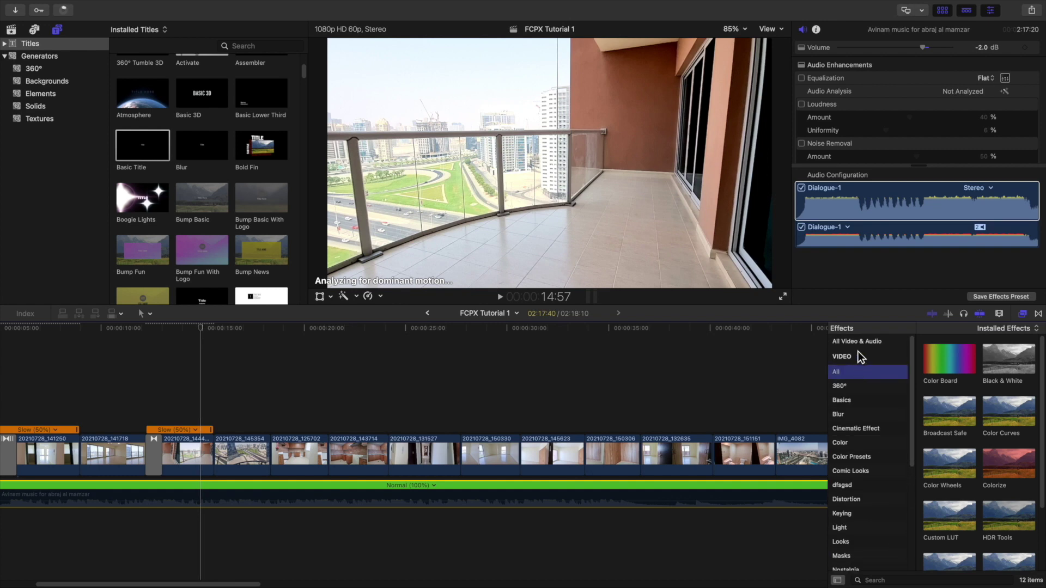
click(858, 344)
click(849, 375)
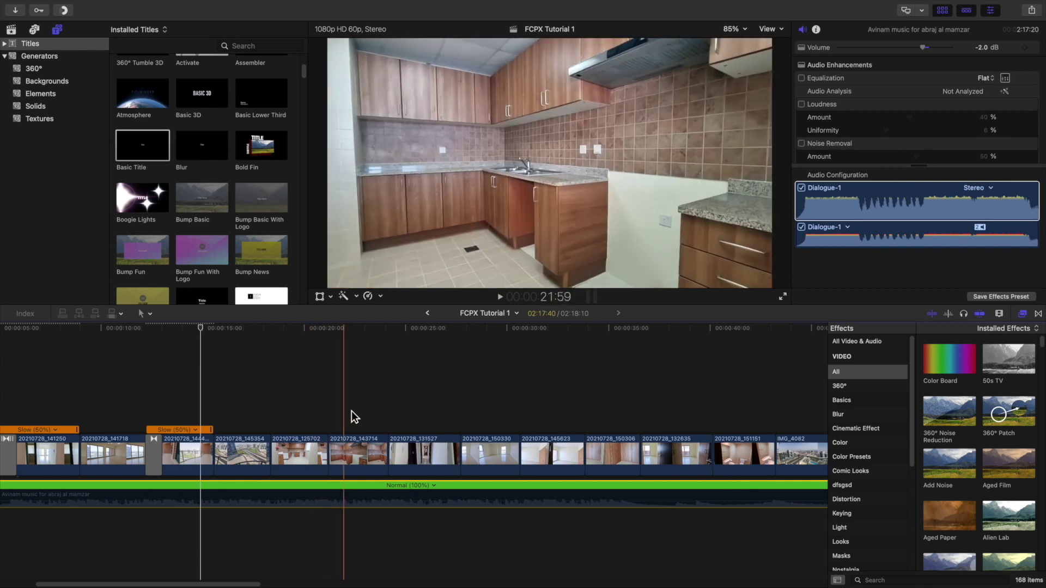
click(342, 448)
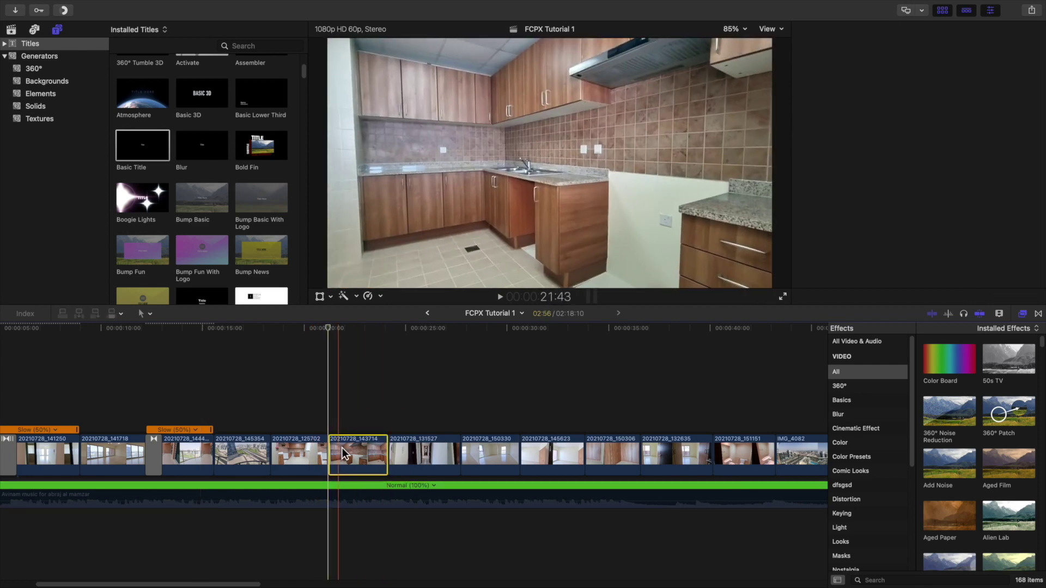
scroll(989, 473, down, 2)
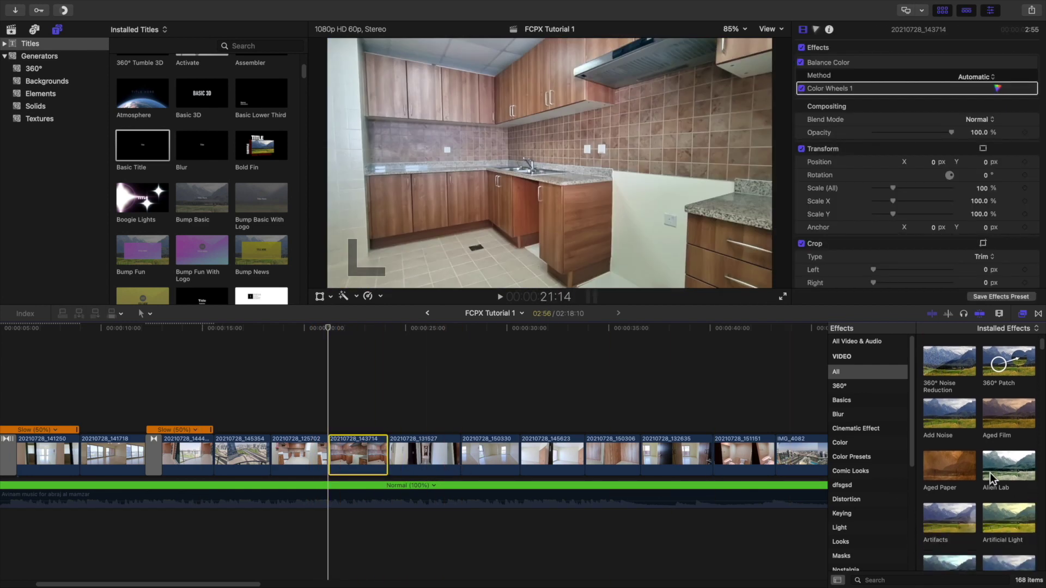
scroll(972, 475, down, 2)
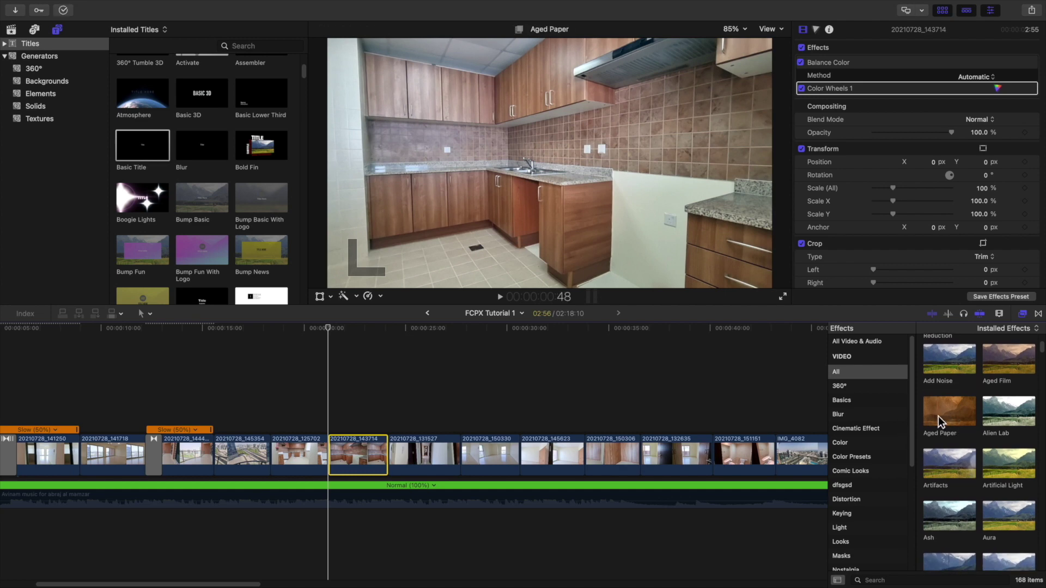
drag(942, 414, 355, 459)
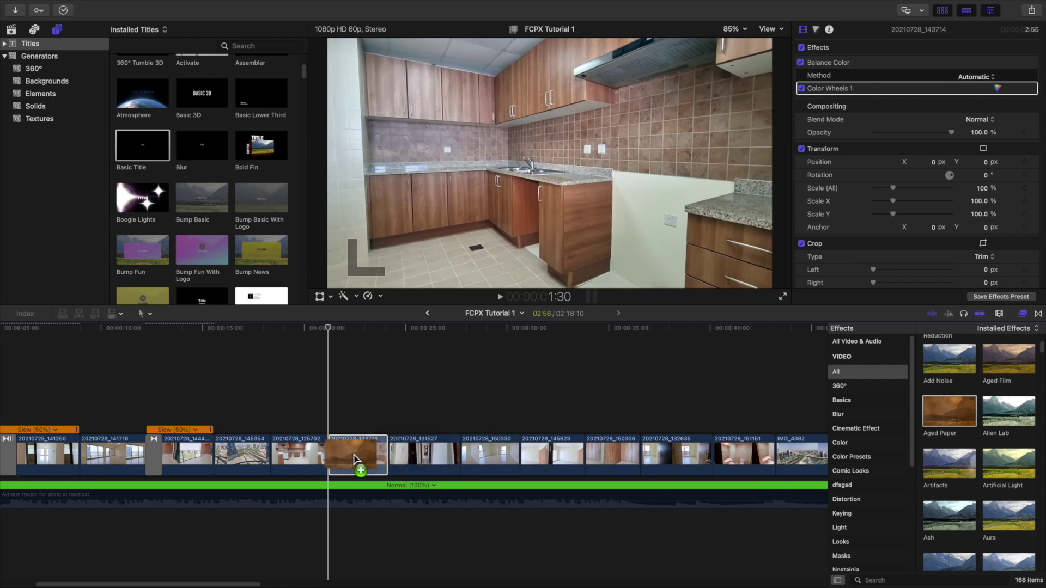
- Play the timeline from just before the kitchen clip to check its look, and undo the Aged Paper effect
click(310, 397)
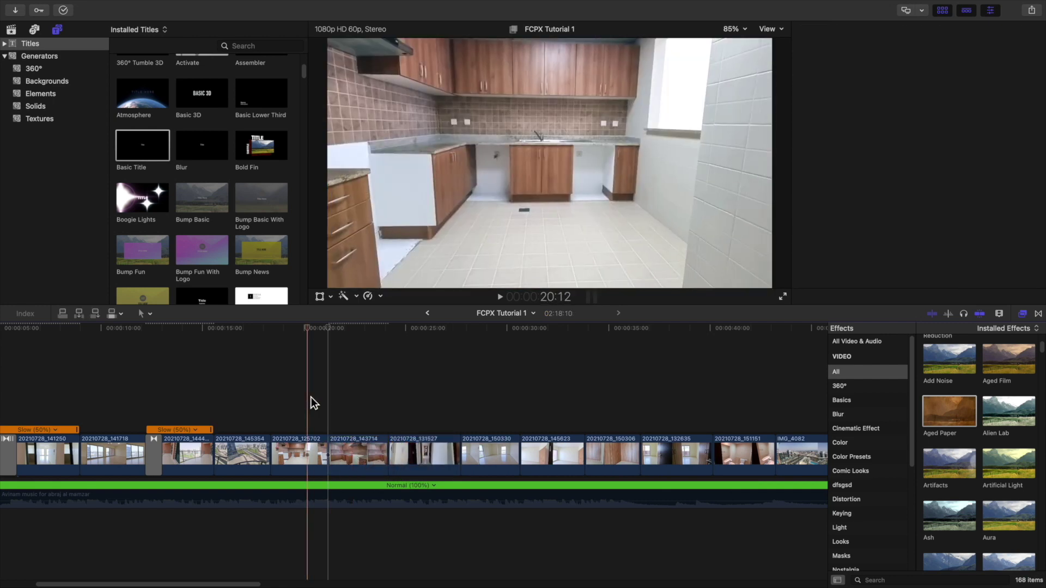
key(space)
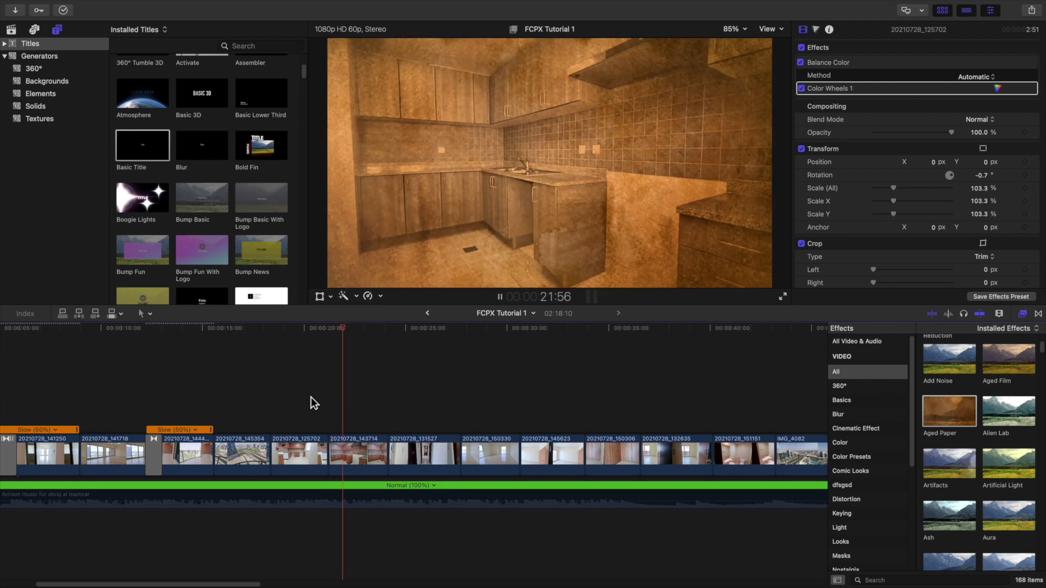
key(space)
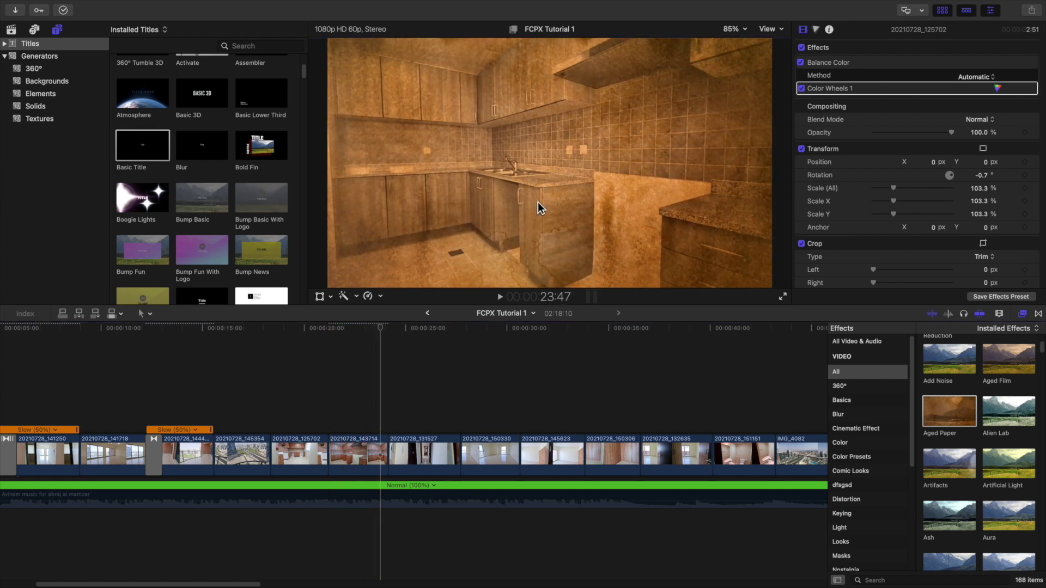
scroll(972, 465, down, 5)
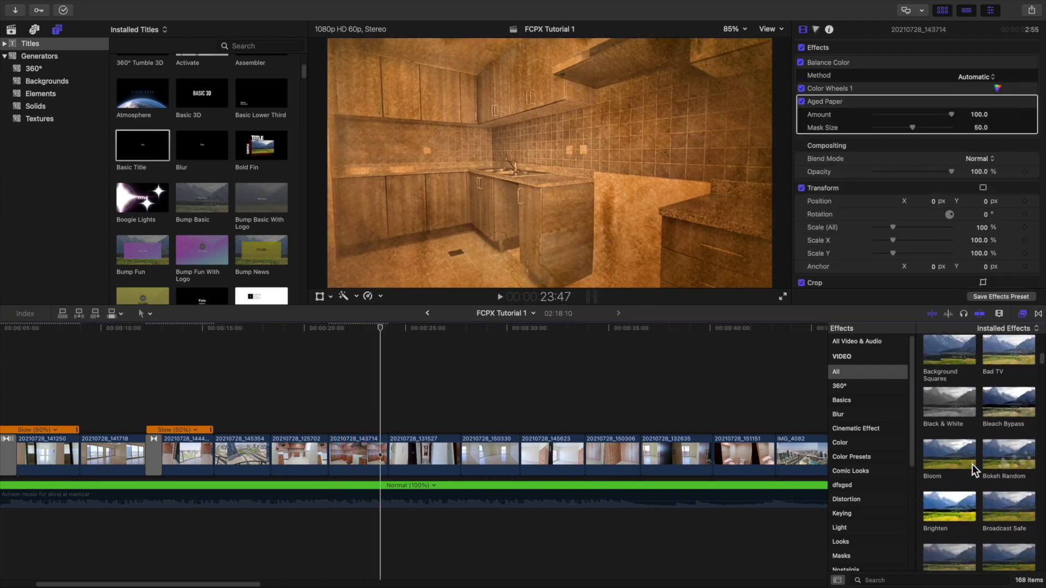
key(super+z)
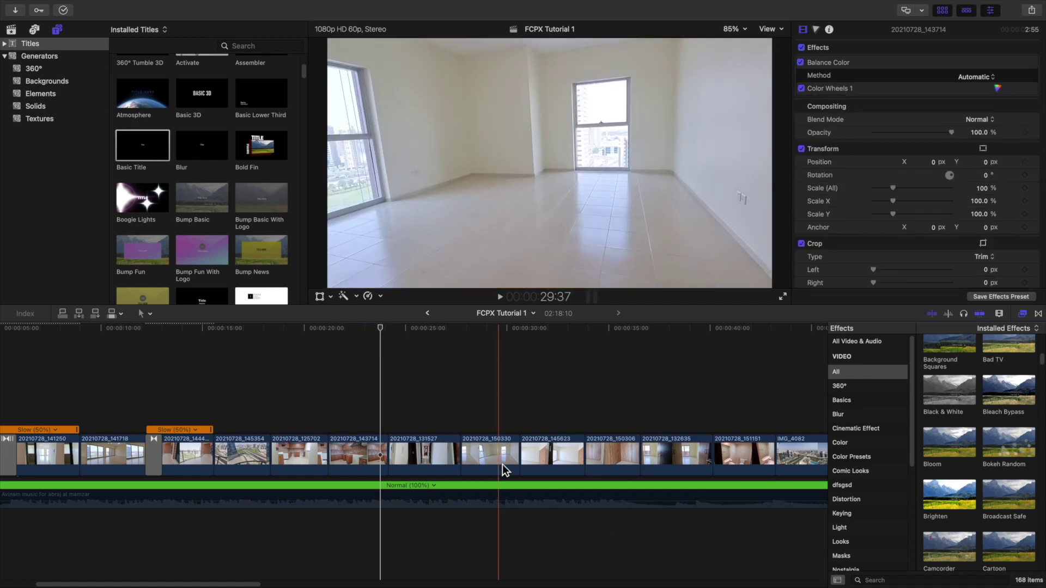
scroll(503, 465, right, 5)
scroll(502, 465, right, 15)
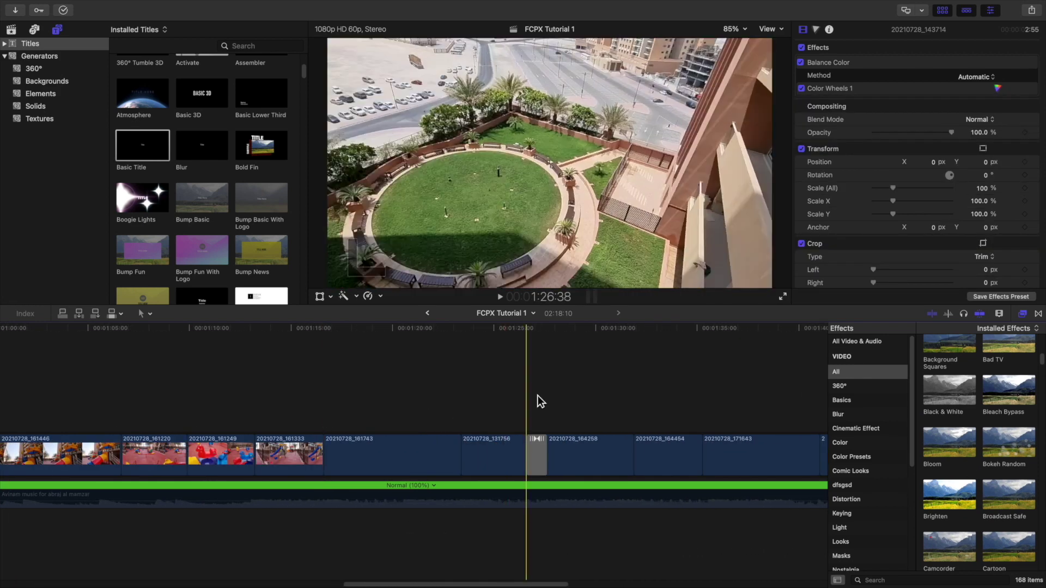
scroll(669, 387, right, 4)
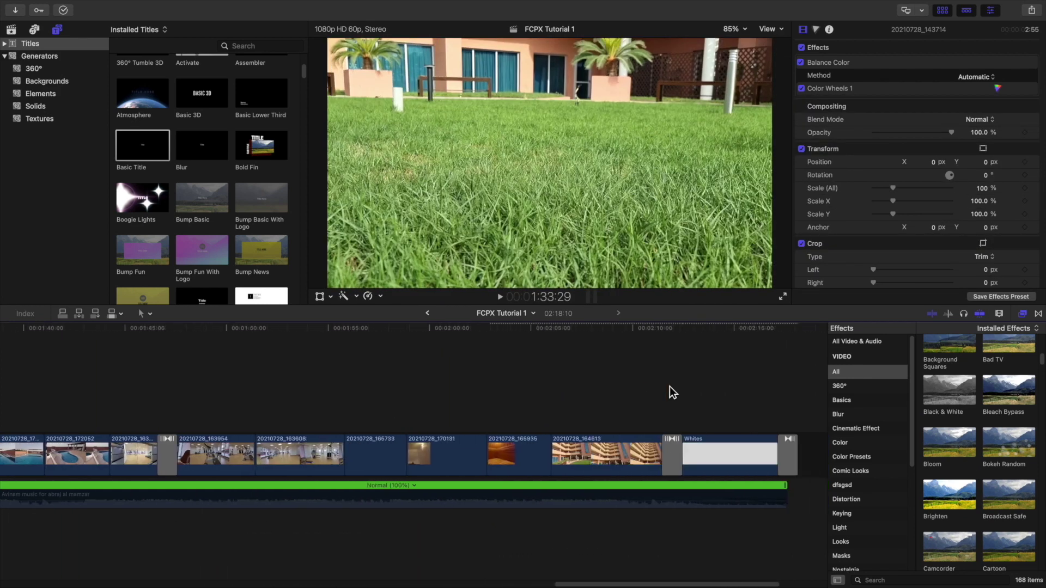
scroll(669, 387, left, 20)
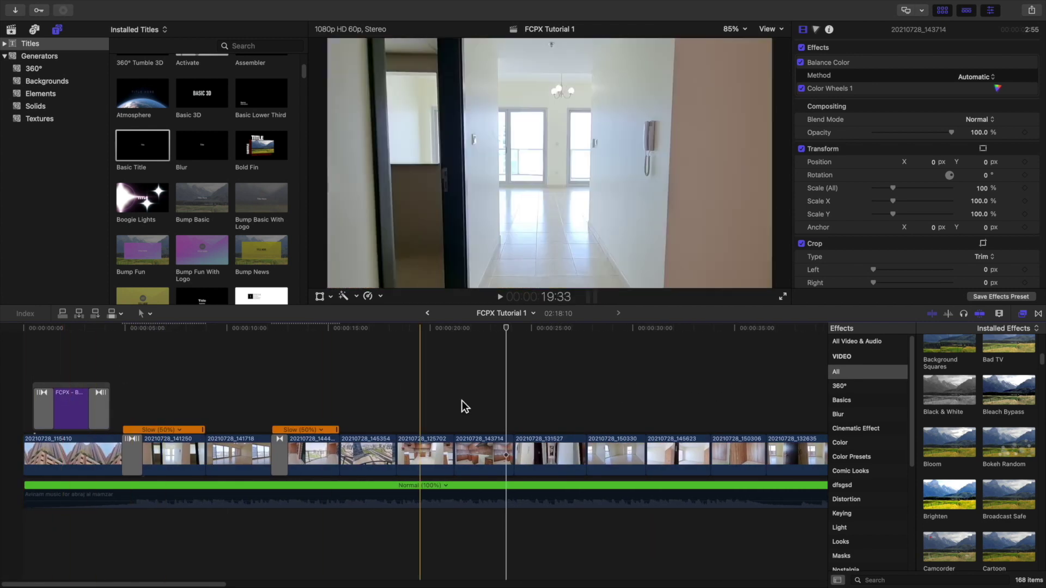
- Open the built-in Sound Effects library, preview Baby Cry 1 and look through the list
click(35, 30)
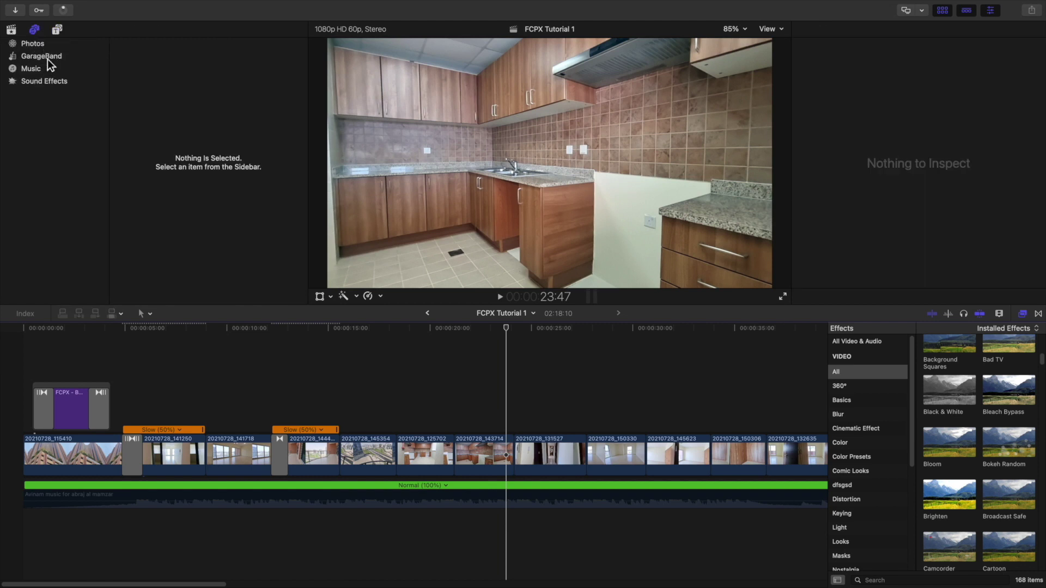
click(44, 81)
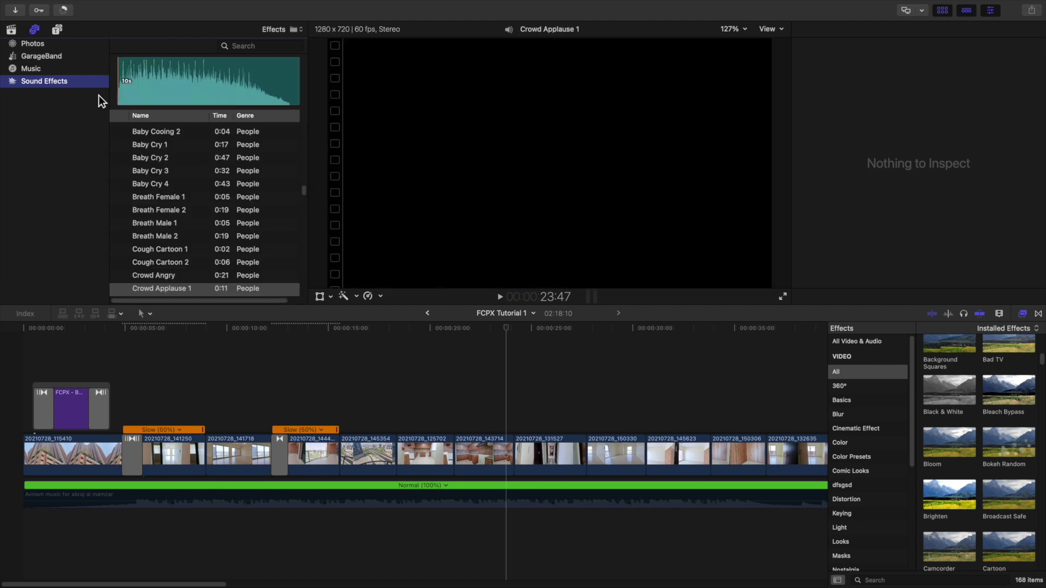
scroll(228, 250, down, 5)
scroll(228, 250, up, 7)
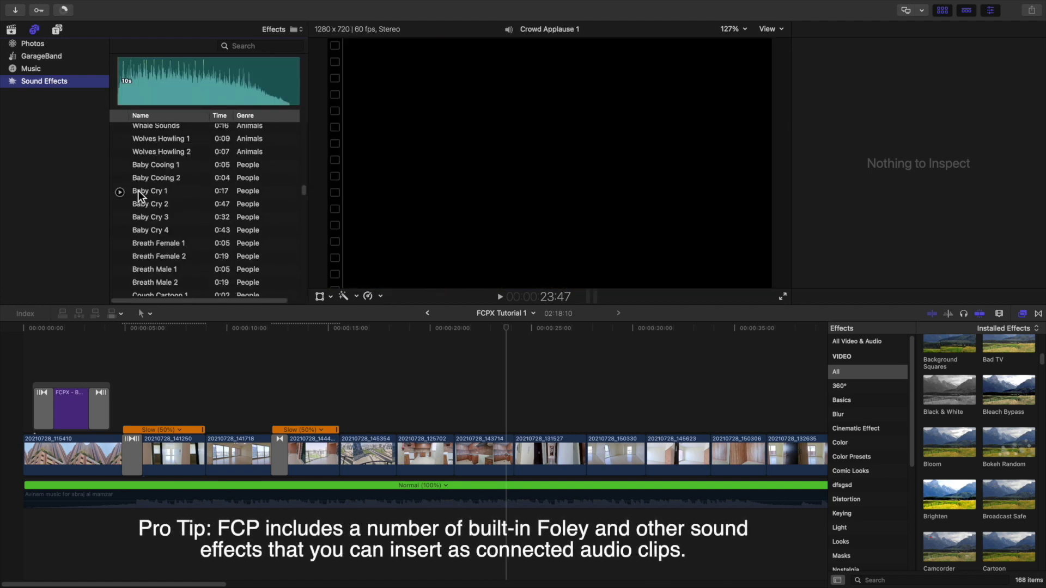
click(120, 192)
scroll(143, 213, down, 1)
scroll(144, 216, down, 8)
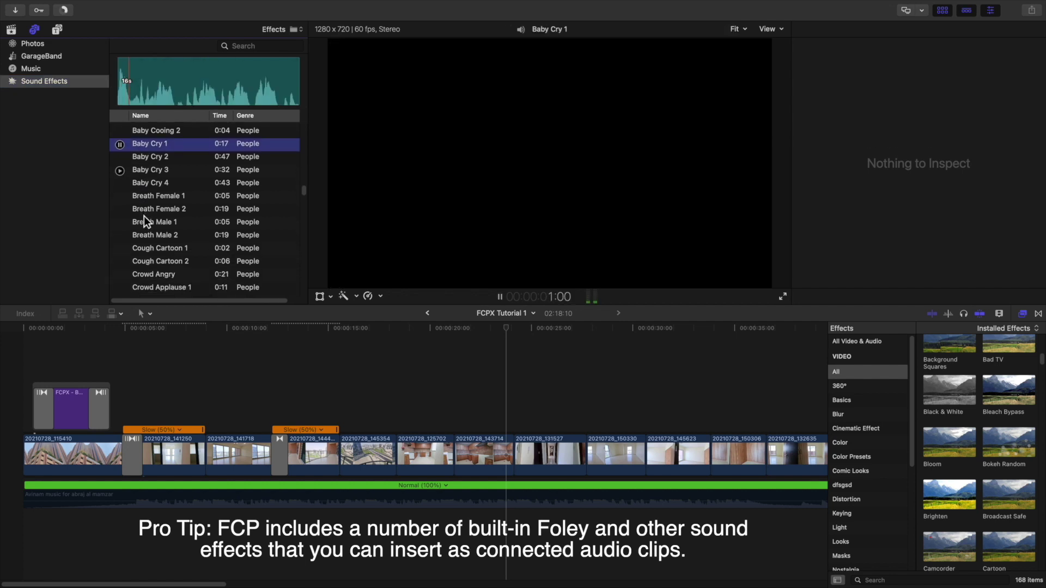
- Preview the Crowd Angry and Crowd Applause 3 sound effects in the list
click(122, 209)
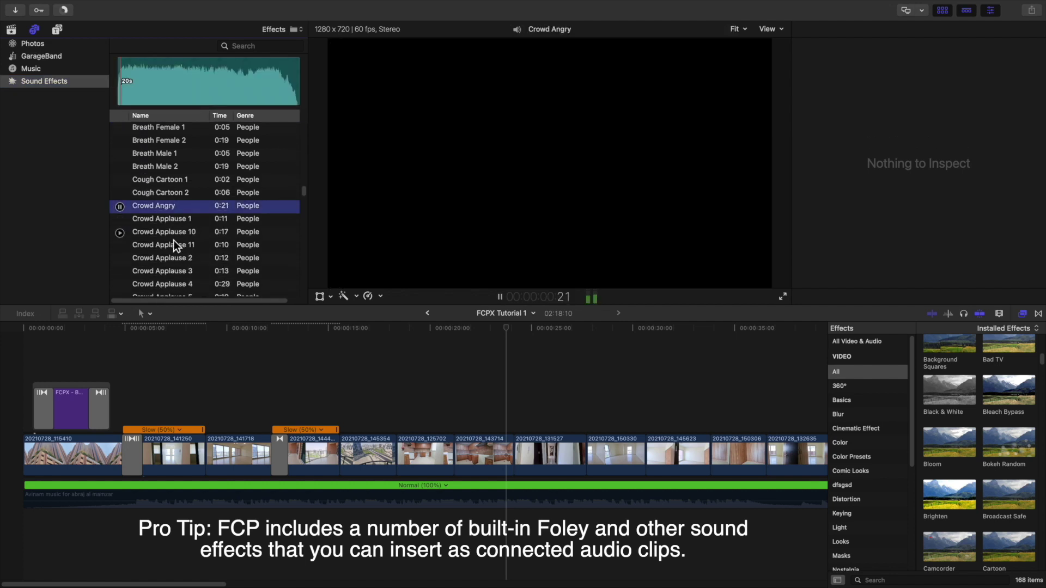
scroll(174, 240, down, 5)
click(121, 199)
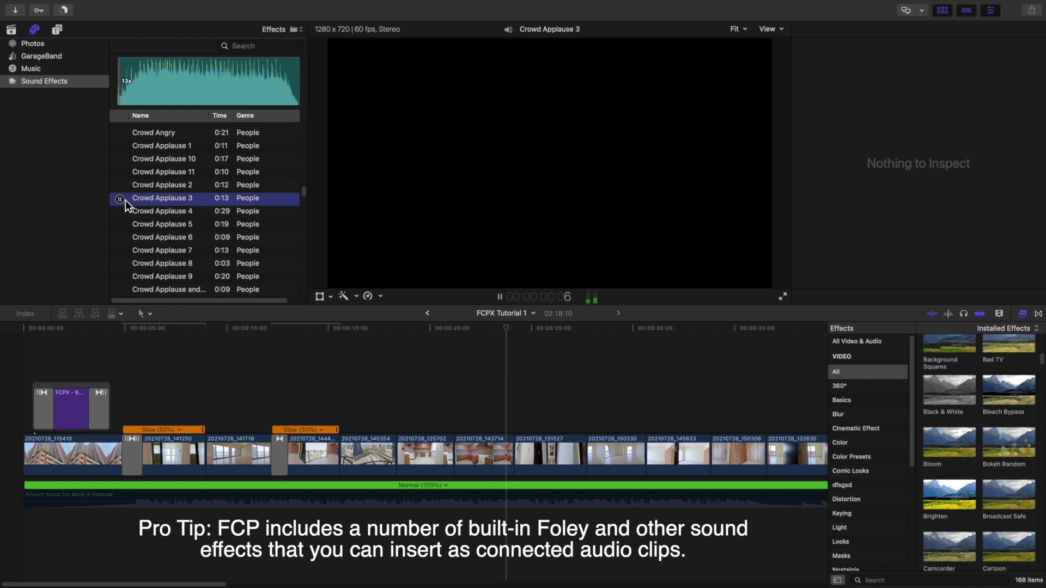
- Attach Crowd Applause 3 below the music as connected audio, aligned with the start of clip 20210728_141718
click(192, 487)
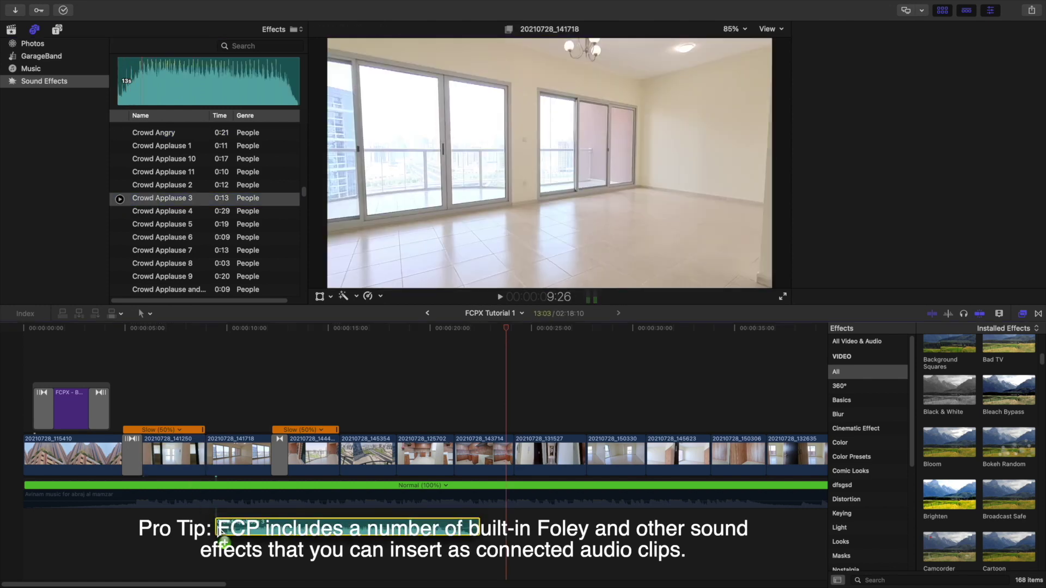
drag(152, 204, 209, 537)
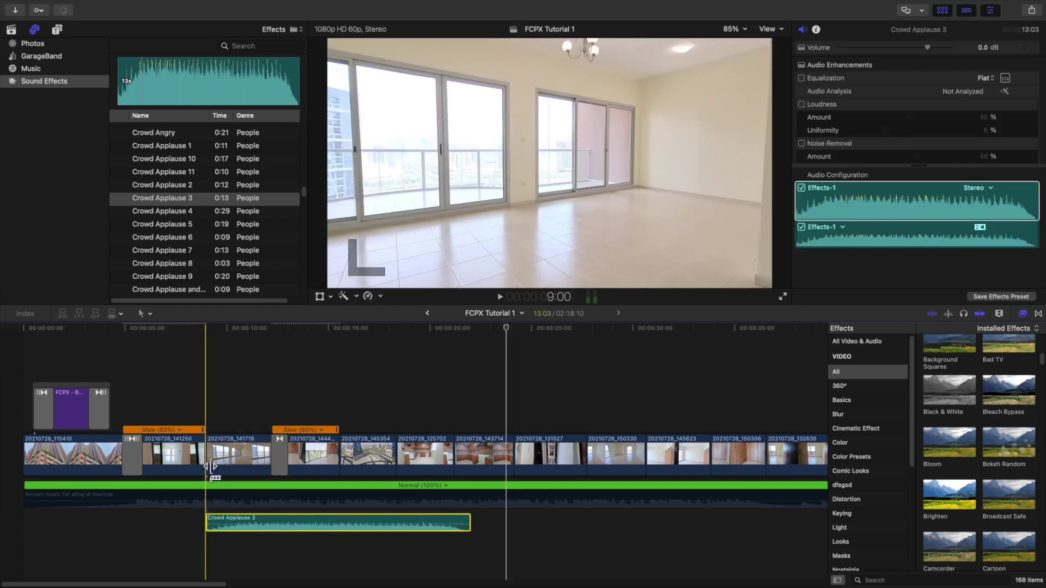
key(super+equal)
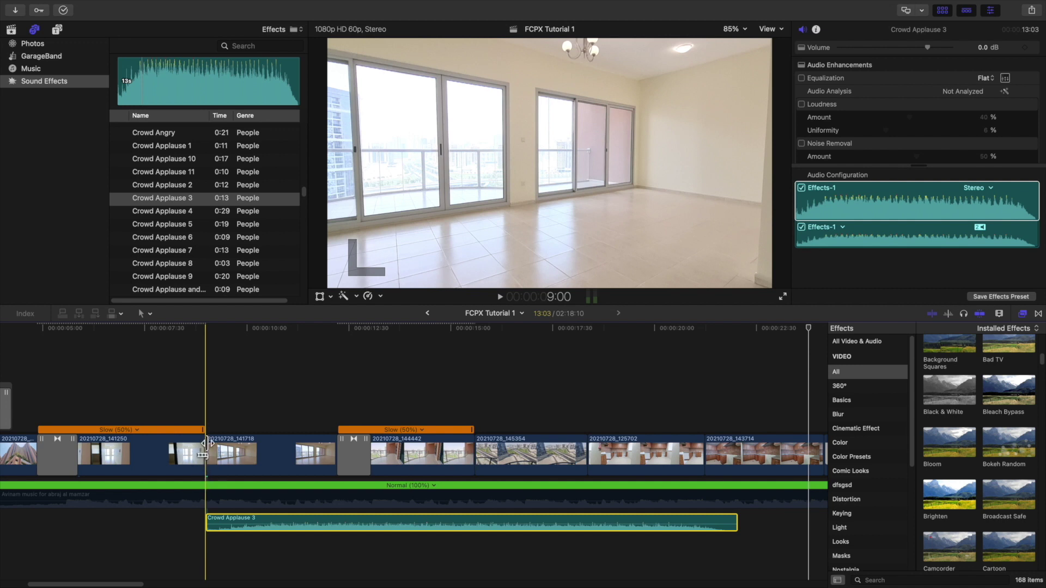
- Play the timeline from early in clip 20210728_141250, at 6:11, to hear the applause come in
click(145, 538)
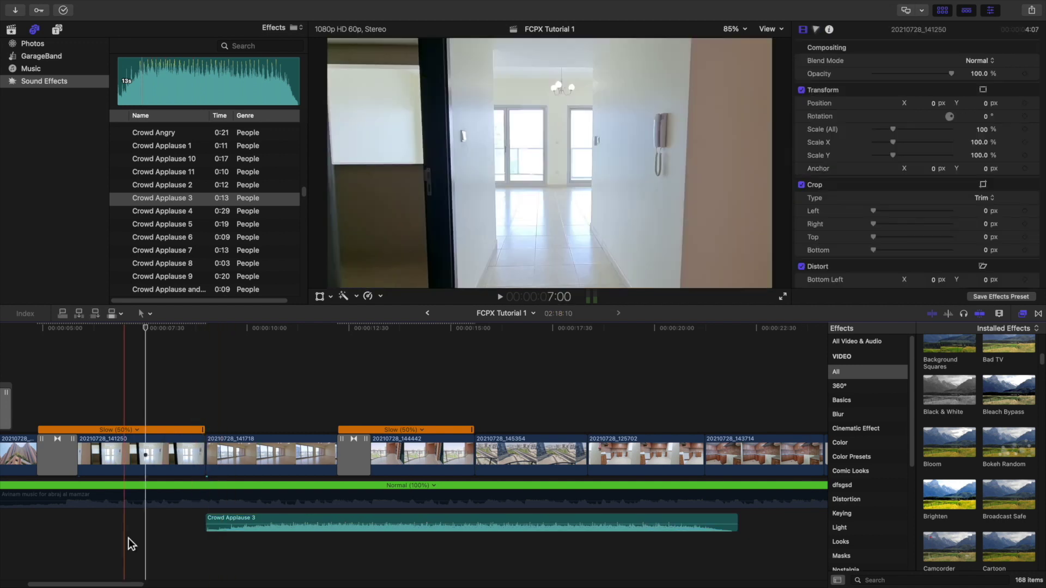
click(93, 534)
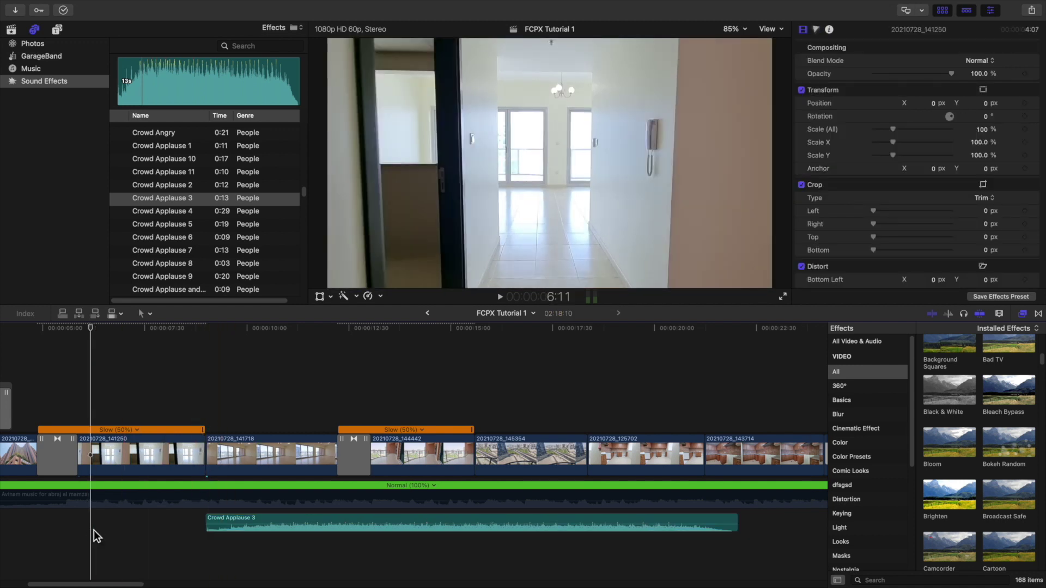
key(space)
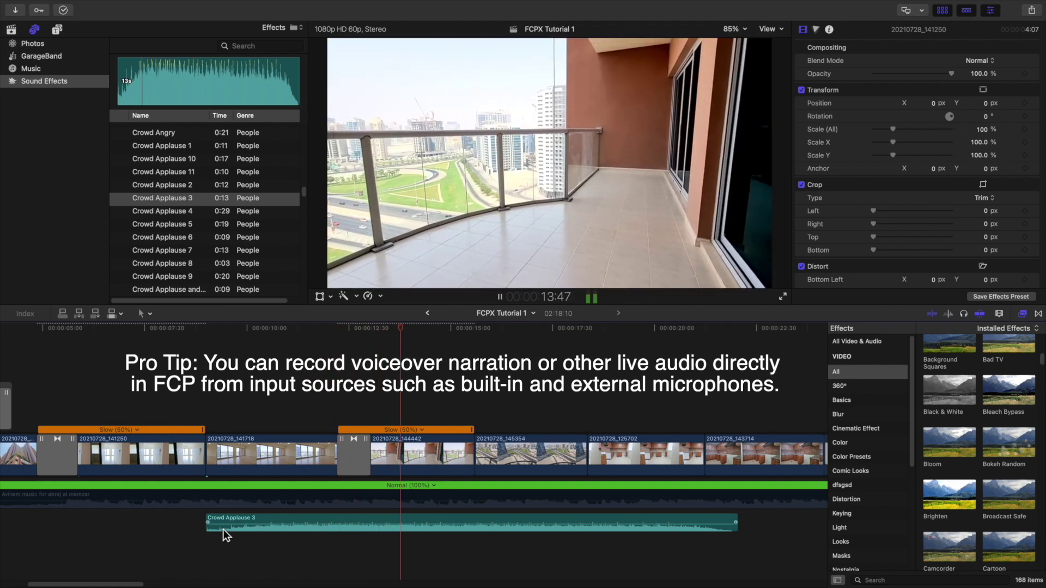
- Re-enable the Avinam music clip and play the timeline from near the end of clip 20210728_141250 to hear it with the applause
click(224, 521)
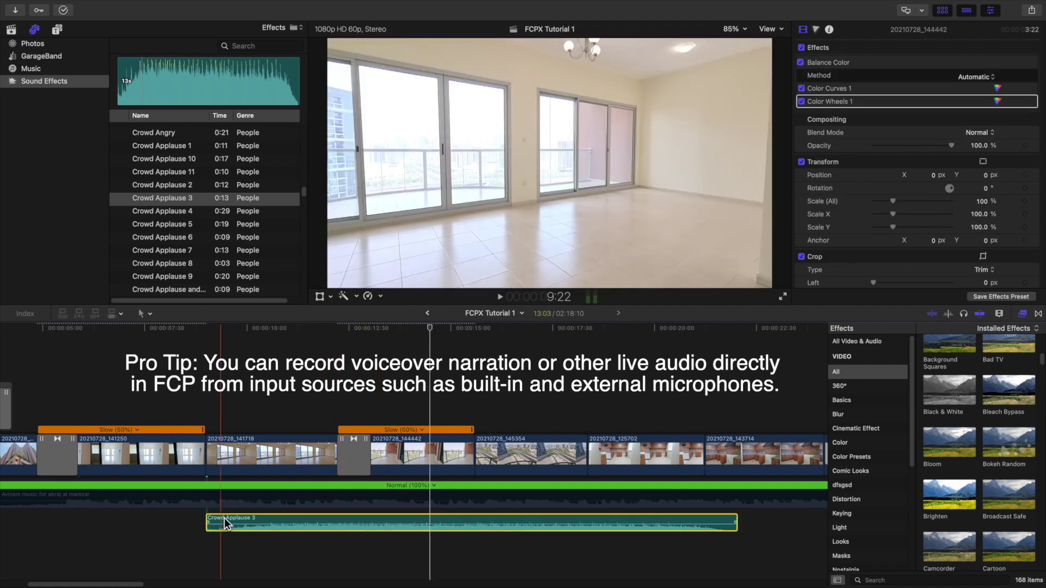
click(221, 503)
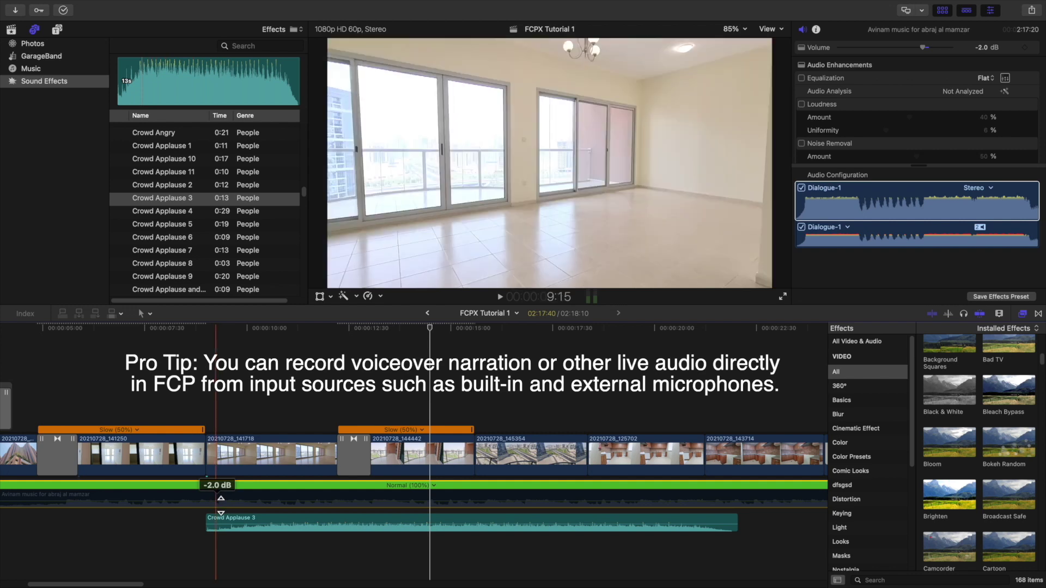
click(184, 559)
key(space)
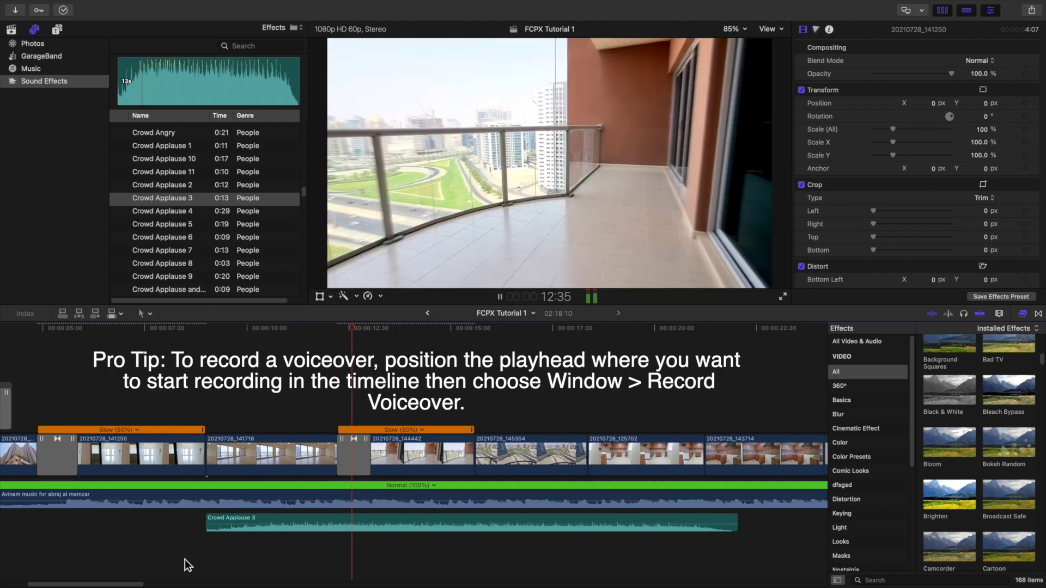
key(space)
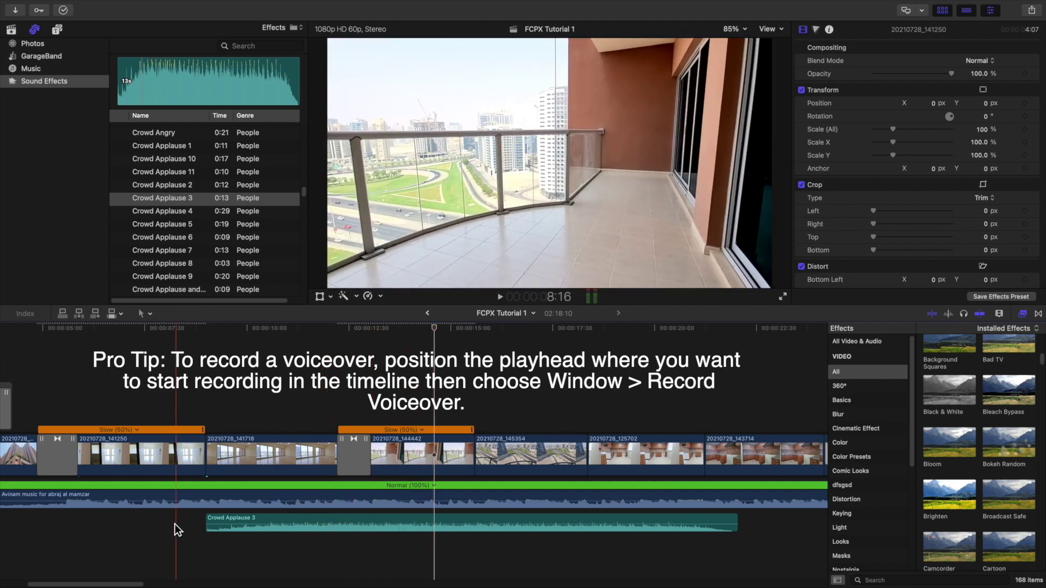
- Remove the Crowd Applause 3 clip from the timeline and look through the rest of the sound effects list
click(260, 530)
key(Delete)
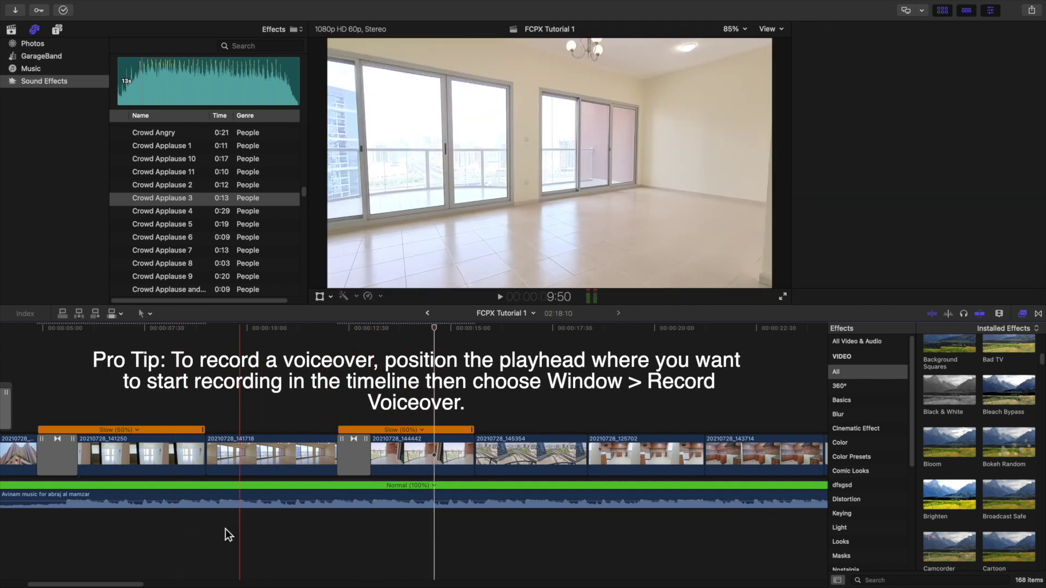
scroll(162, 192, down, 10)
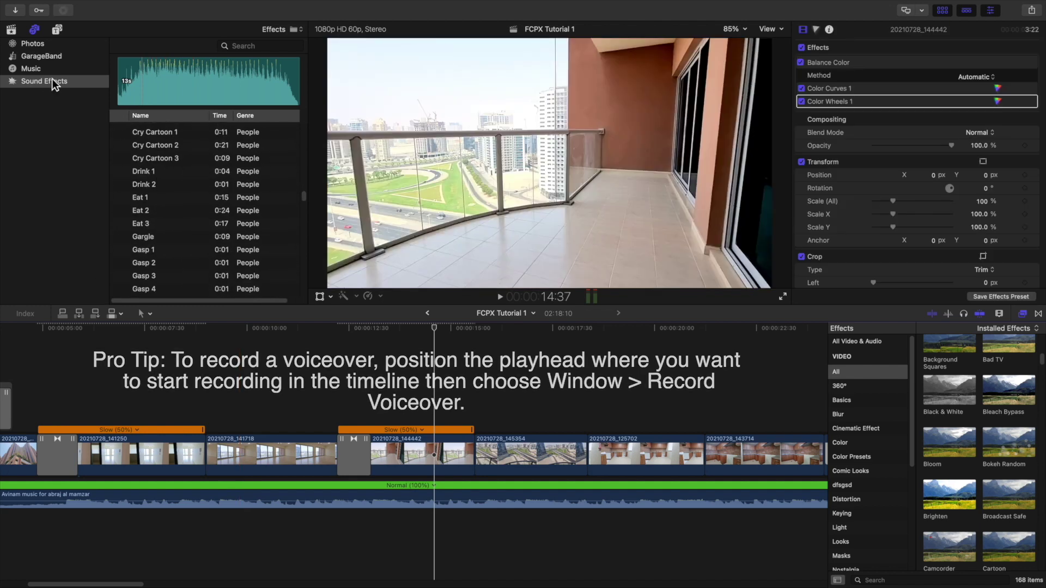
scroll(204, 233, down, 10)
scroll(204, 233, up, 15)
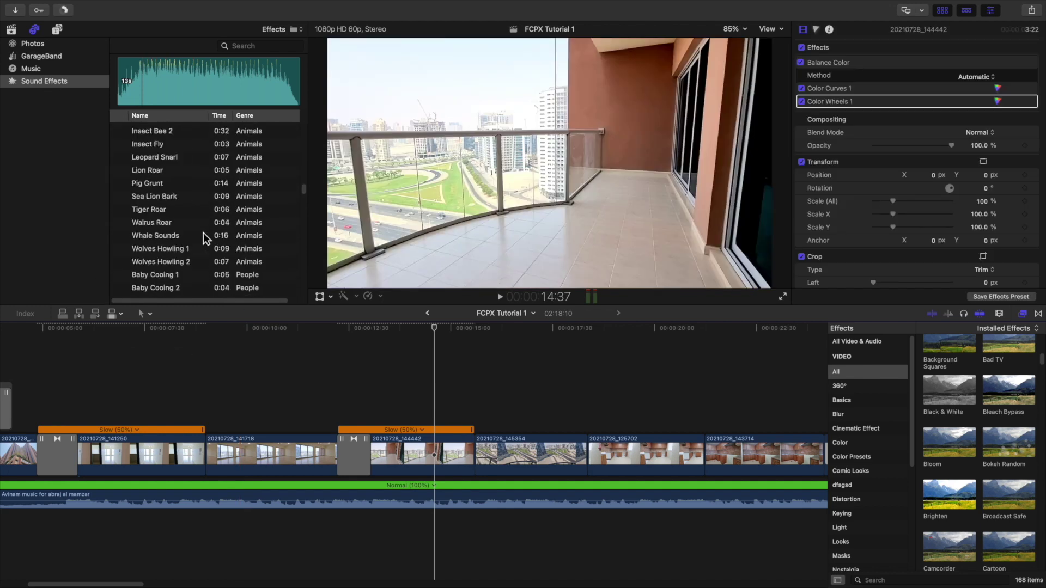
scroll(204, 234, down, 10)
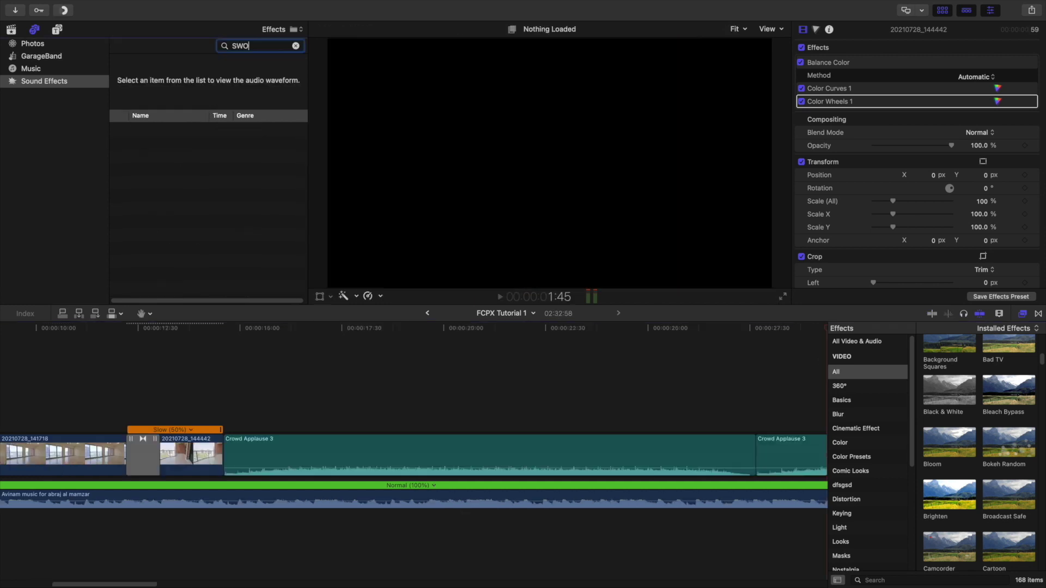
- Search the sound effects for "airplane" and preview Airplane Jet Fighter In Flight 2
key(BackSpace)
key(BackSpace)
key(BackSpace)
text(air)
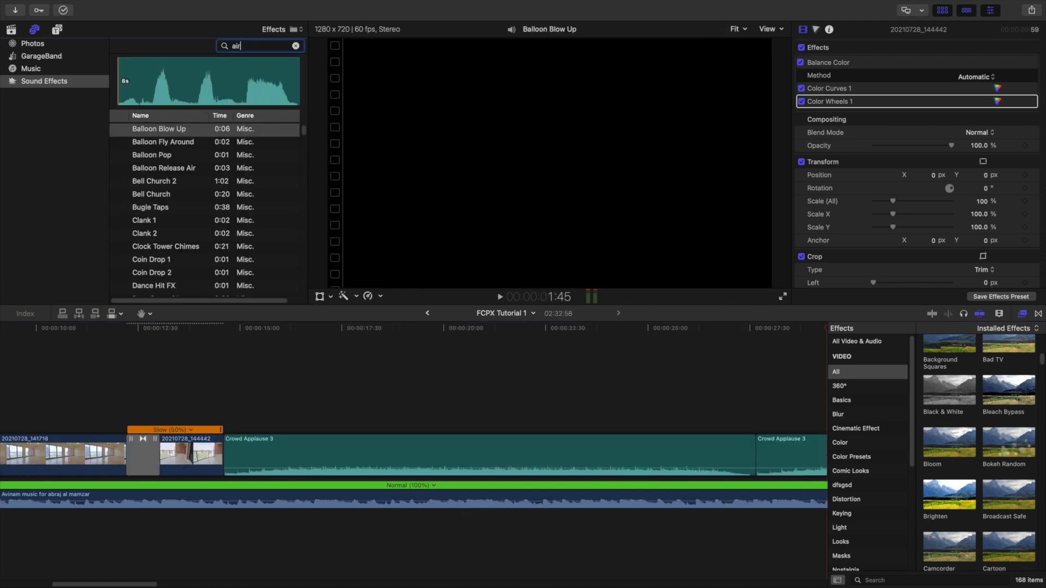
text(plane)
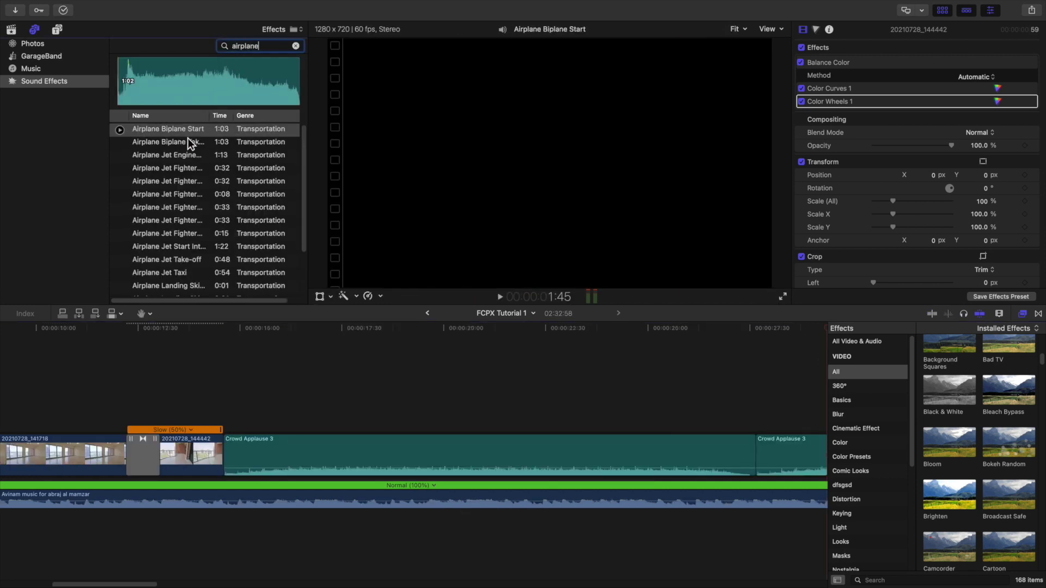
click(121, 183)
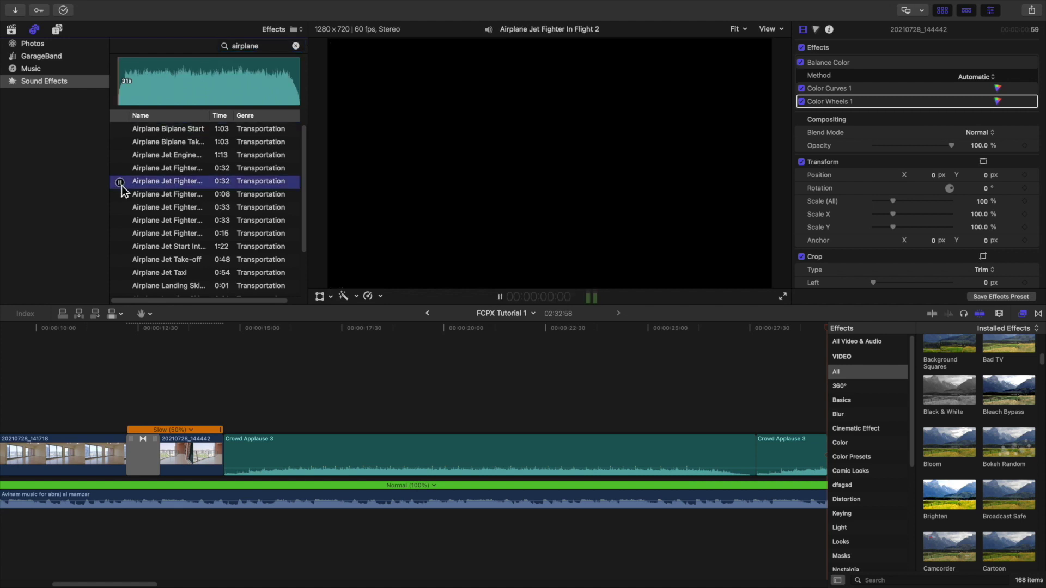
click(122, 186)
- Connect Airplane Jet Fighter In Flight 2 under clip 20210728_144442, and remove it along with the inserted Crowd Applause 3 clips
drag(174, 183, 143, 367)
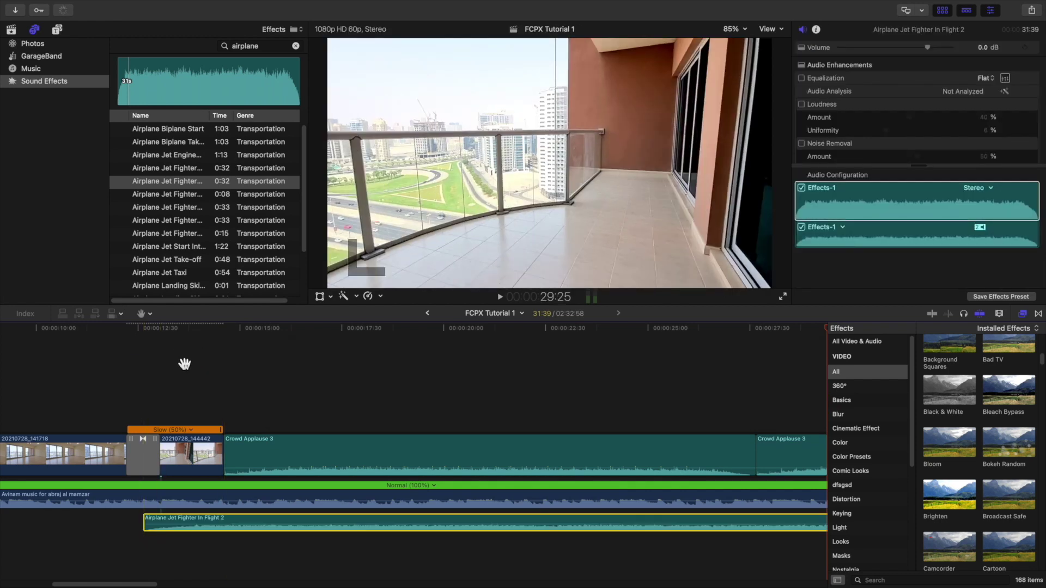
drag(146, 542, 143, 541)
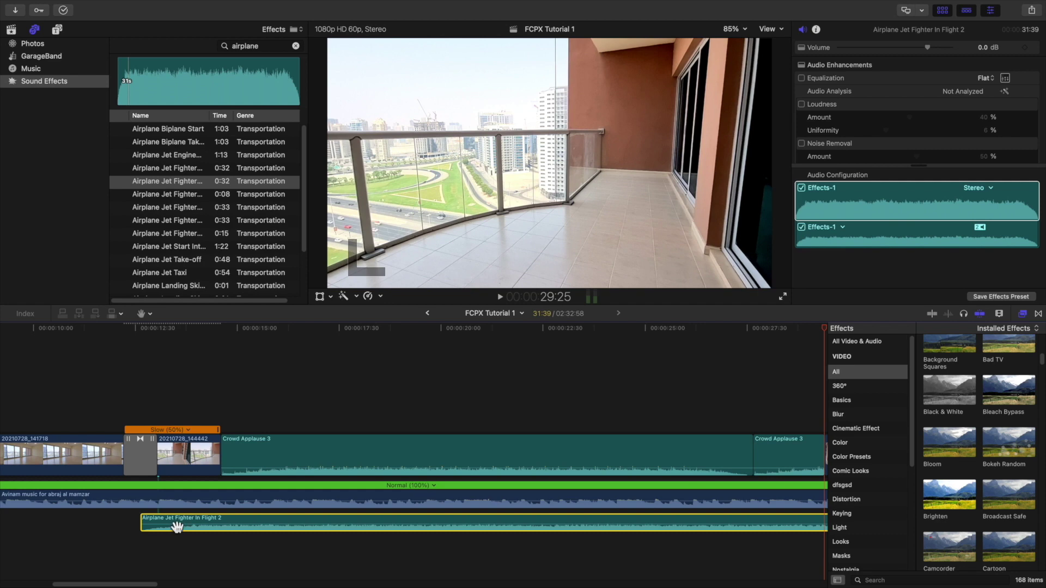
key(Delete)
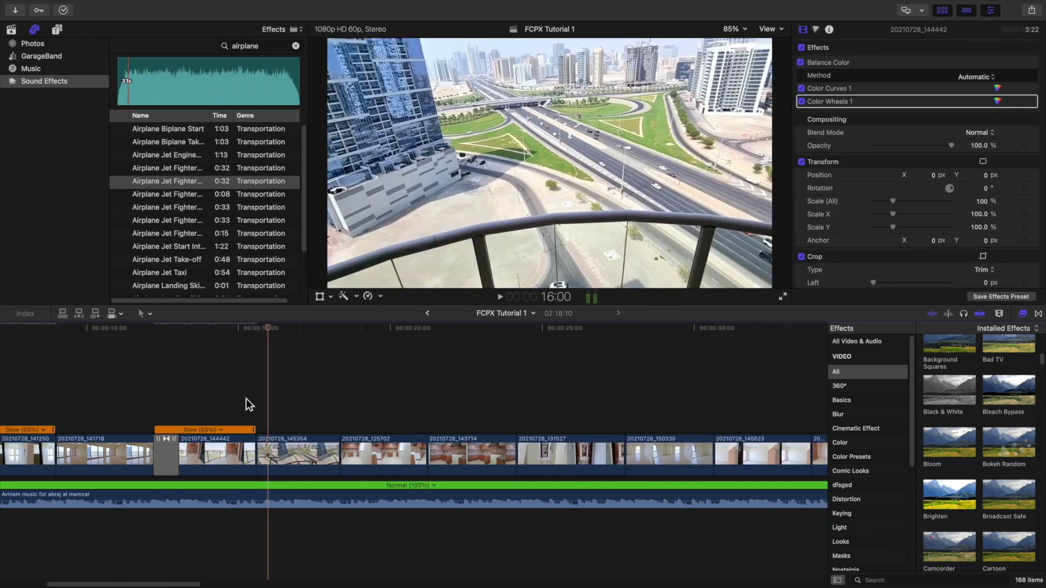
- Place the playhead on the highway view clip 20210728_145354 at 16:28 and select the clip
scroll(589, 388, right, 5)
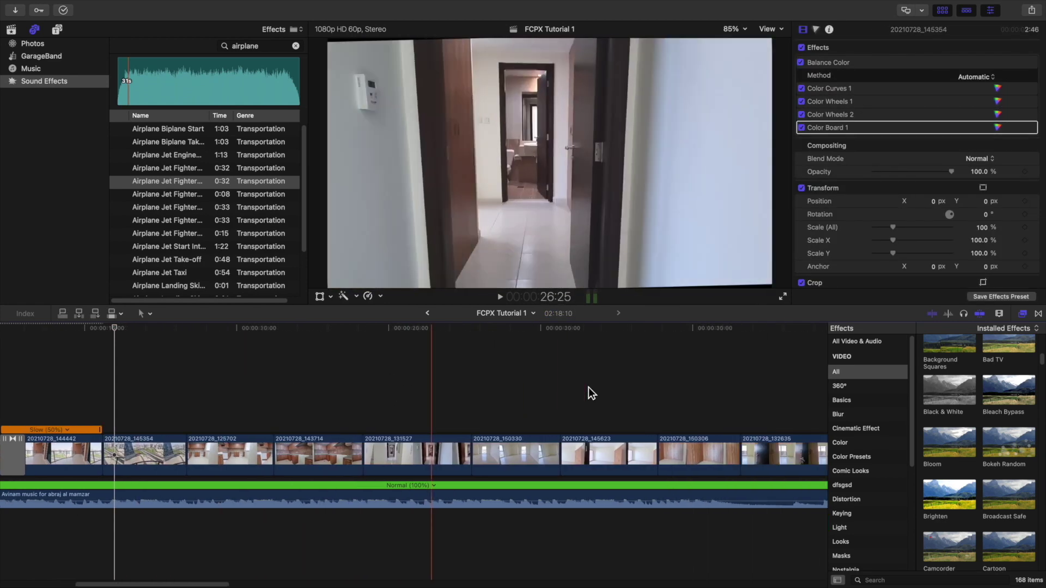
scroll(648, 388, left, 10)
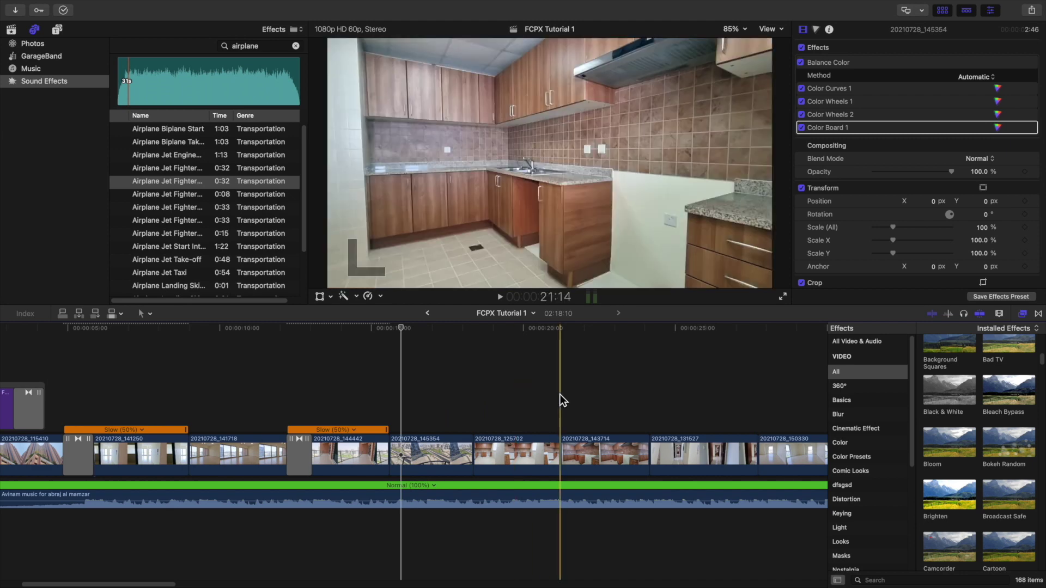
click(426, 446)
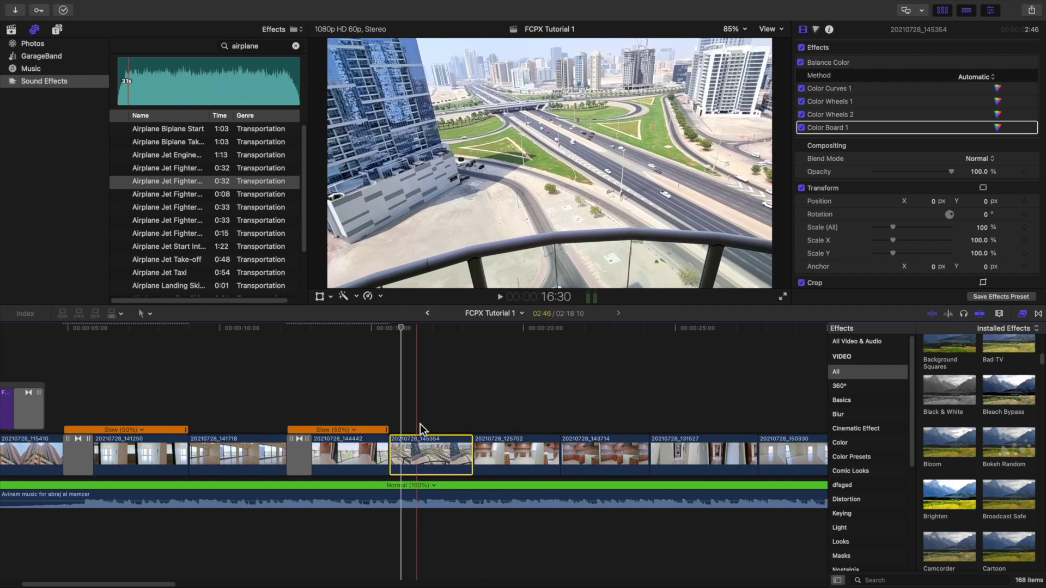
click(418, 410)
click(427, 468)
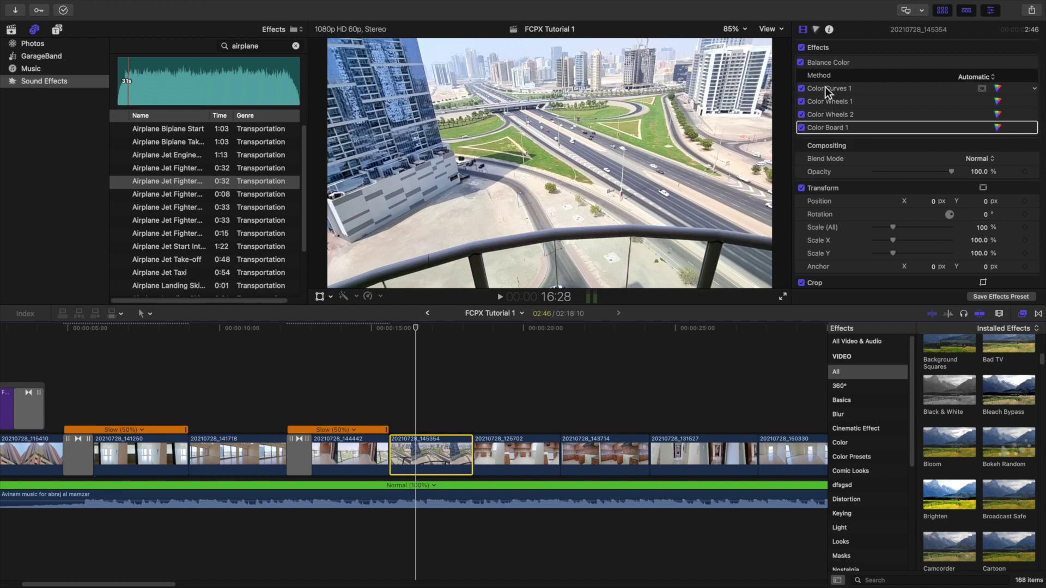
- Show Color Curves 1 in the clip's color corrections and slightly lower the luma curve's middle control point
click(819, 31)
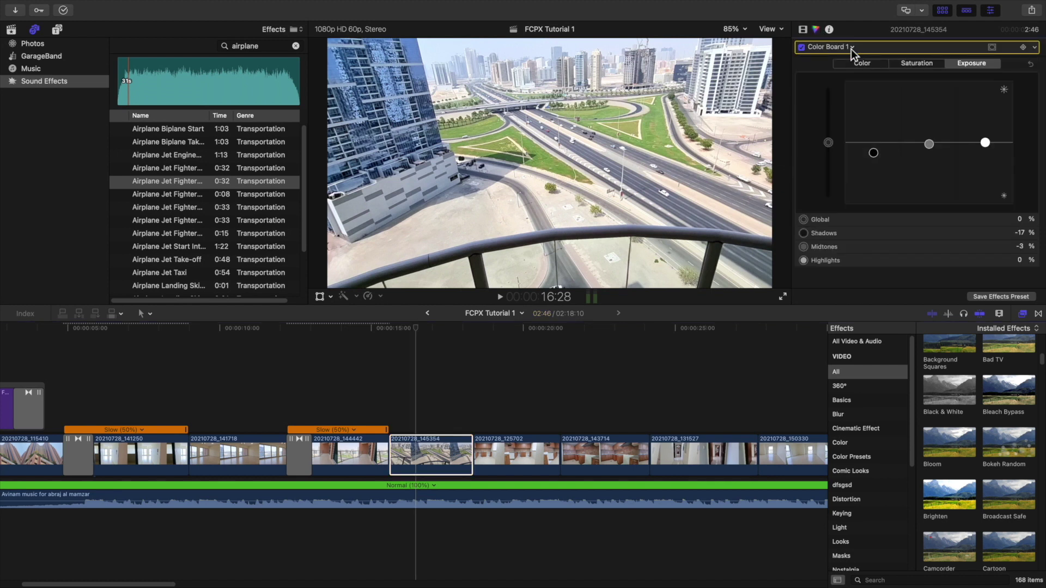
click(852, 47)
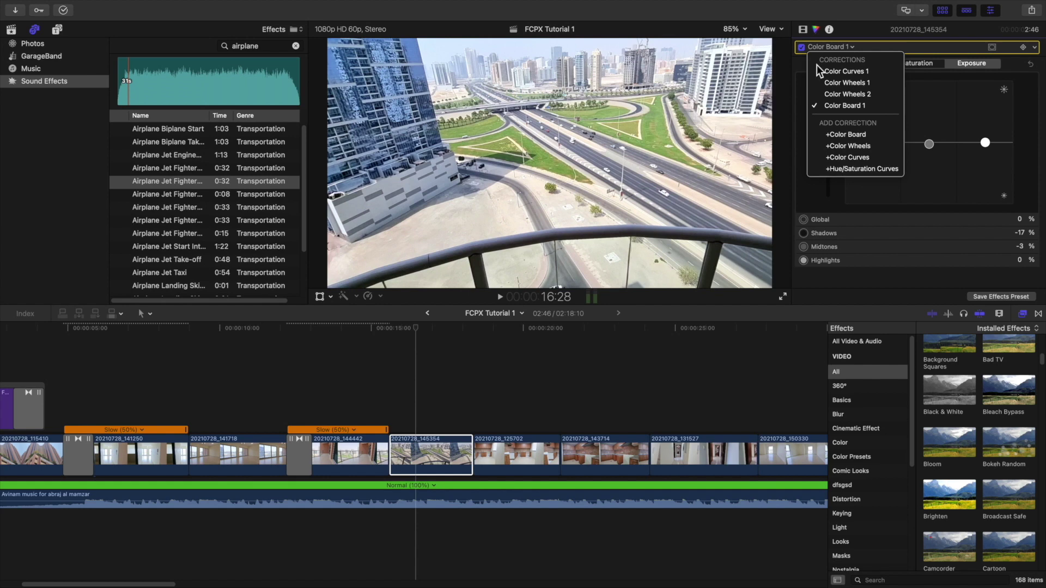
click(841, 72)
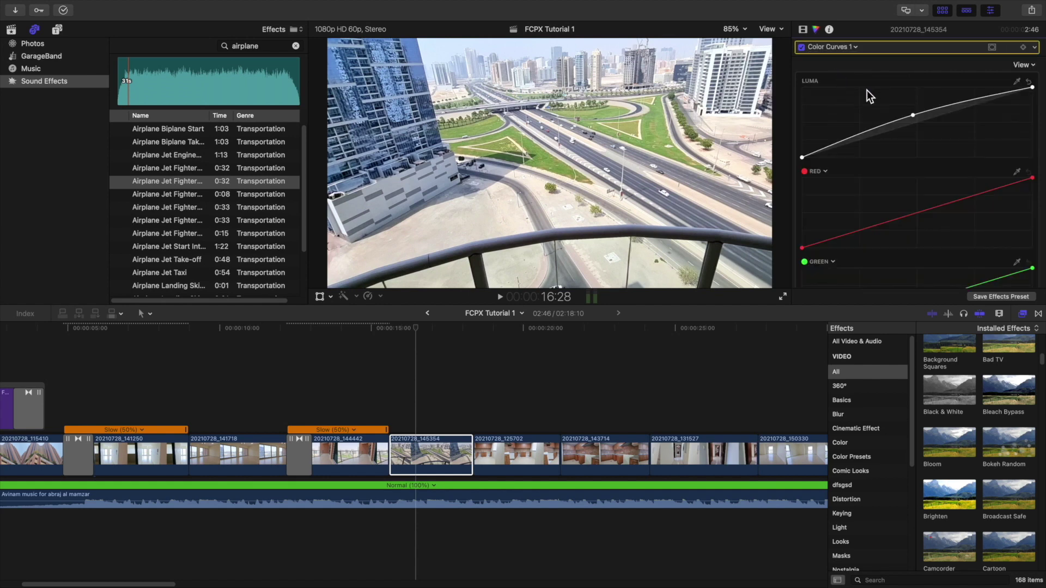
scroll(930, 217, down, 5)
scroll(929, 217, up, 5)
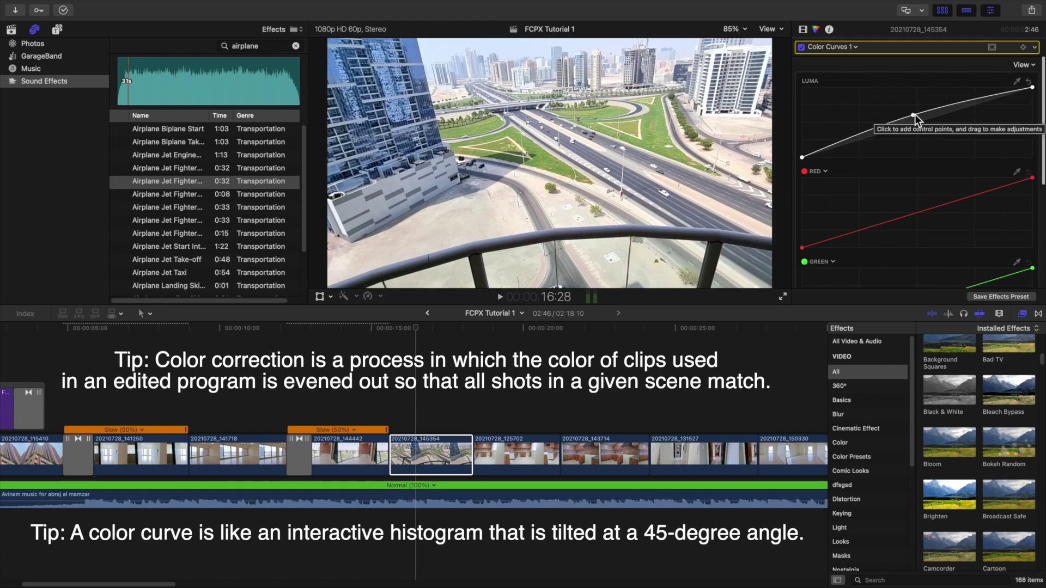
mouse_move(913, 117)
mouse_down()
mouse_move(918, 132)
mouse_move(892, 96)
mouse_move(932, 130)
mouse_move(910, 99)
mouse_move(922, 110)
mouse_move(840, 154)
mouse_move(835, 144)
mouse_move(916, 119)
mouse_move(898, 110)
mouse_move(913, 117)
mouse_up()
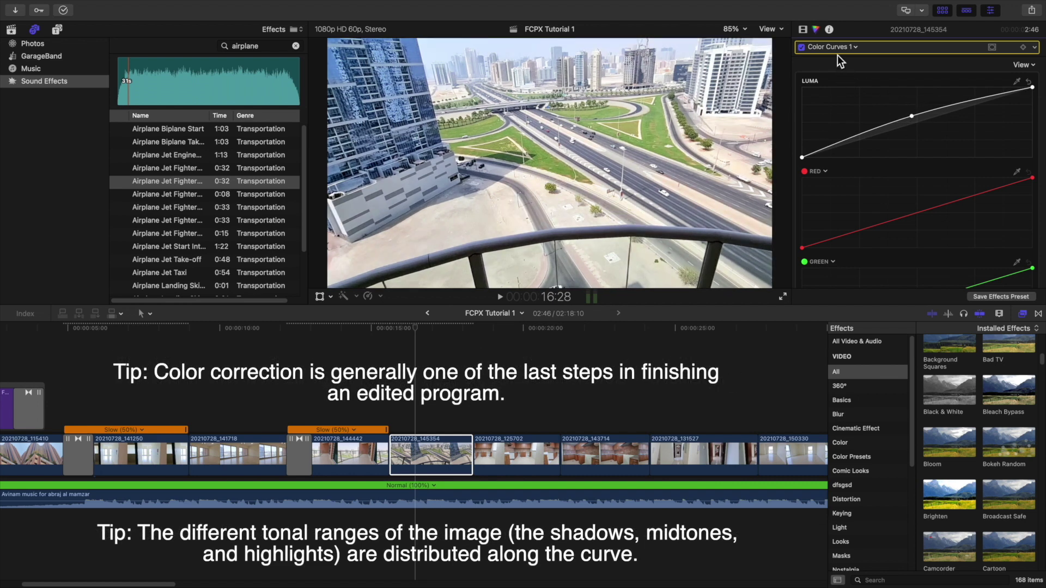
- Examine the red, green and blue curves of Color Curves 1, and show the wheels of the Color Wheels 1 correction
click(854, 48)
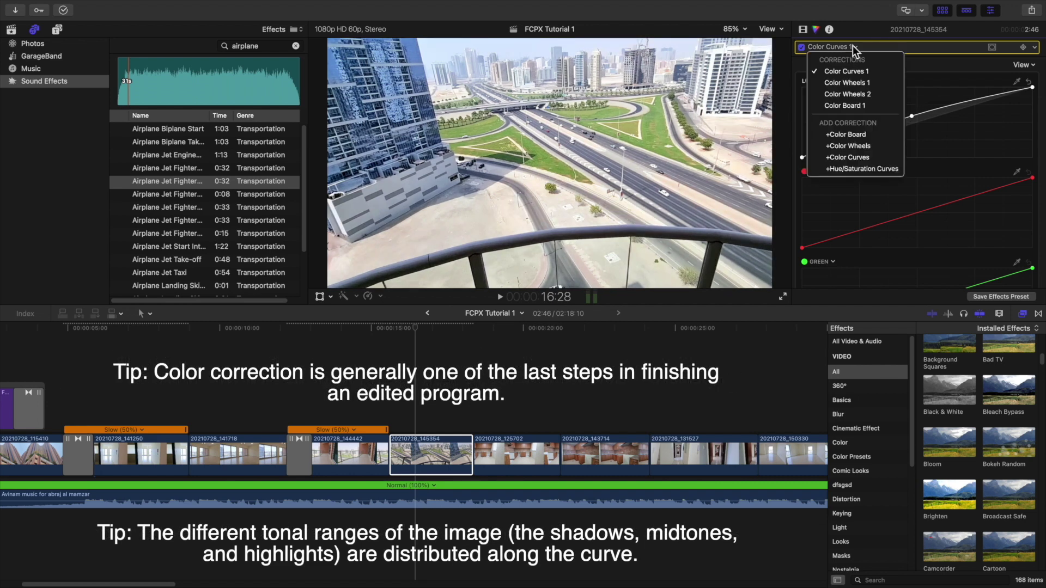
click(853, 48)
scroll(905, 164, down, 3)
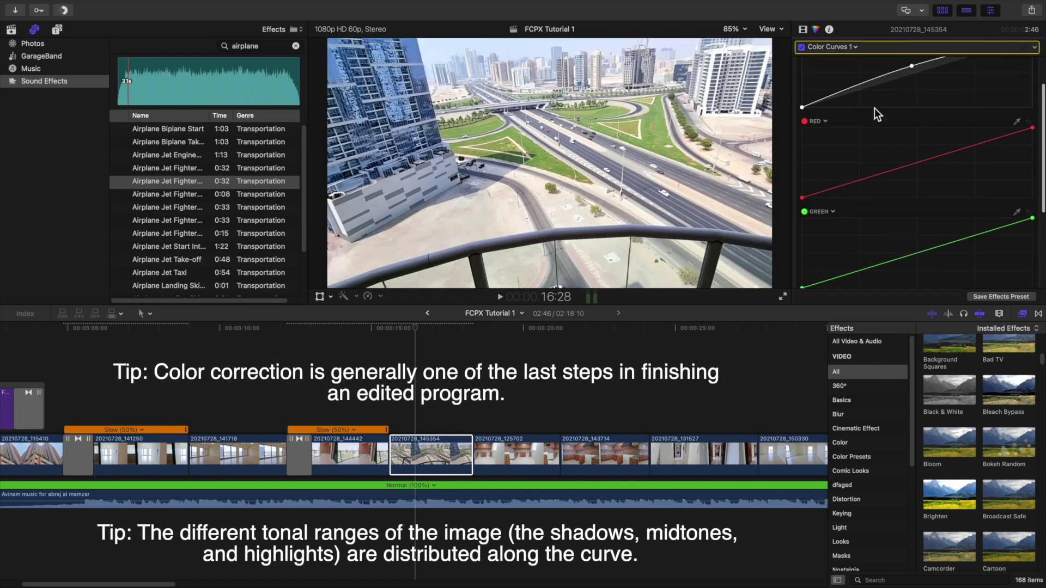
scroll(865, 191, down, 5)
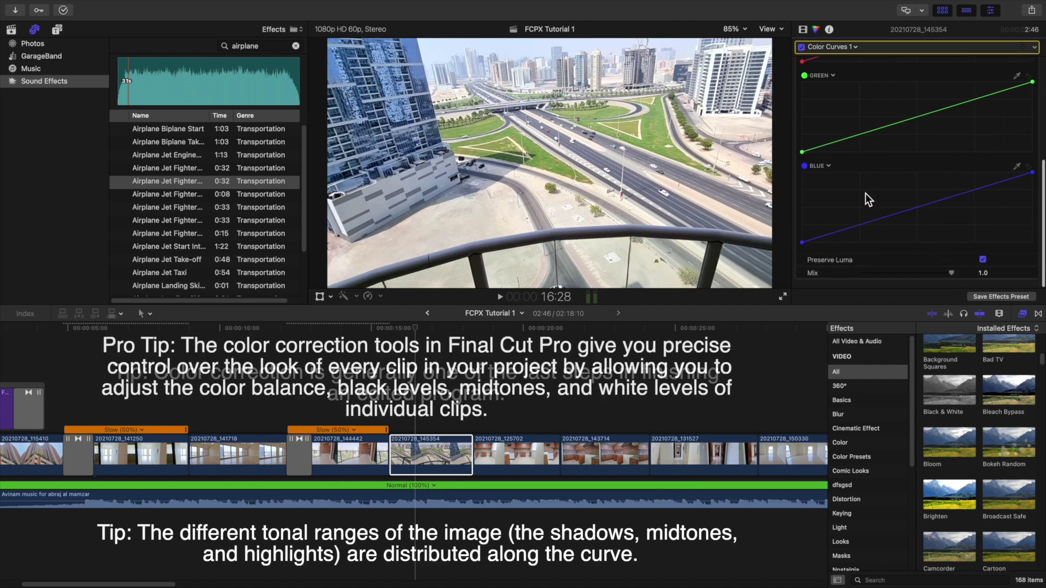
scroll(865, 194, up, 8)
click(847, 47)
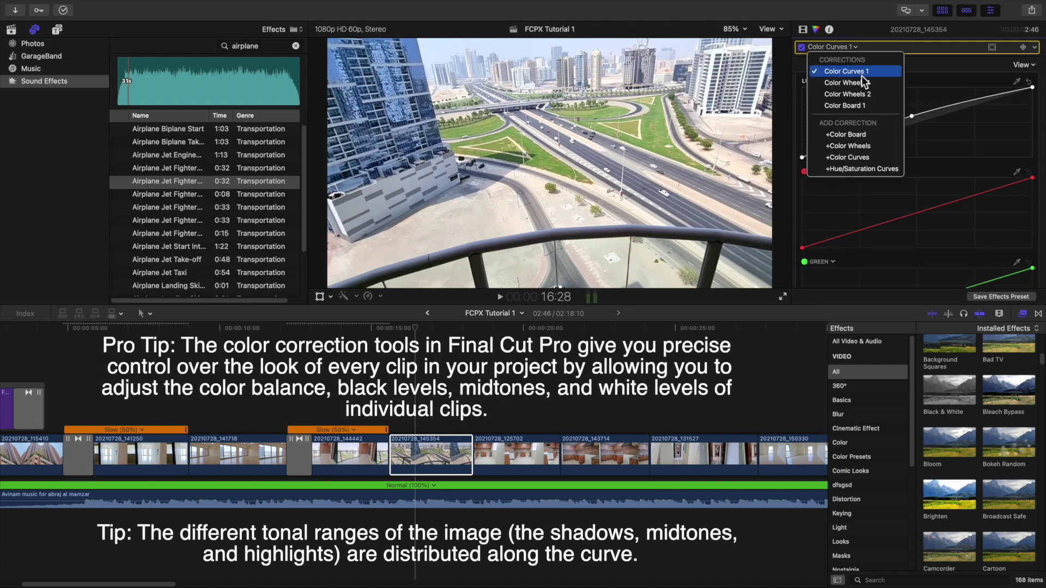
click(847, 83)
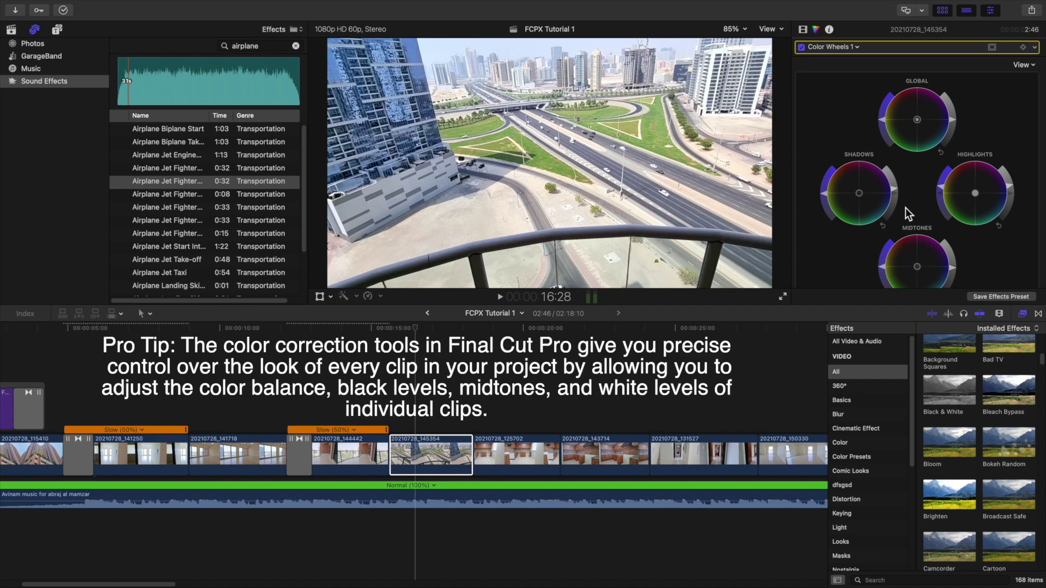
scroll(906, 208, down, 5)
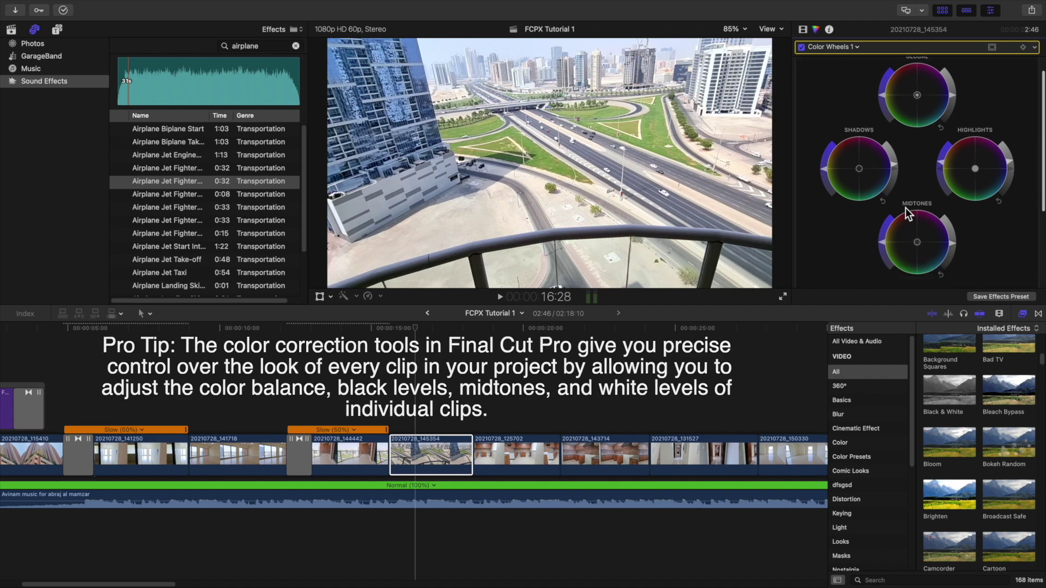
scroll(906, 79, up, 4)
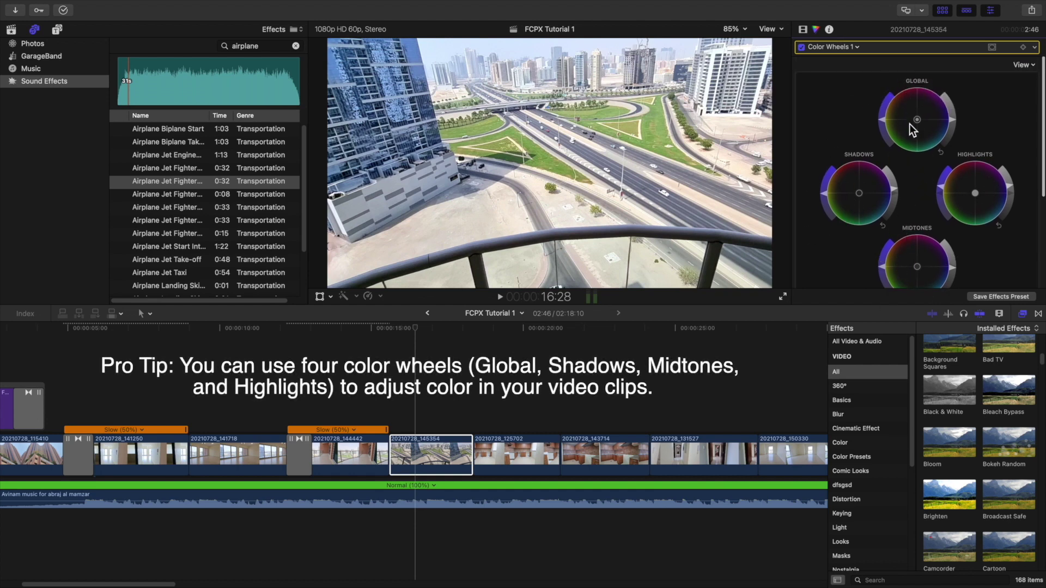
- Try brightening clip 20210728_145354 and tinting it green with the Global color wheel, and reset that wheel
click(431, 453)
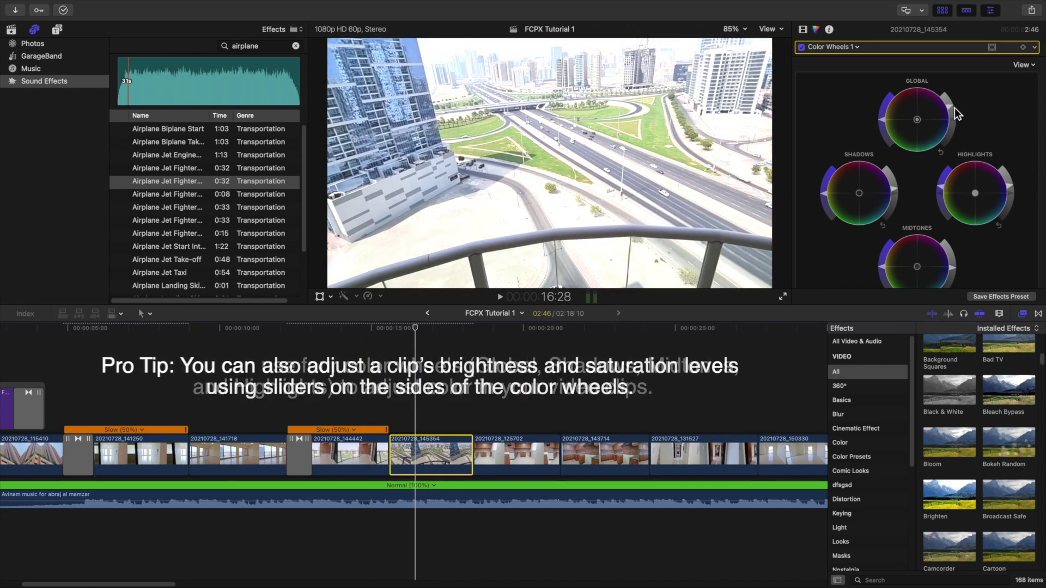
drag(962, 148, 960, 122)
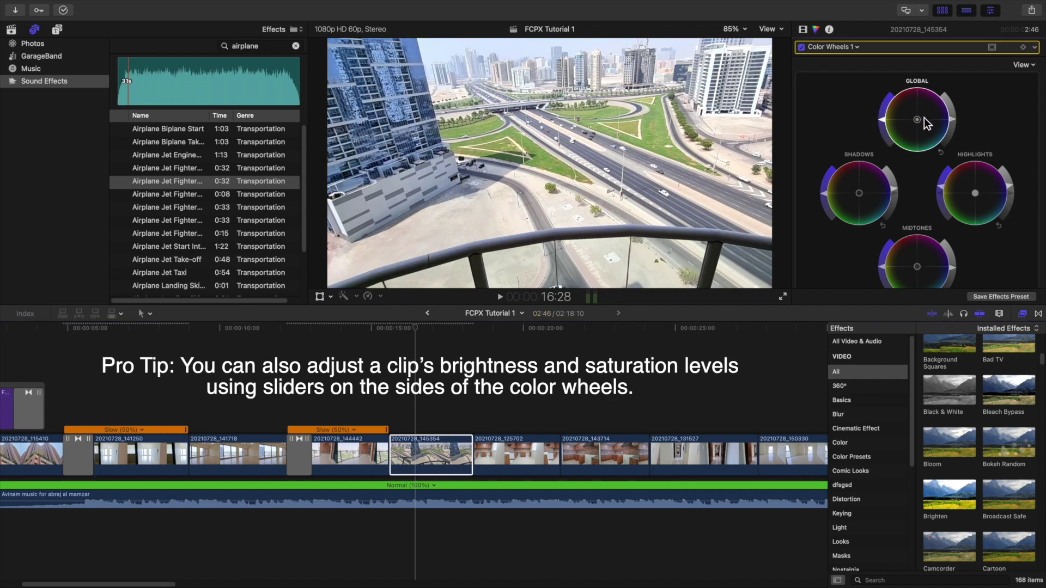
drag(920, 121, 878, 149)
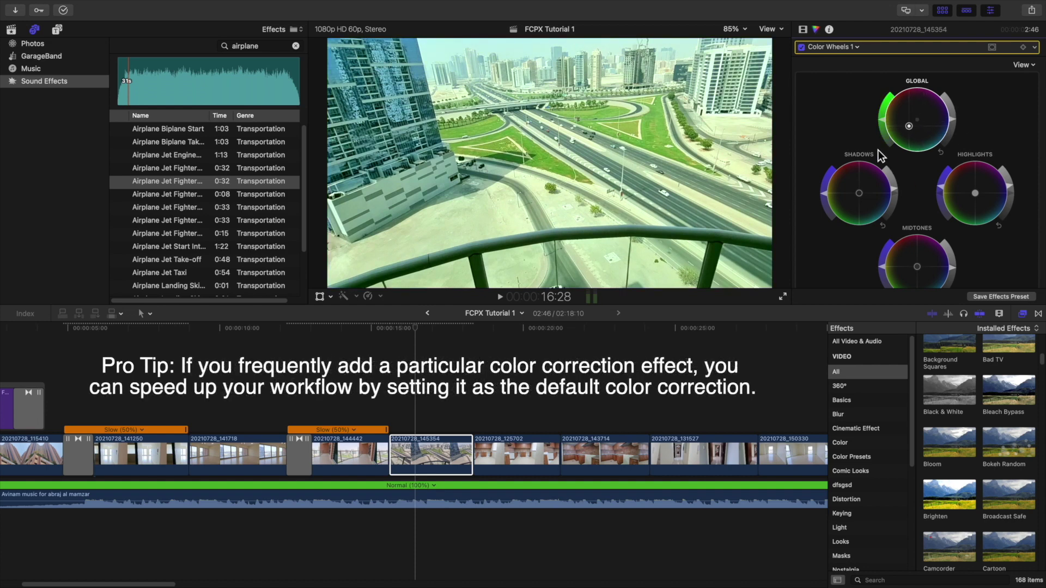
drag(924, 113, 947, 143)
click(940, 152)
- Try raising the brightness of the Highlights color wheel and undo the change
scroll(982, 257, down, 5)
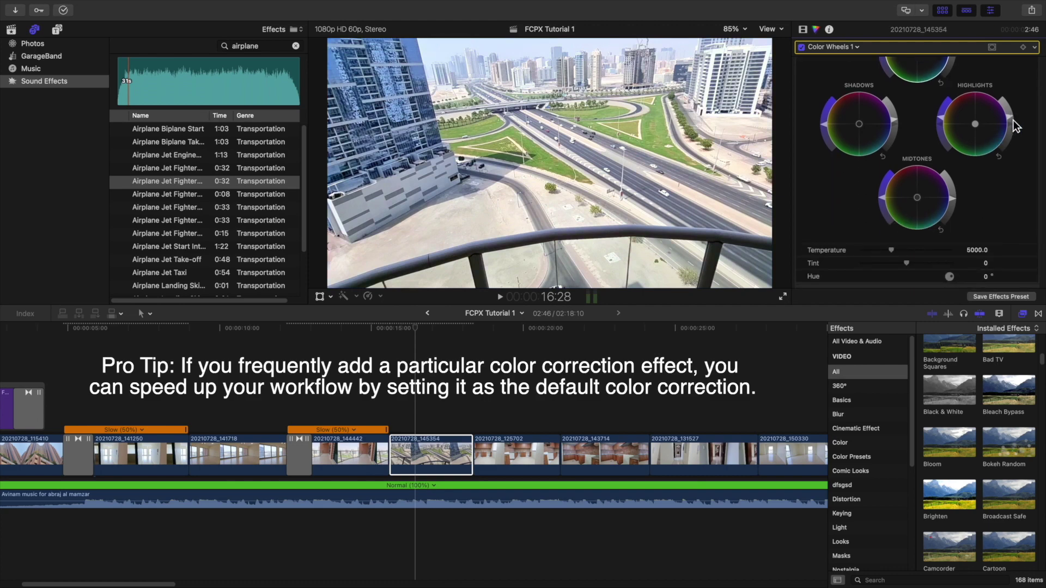
drag(1010, 116, 1021, 90)
key(super+z)
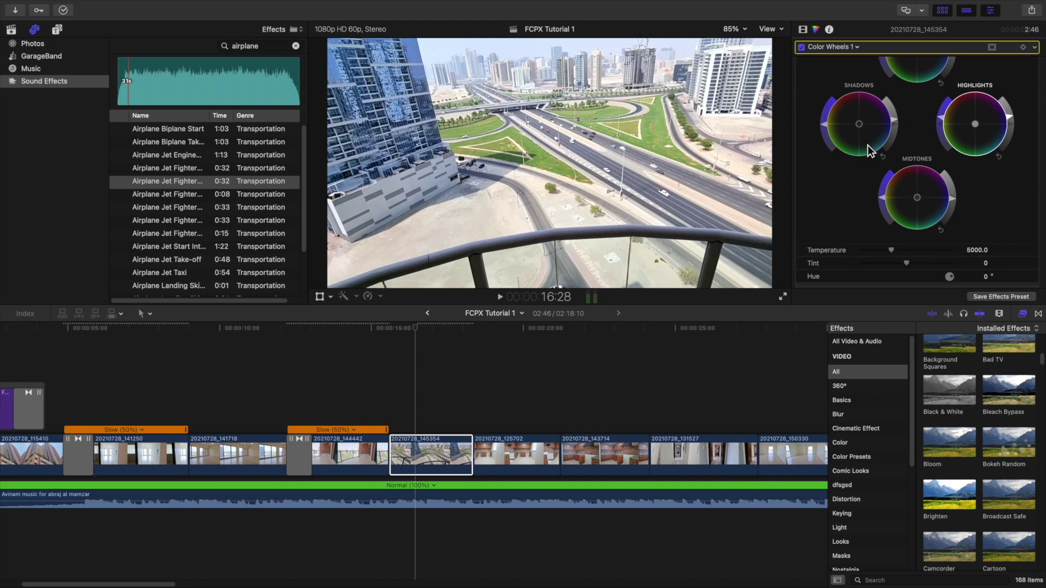
scroll(901, 172, down, 3)
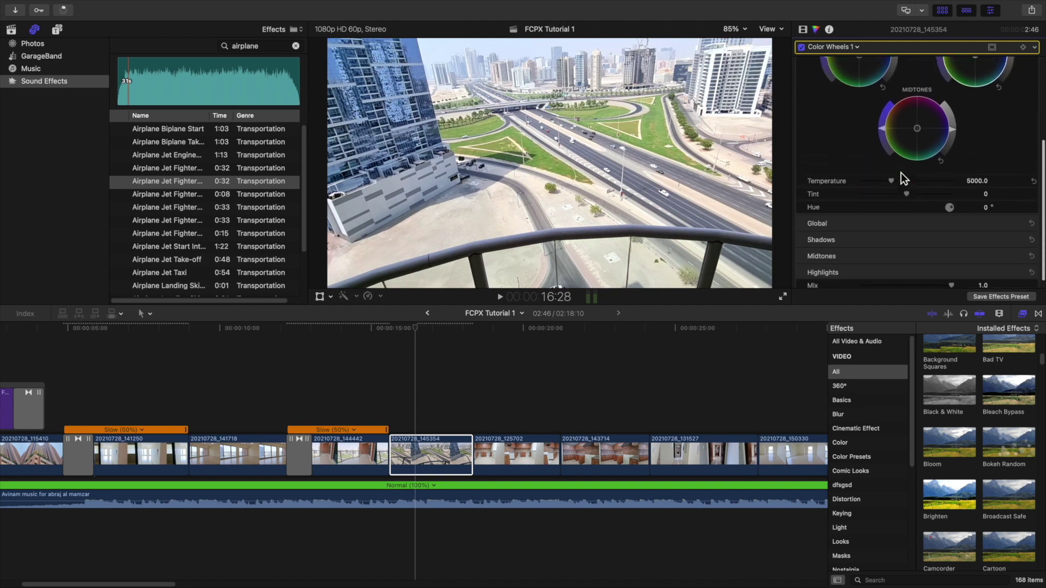
scroll(901, 172, up, 5)
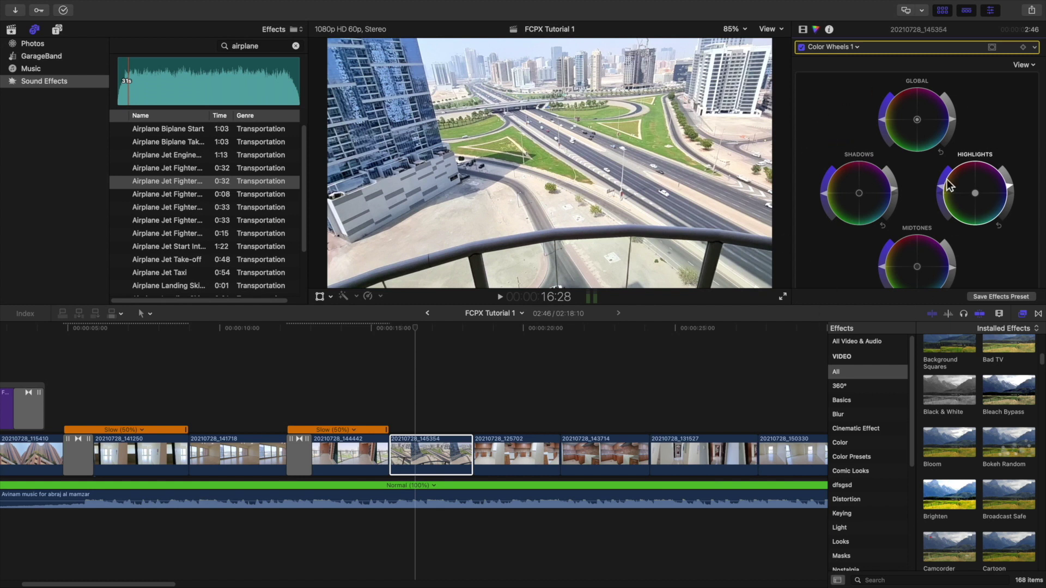
- Show the Color Board 1 correction and view its Color and Exposure controls
click(857, 47)
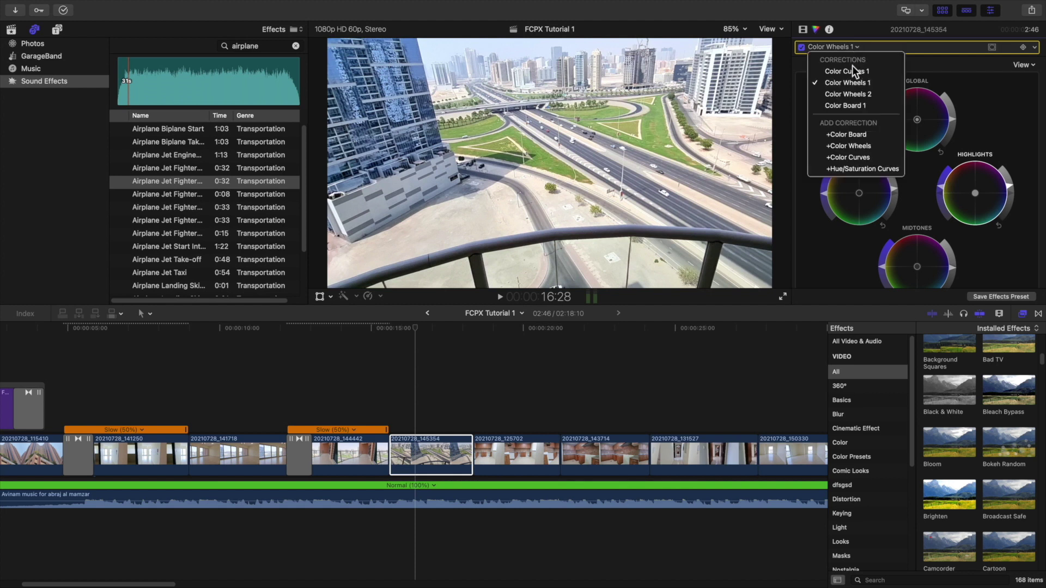
click(861, 109)
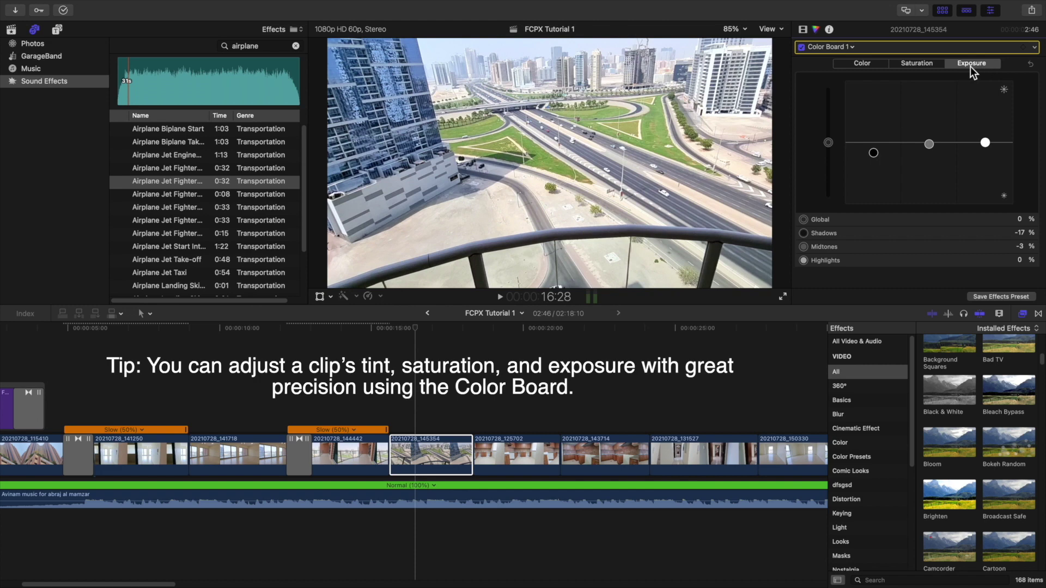
click(867, 64)
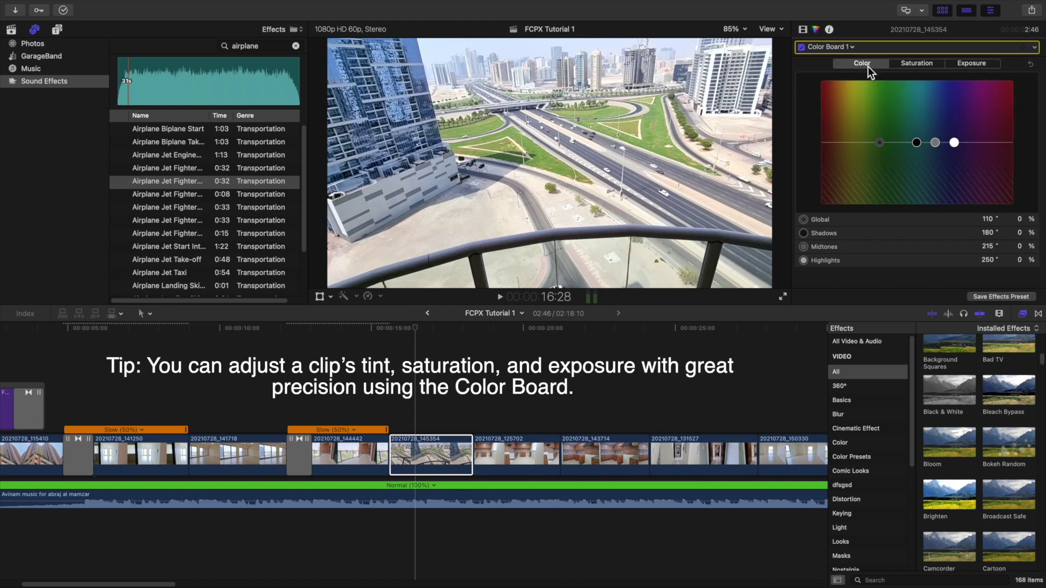
click(973, 63)
- Try raising the highlights exposure to 87% and the midtones exposure to 42%, and undo both changes
drag(982, 143, 985, 89)
drag(929, 145, 929, 116)
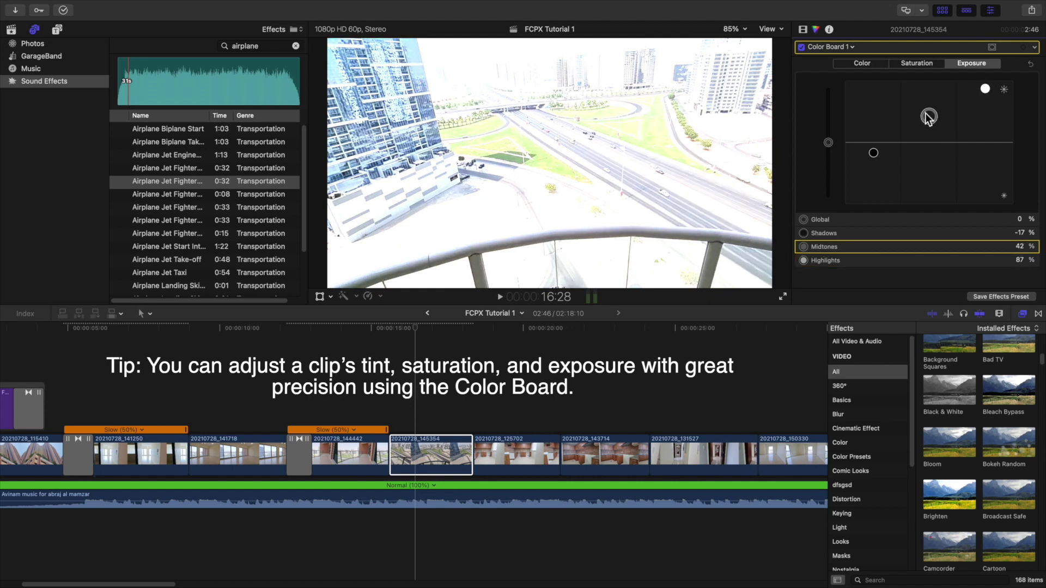
key(super+z)
key(super+z)
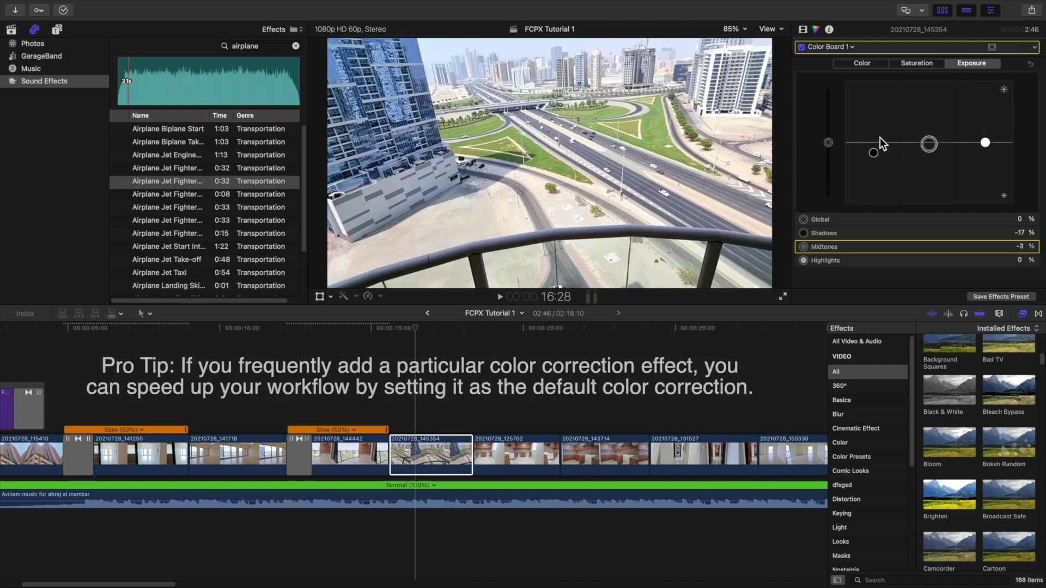
- Try raising the shadows exposure and adjusting the highlights and midtones exposure on the Color Board, undoing these changes
mouse_move(874, 152)
mouse_down()
mouse_move(873, 109)
mouse_move(874, 137)
mouse_up()
key(super+z)
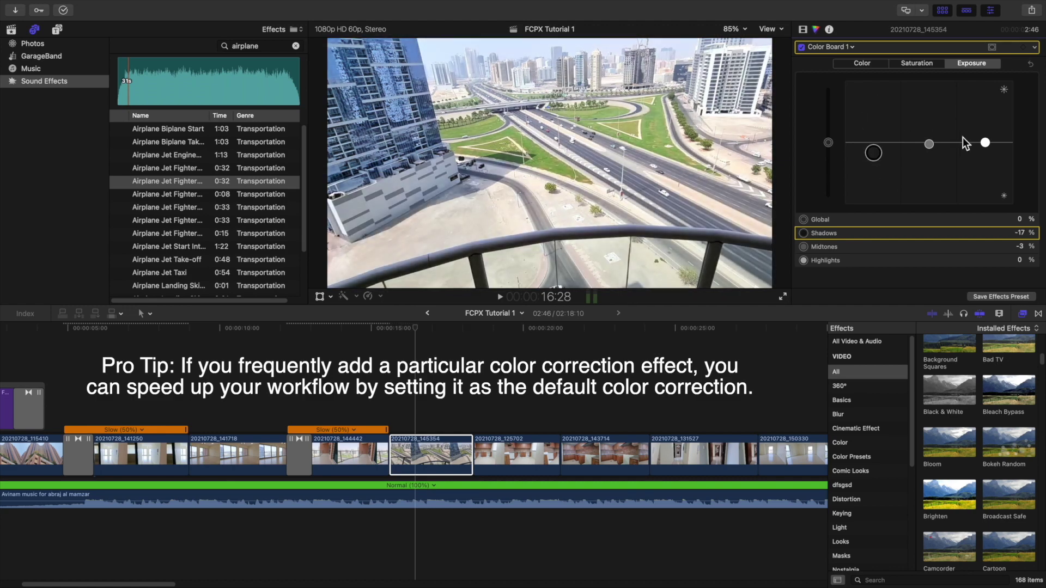
drag(985, 149, 928, 159)
key(super+z)
key(super+z)
- Try lowering the shadows exposure further and setting the highlights saturation to -34%, and revert both adjustments
click(922, 64)
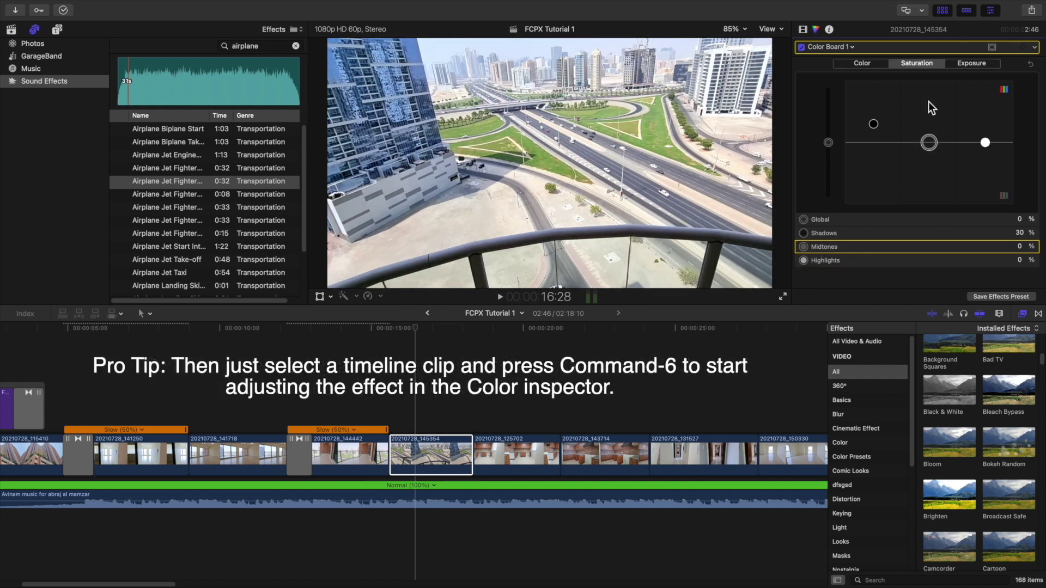
click(423, 450)
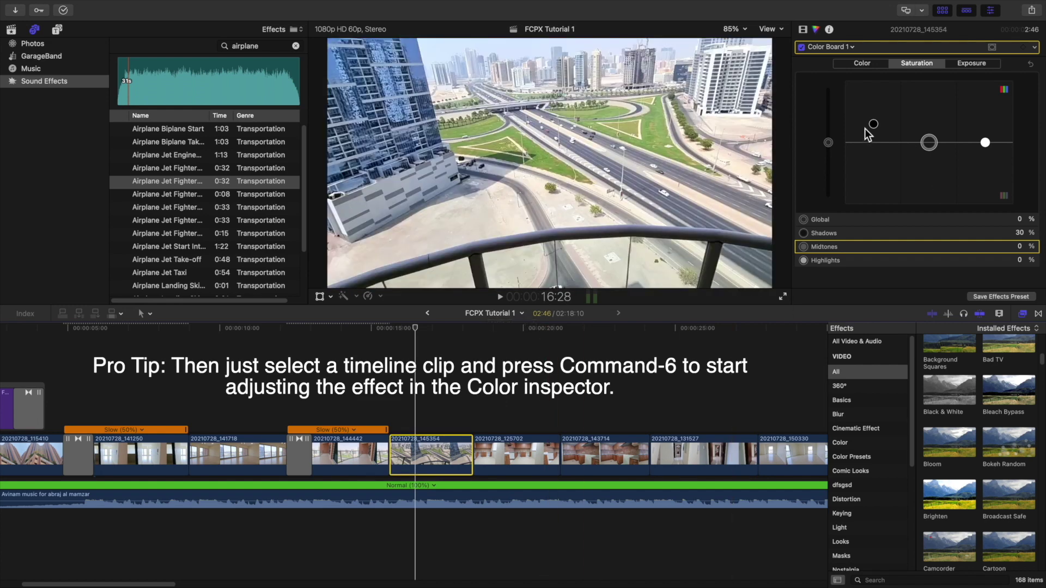
click(989, 66)
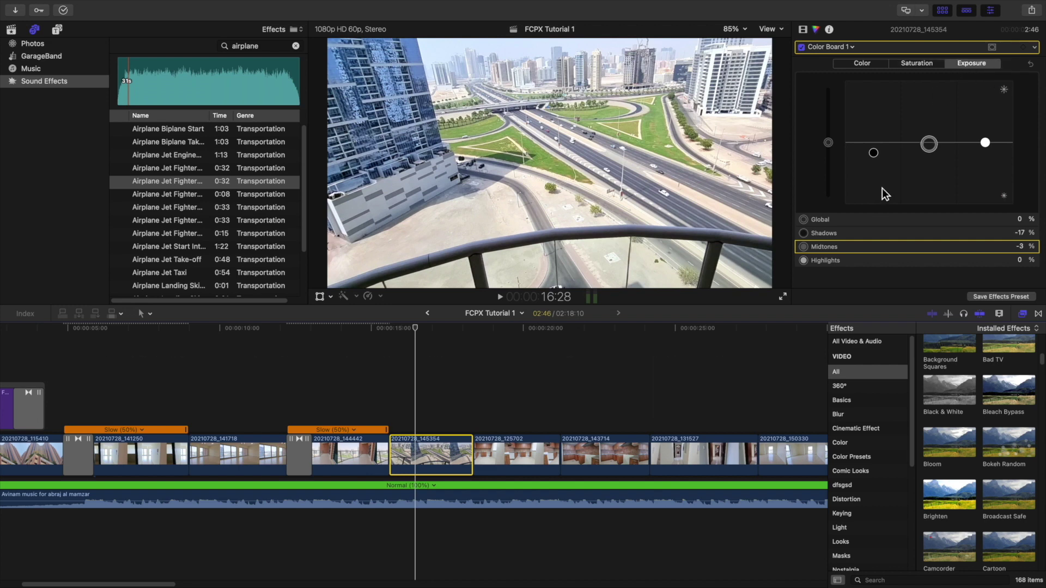
mouse_move(875, 155)
mouse_down()
mouse_move(874, 192)
mouse_move(873, 171)
mouse_up()
click(924, 65)
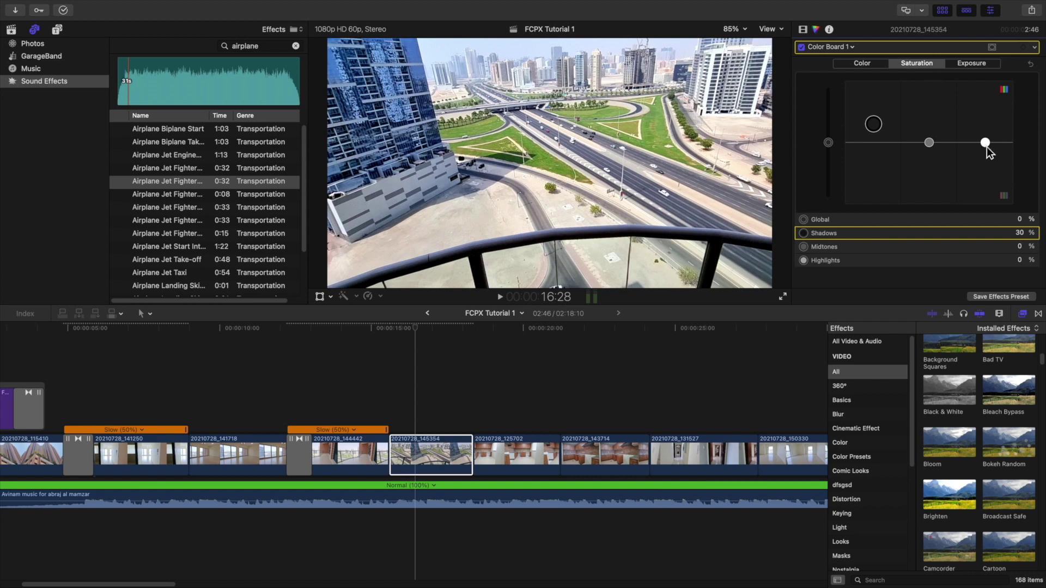
drag(986, 147, 977, 168)
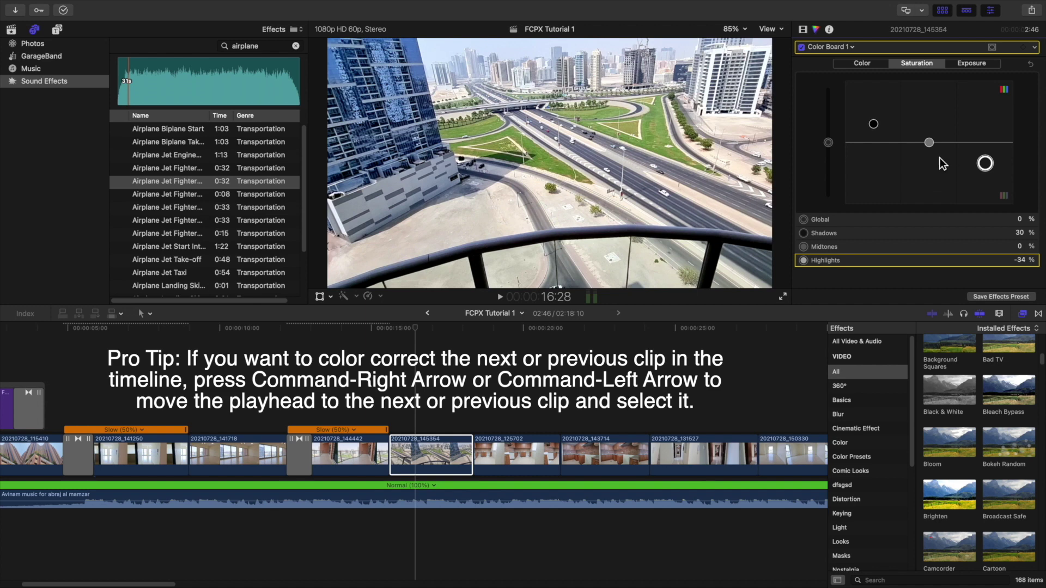
key(Delete)
- Try tinting the Color Board midtones to 214° at 35%, the highlights to 253° at 27% and the global color, and undo the tints
click(878, 64)
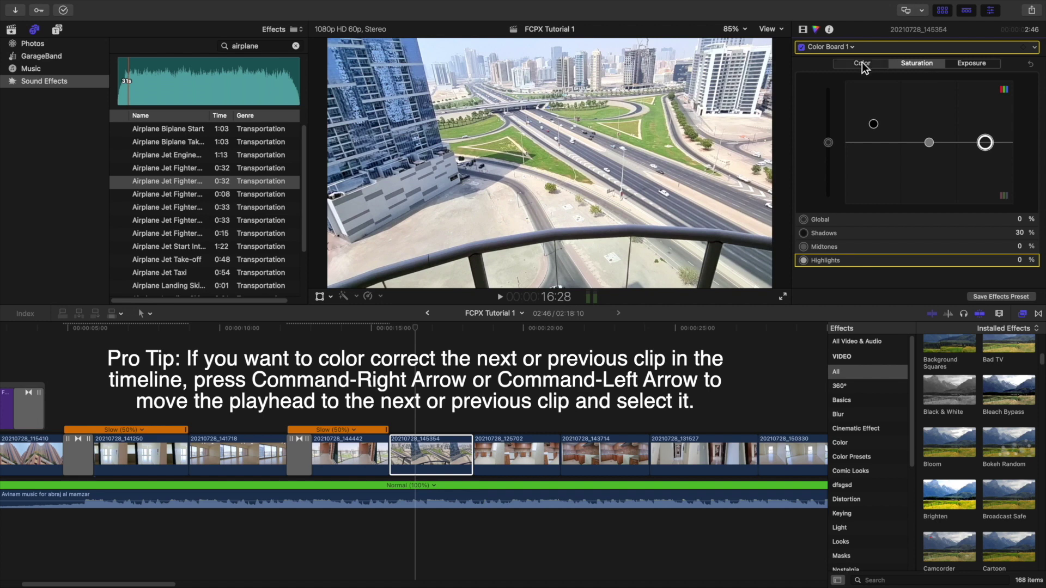
drag(939, 142, 957, 126)
click(879, 142)
drag(879, 143, 862, 112)
key(super+z)
key(super+z)
key(super+z)
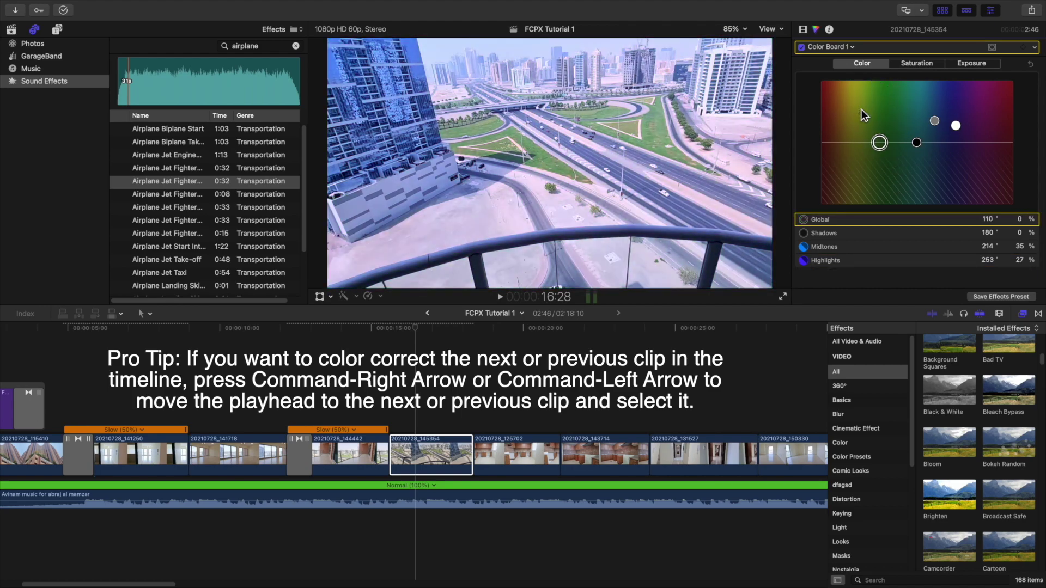
click(850, 48)
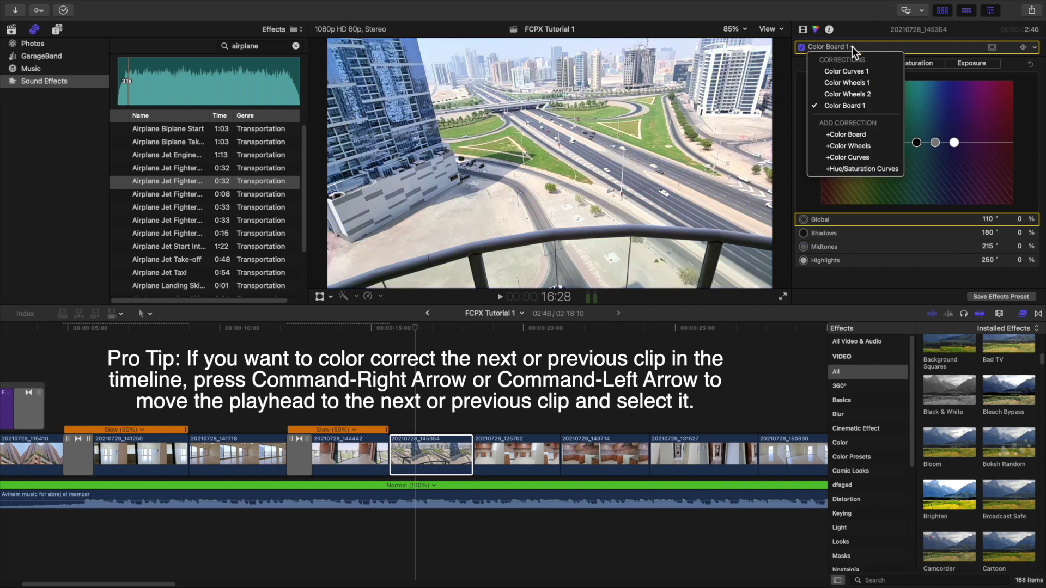
click(852, 47)
click(852, 47)
click(852, 47)
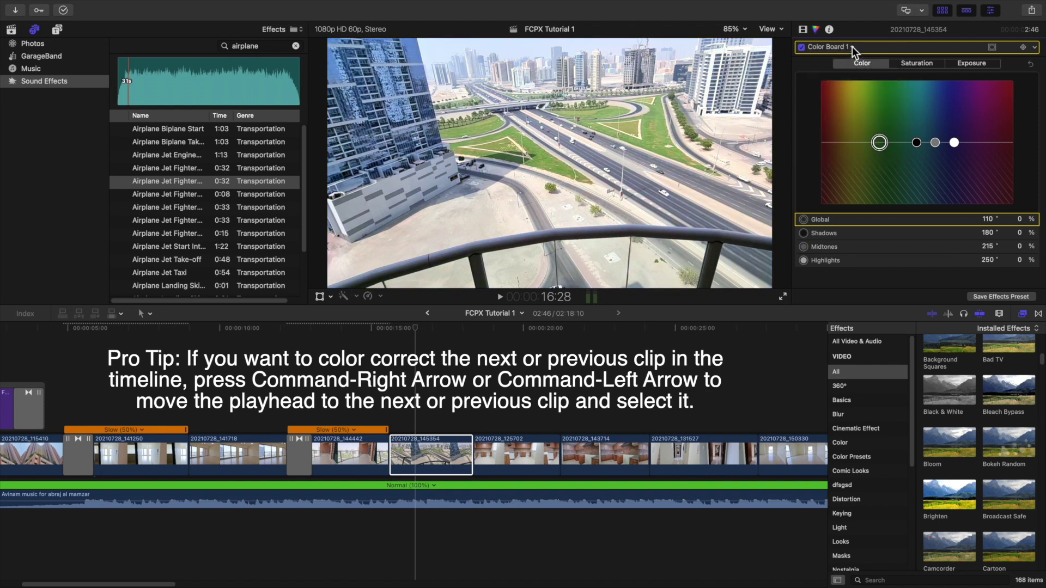
click(852, 48)
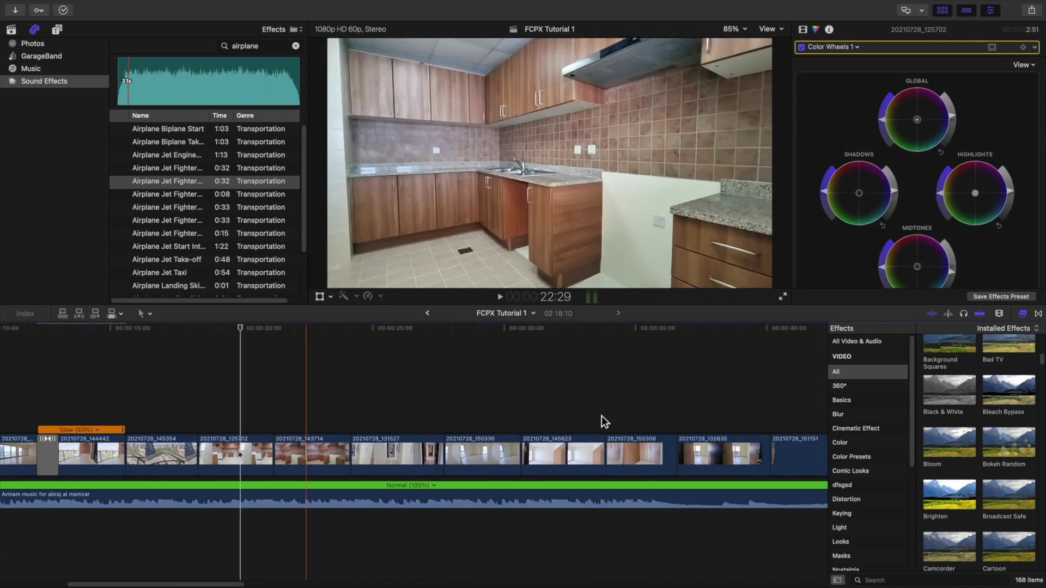
- Look through the timeline clips and place the playhead at 15:36, at the start of clip 20210728_145354
scroll(374, 414, left, 5)
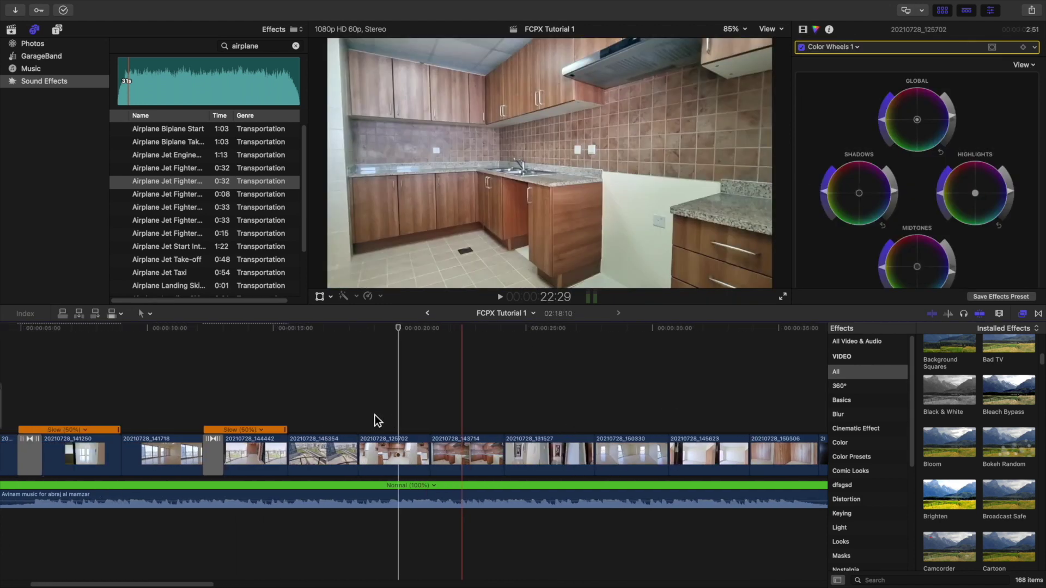
scroll(374, 414, right, 5)
scroll(429, 416, right, 5)
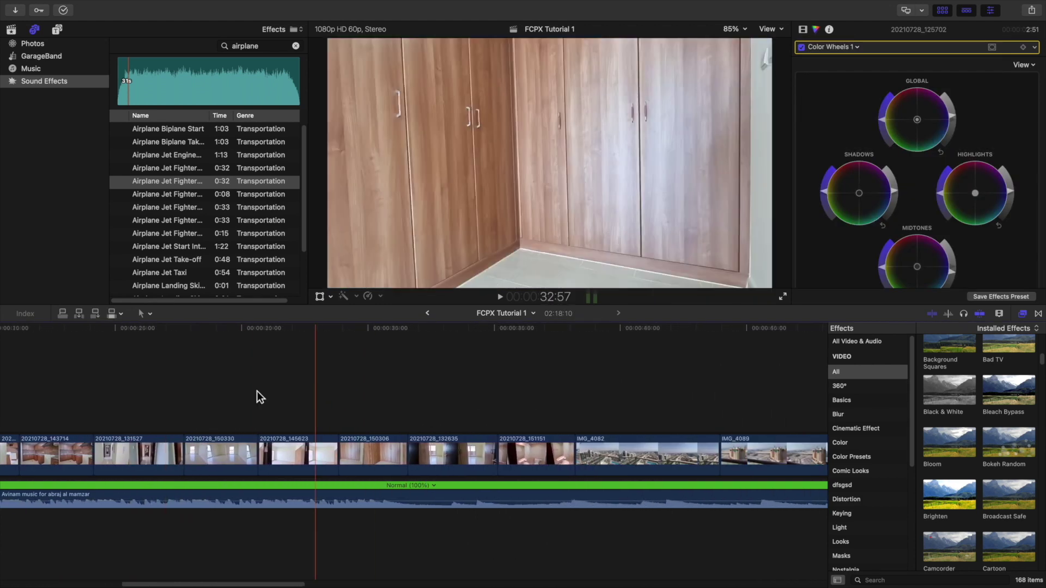
click(238, 400)
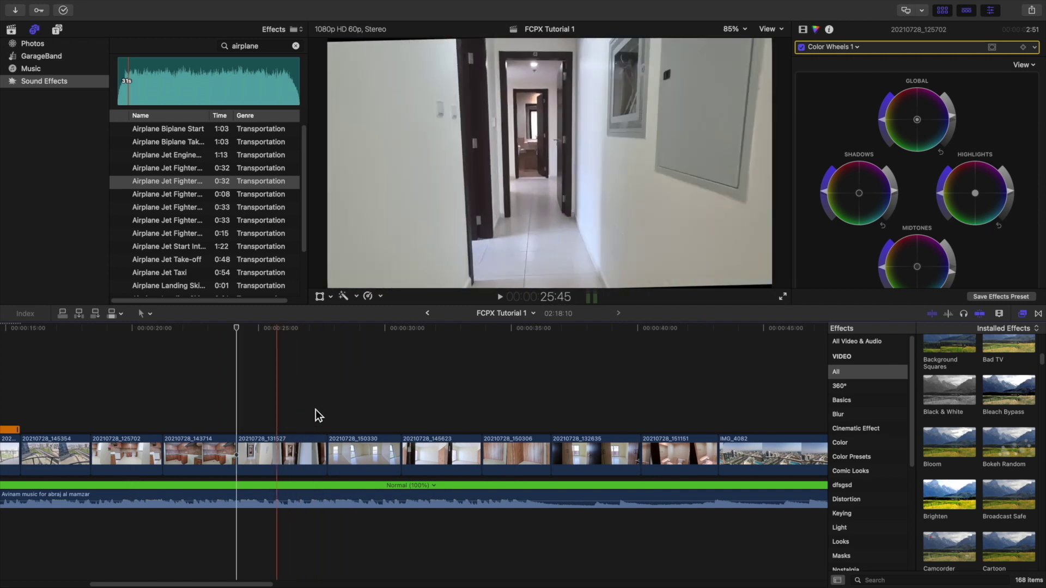
scroll(207, 409, left, 1)
click(71, 455)
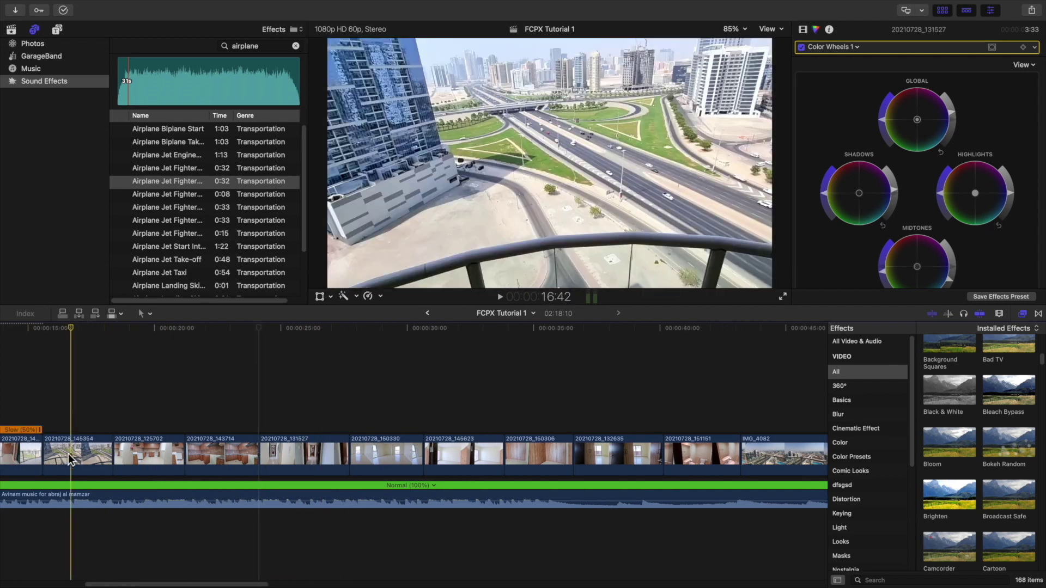
scroll(169, 449, left, 6)
scroll(174, 448, left, 3)
click(419, 391)
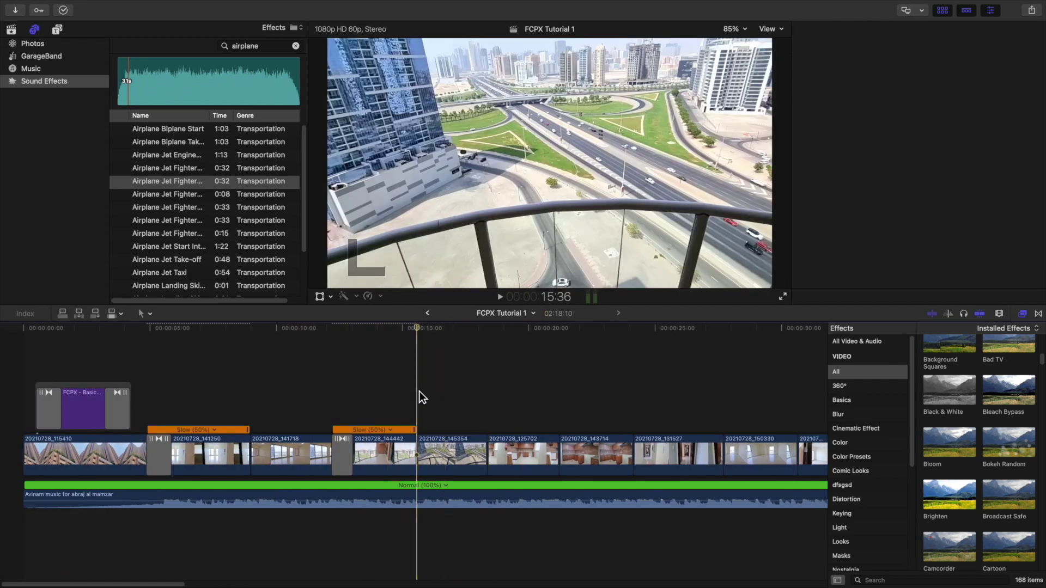
- Disable the background music clip "Avinam music for abraj al mamzar" so the footage plays without it
key(space)
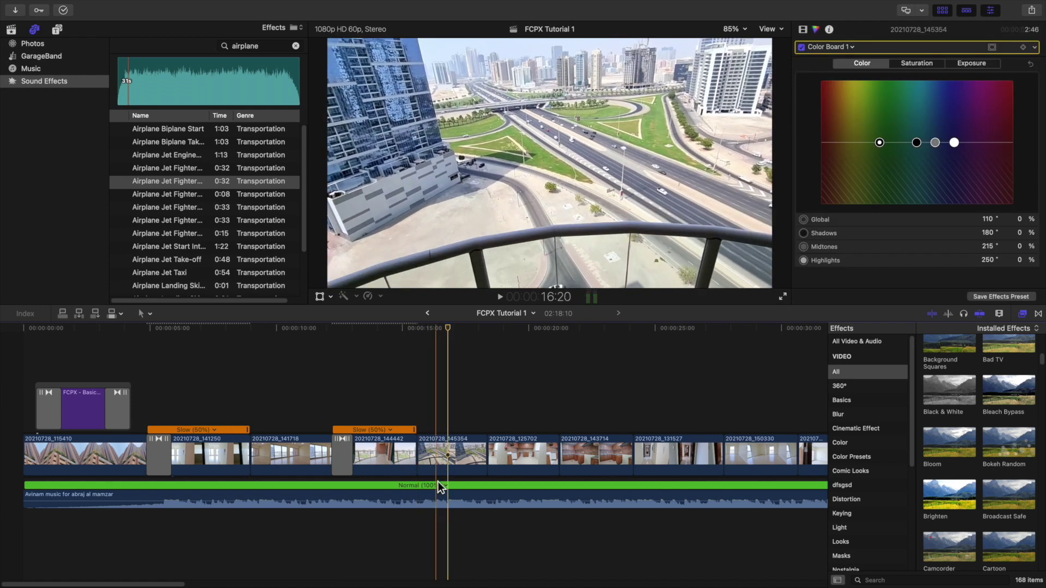
click(430, 492)
key(v)
- Play back clips 20210728_144442 and 20210728_145354, starting from 13:03, to examine the smoothness of the camera motion
click(354, 370)
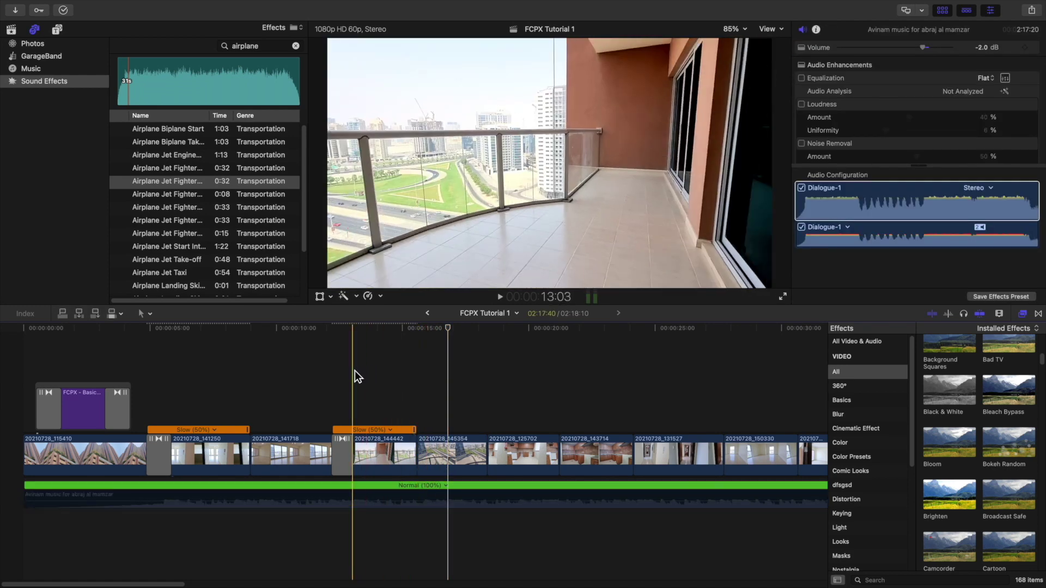
key(space)
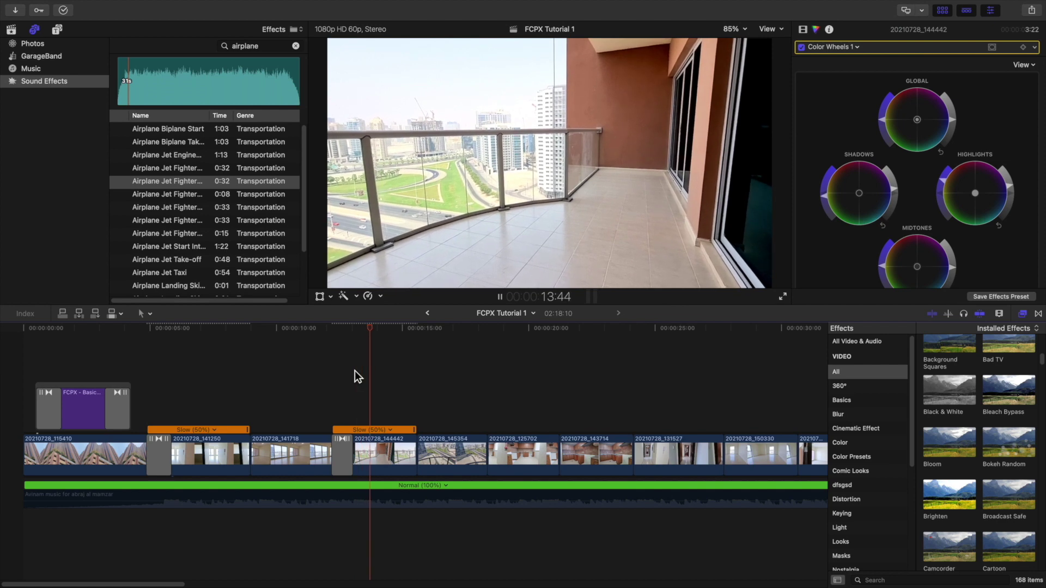
key(space)
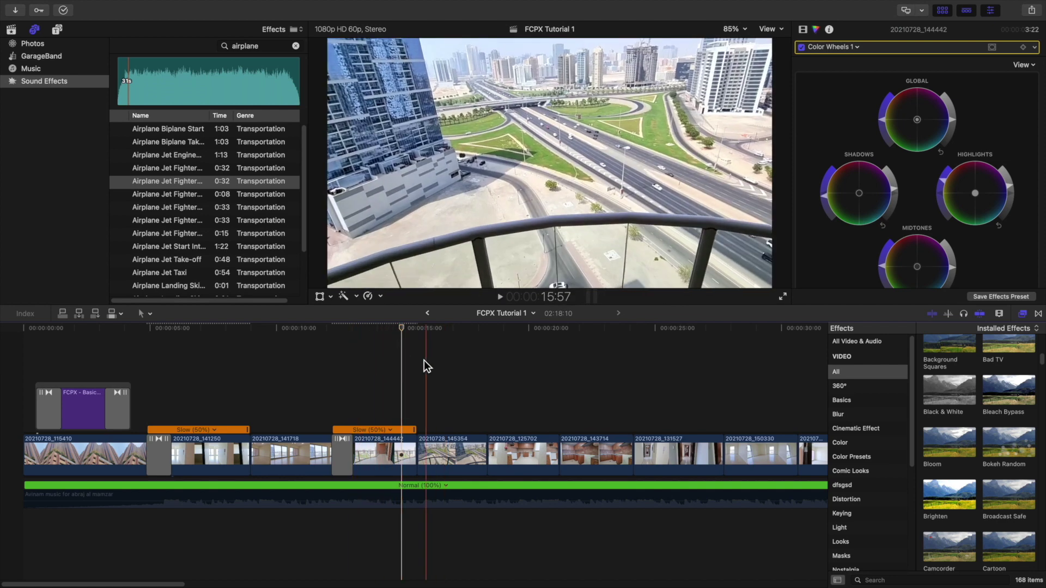
key(space)
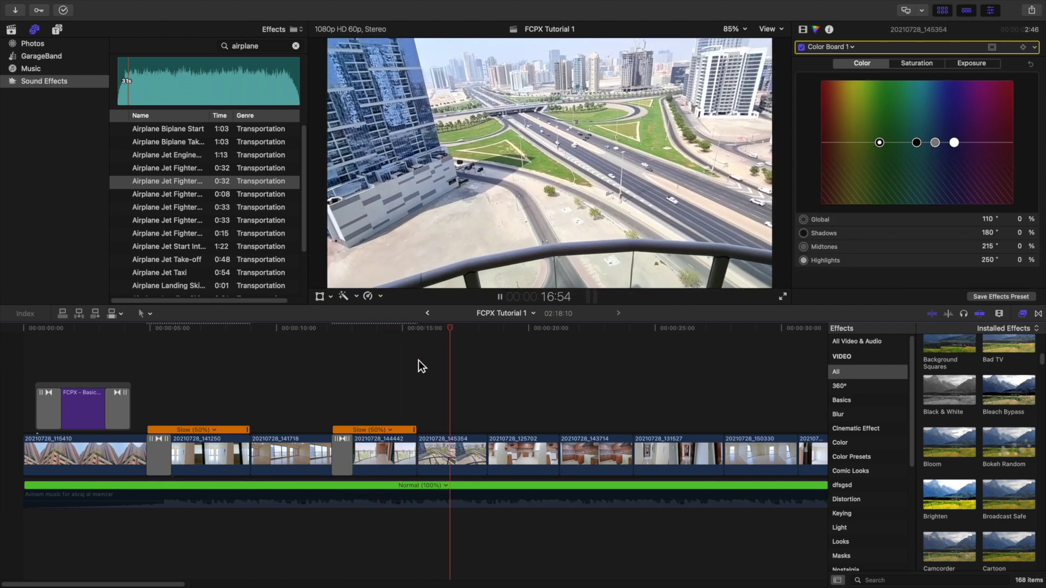
key(space)
click(435, 451)
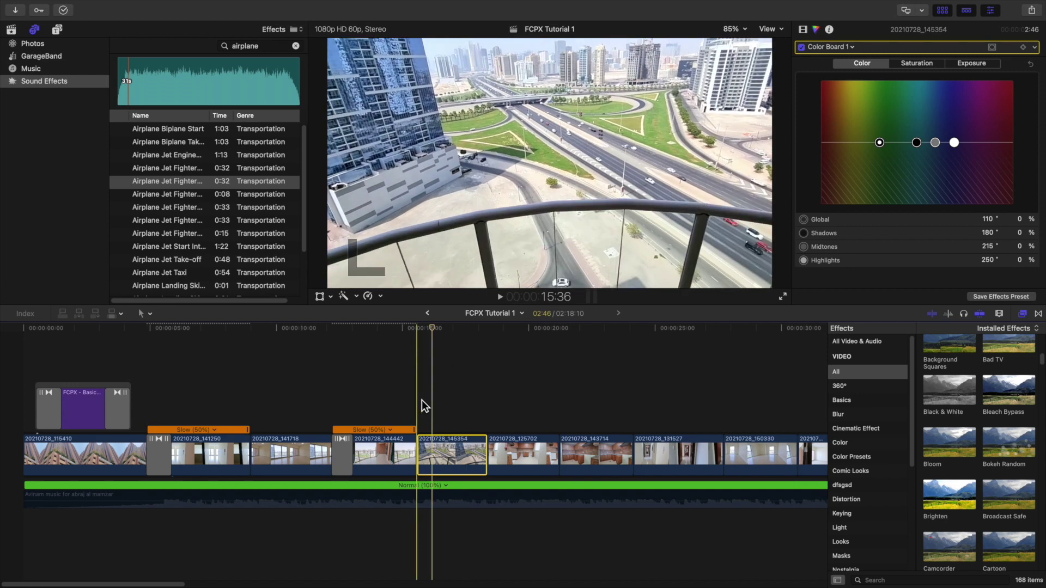
click(446, 407)
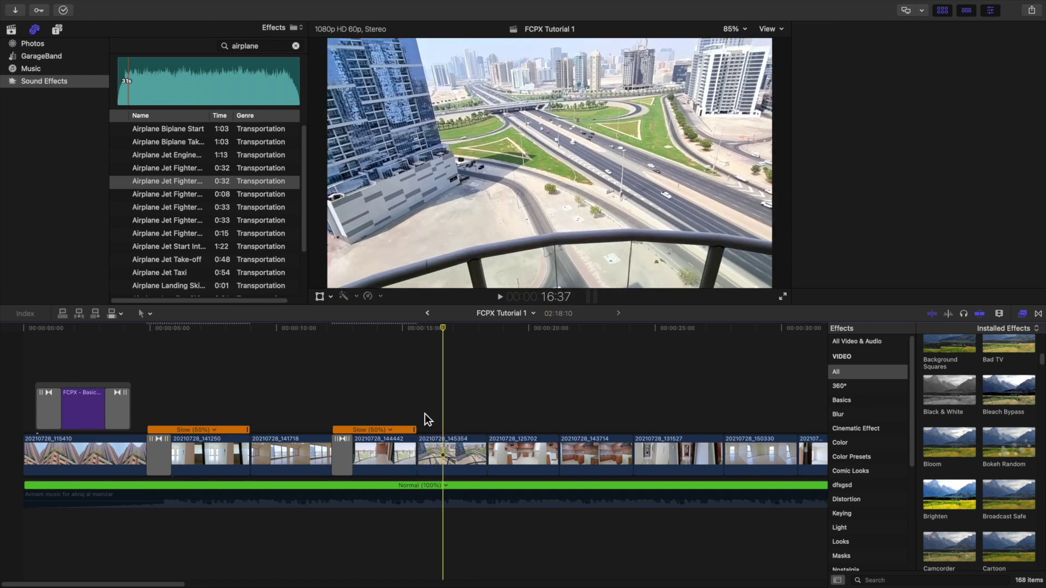
key(space)
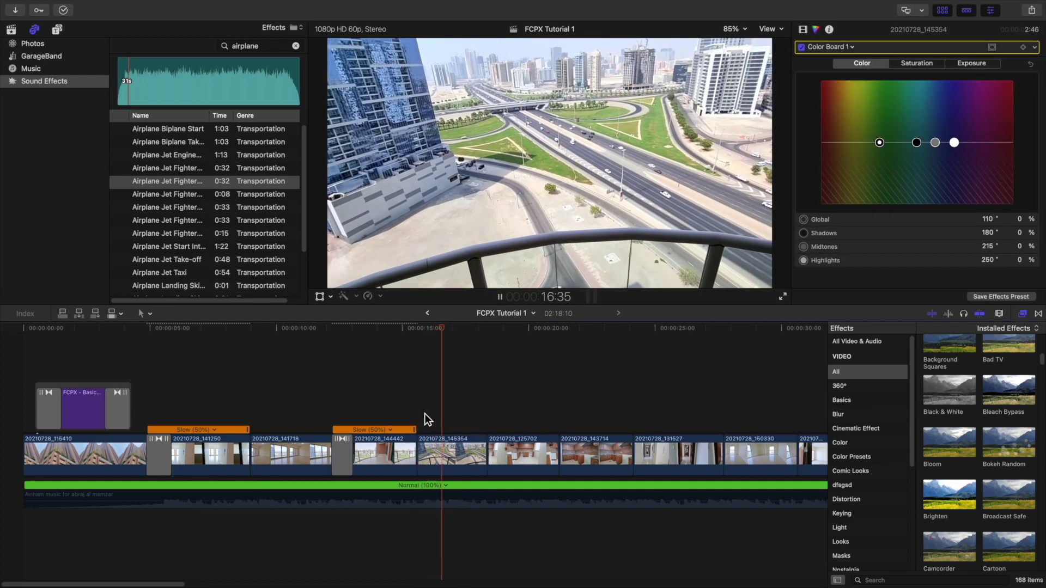
key(space)
key(Up)
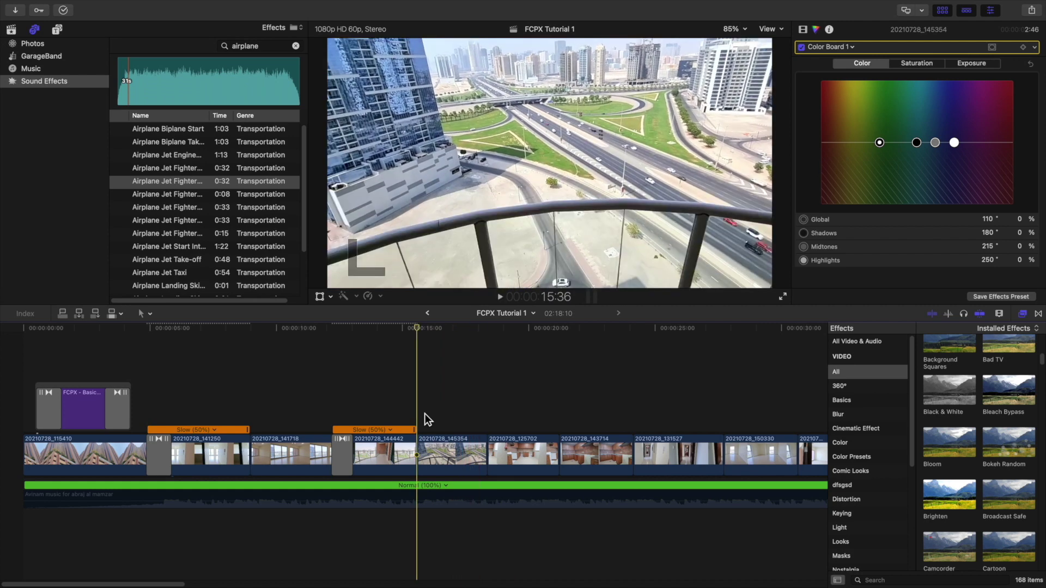
key(space)
- Turn off Stabilization and Rolling Shutter for clip 20210728_145354
click(447, 442)
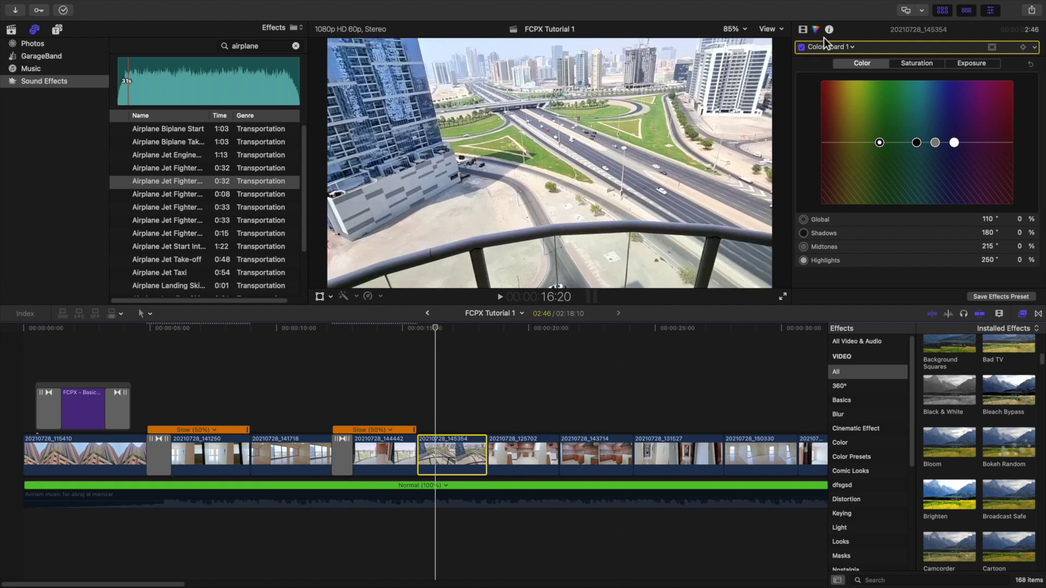
click(805, 30)
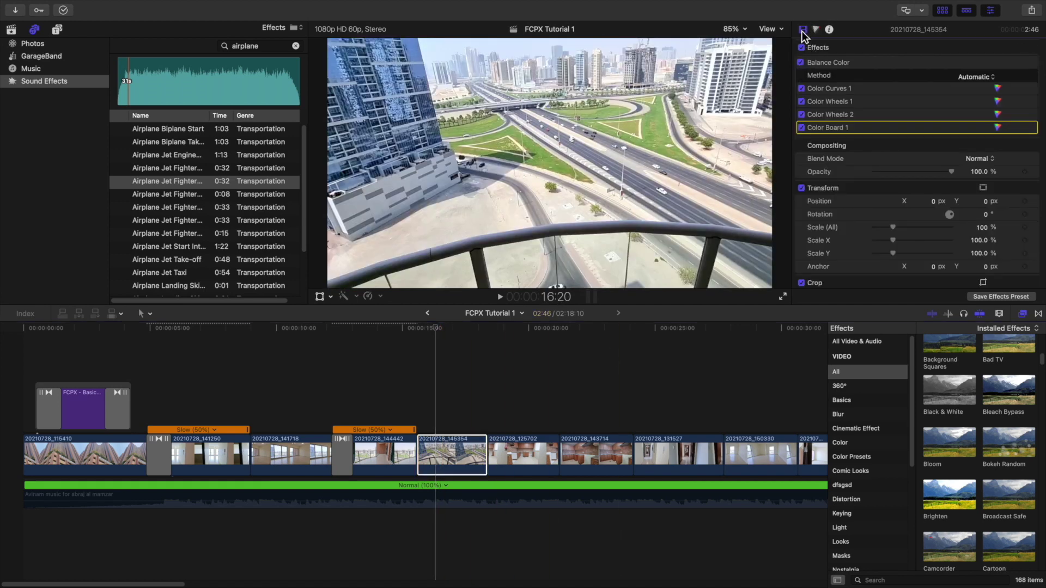
scroll(893, 173, down, 10)
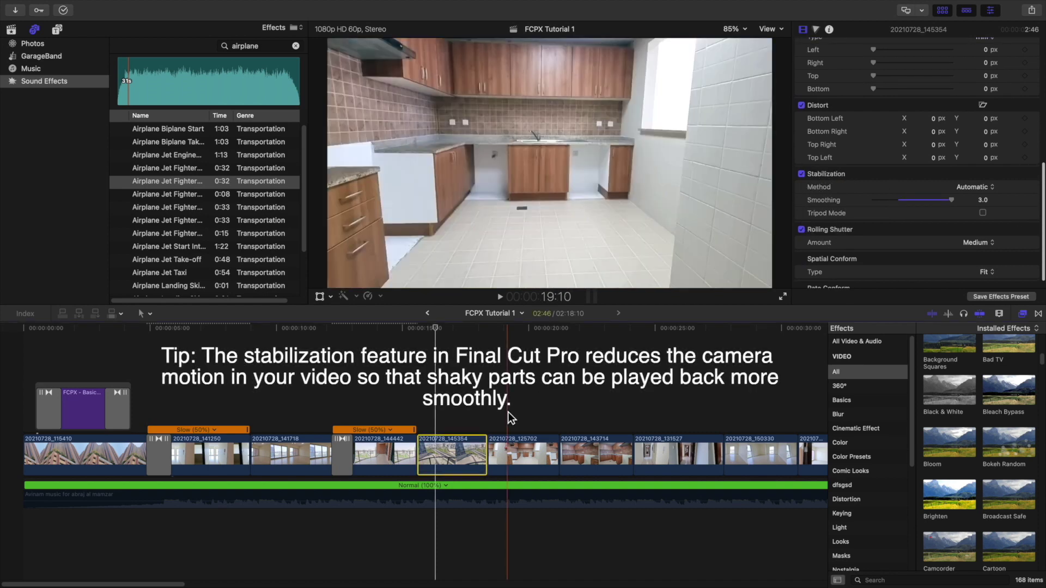
click(801, 174)
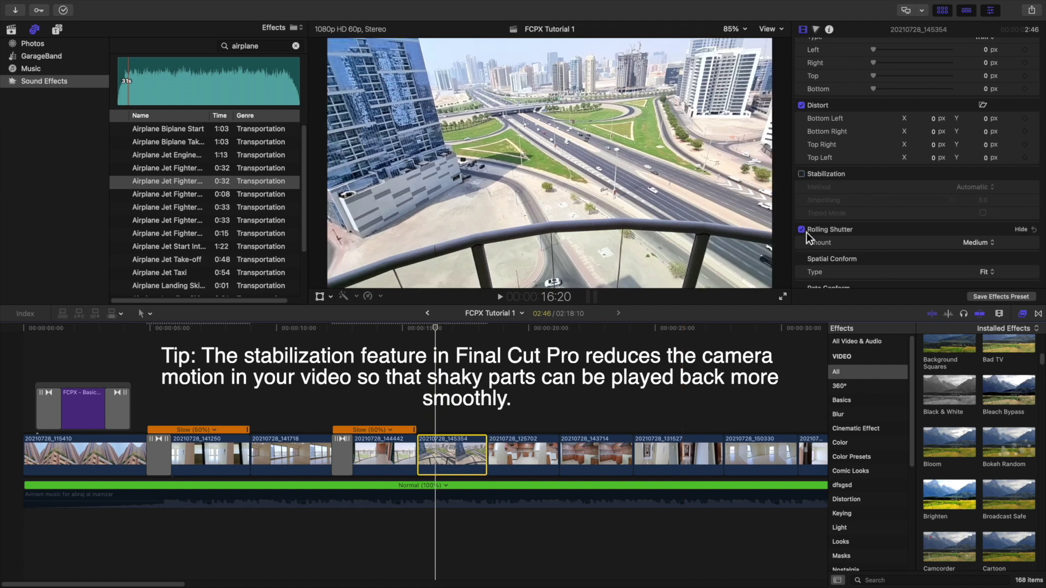
click(802, 230)
scroll(851, 190, up, 10)
scroll(851, 191, down, 10)
click(842, 162)
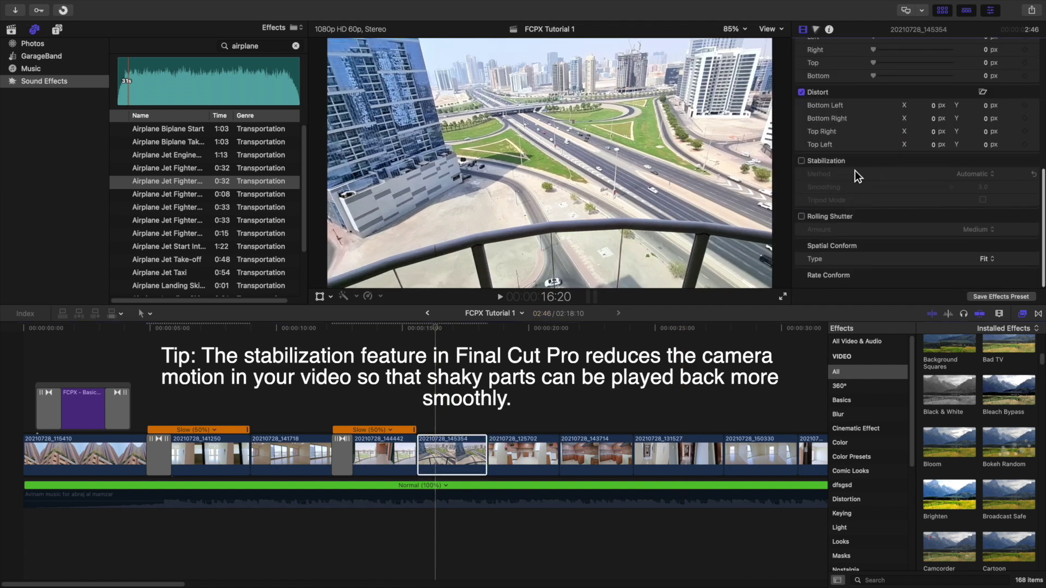
- Play back clip 20210728_145354 from 15:36 to examine the camera motion without stabilization
click(418, 391)
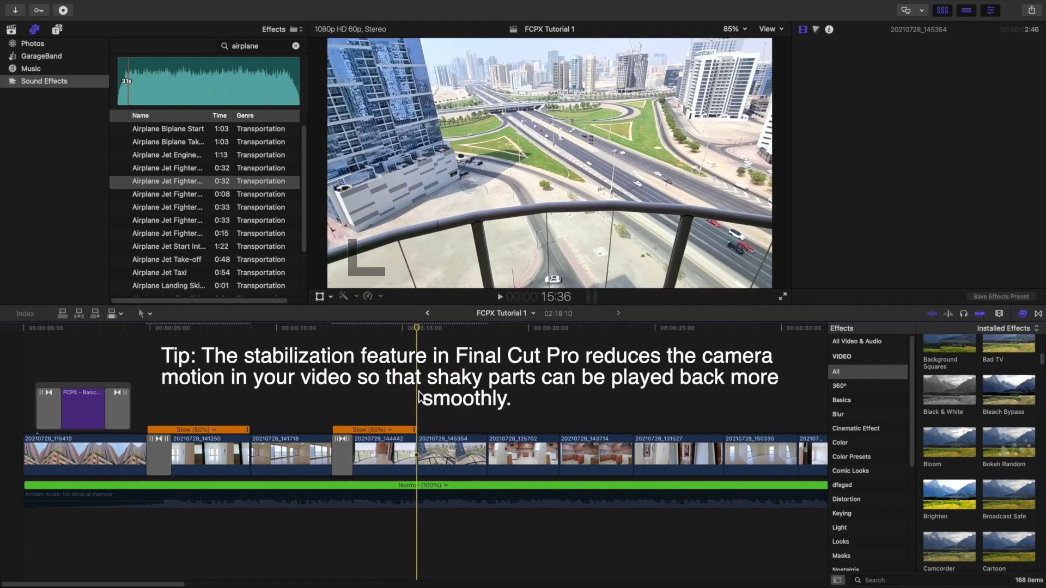
key(space)
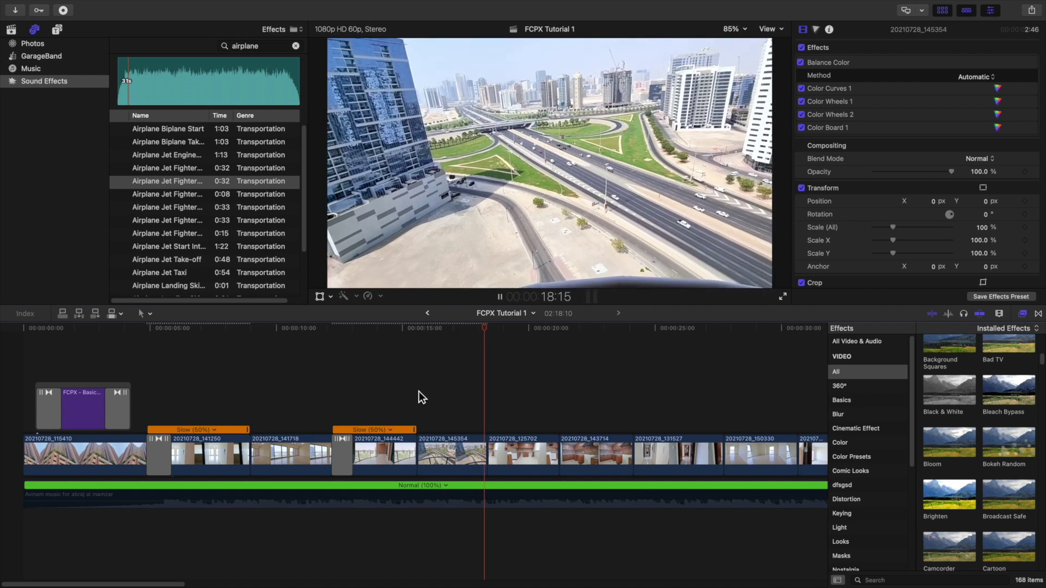
key(space)
key(space)
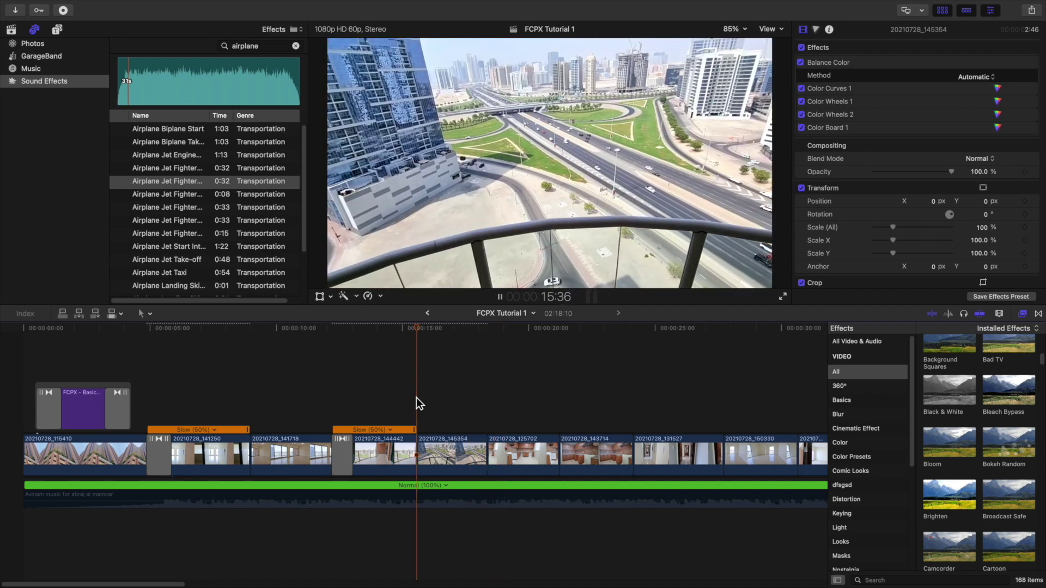
- Turn Stabilization and Rolling Shutter back on for clip 20210728_145354 and place the playhead at 15:36
click(442, 446)
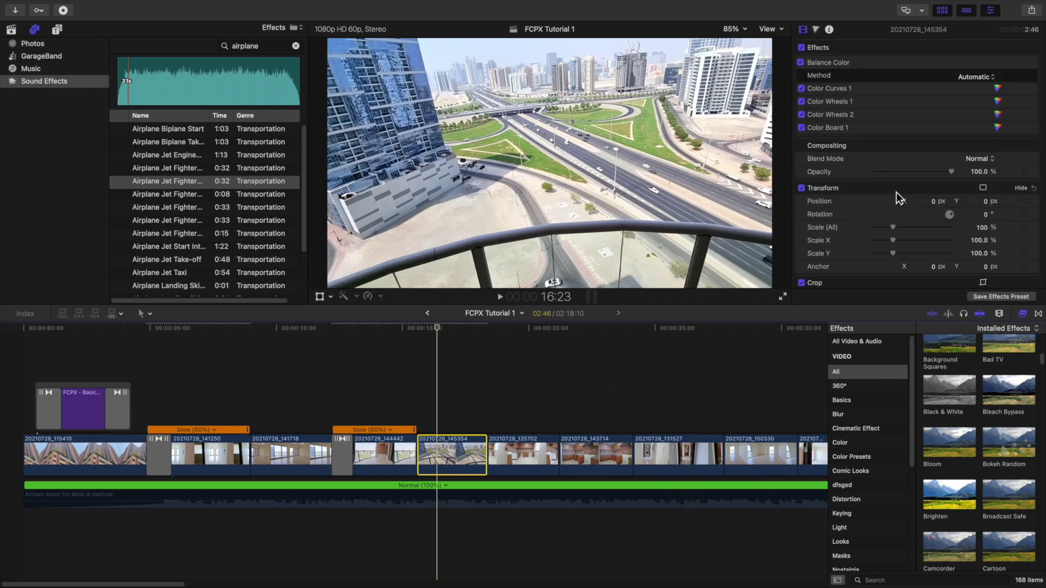
scroll(896, 192, down, 10)
click(802, 161)
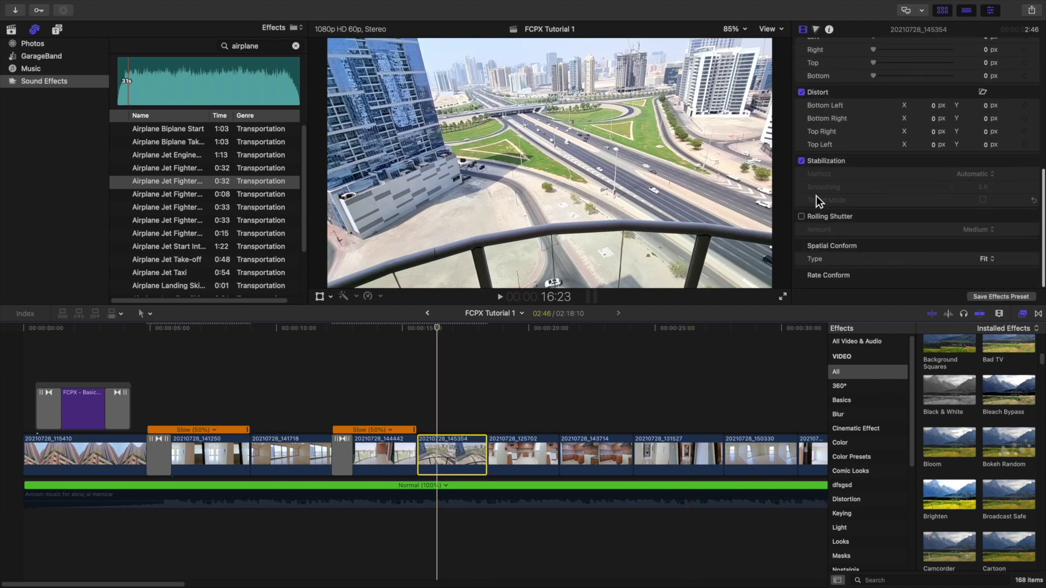
click(801, 216)
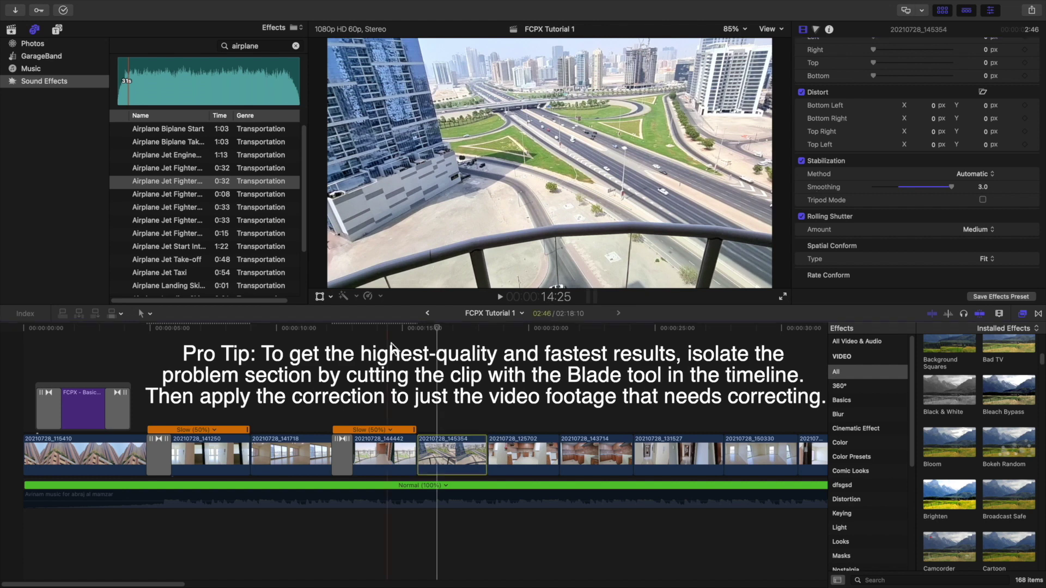
click(437, 452)
click(423, 401)
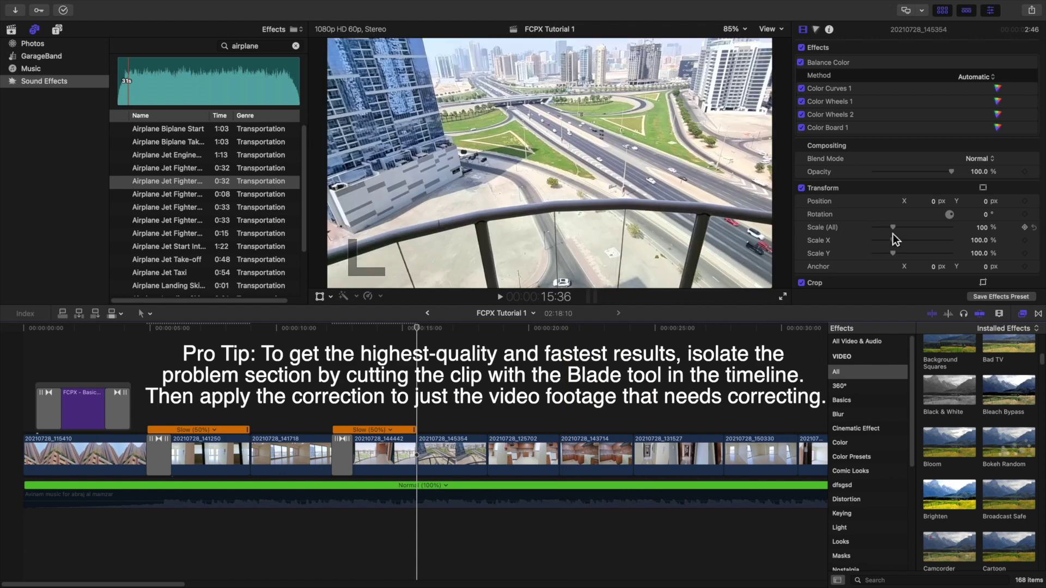
scroll(894, 235, down, 5)
scroll(894, 234, down, 6)
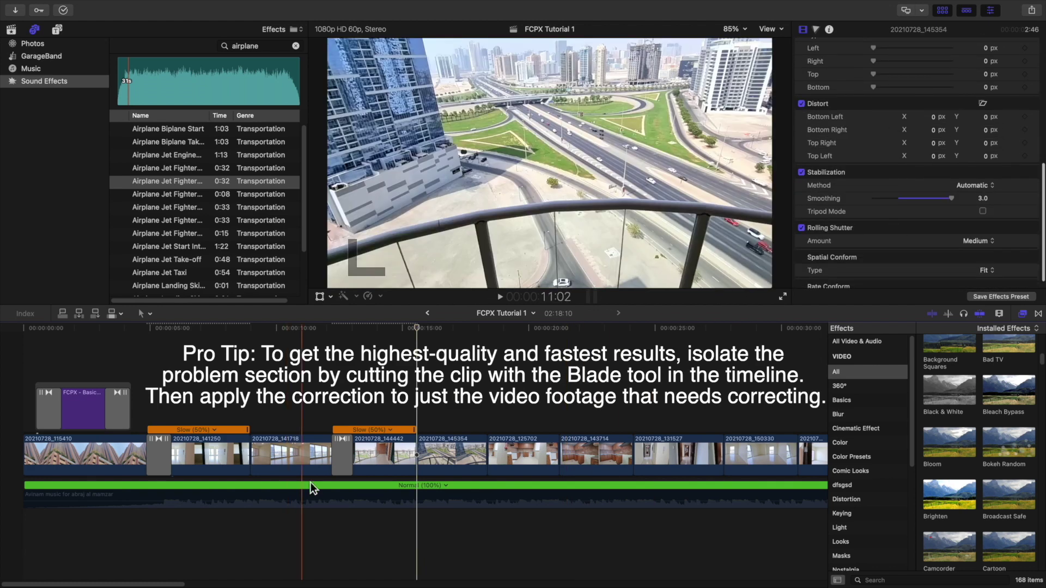
- Turn on Stabilization for clip 20210728_144442
click(379, 470)
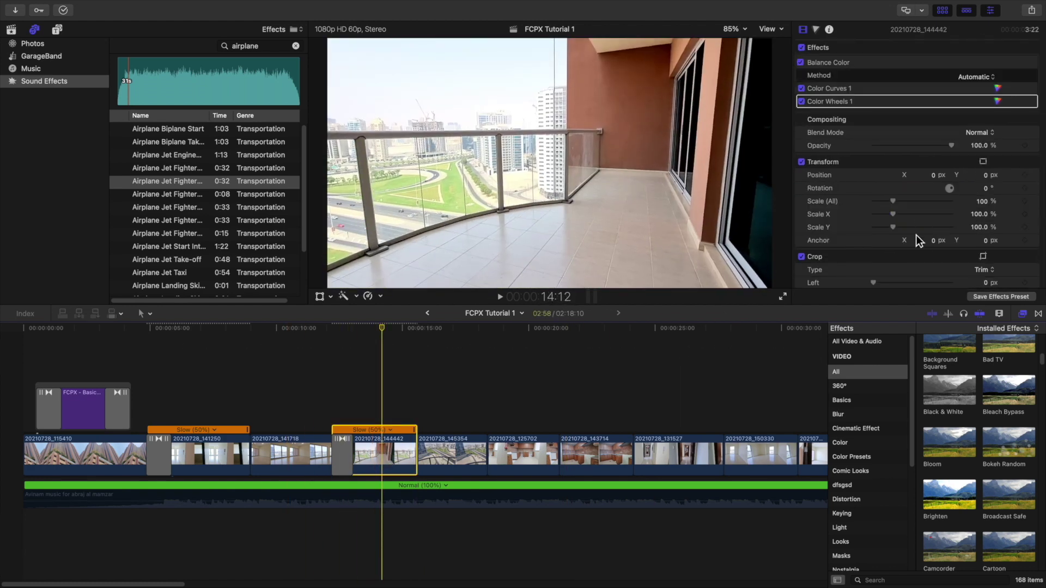
scroll(916, 234, down, 3)
click(801, 147)
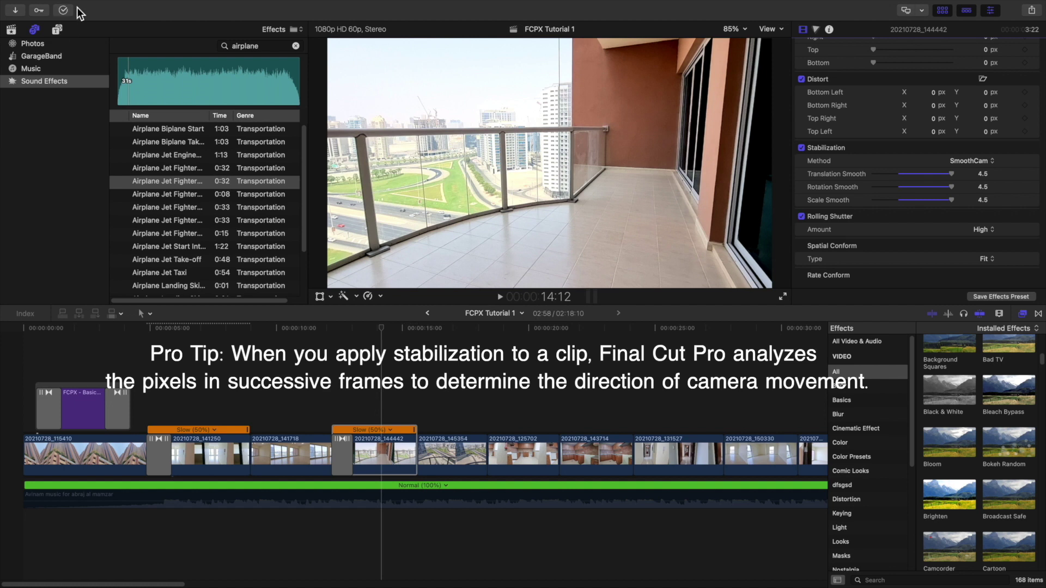
- Set the stabilization method of clip 20210728_144442 to Automatic with a Smoothing of 3.0
click(975, 165)
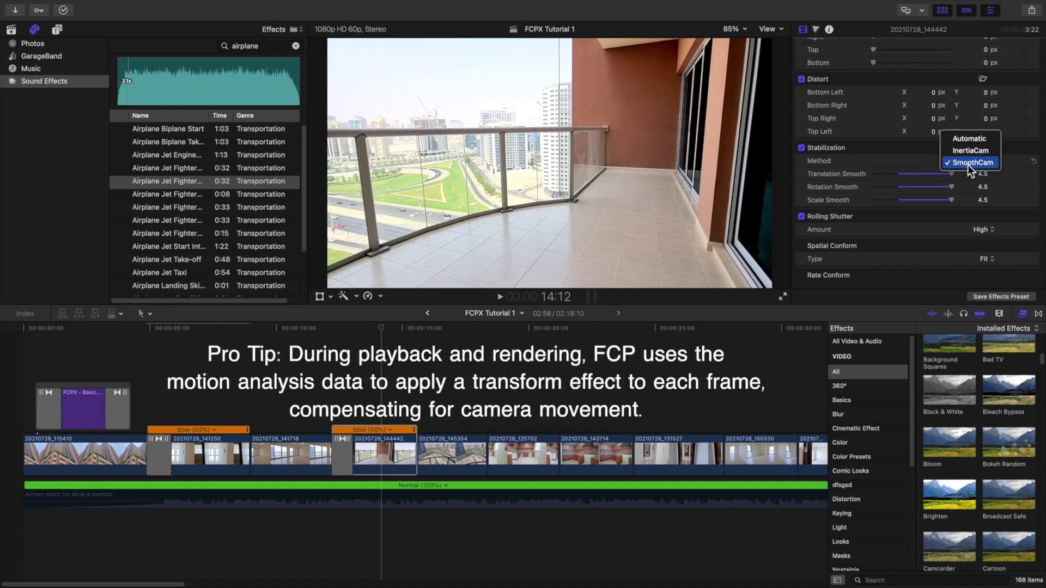
click(918, 159)
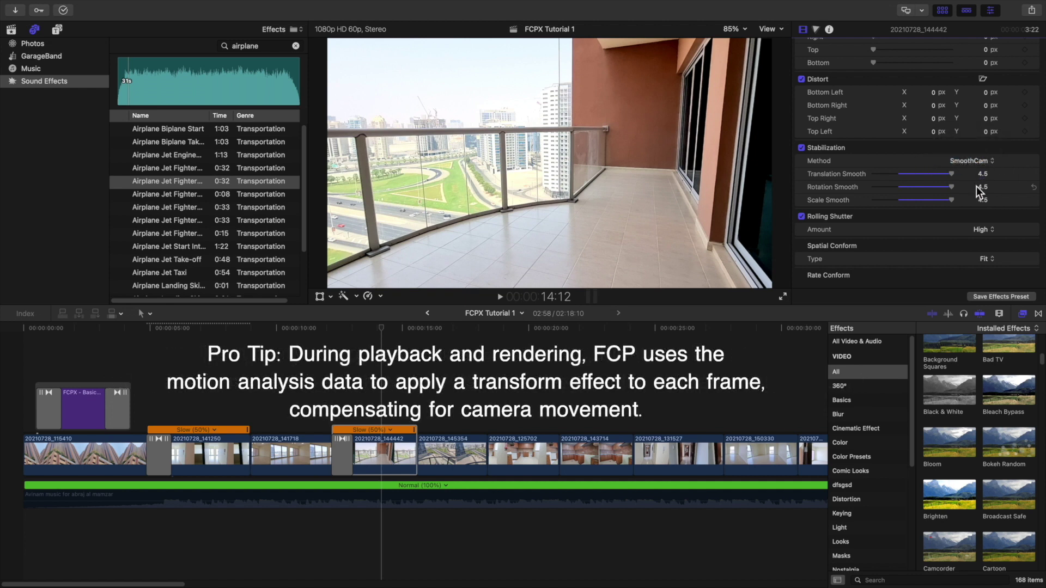
click(969, 139)
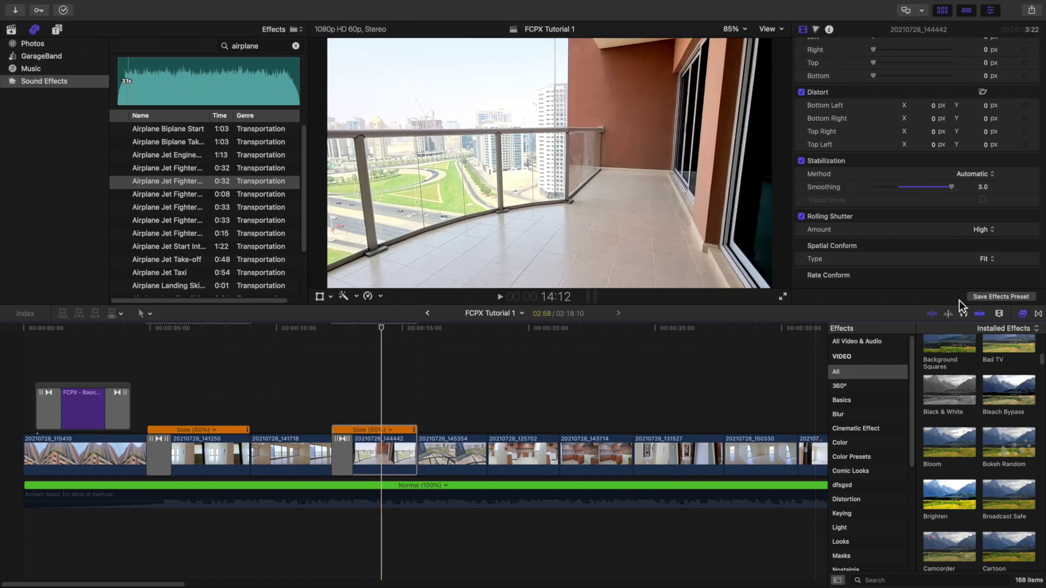
drag(951, 187, 920, 190)
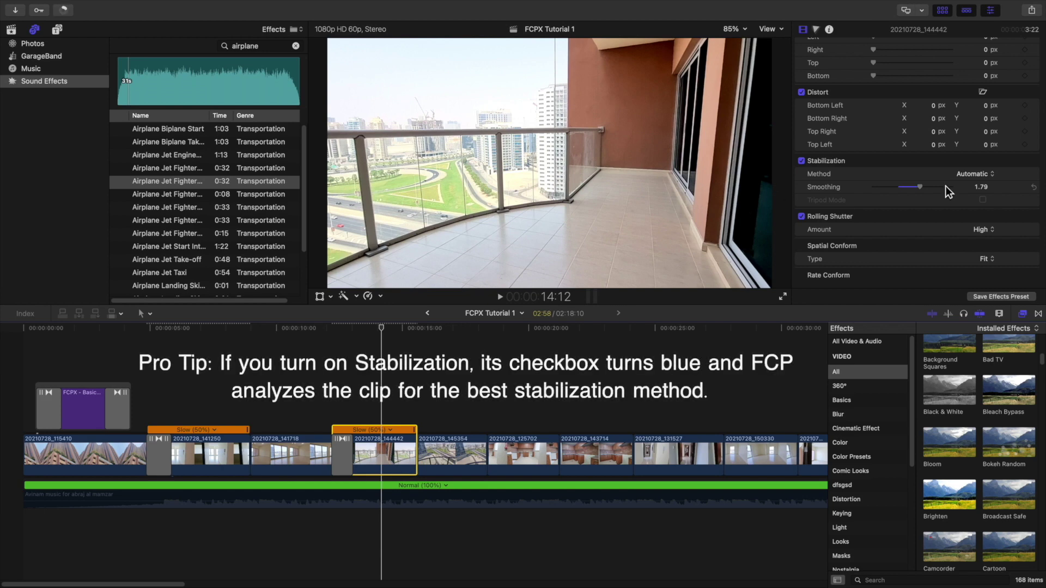
drag(922, 188, 1007, 196)
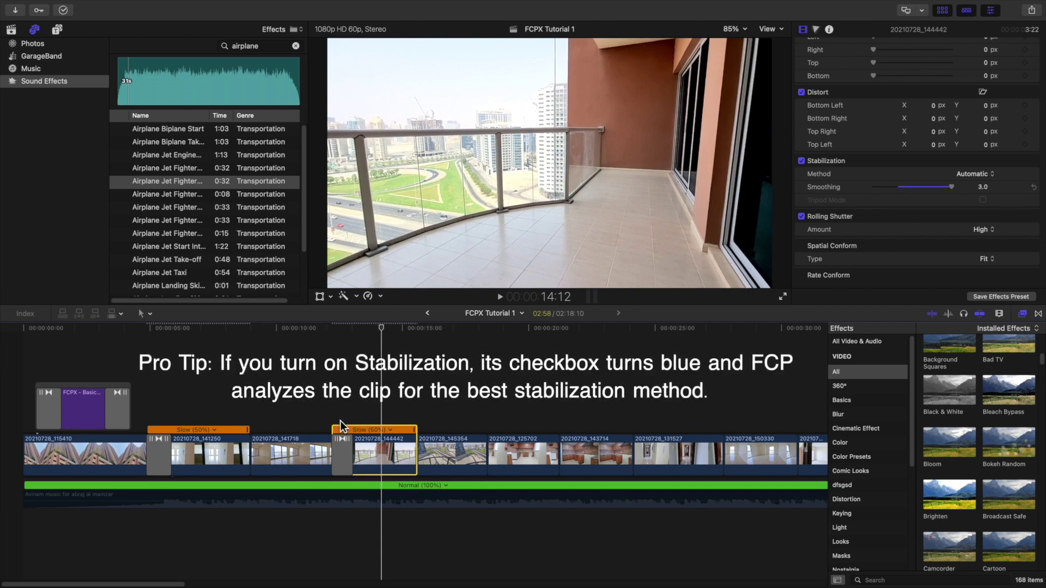
- Play back clips 20210728_144442 and 20210728_145354 to compare the stabilized motion and check the second clip's stabilization settings
click(330, 381)
key(space)
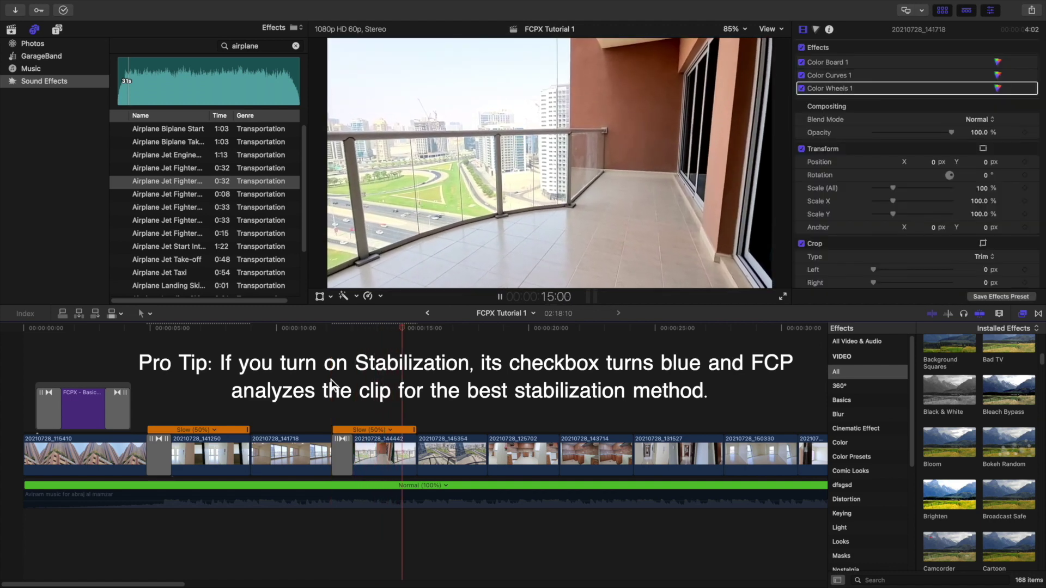
key(space)
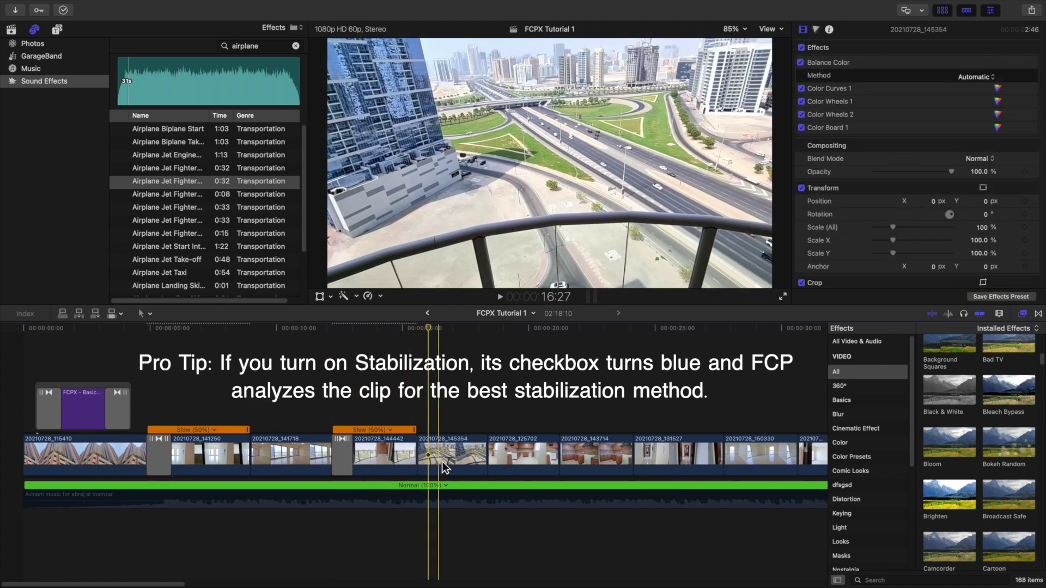
click(445, 467)
scroll(936, 257, down, 8)
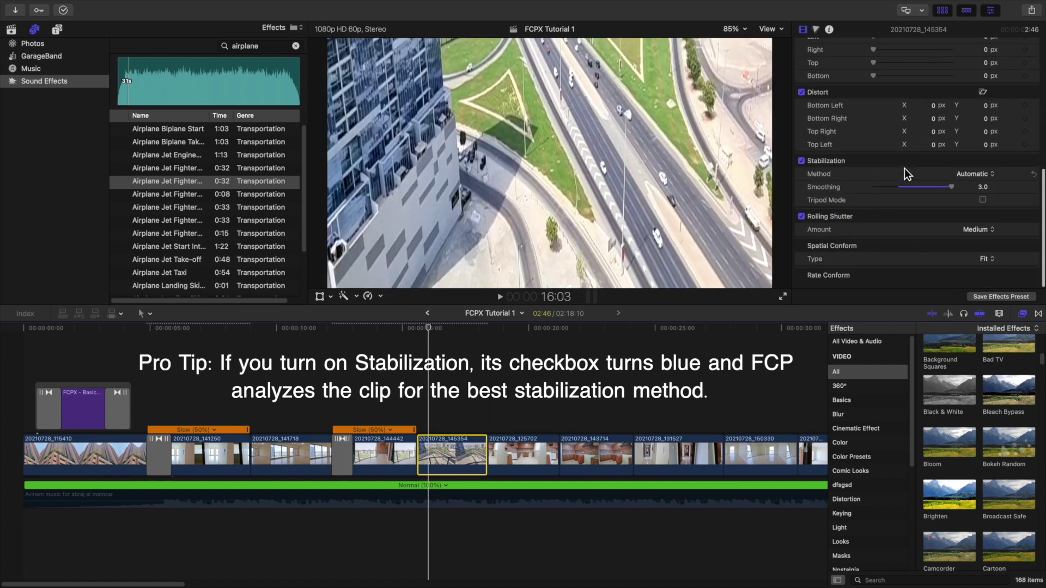
click(418, 390)
key(space)
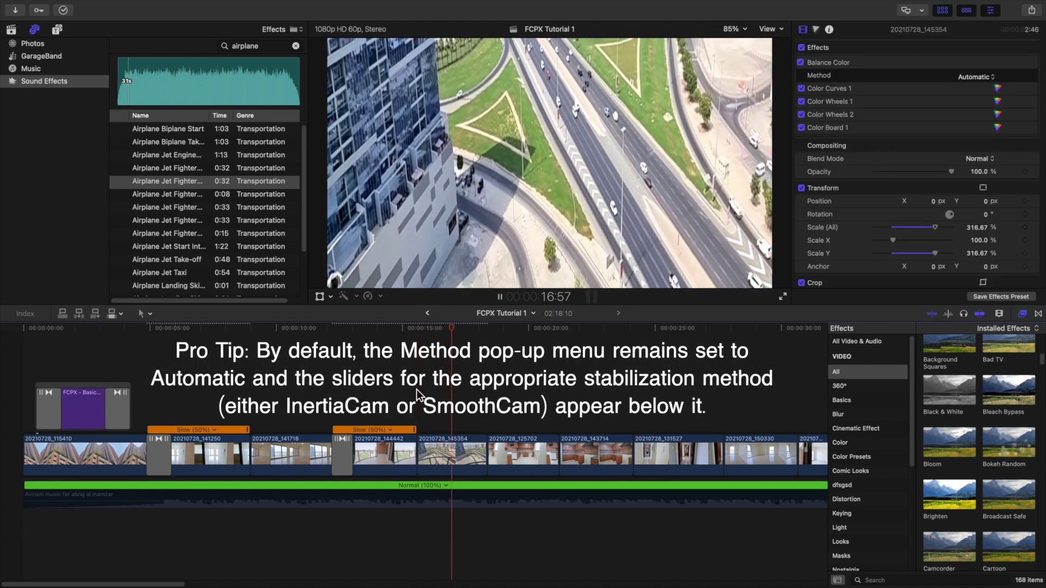
key(space)
- Turn on Rolling Shutter correction for clip 20210728_145354
click(435, 457)
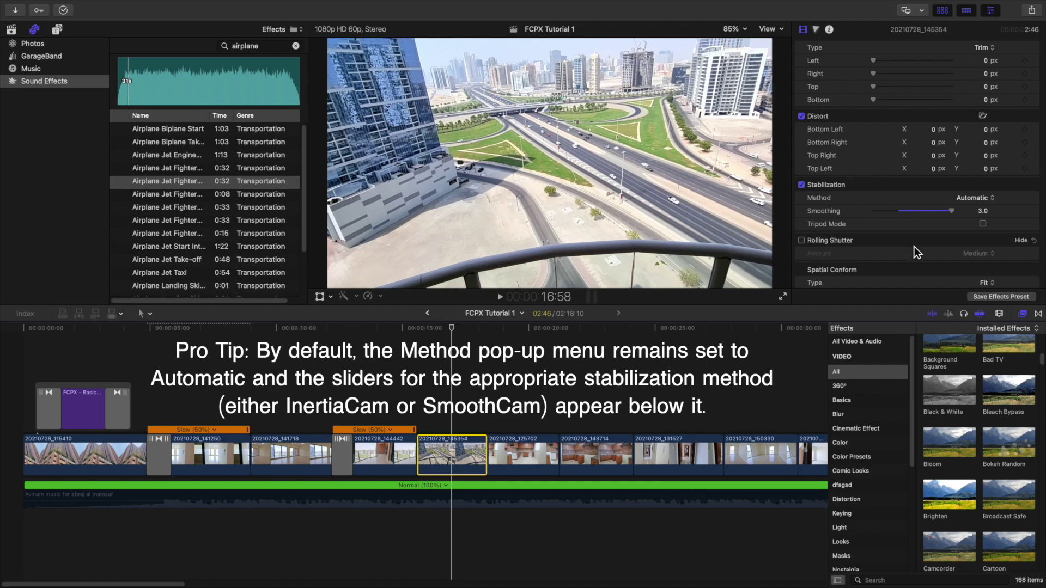
click(804, 242)
scroll(920, 273, down, 1)
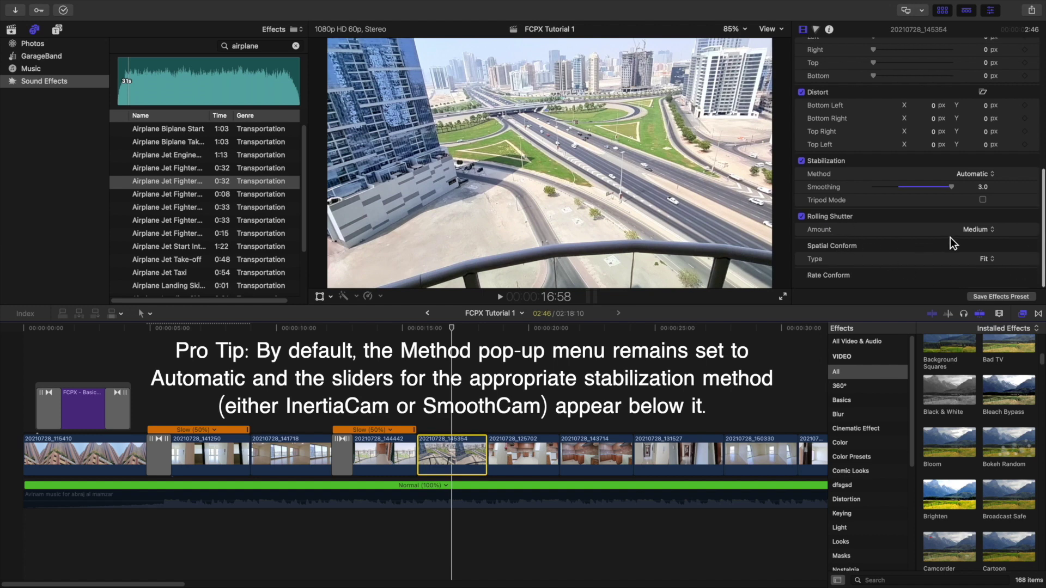
- Set the Rolling Shutter amount of clip 20210728_145354 to Medium and play the clip back from its start
click(977, 229)
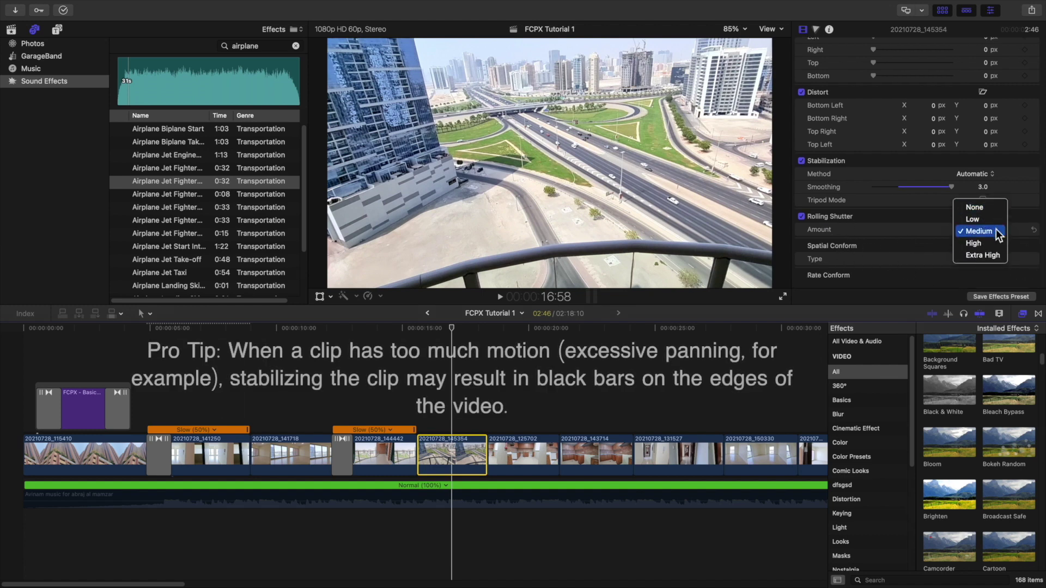
click(995, 231)
click(424, 390)
key(space)
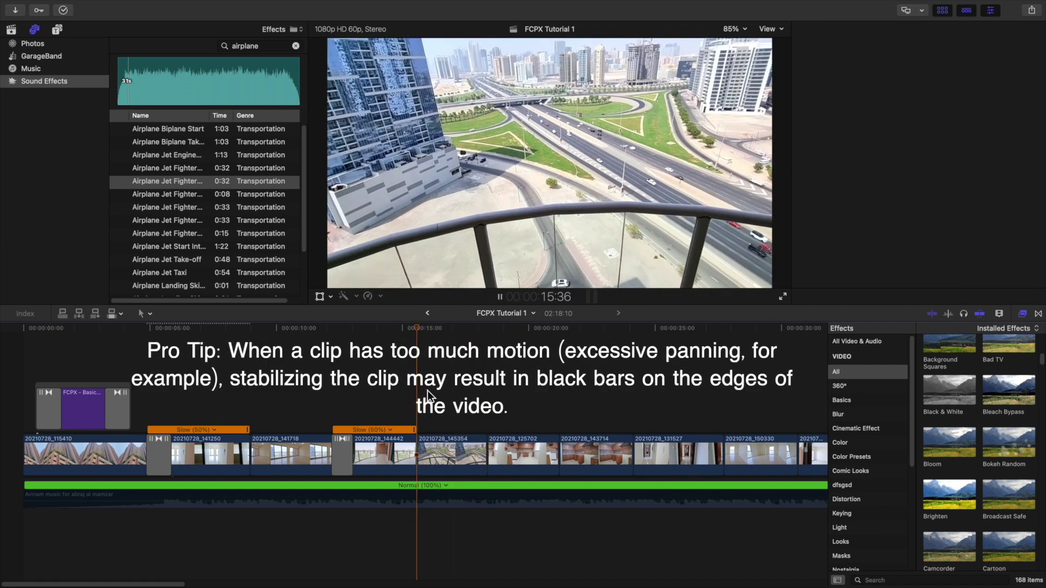
key(space)
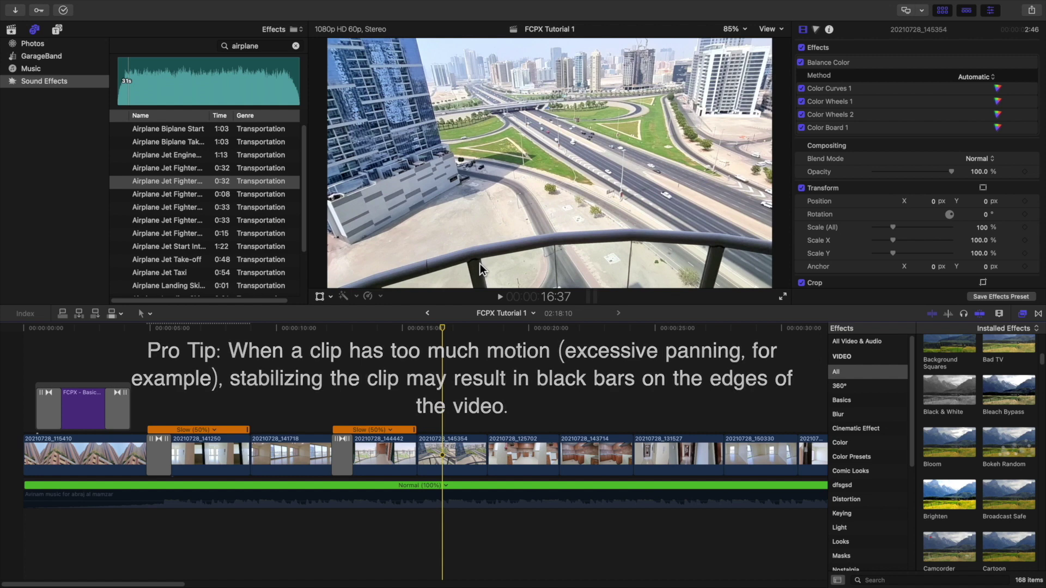
click(588, 412)
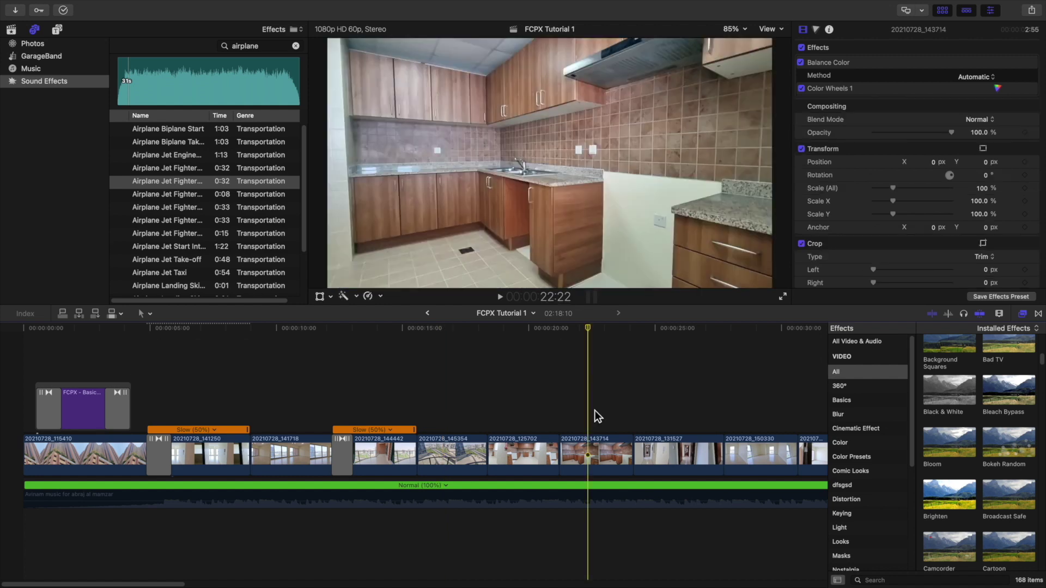
- Raise the background music clip's volume to 3.0 dB and lower it to -2.1 dB
click(416, 495)
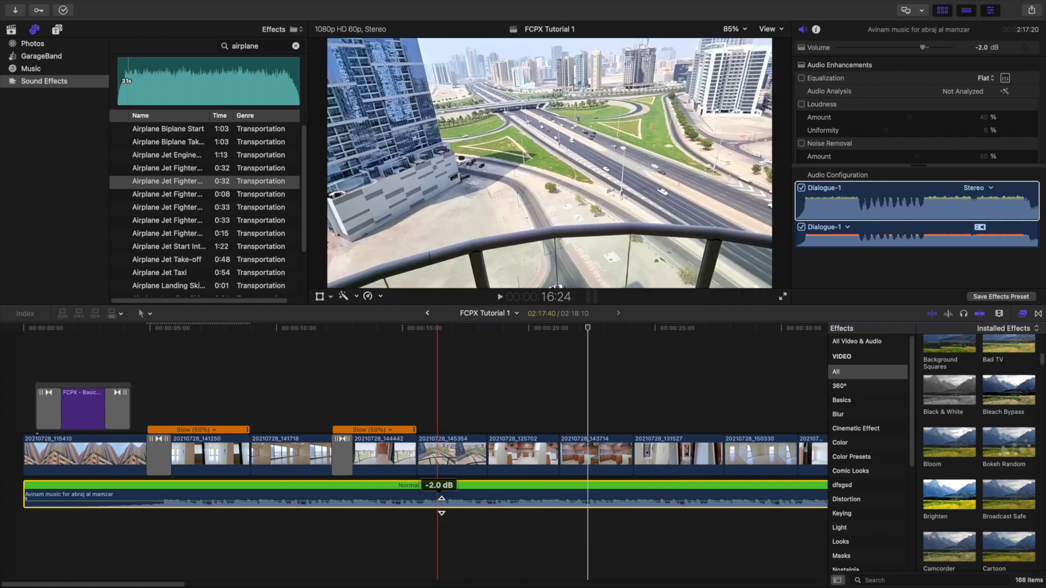
mouse_move(431, 505)
mouse_down()
mouse_move(438, 490)
mouse_move(439, 505)
mouse_up()
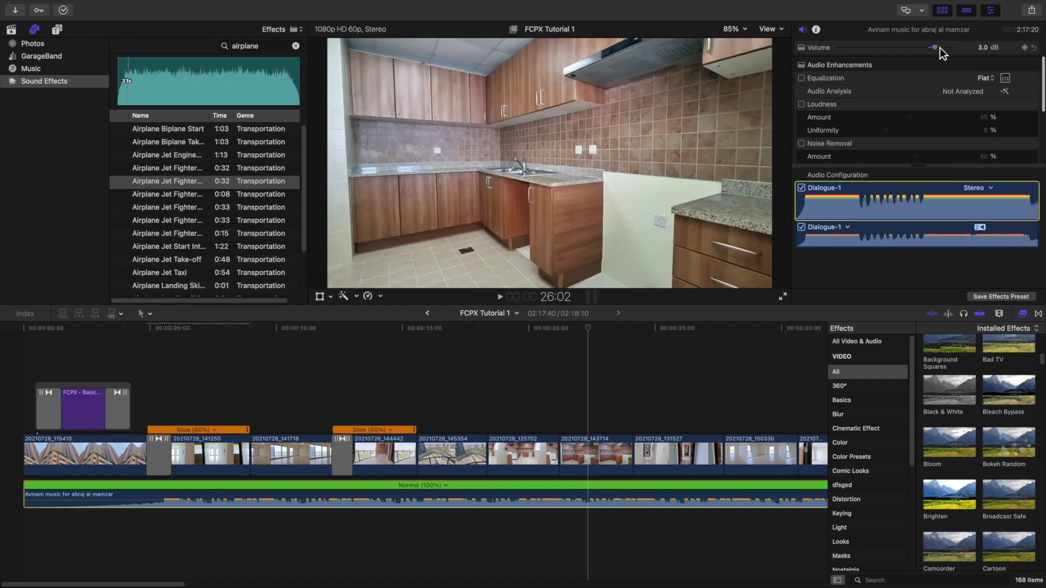
drag(940, 48, 927, 50)
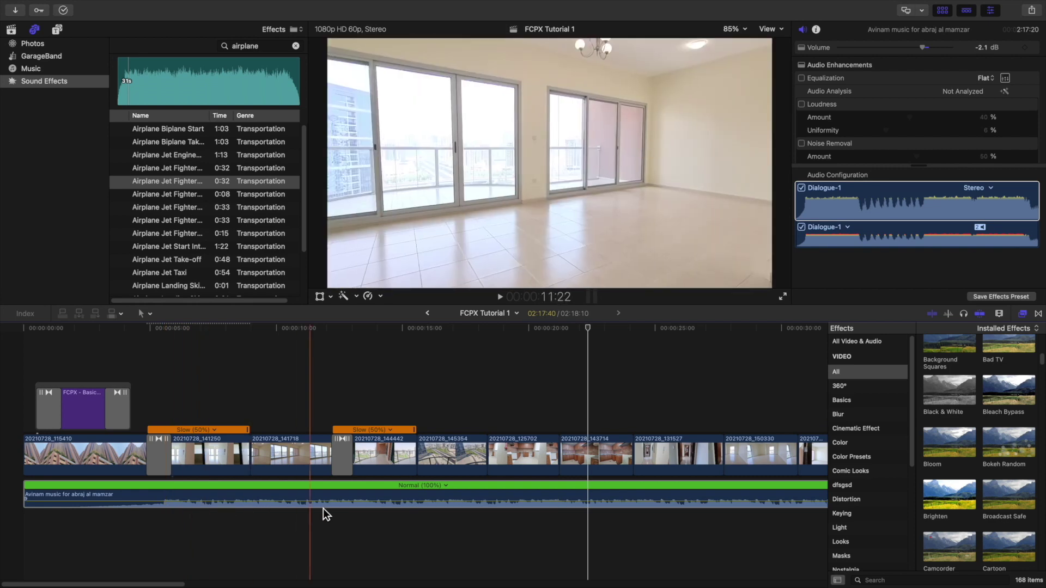
- Raise the background music clip's volume to 0.5 dB and inspect its waveform peaks up close
click(838, 216)
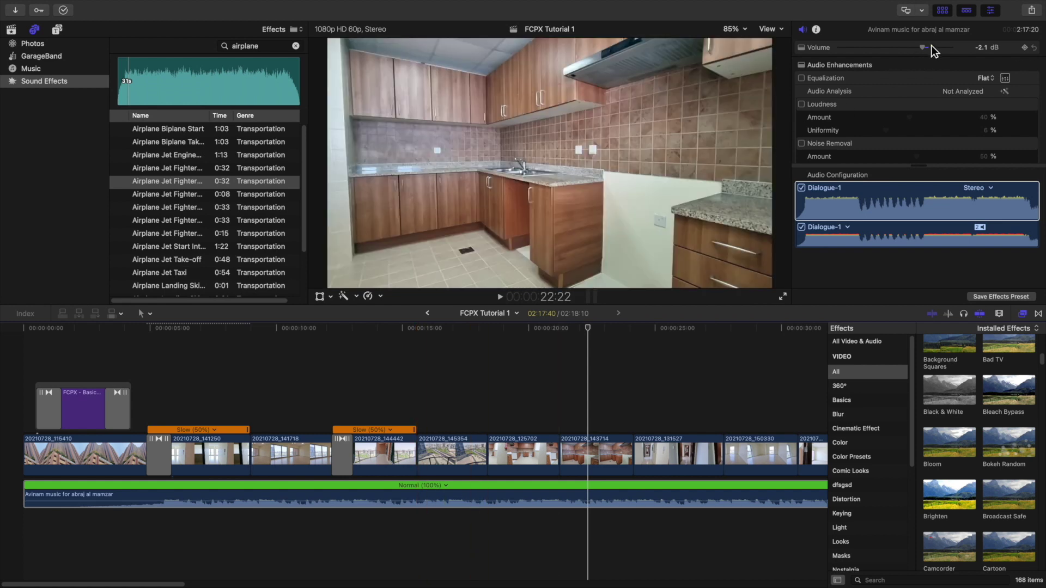
drag(923, 48, 929, 53)
key(super+equal)
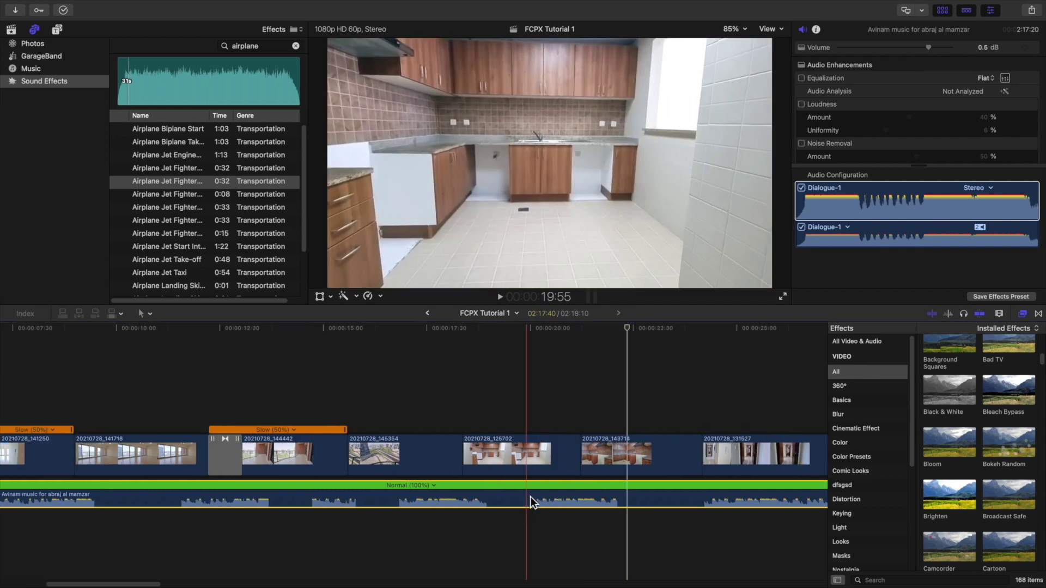
key(super+equal)
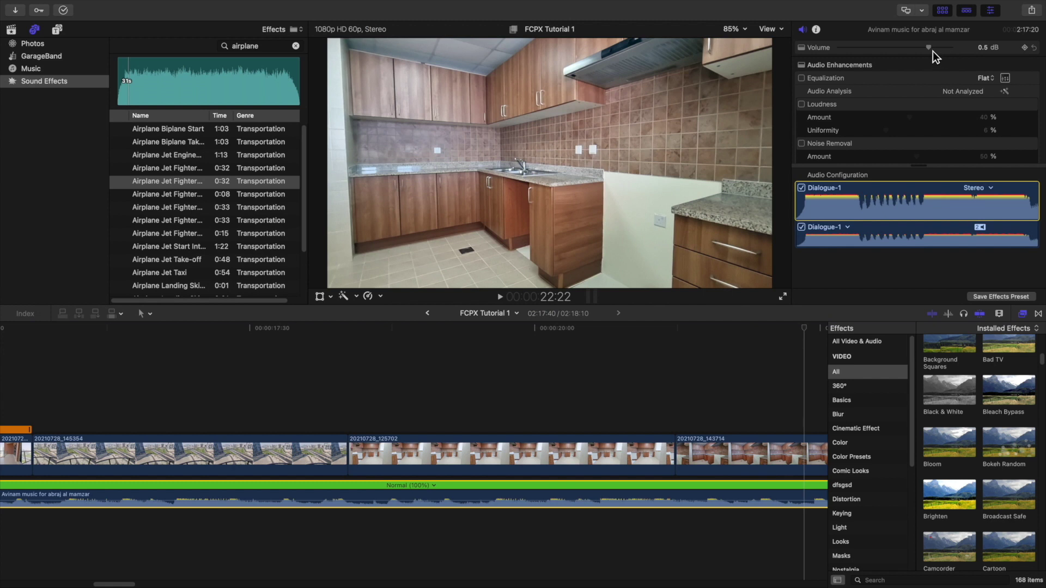
- Try the music clip at -3.2 dB and 0.9 dB, and play back the section under clip 20210728_125702 to test for peaks
drag(933, 51, 923, 49)
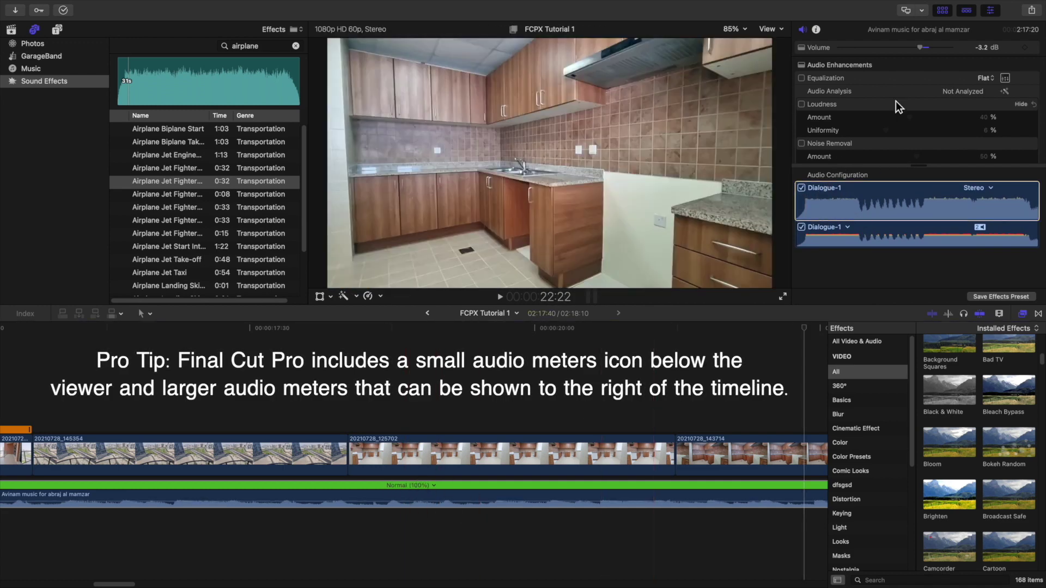
drag(922, 47, 930, 48)
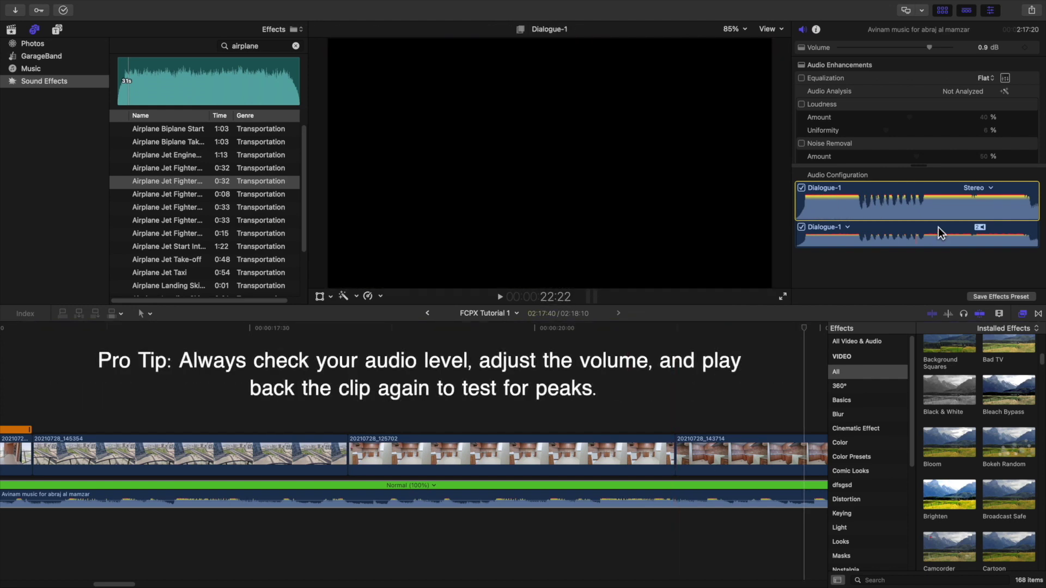
click(544, 413)
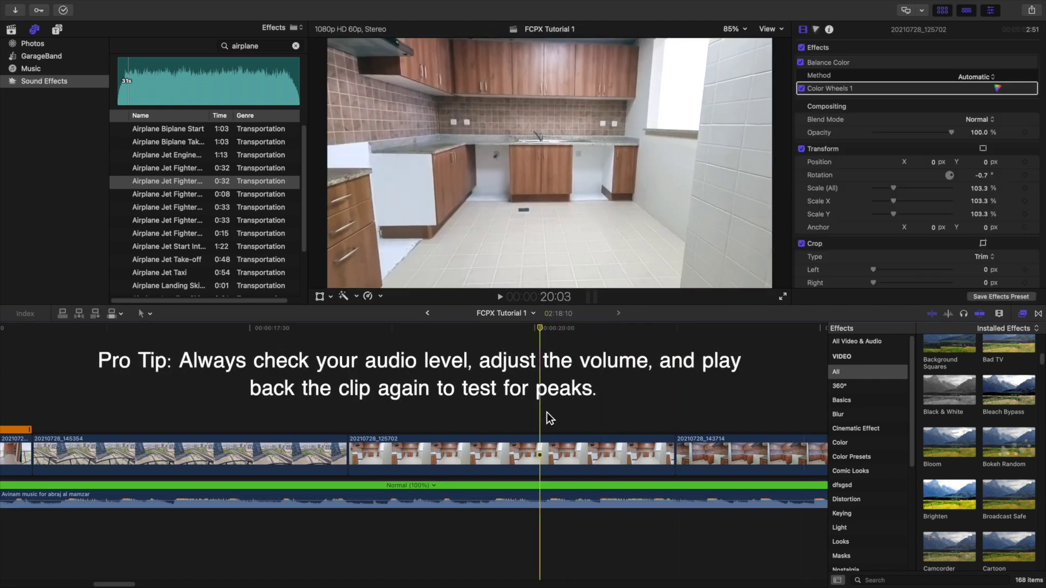
key(space)
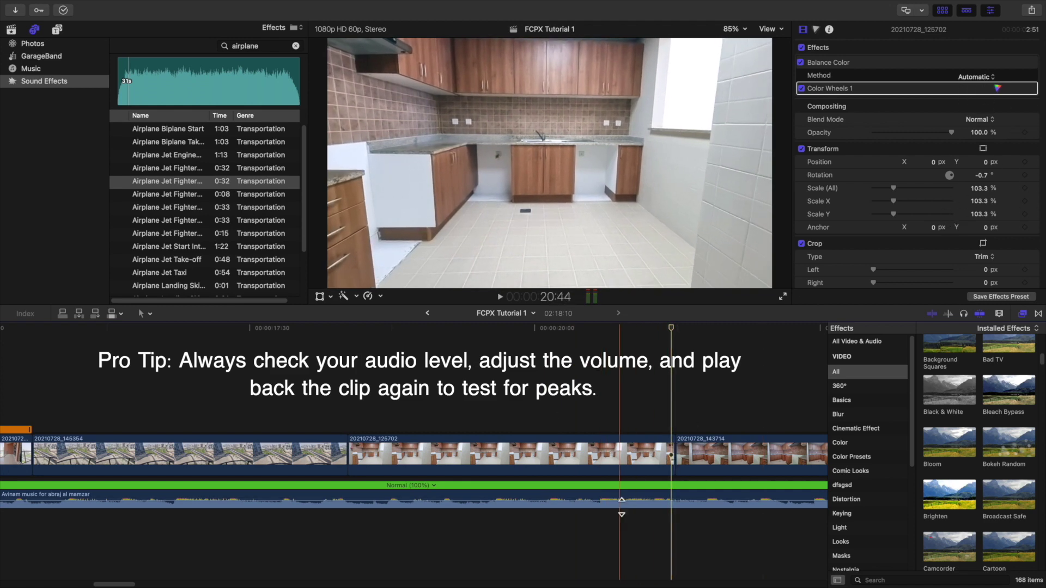
- Set the background music clip's volume to -2.3 dB and check its waveform along the timeline
click(621, 502)
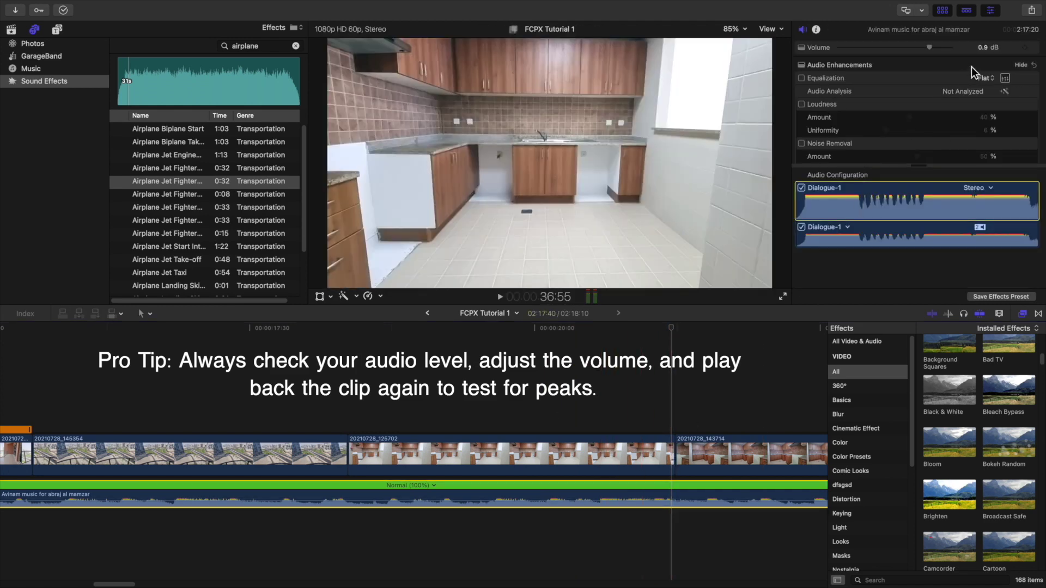
drag(934, 48, 926, 48)
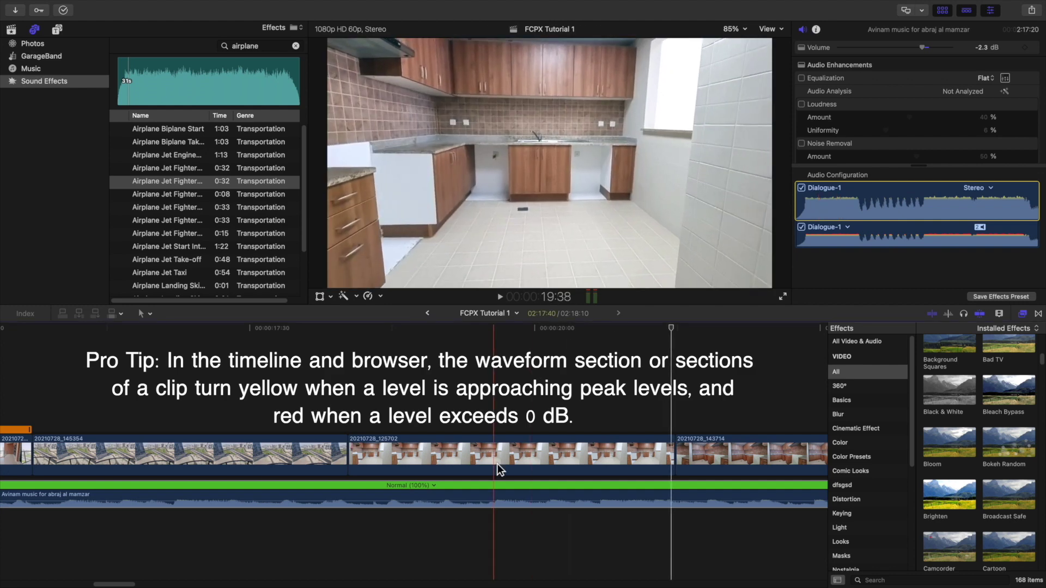
click(565, 502)
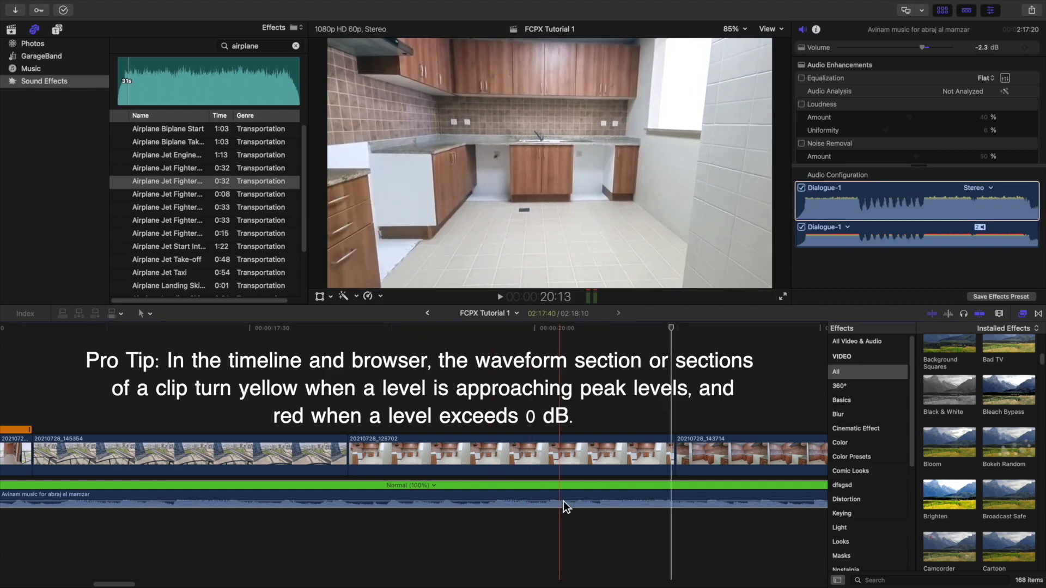
scroll(565, 502, right, 3)
key(super+minus)
key(super+minus)
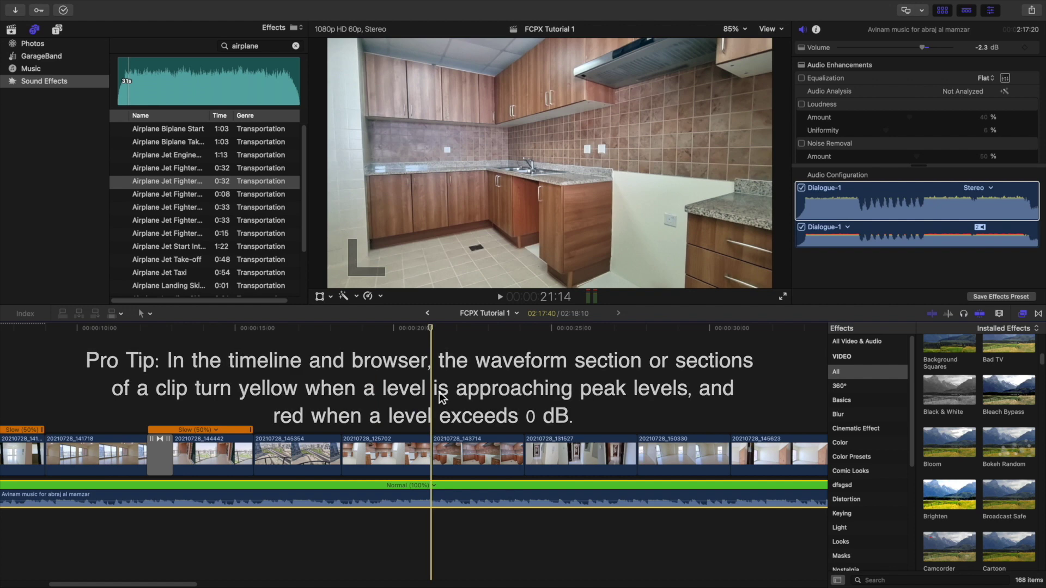
scroll(404, 456, left, 5)
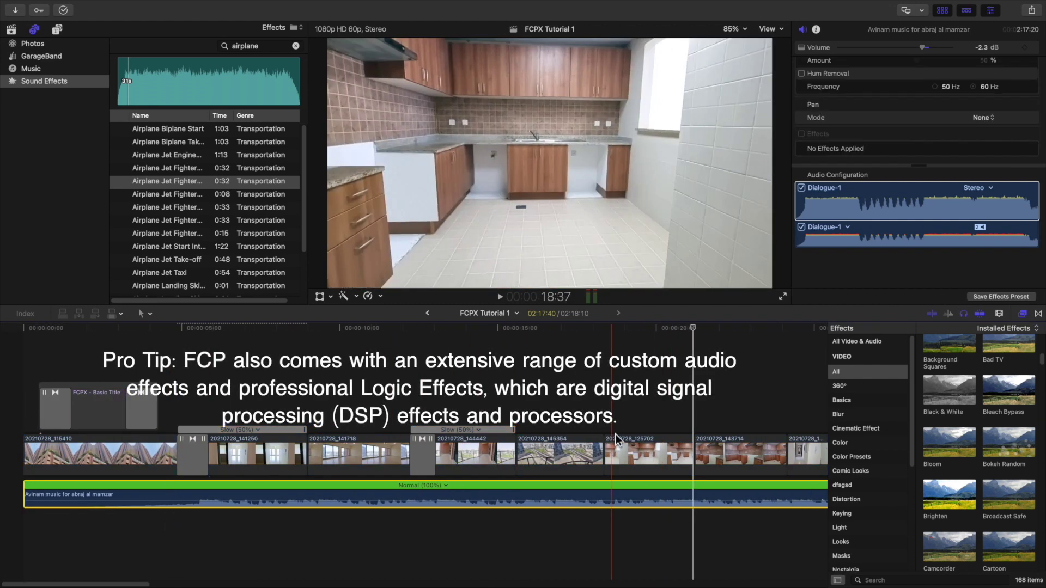
- Show all audio effects in the effects library and look through the available presets and Logic processors
click(1019, 314)
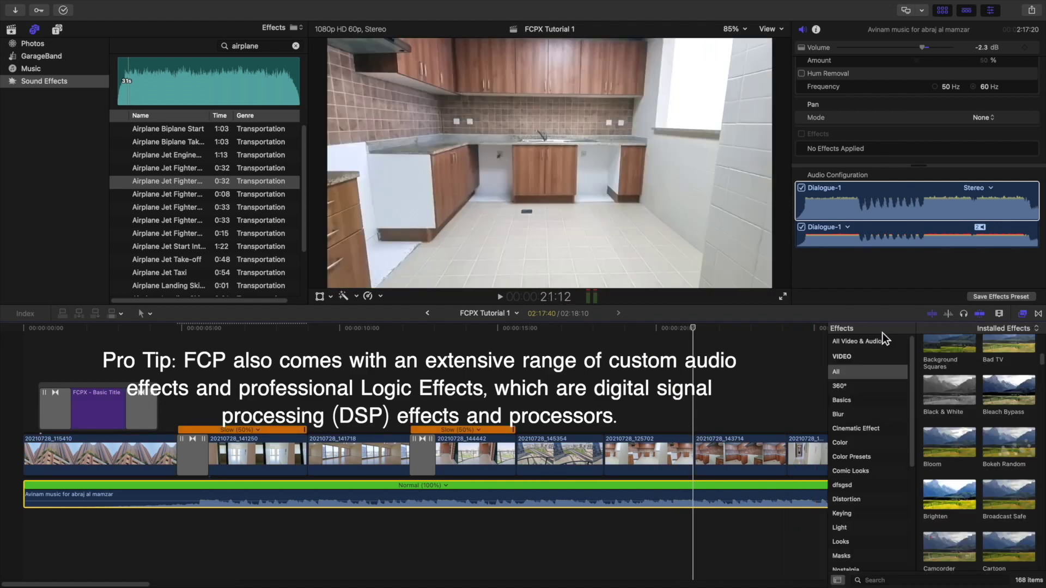
scroll(865, 371, down, 3)
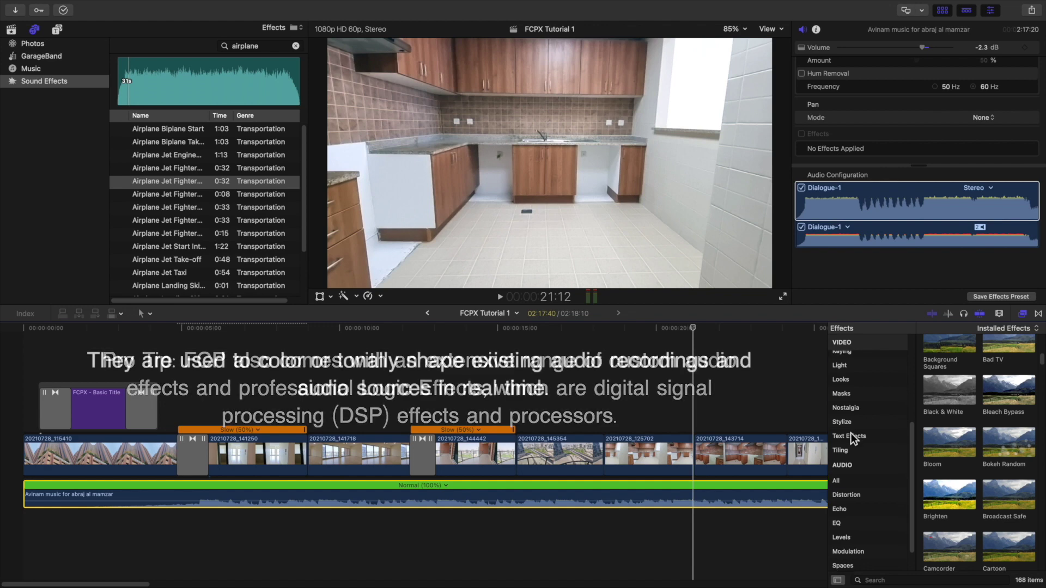
scroll(860, 463, down, 2)
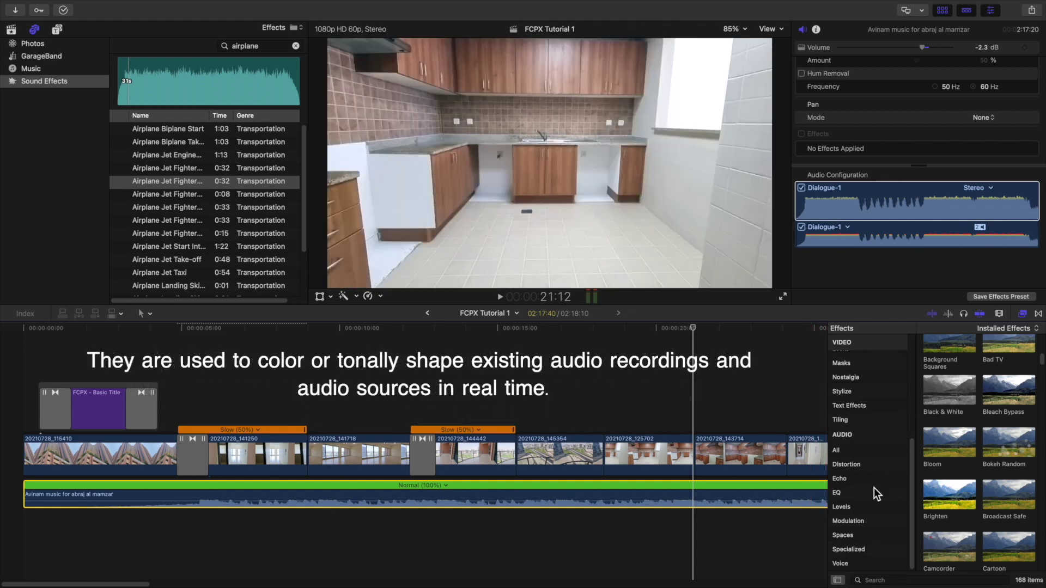
click(852, 452)
scroll(981, 450, down, 10)
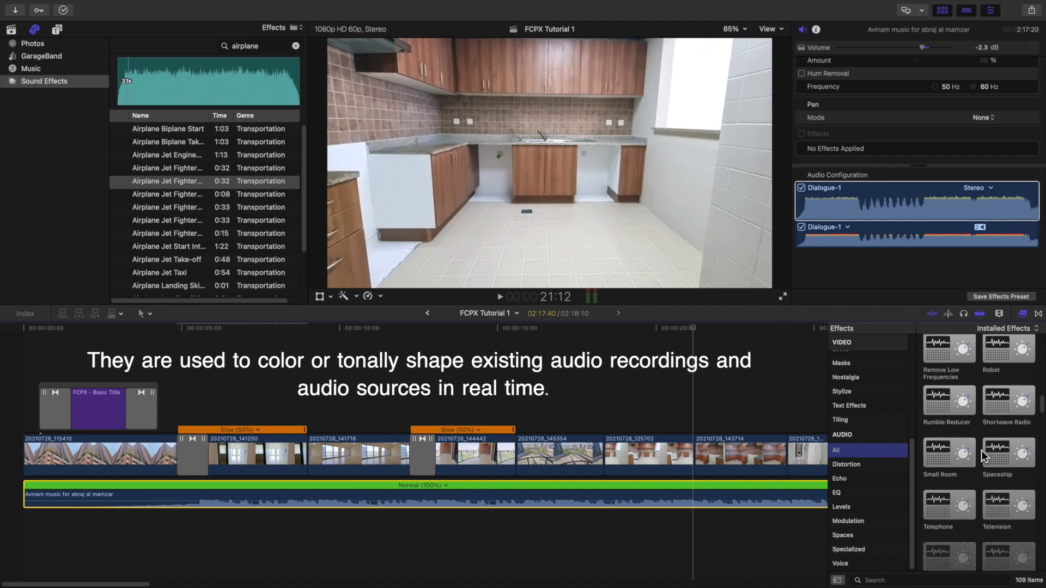
scroll(982, 450, up, 3)
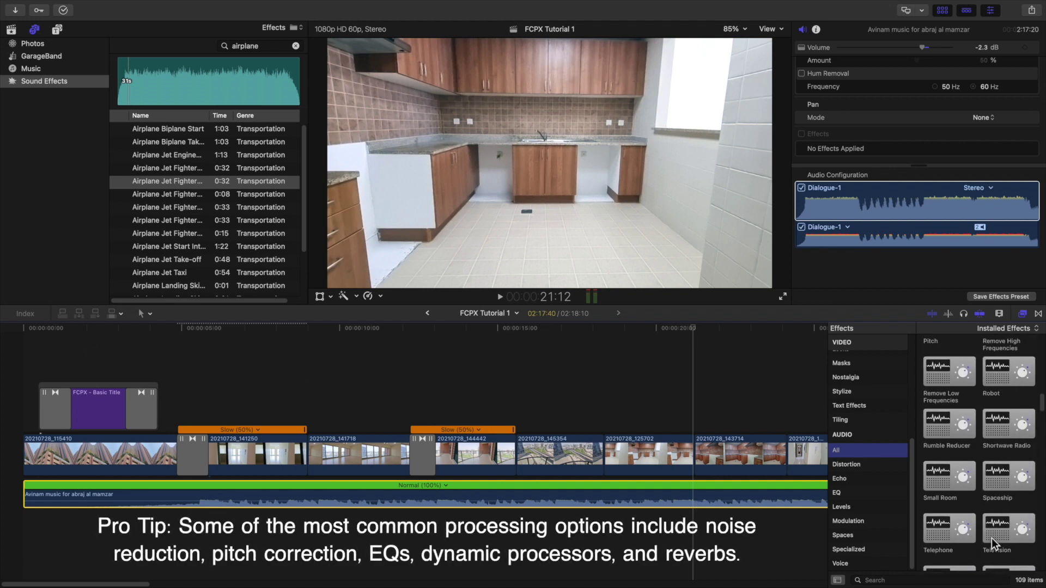
scroll(978, 465, up, 15)
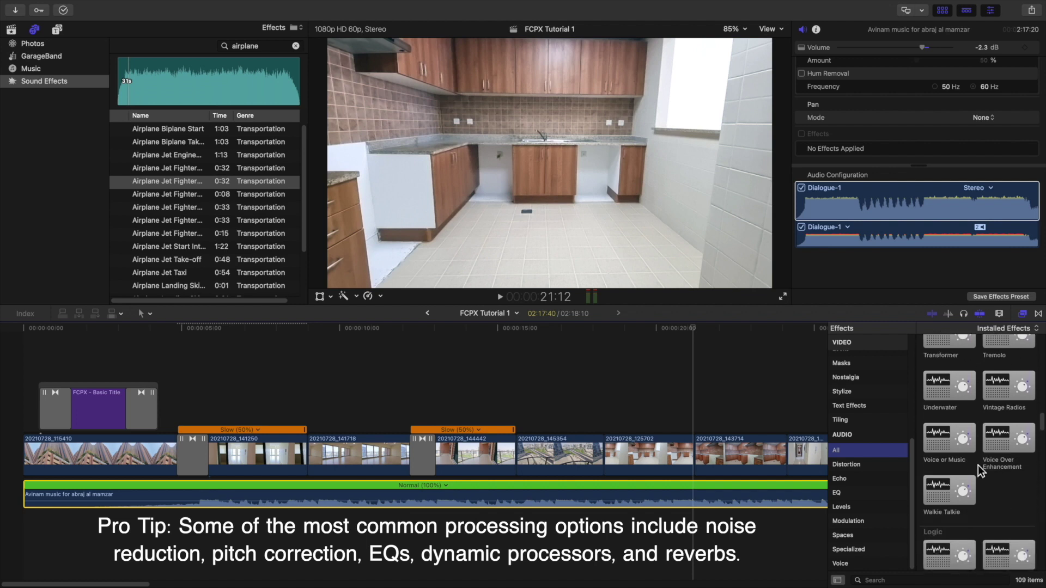
scroll(978, 466, down, 5)
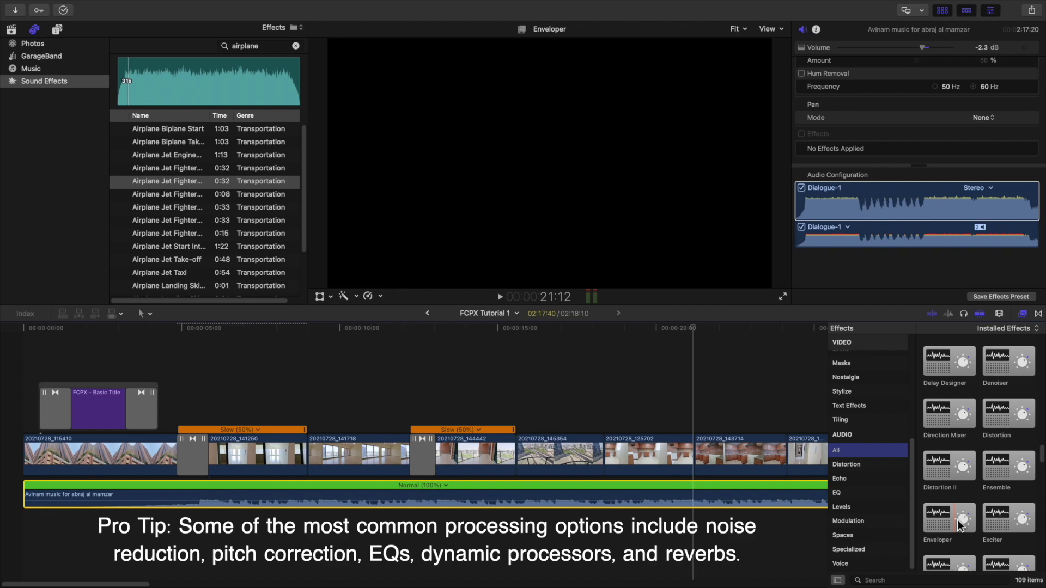
scroll(957, 520, down, 4)
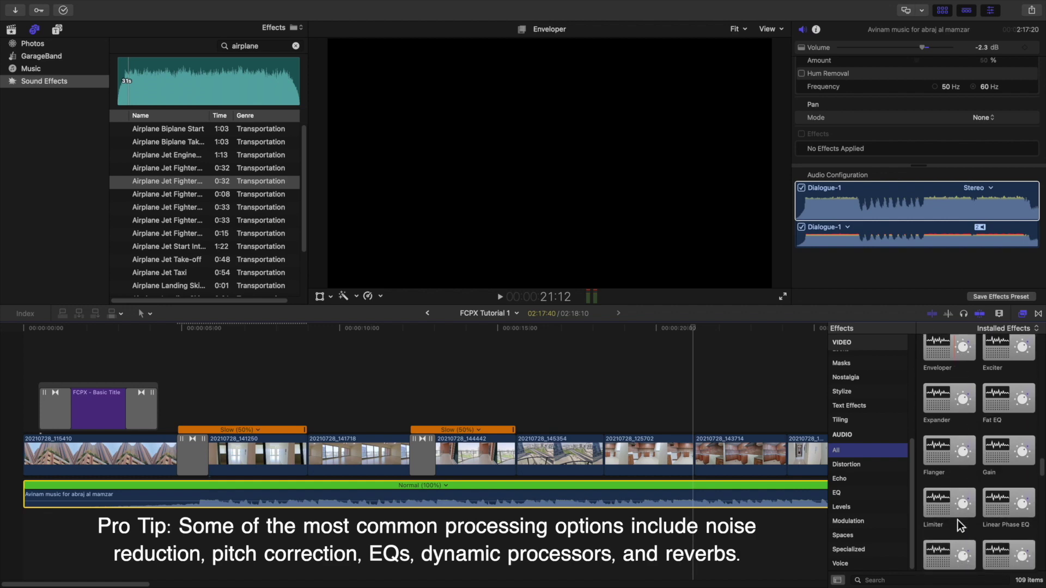
scroll(957, 519, down, 3)
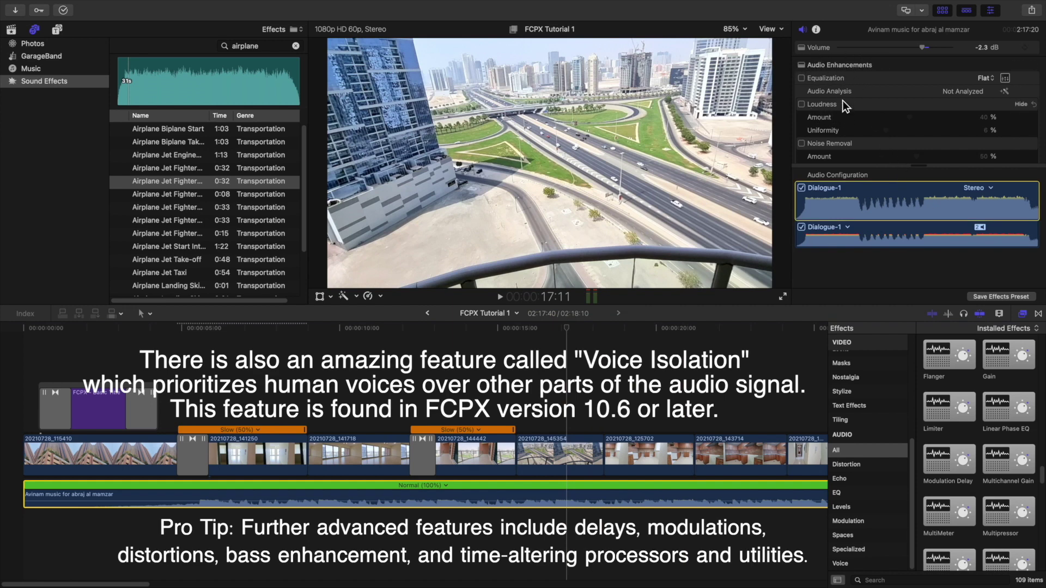
- Review the music clip's audio enhancement options, including Loudness, Noise Removal and Hum Removal
scroll(855, 161, down, 3)
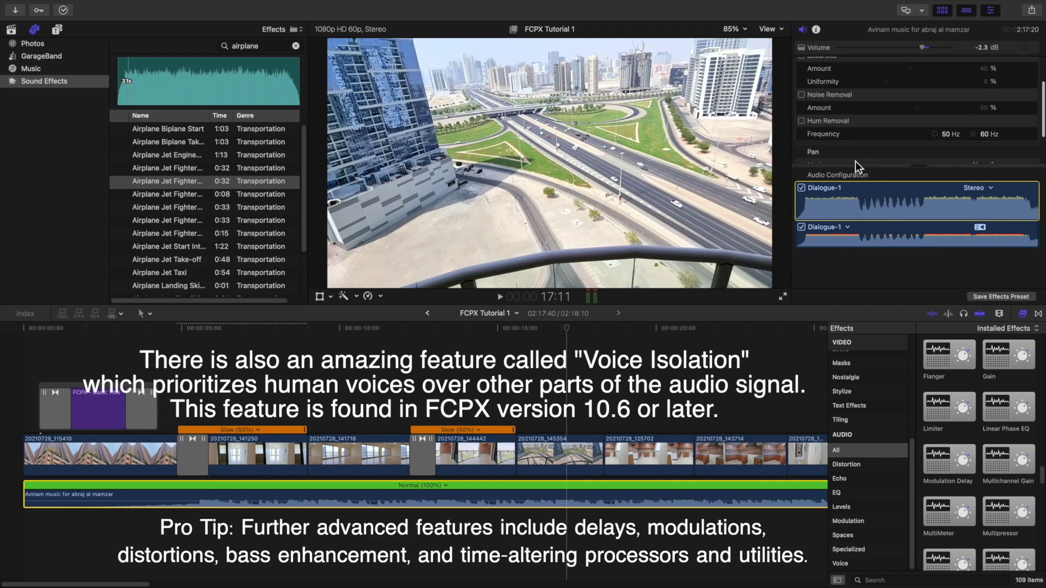
scroll(856, 161, up, 2)
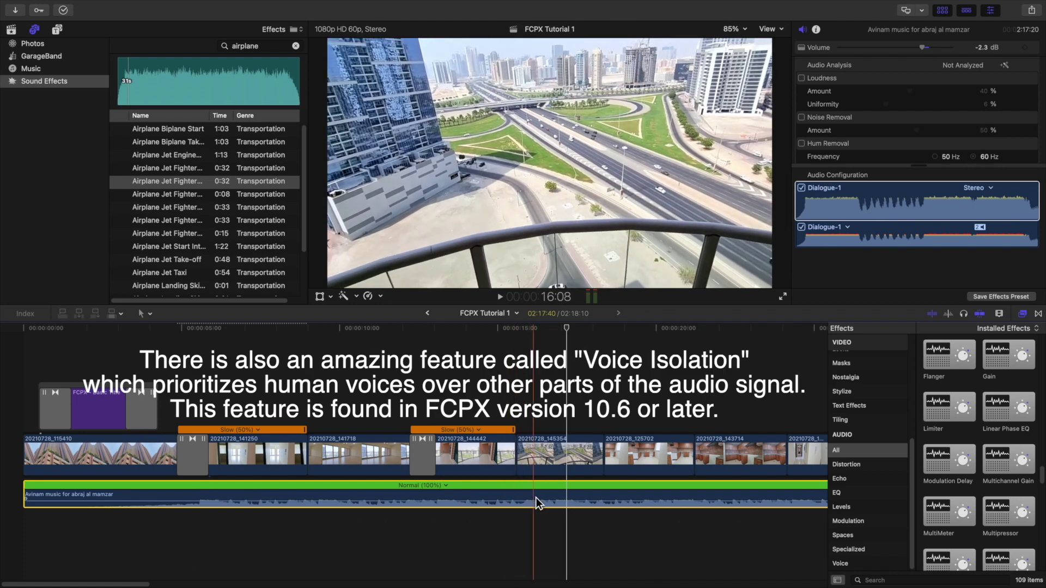
scroll(198, 276, up, 2)
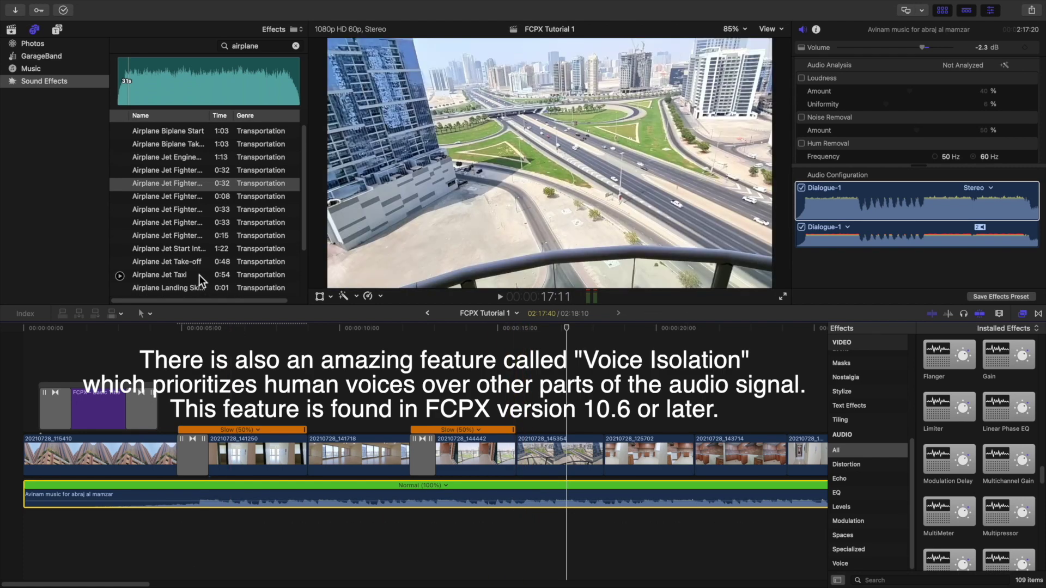
- Find clip 20210728_150751 in the FCPX Tutorial library, connect it above clip 20210728_145354 in the timeline, and play it back
click(21, 32)
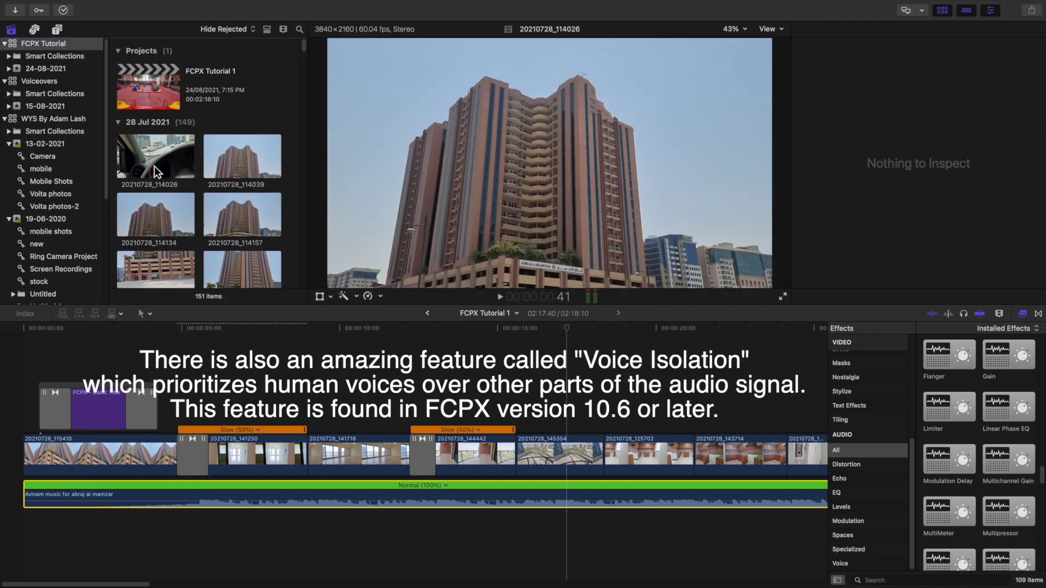
scroll(206, 282, down, 5)
scroll(206, 282, down, 20)
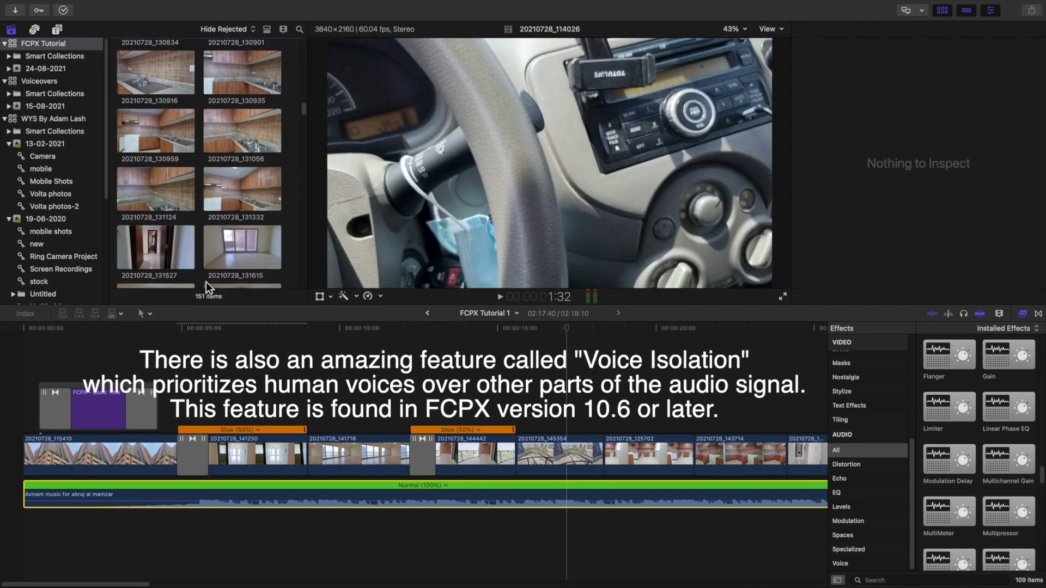
scroll(206, 282, up, 15)
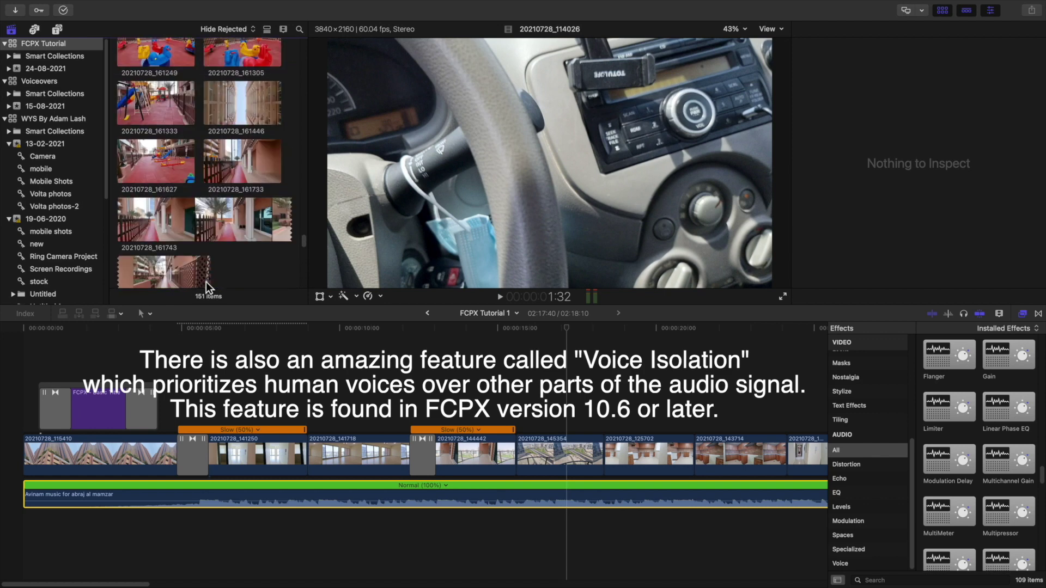
scroll(206, 282, up, 1)
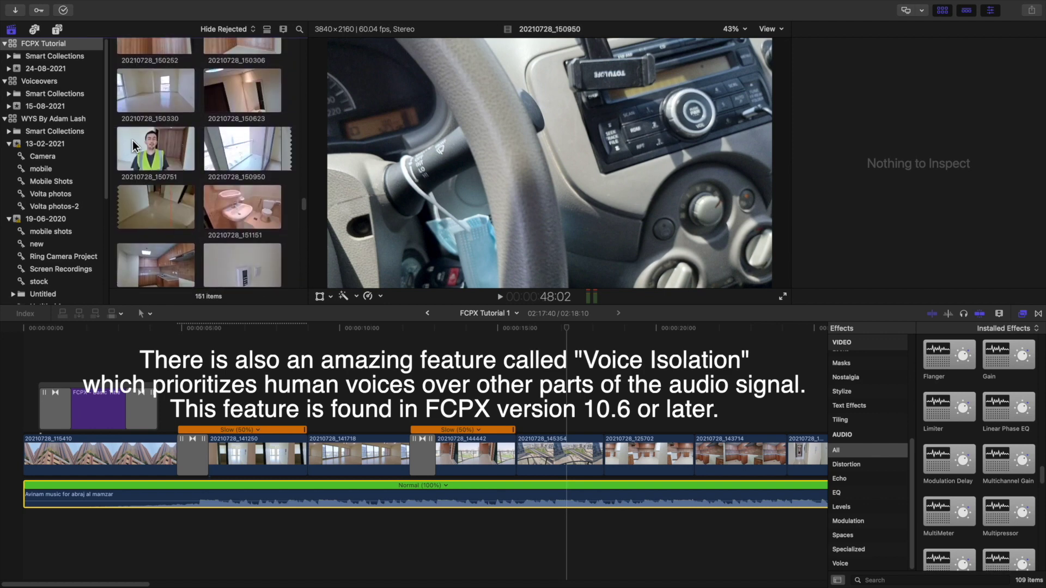
drag(161, 149, 574, 389)
scroll(364, 376, right, 8)
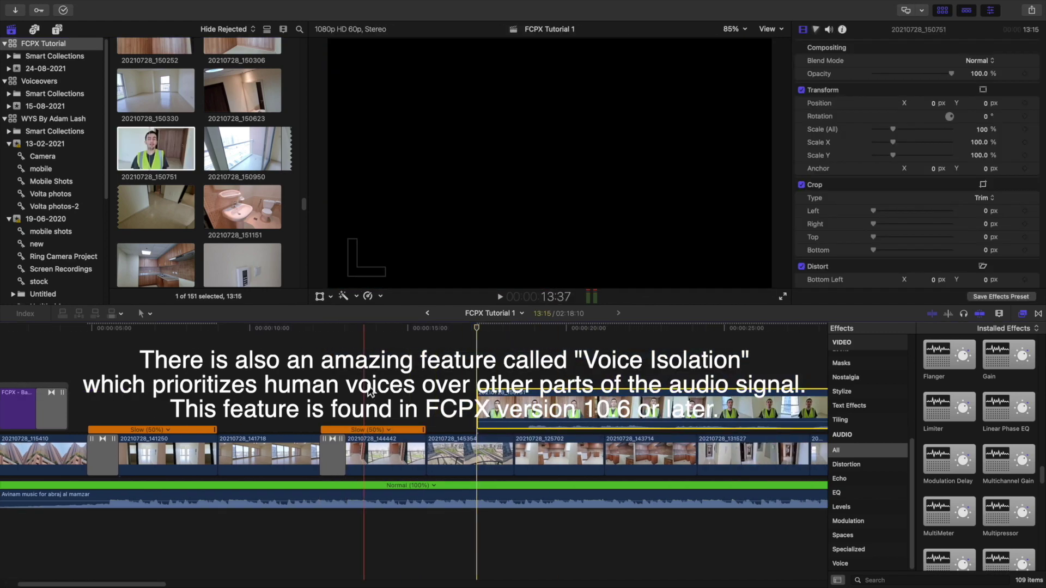
drag(278, 408, 260, 419)
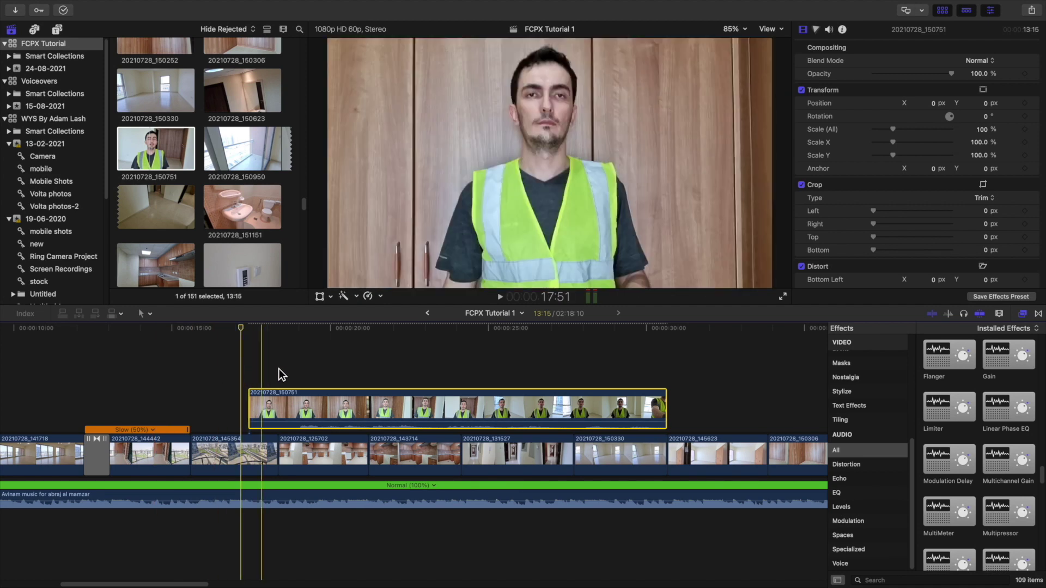
key(space)
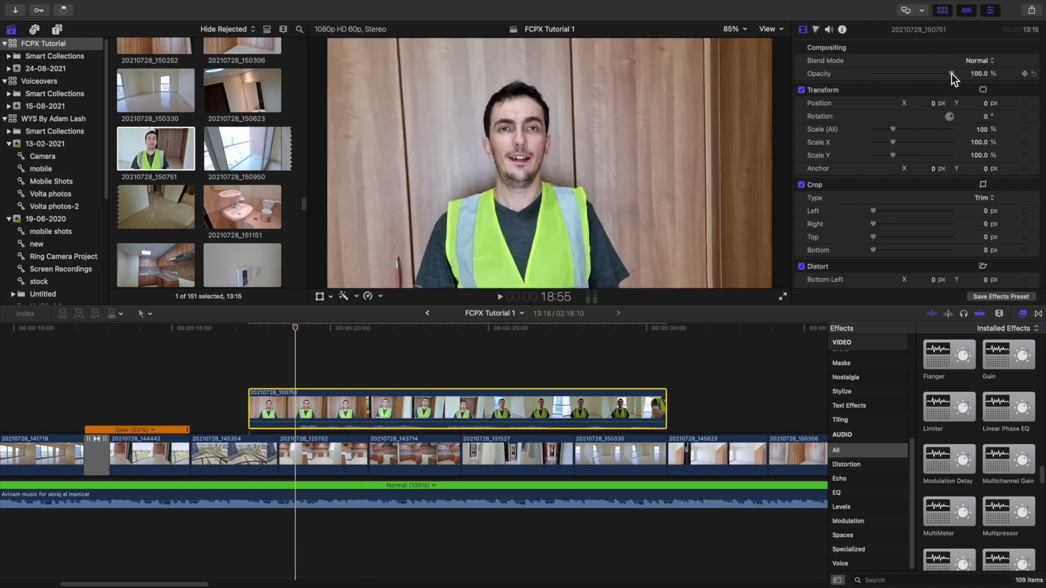
- Lower the opacity of the connected clip 20210728_150751 to 40.39%
drag(952, 74, 910, 75)
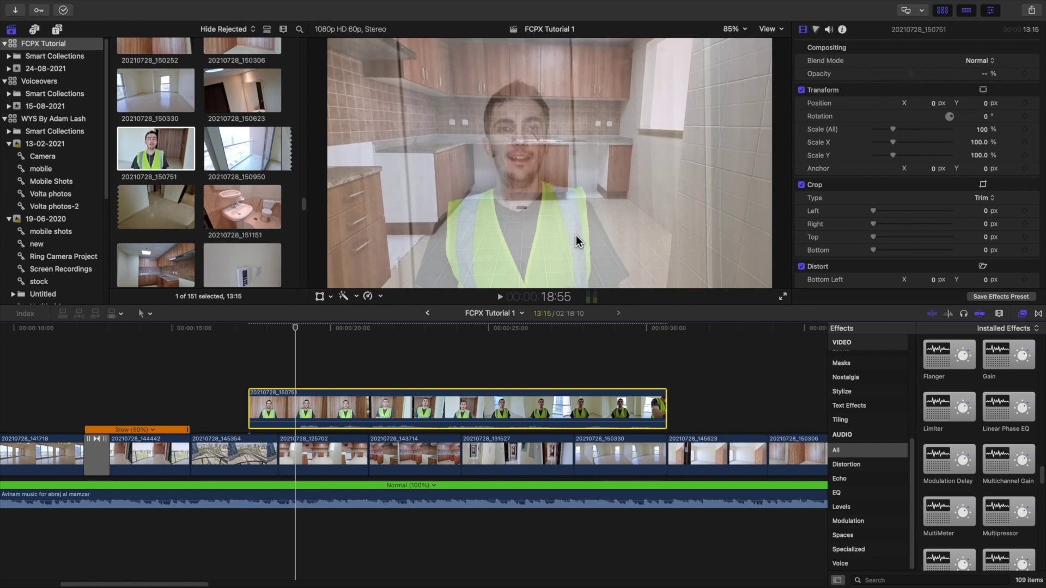
click(278, 376)
click(305, 378)
click(322, 414)
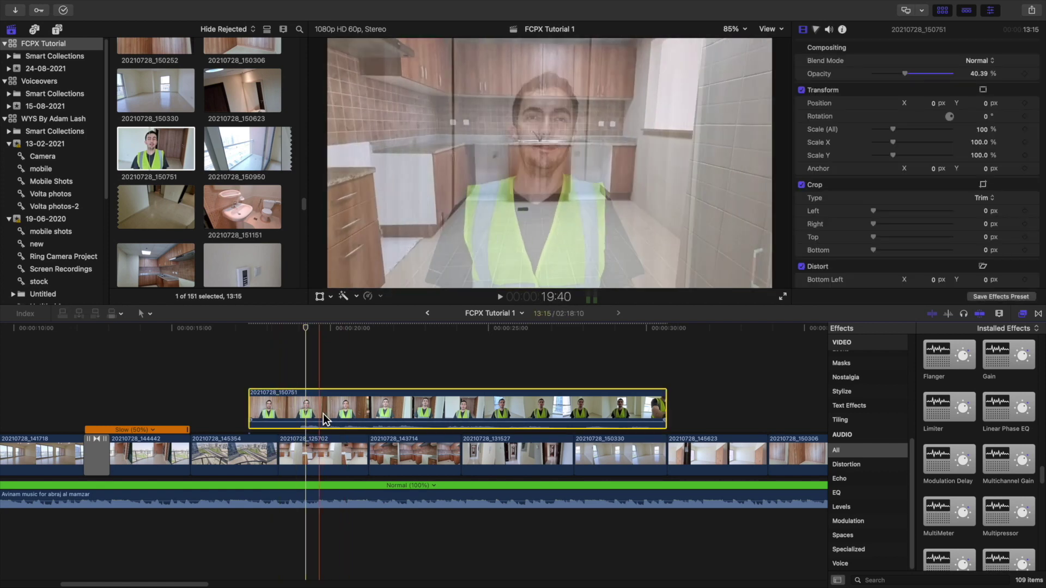
- Disable the background music clip and play back the section under clip 20210728_150751 to hear its voice audio
click(308, 499)
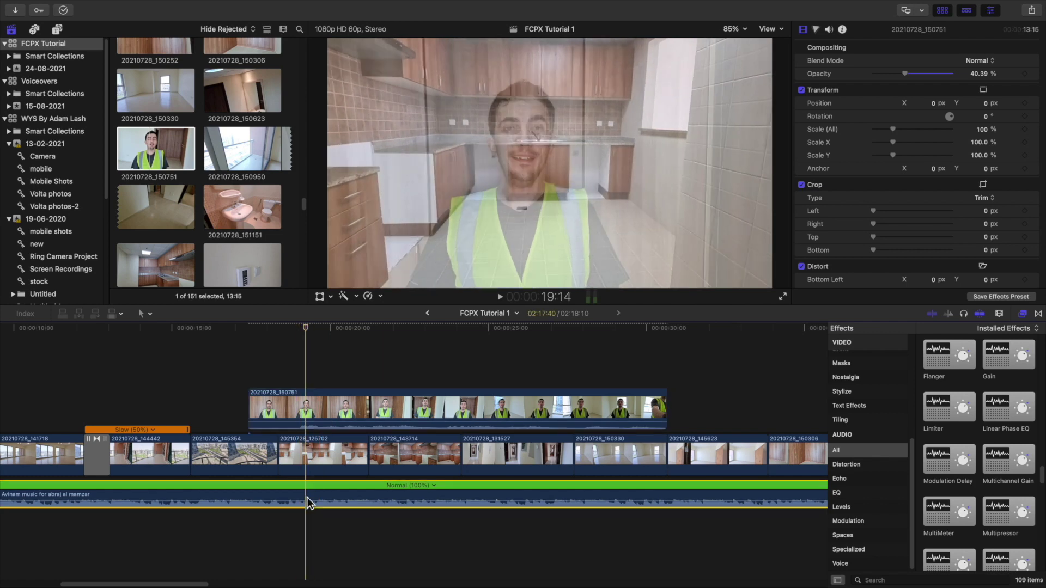
key(space)
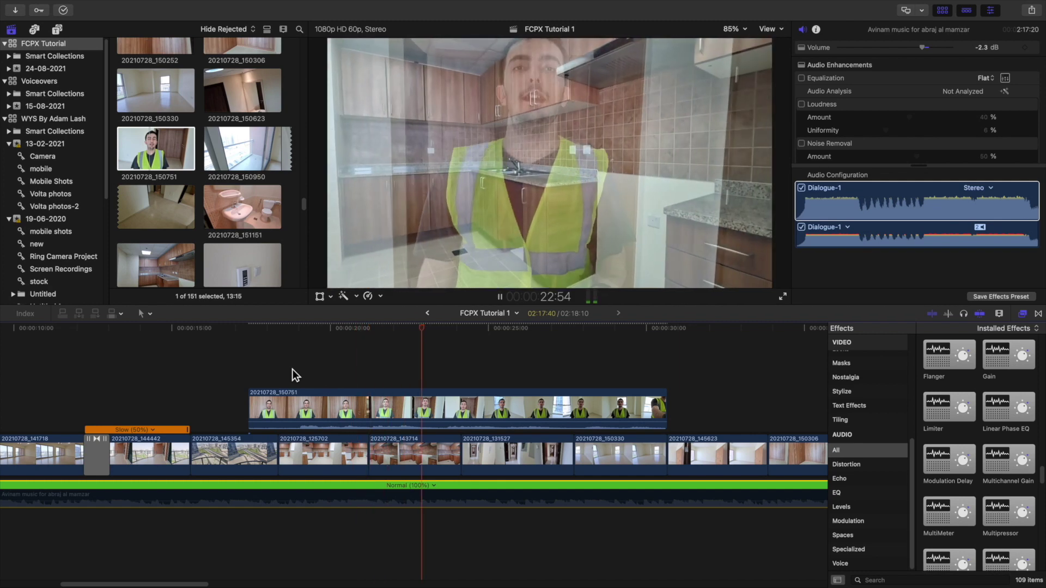
key(space)
click(386, 406)
key(space)
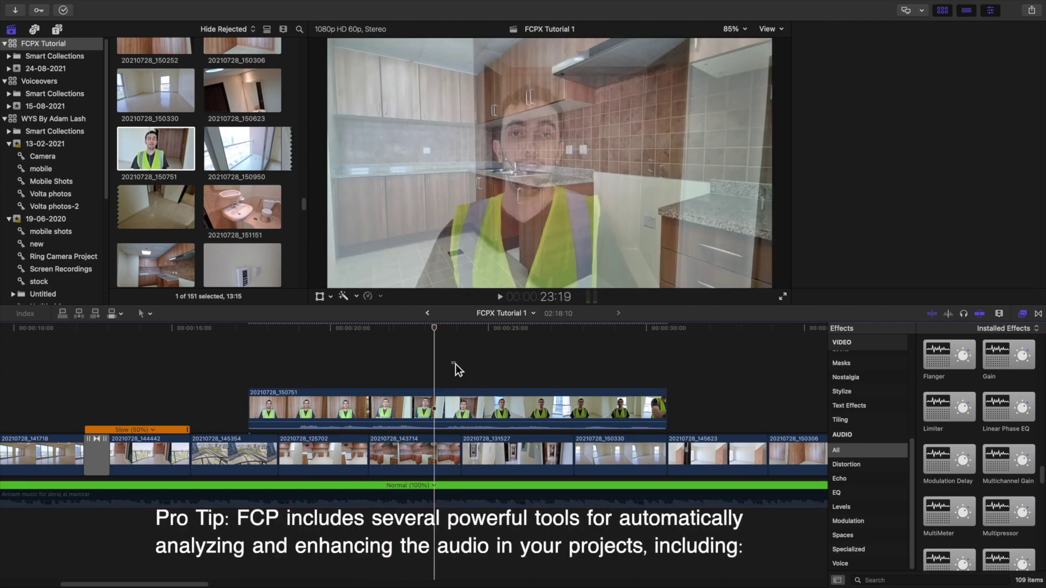
key(space)
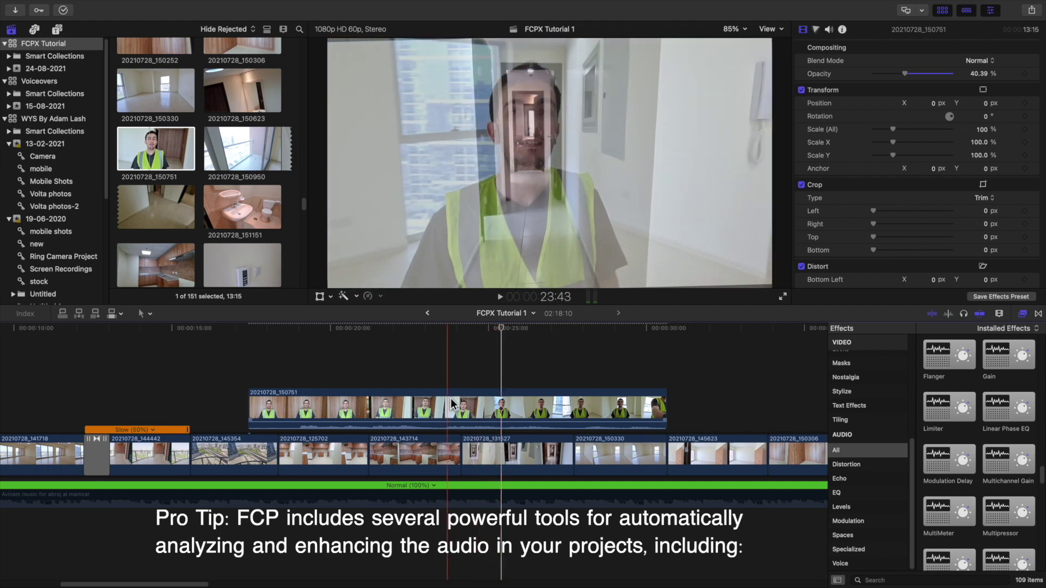
- Restore the opacity of the connected clip 20210728_150751 to 100%
click(450, 410)
click(350, 368)
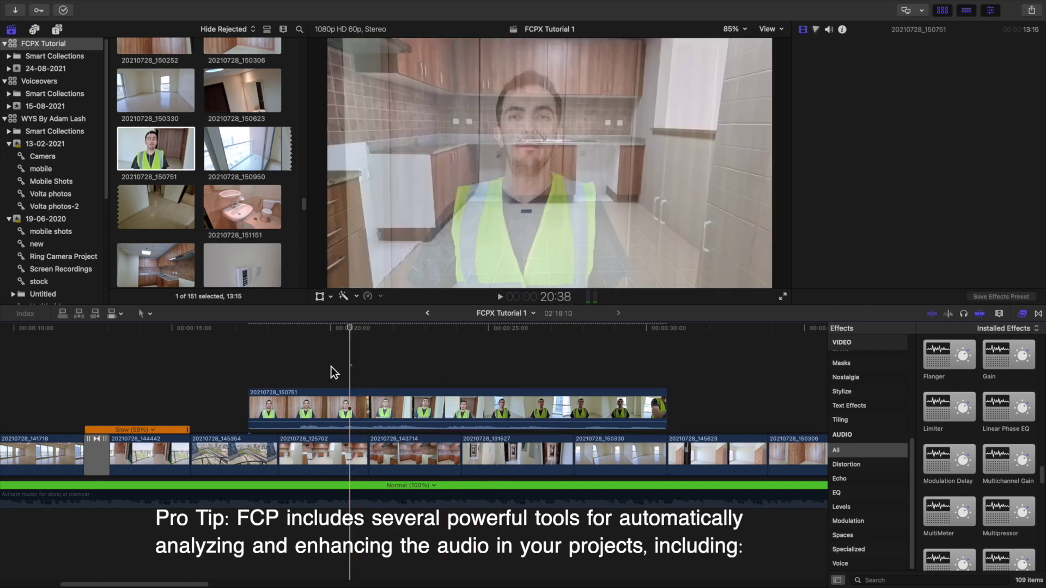
click(332, 405)
drag(904, 73, 1023, 74)
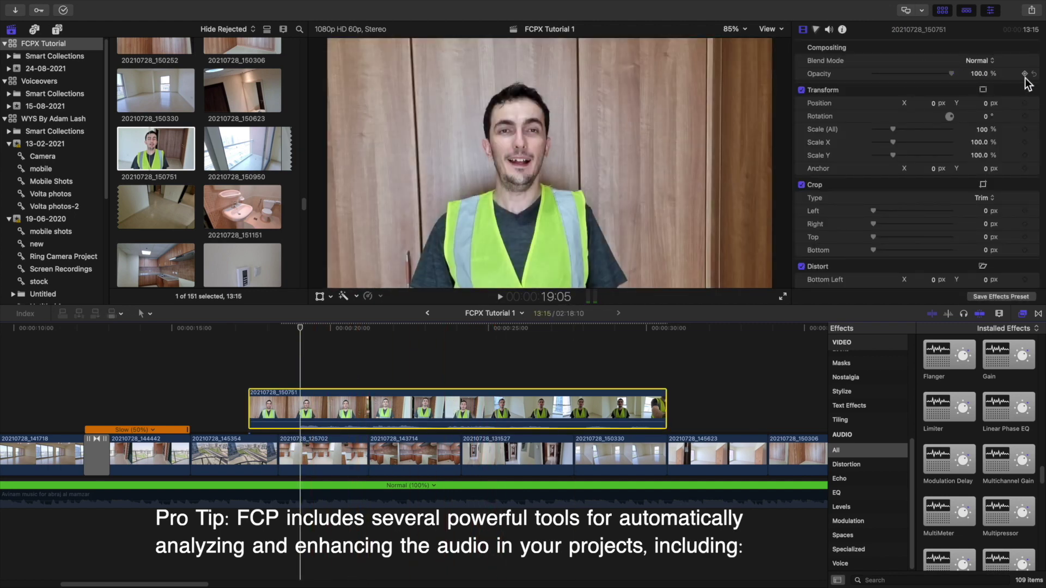
click(346, 374)
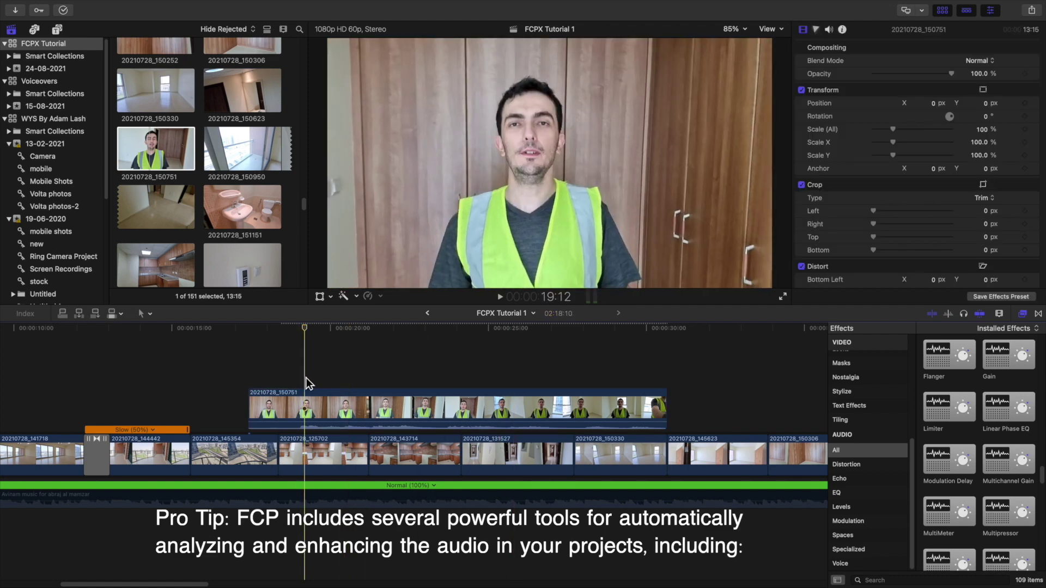
- Turn on Noise Removal at 50% in the audio enhancements of clip 20210728_150751
click(302, 406)
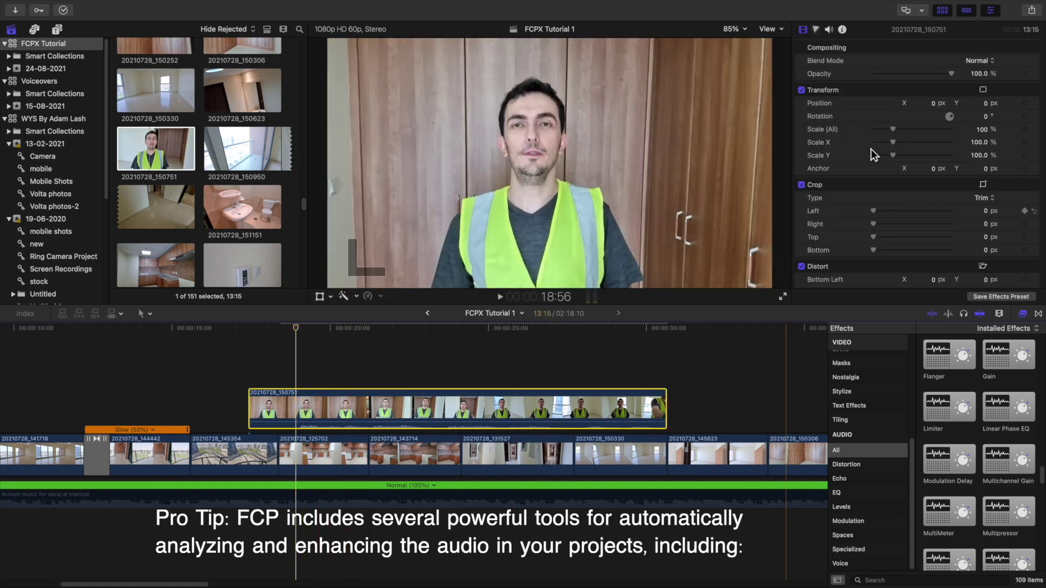
click(828, 31)
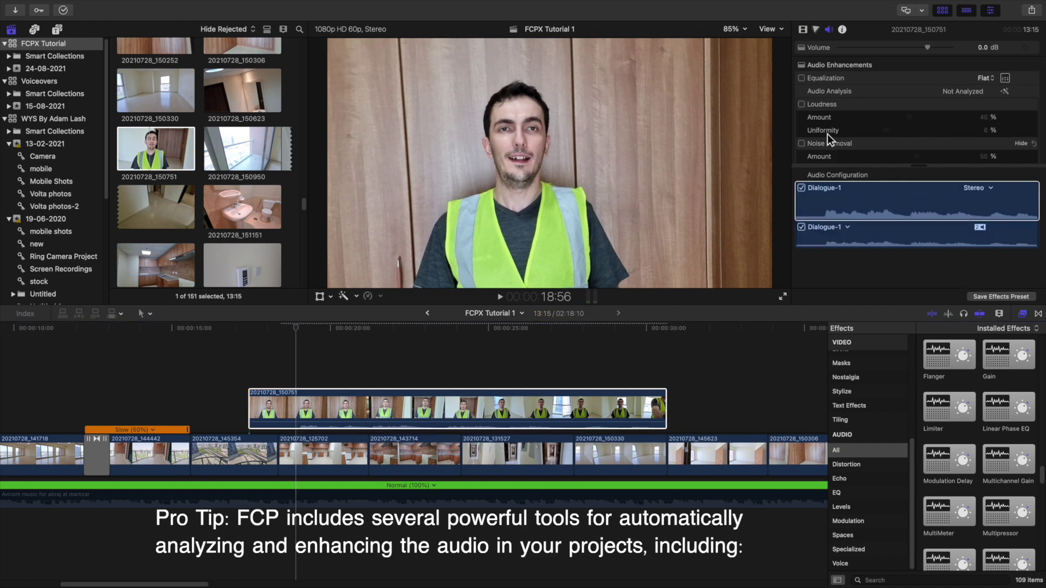
click(801, 144)
scroll(910, 152, down, 3)
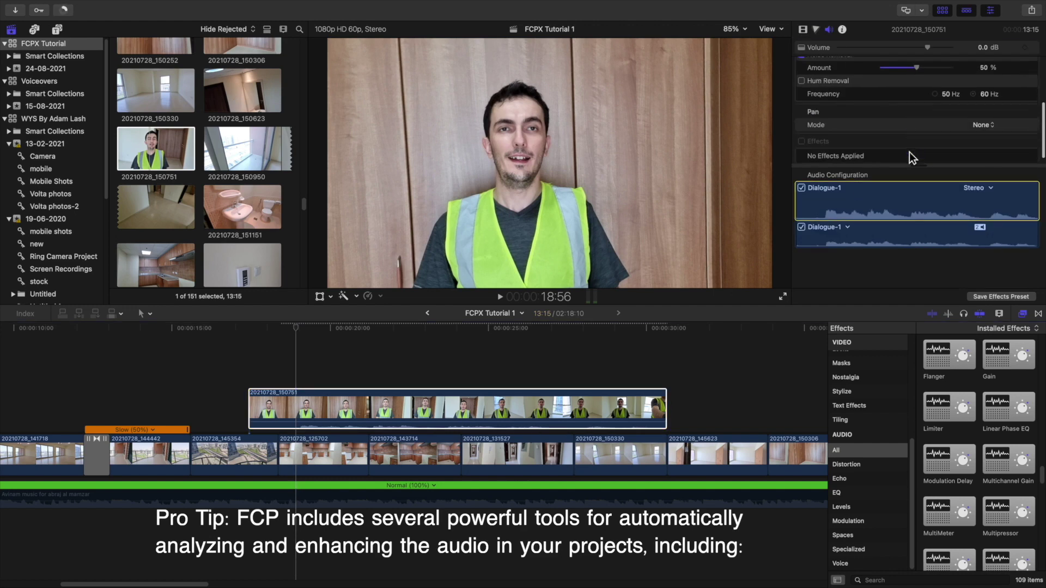
scroll(920, 92, up, 2)
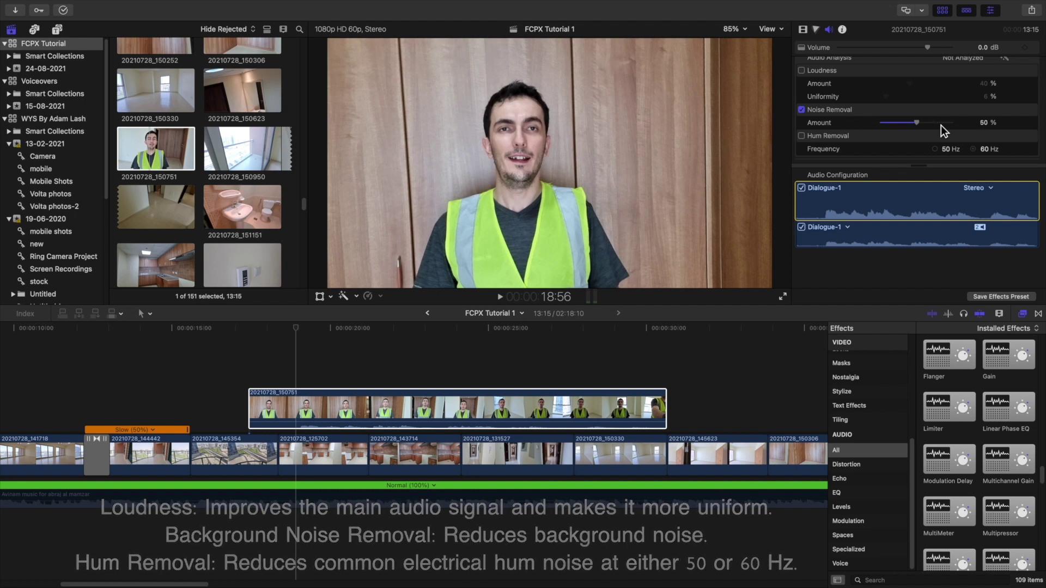
drag(941, 126, 912, 115)
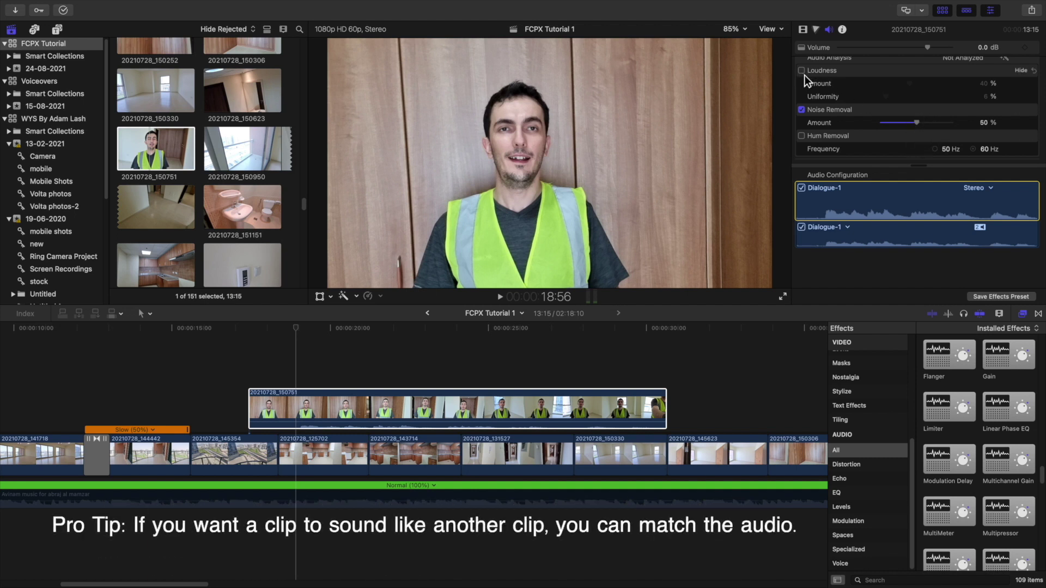
scroll(833, 89, up, 2)
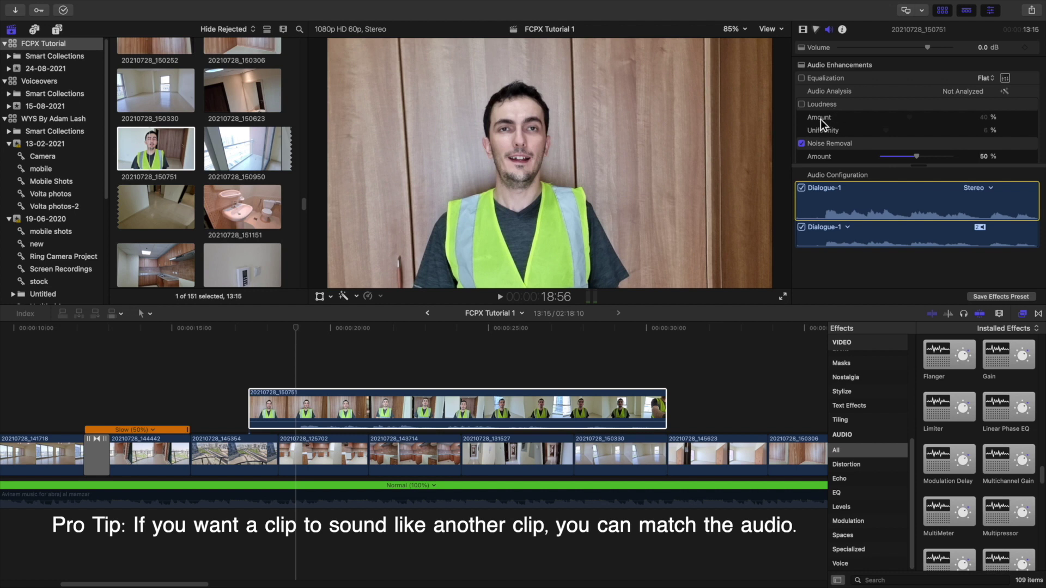
- Turn on Loudness for clip 20210728_150751, set its amount to 29%, and play back the clip to hear the enhancement
click(802, 105)
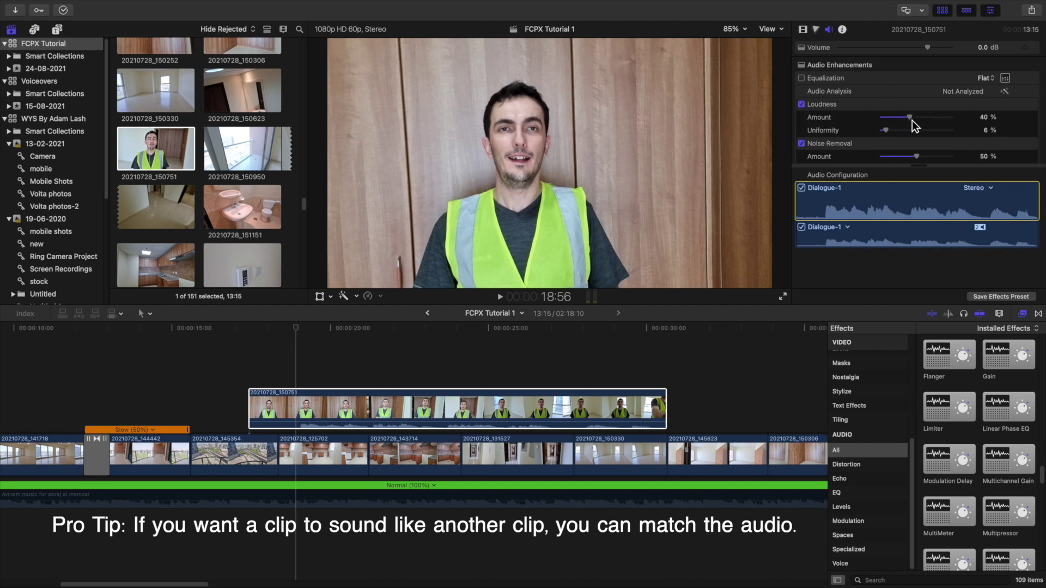
drag(912, 119, 894, 119)
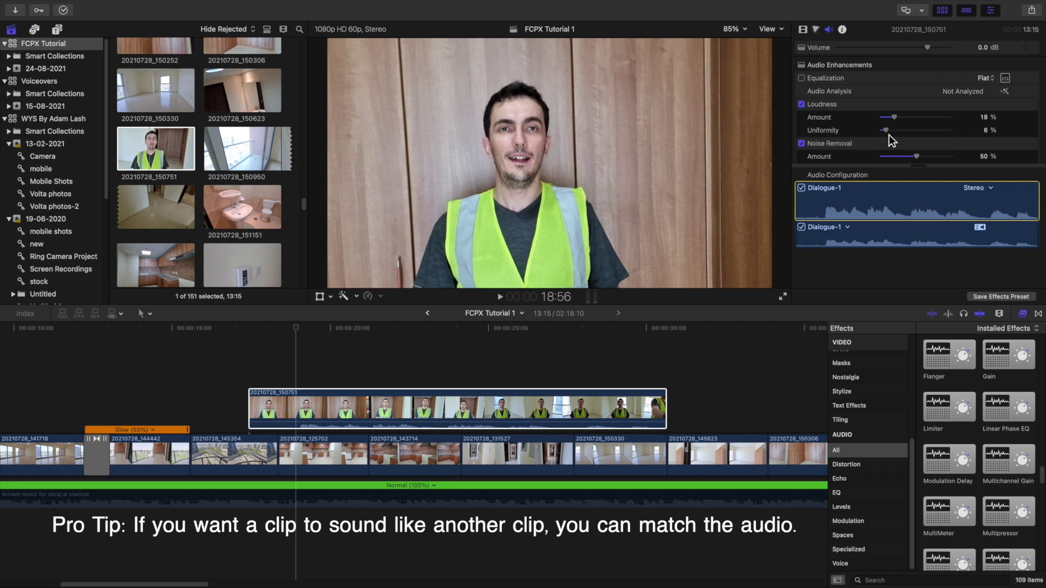
click(901, 117)
click(497, 298)
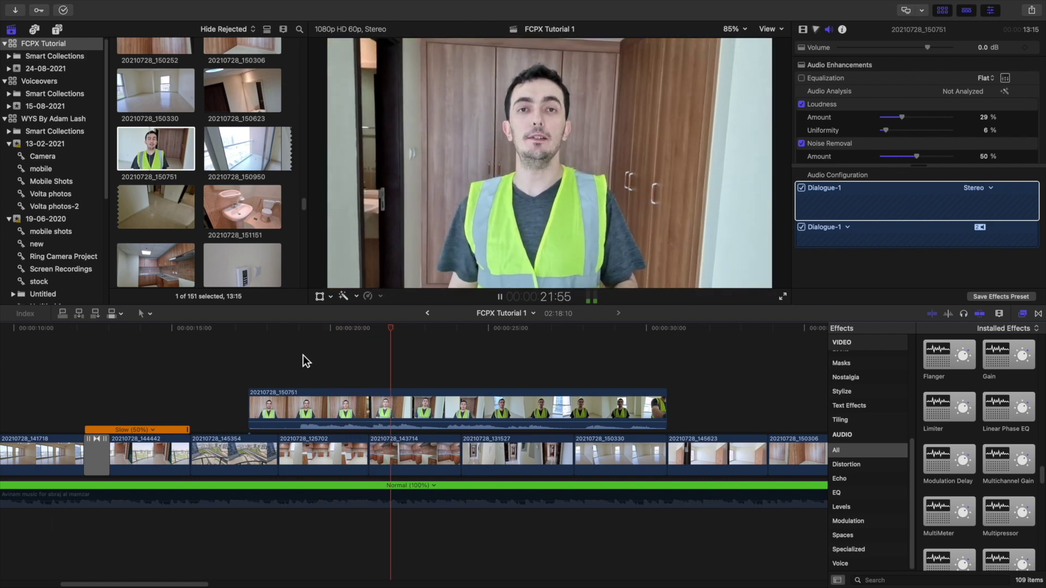
key(space)
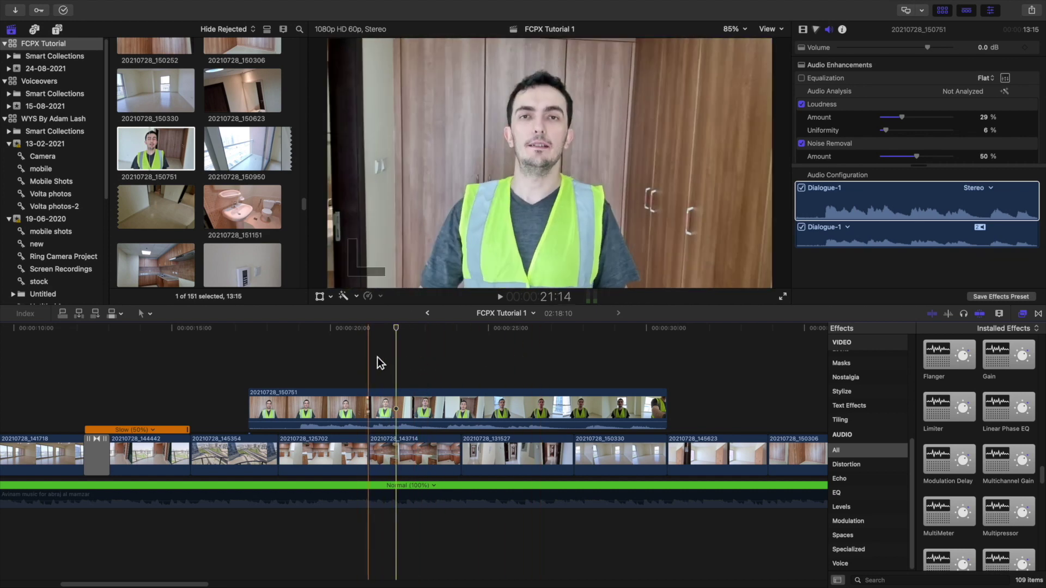
key(space)
key(space)
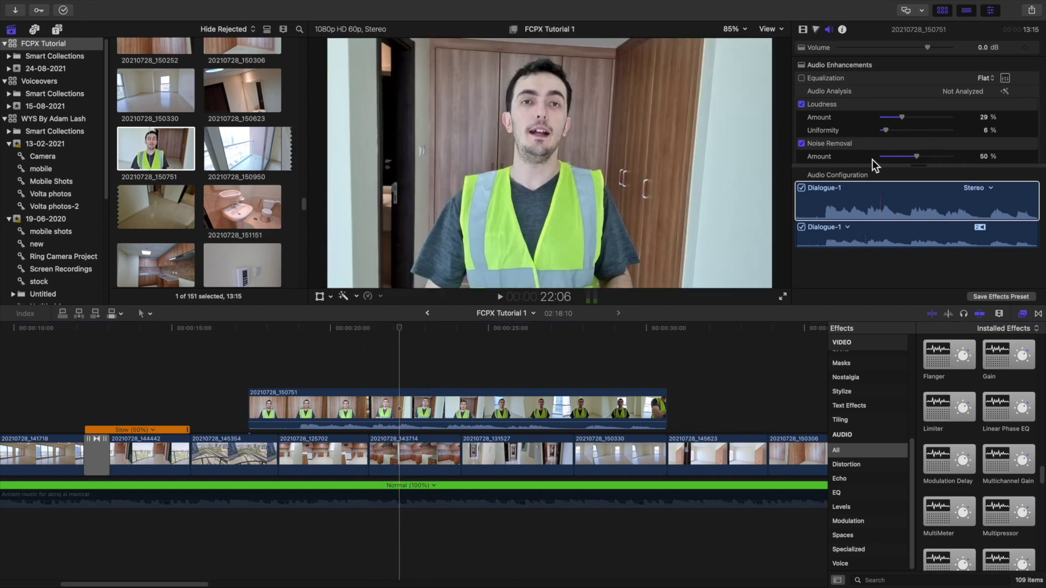
- Set the clip's Loudness amount to 51%
click(836, 141)
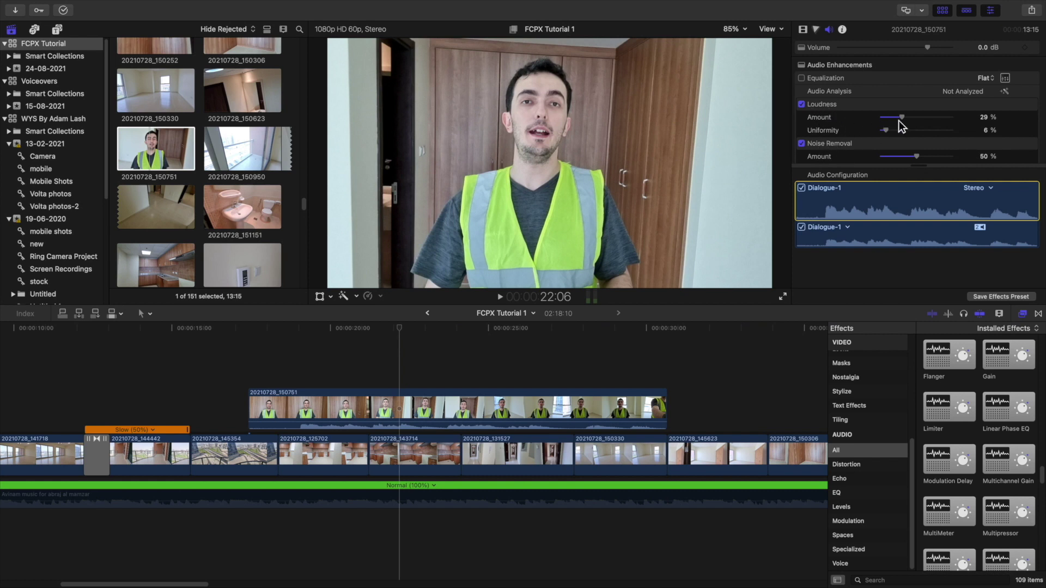
drag(901, 118, 919, 118)
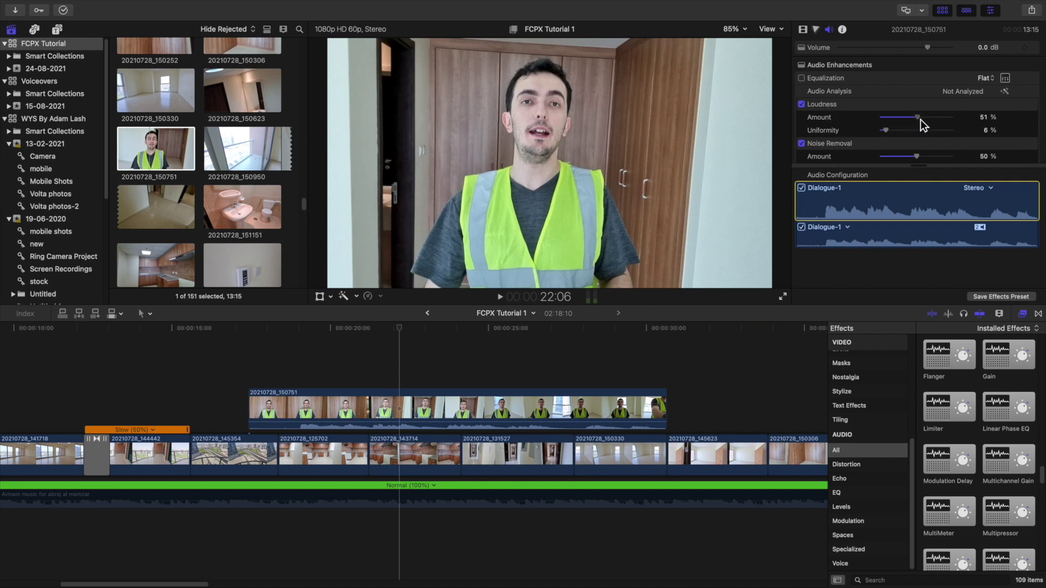
click(982, 118)
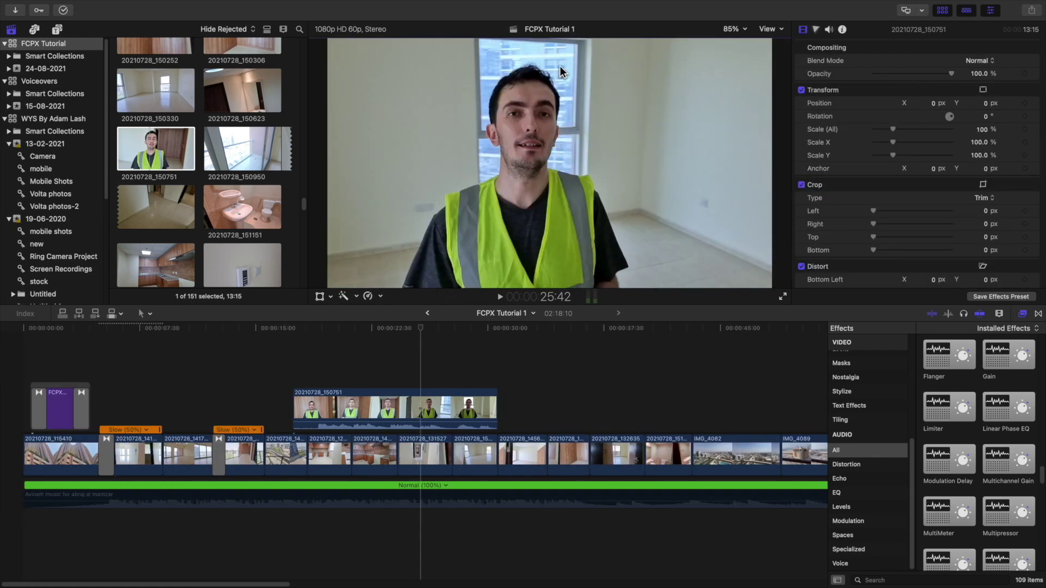
- Review the viewer's display and quality options, and set the viewer's zoom level to 25%
click(776, 28)
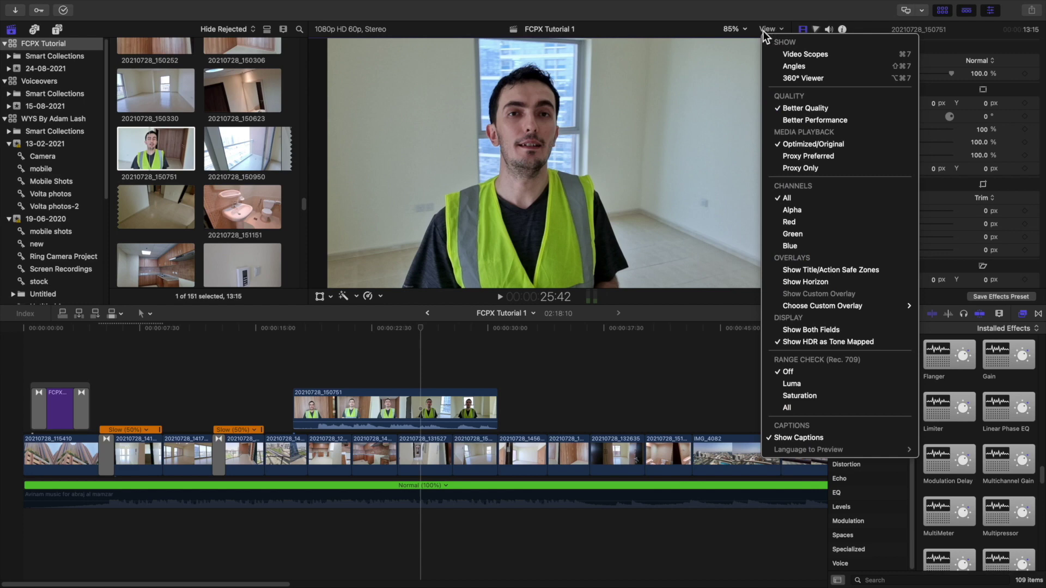
click(763, 31)
click(765, 32)
click(769, 32)
click(744, 31)
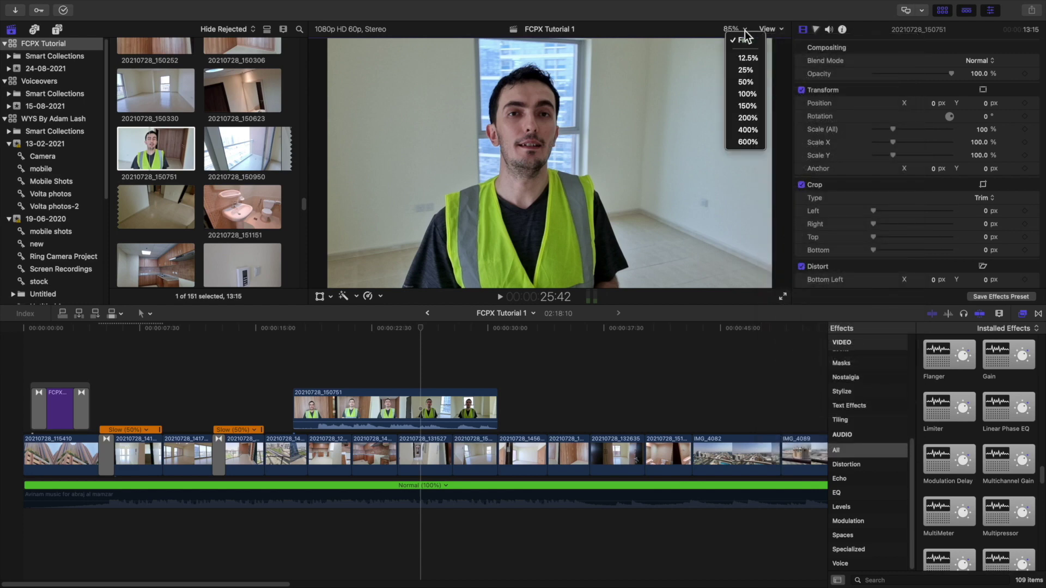
click(687, 58)
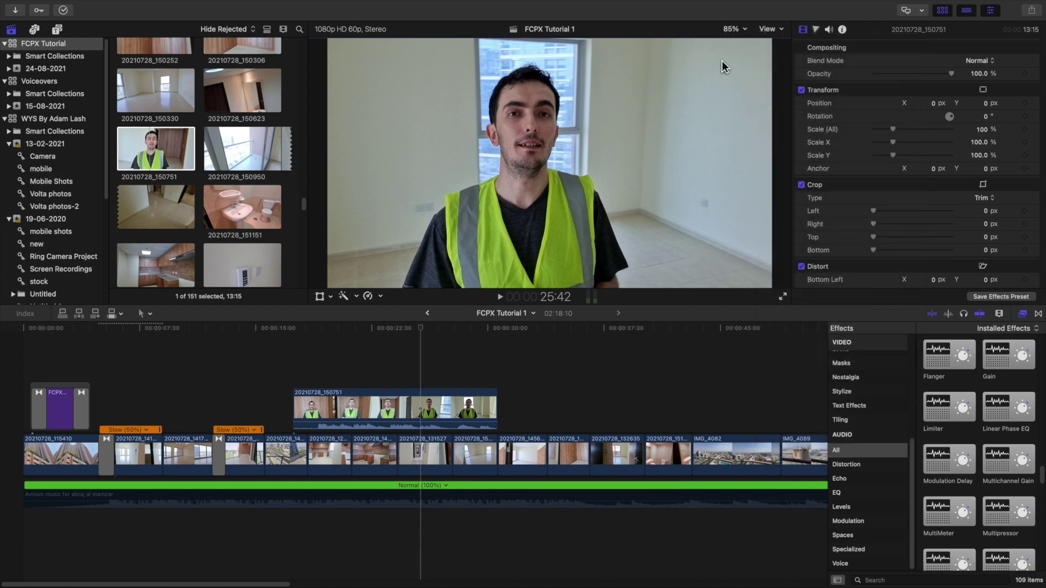
click(733, 28)
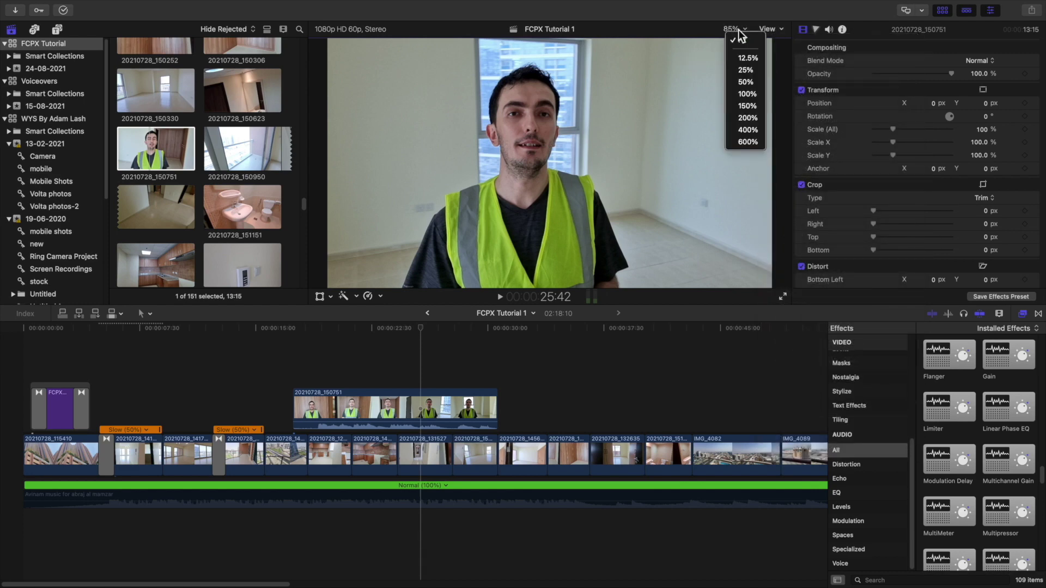
click(748, 69)
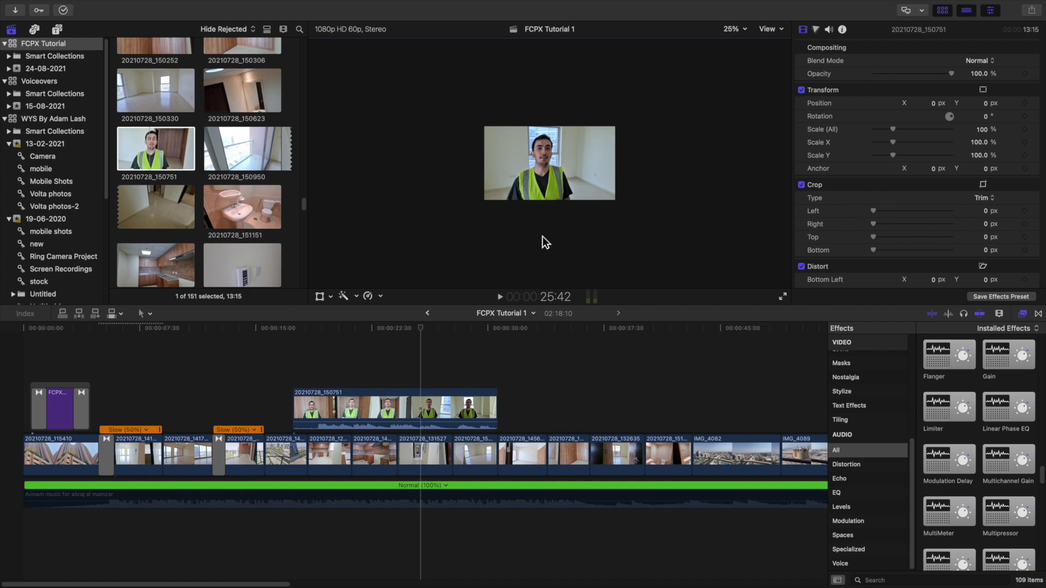
- Show the Transform controls, review the Transform, Crop and Distort options, and focus the timeline on the start of clip 20210728_150751
click(326, 296)
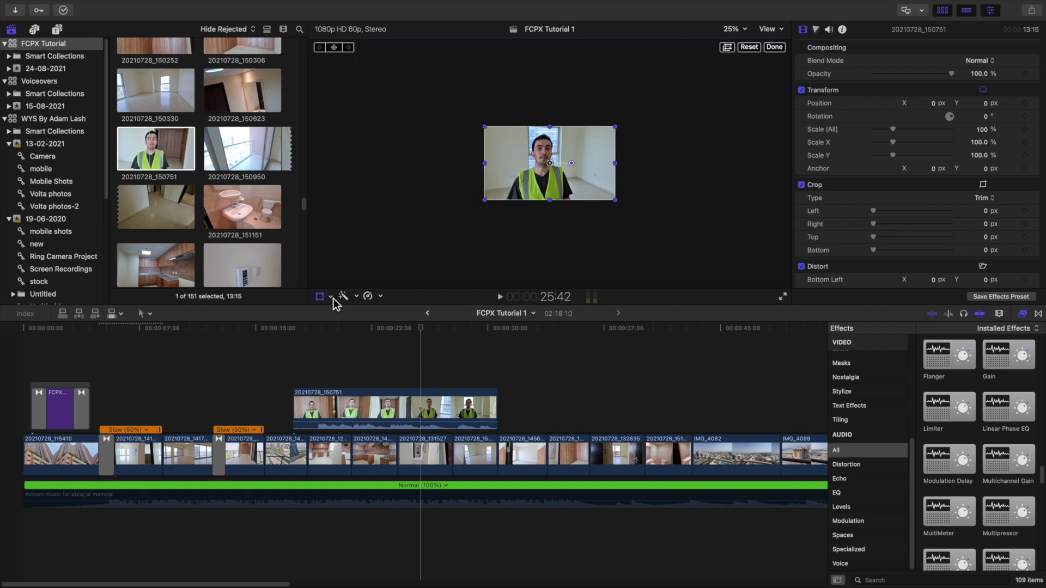
click(331, 297)
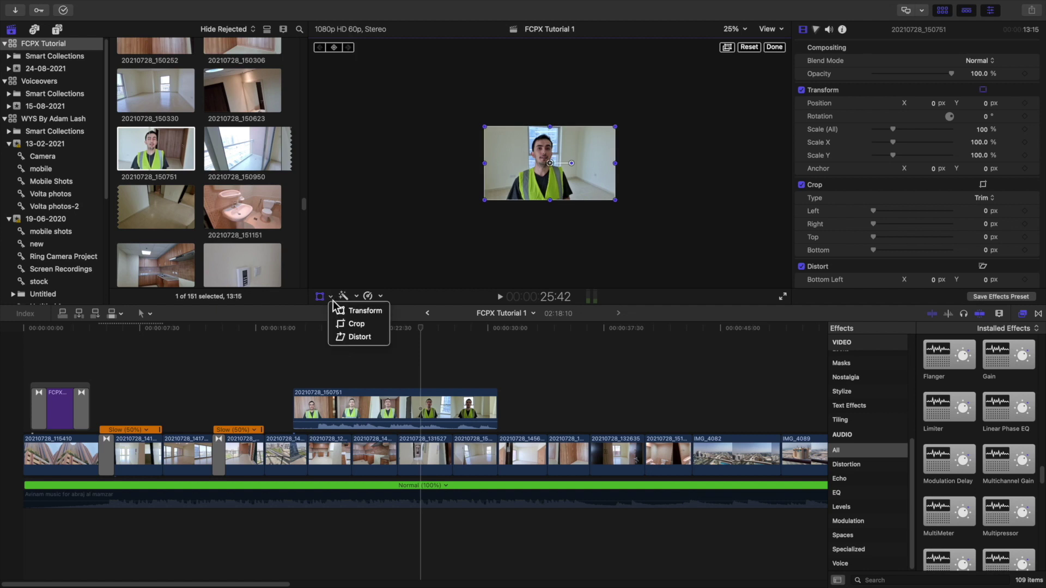
click(306, 331)
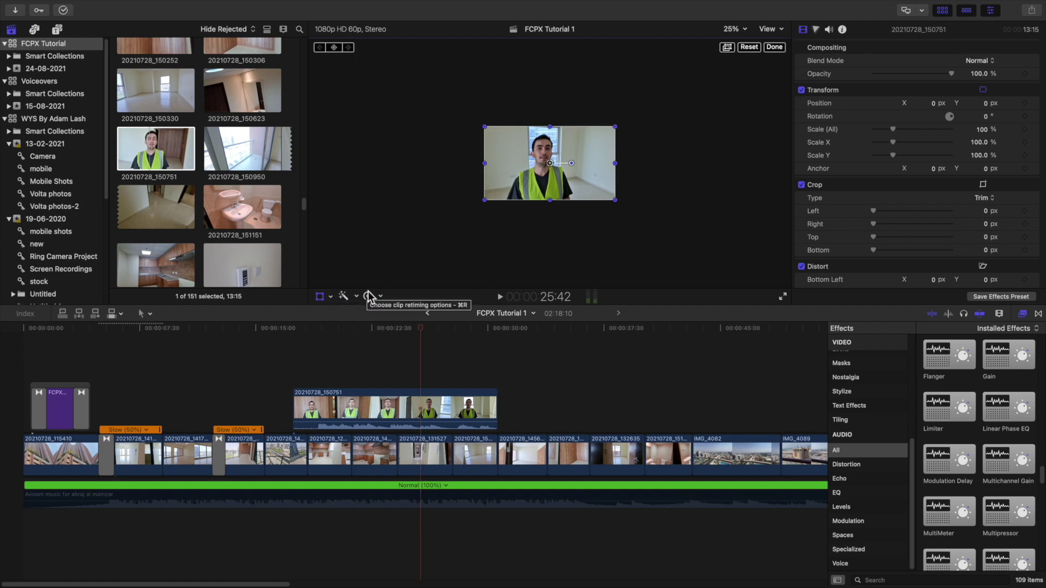
click(347, 393)
key(super+equal)
key(super+equal)
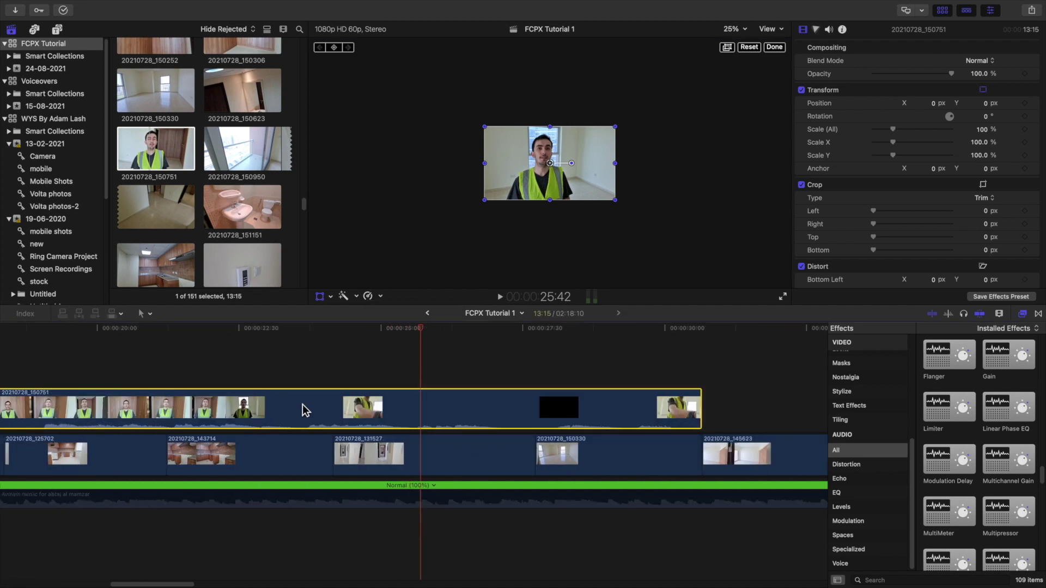
scroll(304, 409, left, 5)
click(262, 369)
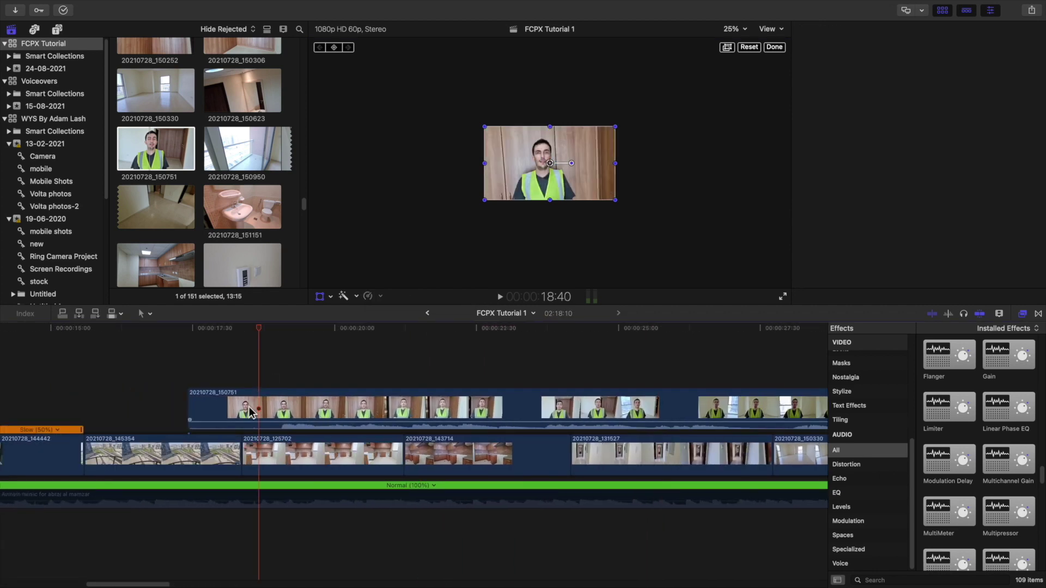
- Toggle the Transform controls for clip 20210728_150751 and search the Help for "transform"
key(shift+t)
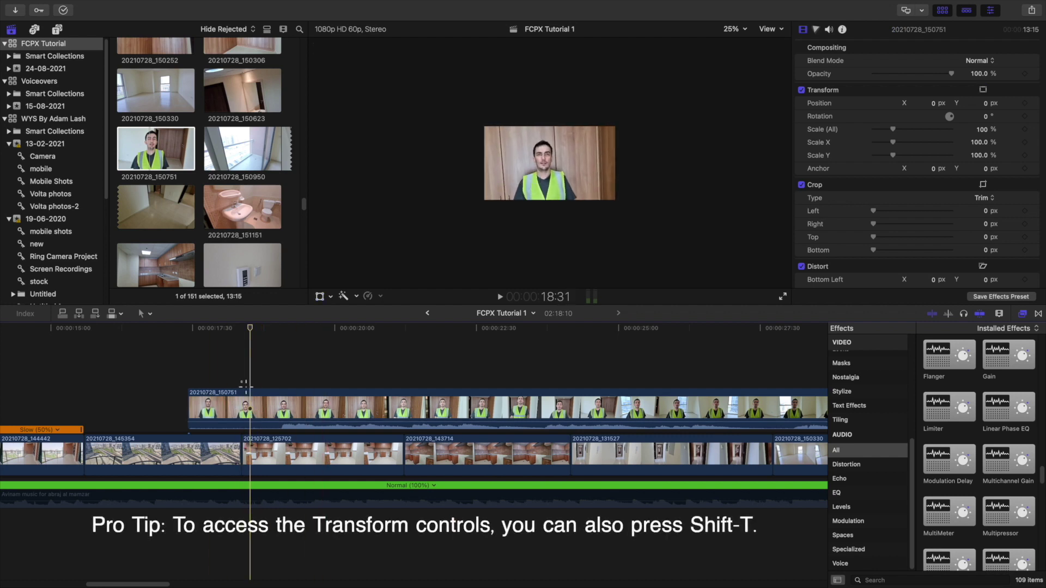
click(242, 402)
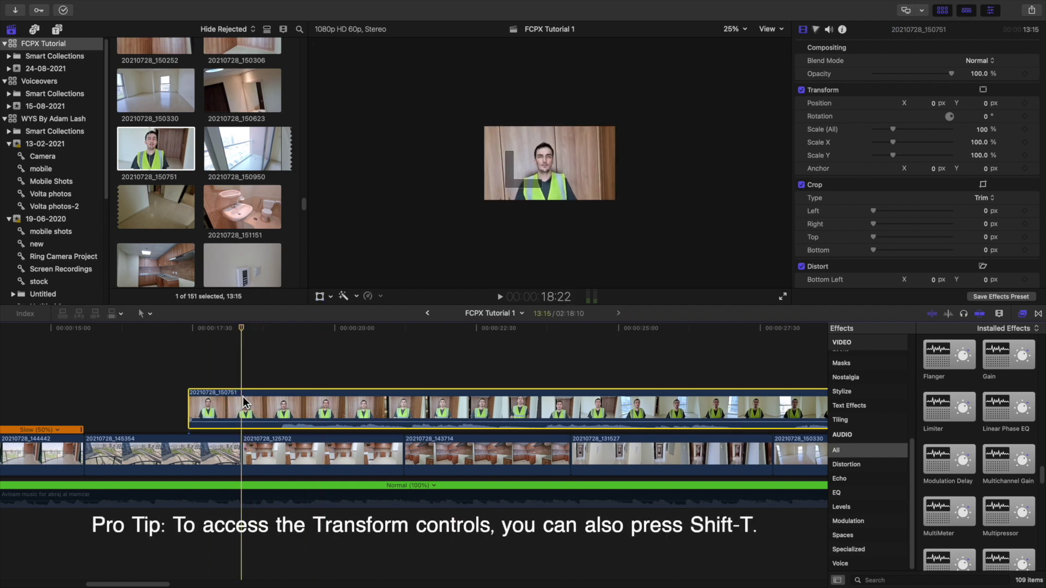
click(215, 457)
click(222, 412)
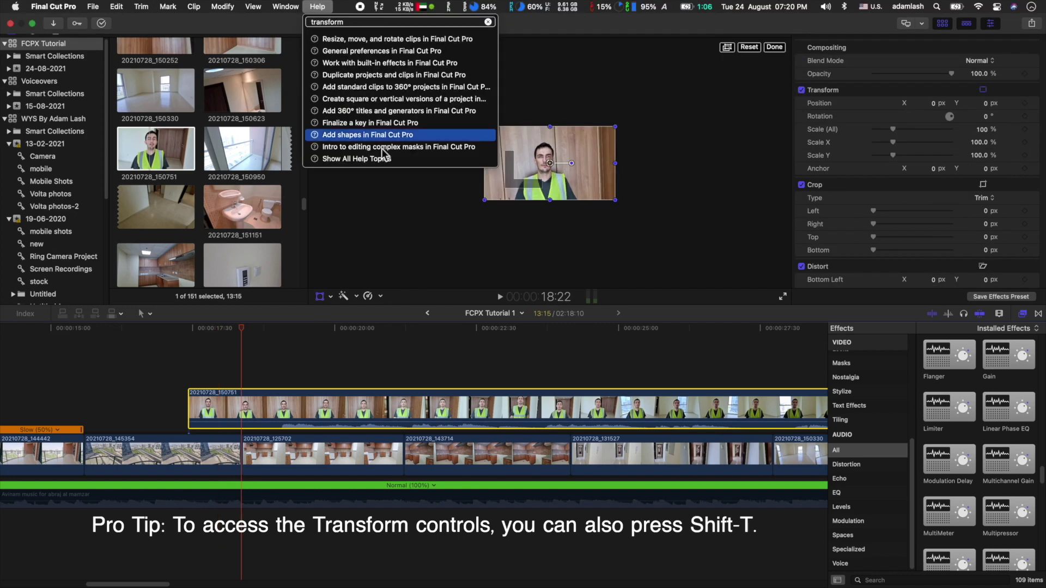
click(390, 248)
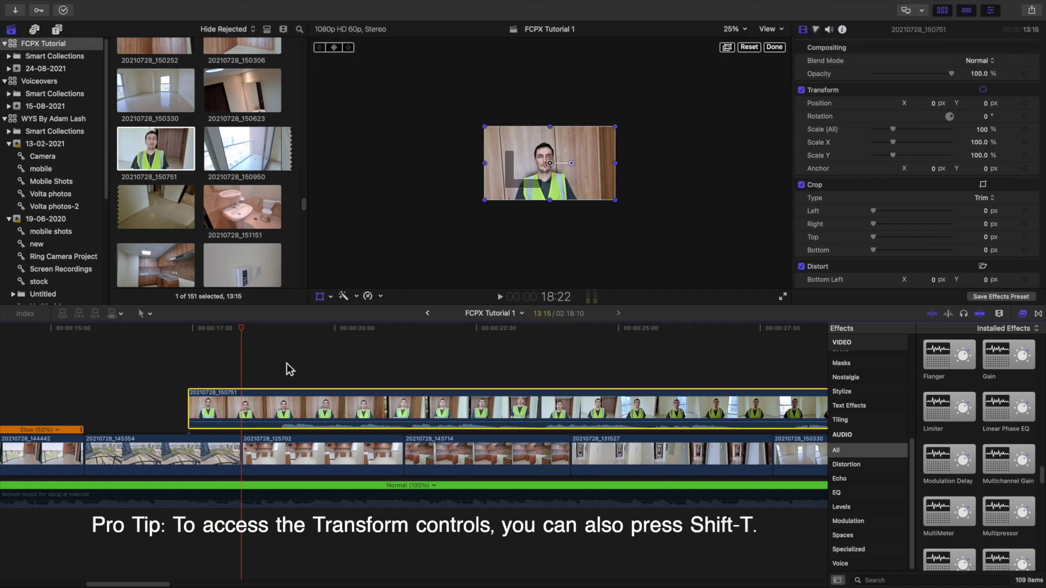
- Shift clip 20210728_150751 to about X 215.2, Y -130.7 px and scale it down to about 41.2%
click(331, 297)
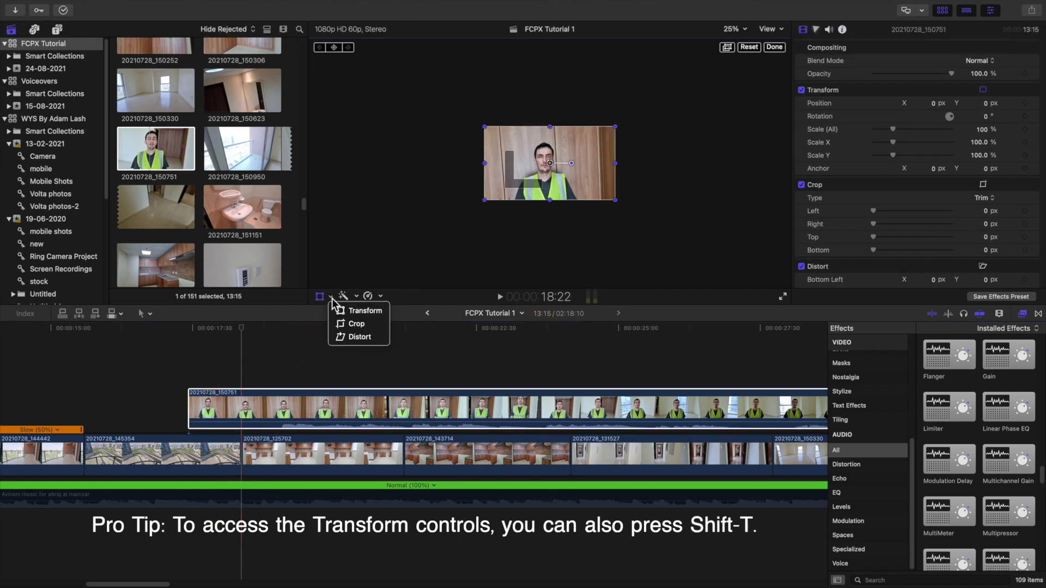
click(284, 393)
click(289, 395)
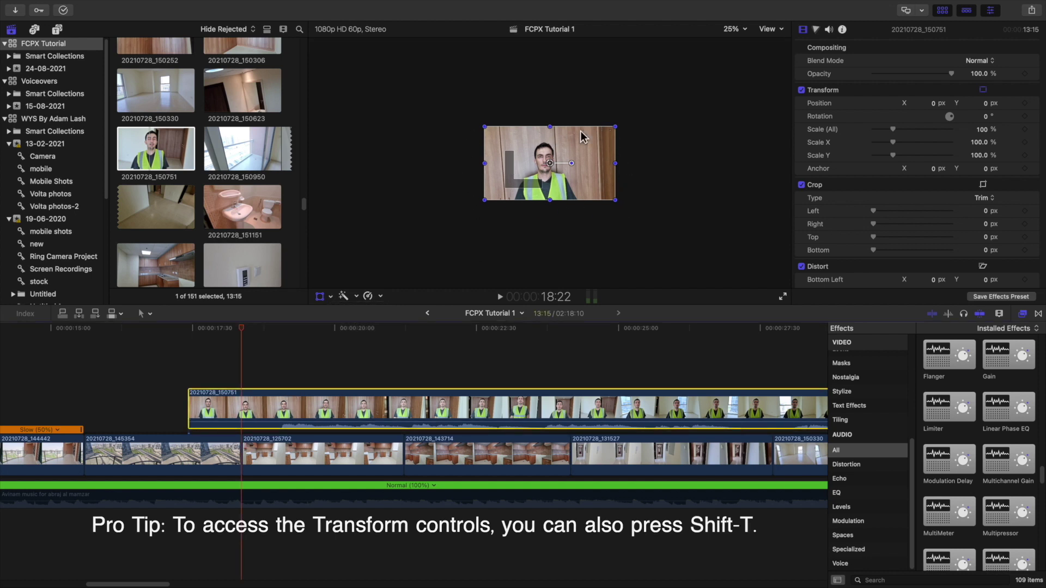
mouse_move(564, 167)
mouse_down()
mouse_move(578, 174)
mouse_move(571, 191)
mouse_move(548, 175)
mouse_move(596, 165)
mouse_move(574, 167)
mouse_up()
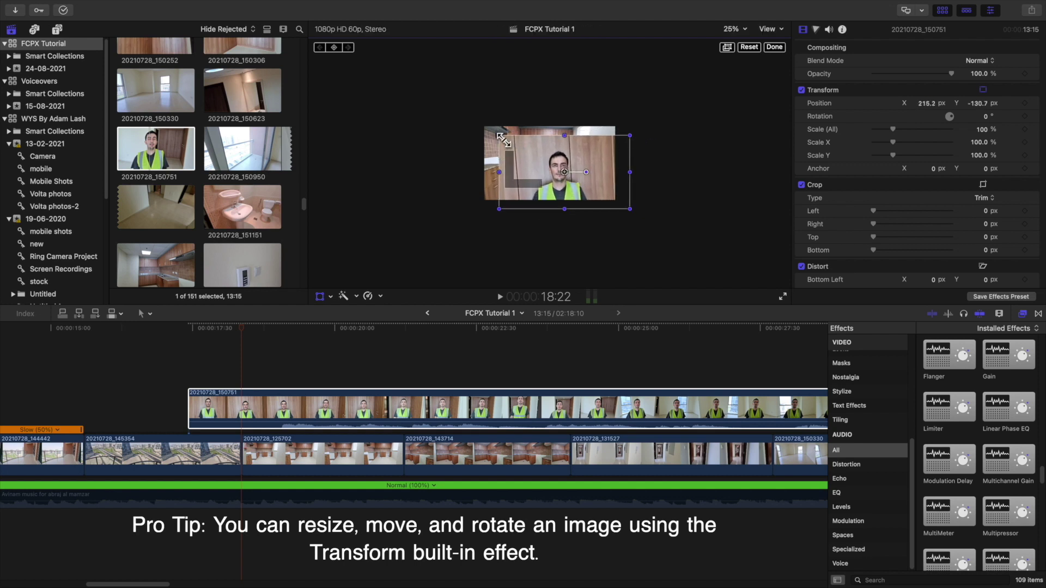
drag(498, 134, 542, 160)
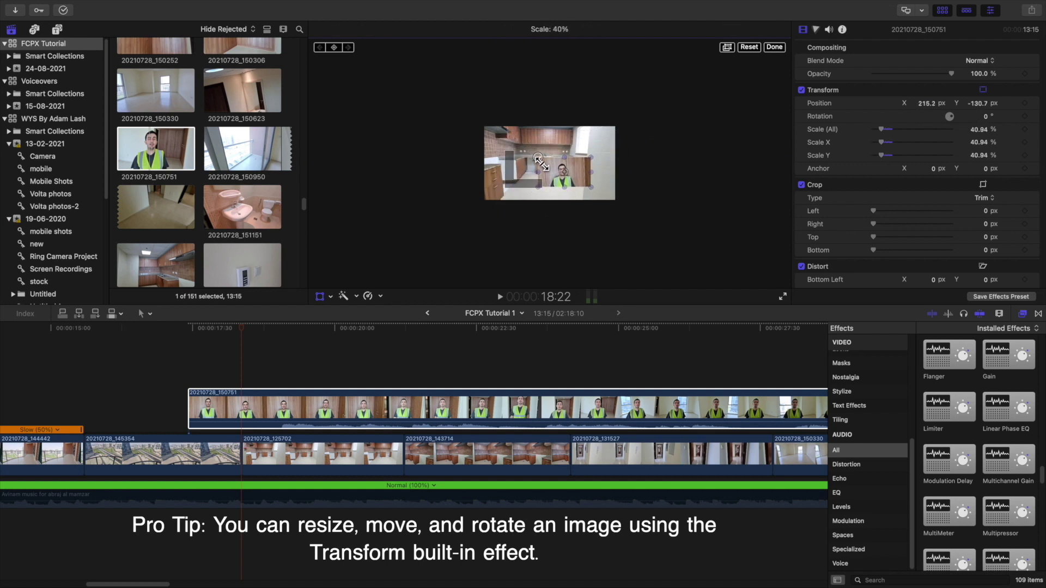
- Set the viewer's zoom to 100% and move the shrunken clip to the frame's upper-right corner, about X 490.4, Y 240.5 px
click(744, 31)
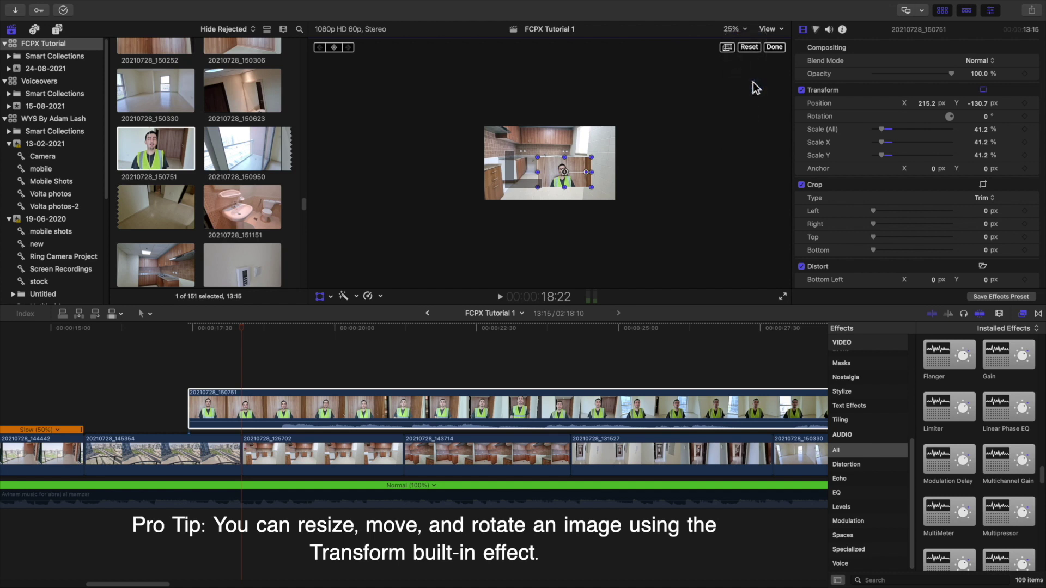
click(743, 33)
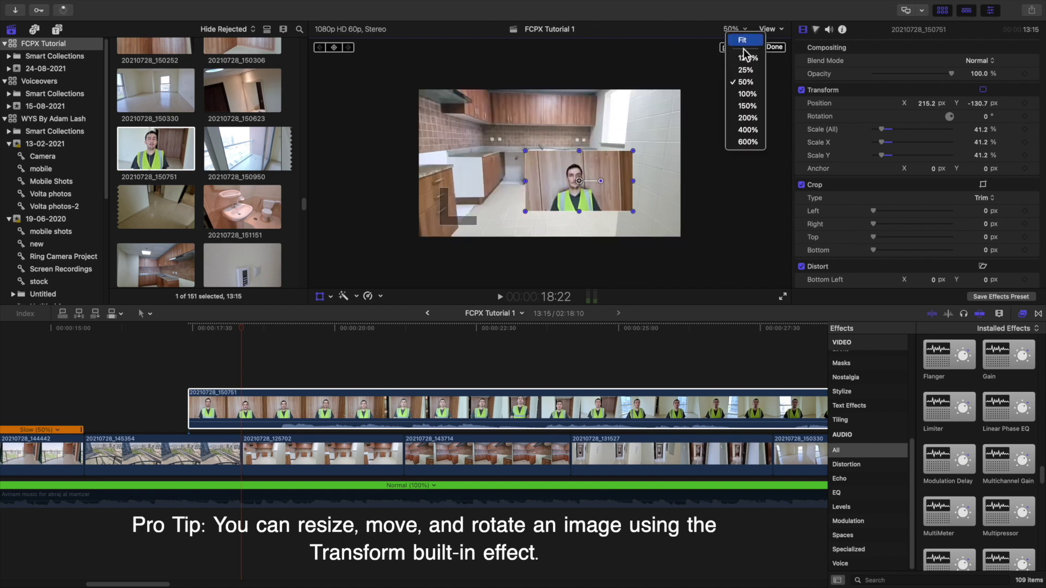
click(746, 94)
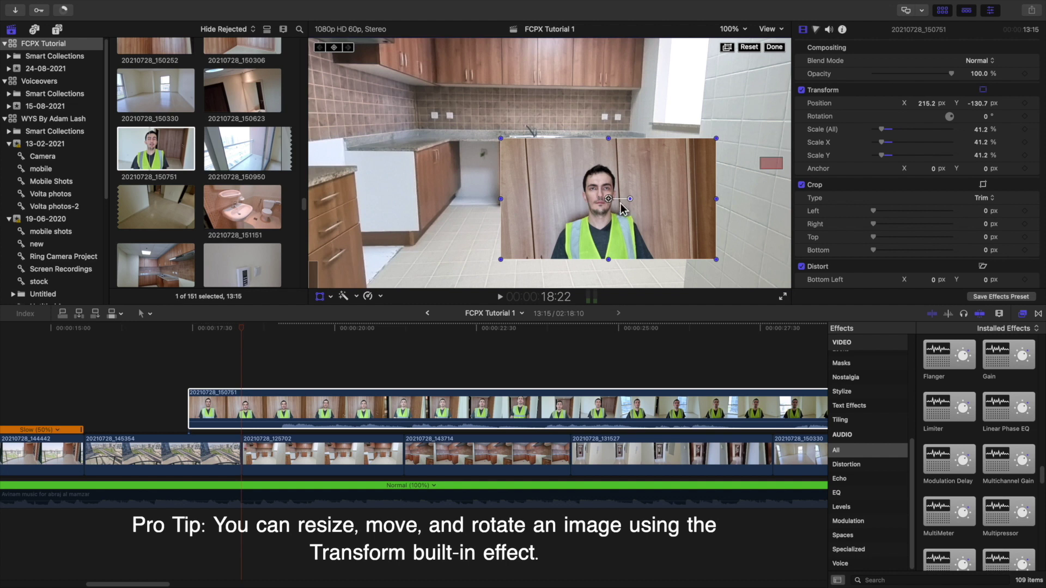
drag(621, 207, 687, 98)
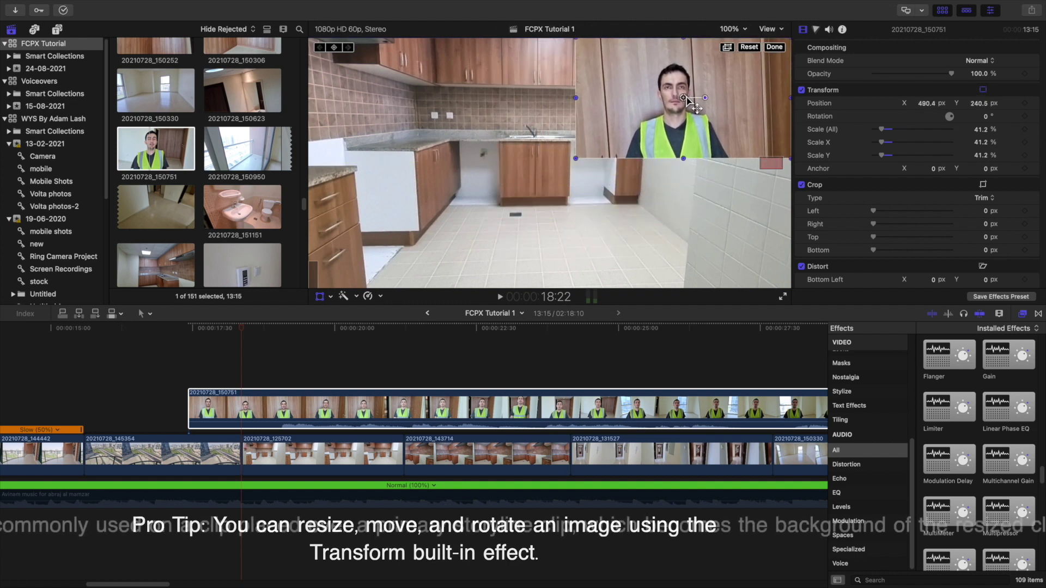
- Play back the timeline from clip 20210728_145354 to review the picture-in-picture overlay
click(125, 401)
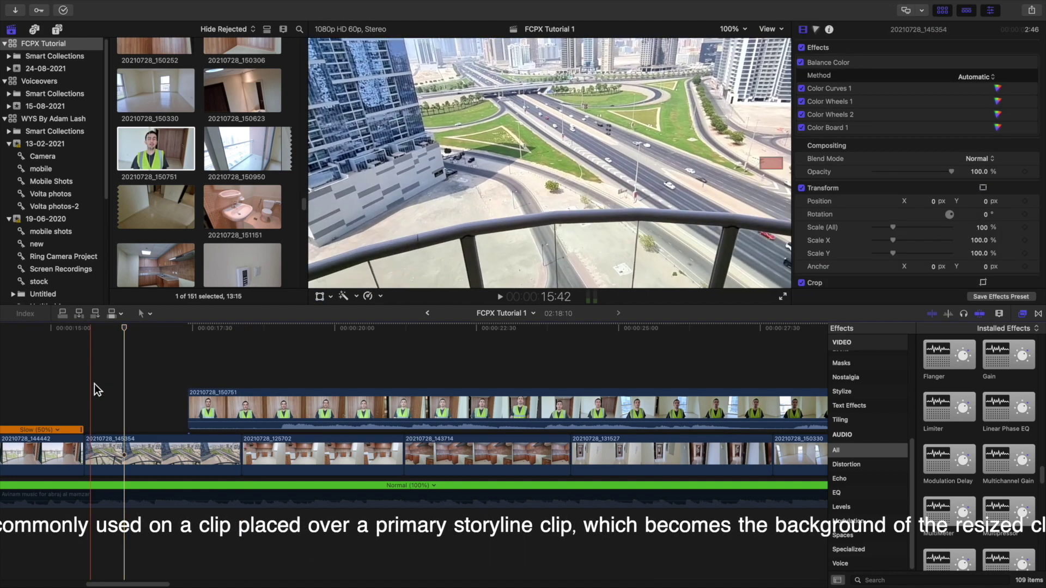
key(space)
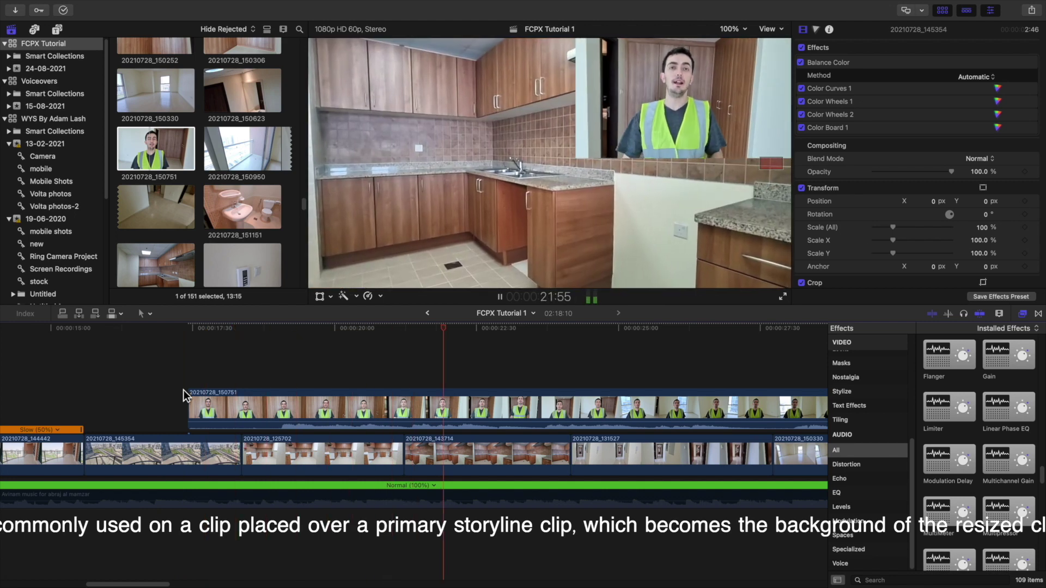
key(space)
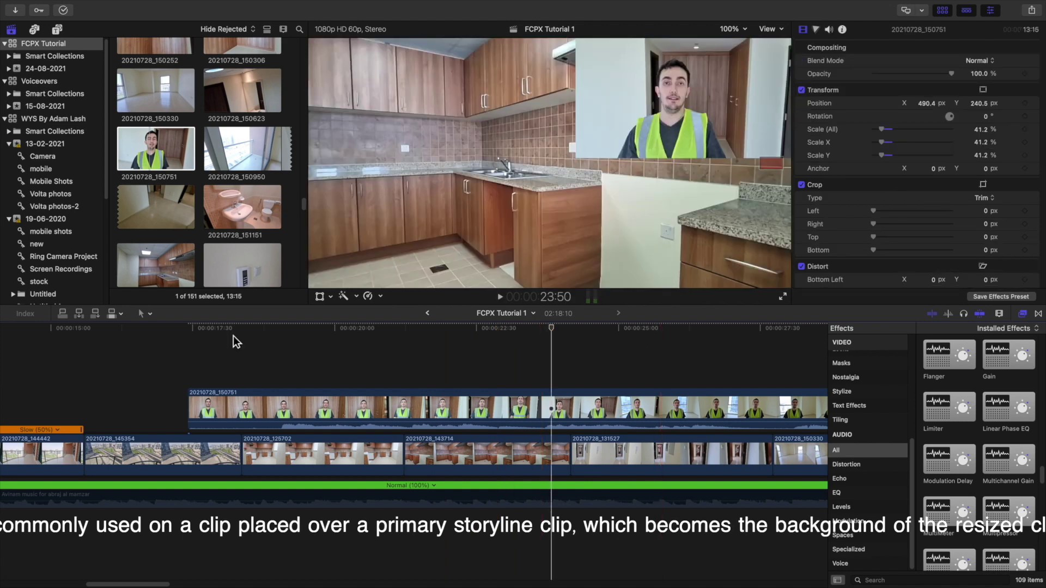
- Enlarge clip 20210728_150751 to about 67.68% and reposition it near the frame's centre, about X -48.4, Y 0.3 px
click(271, 370)
click(264, 407)
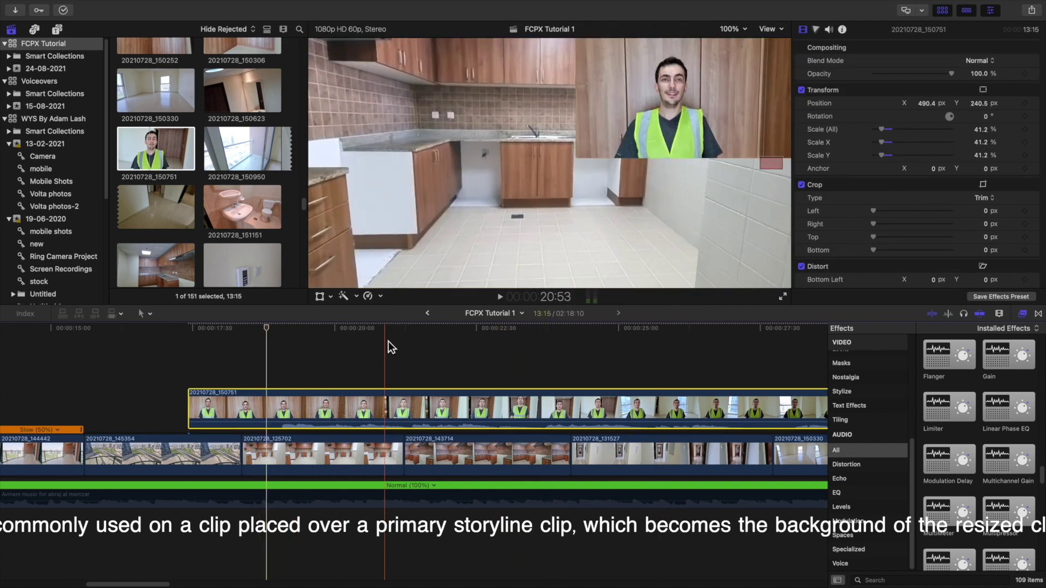
click(321, 296)
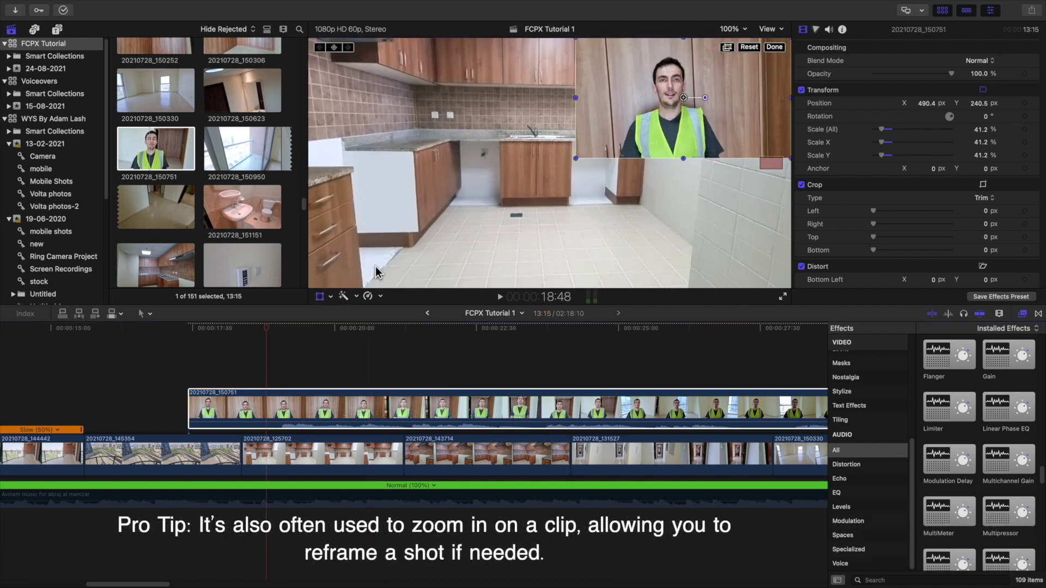
drag(680, 105, 512, 138)
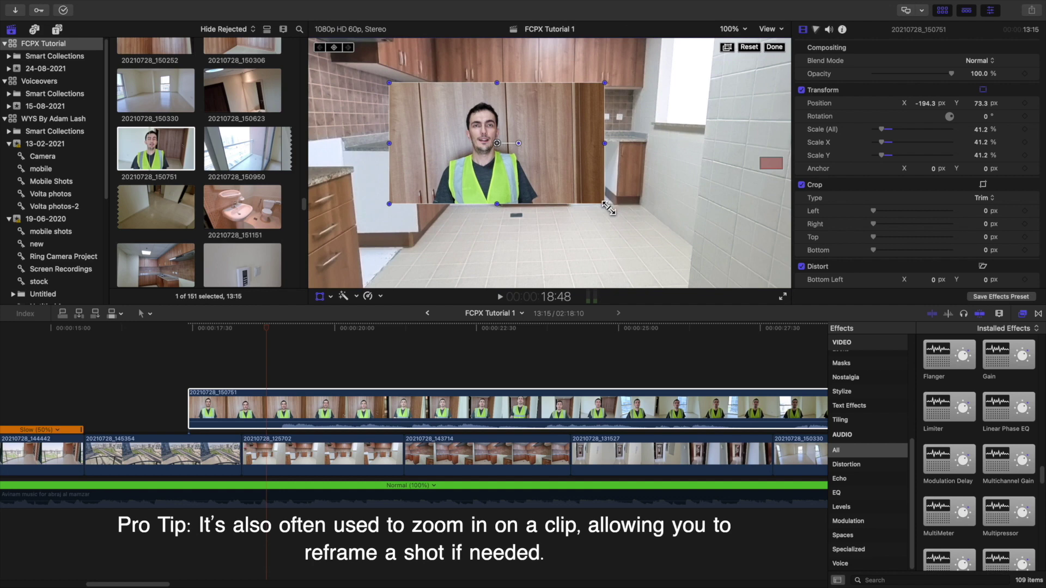
drag(608, 207, 678, 228)
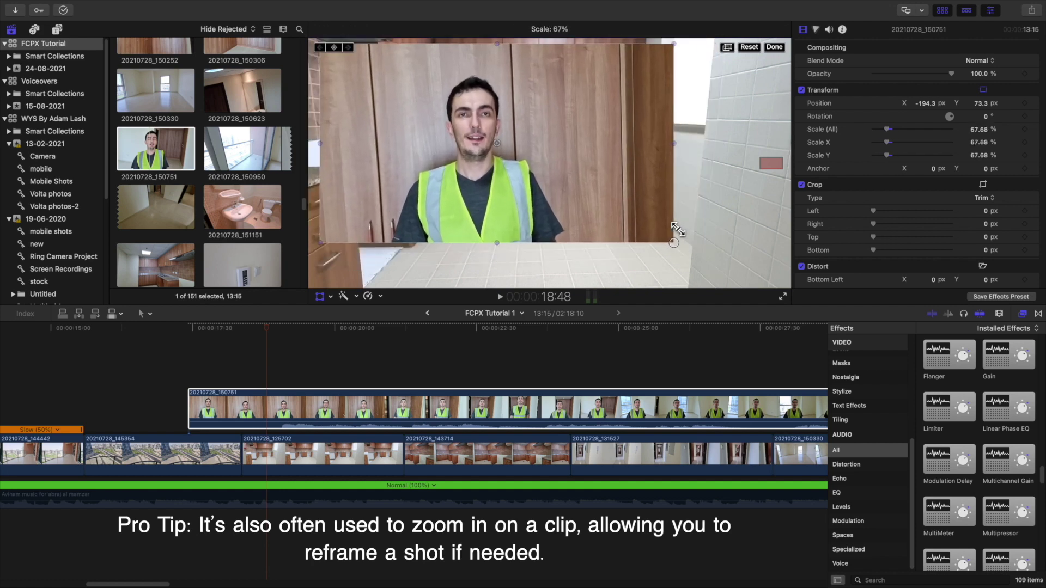
drag(511, 146, 562, 175)
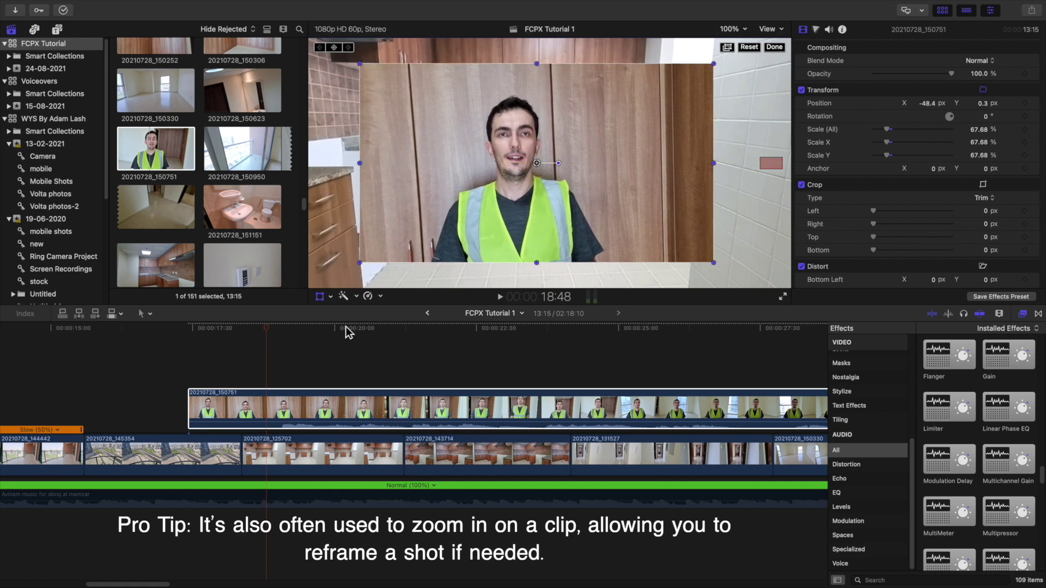
- Trim the sides of clip 20210728_150751 with the Crop effect, about 635.7 px on the left and 1128.6 px on the right
click(331, 300)
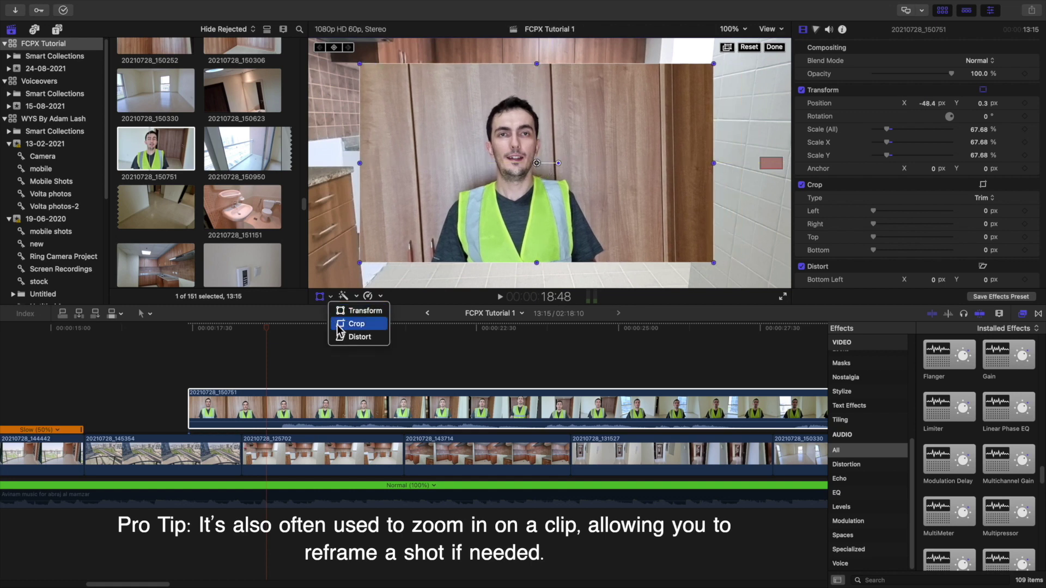
click(339, 325)
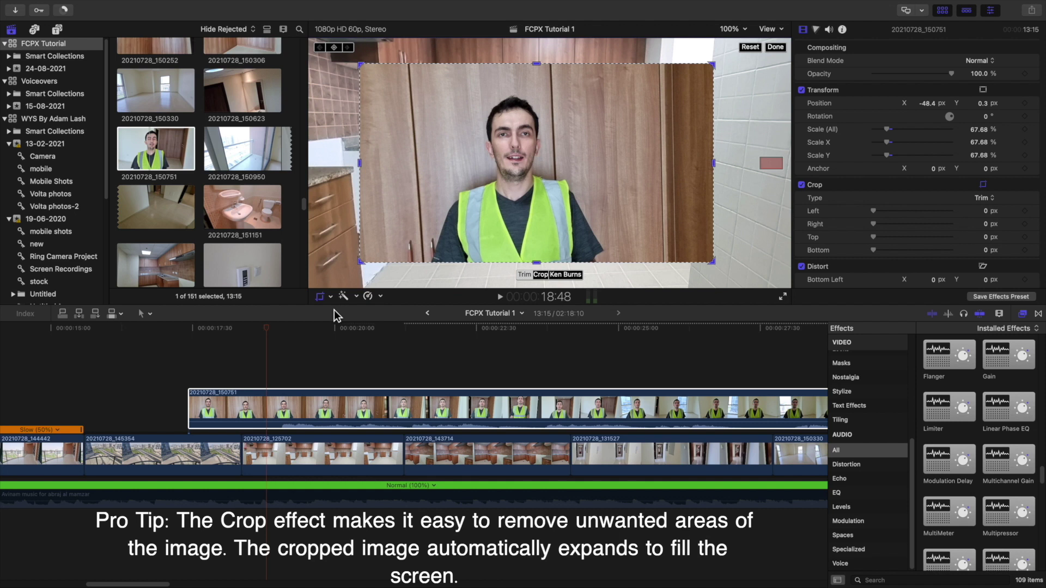
drag(360, 163, 420, 166)
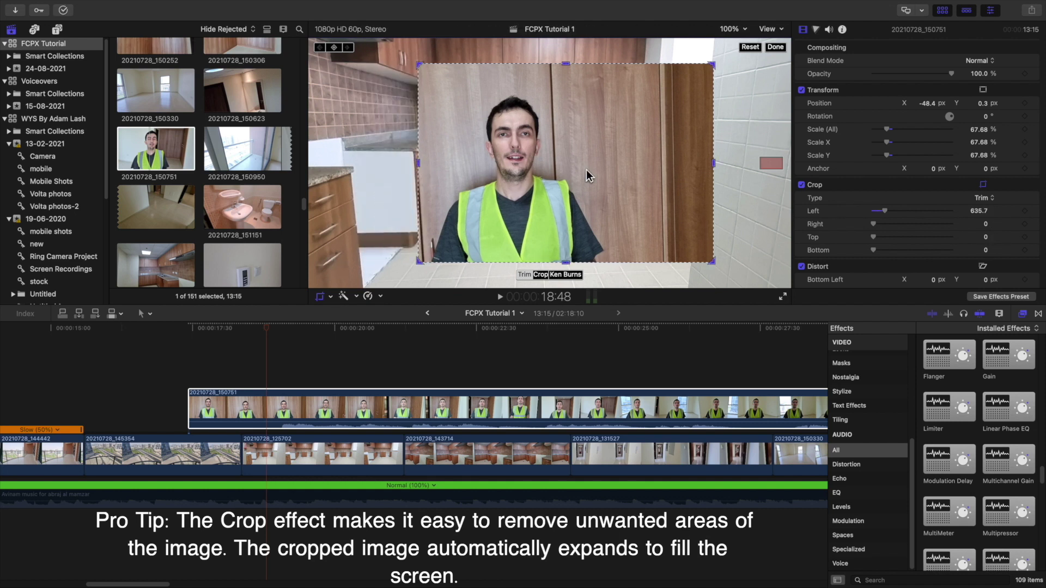
drag(715, 163, 609, 163)
click(215, 375)
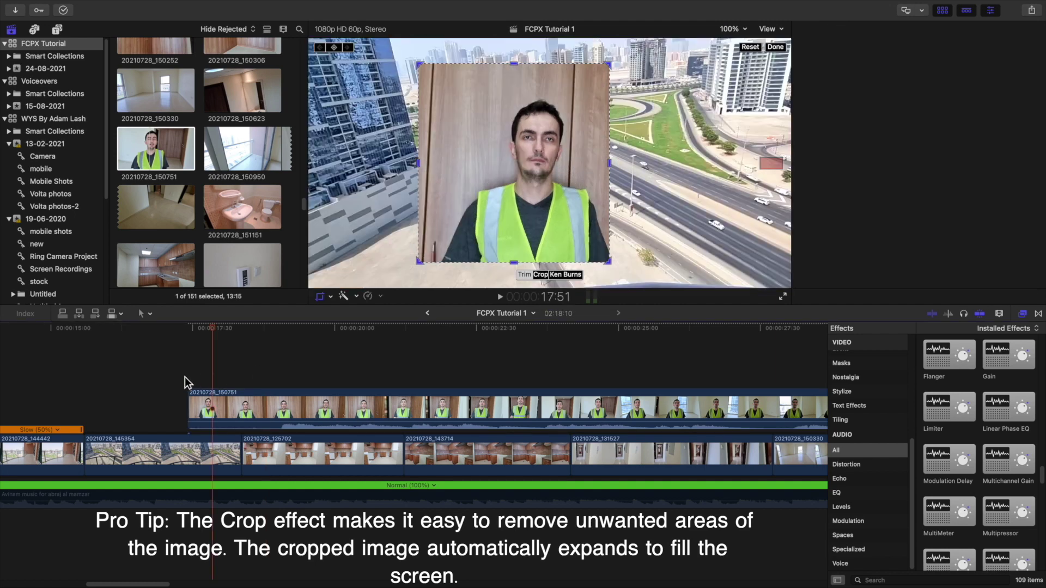
click(177, 377)
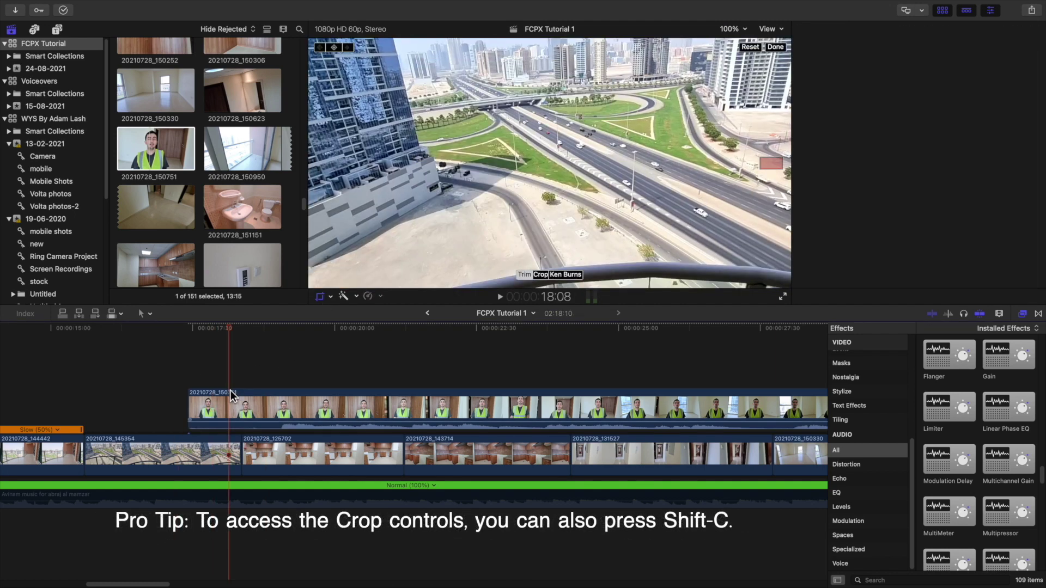
- Move the cropped clip to the right side of the frame with Transform, about X 617.2, Y 90.6 px
click(227, 403)
click(320, 297)
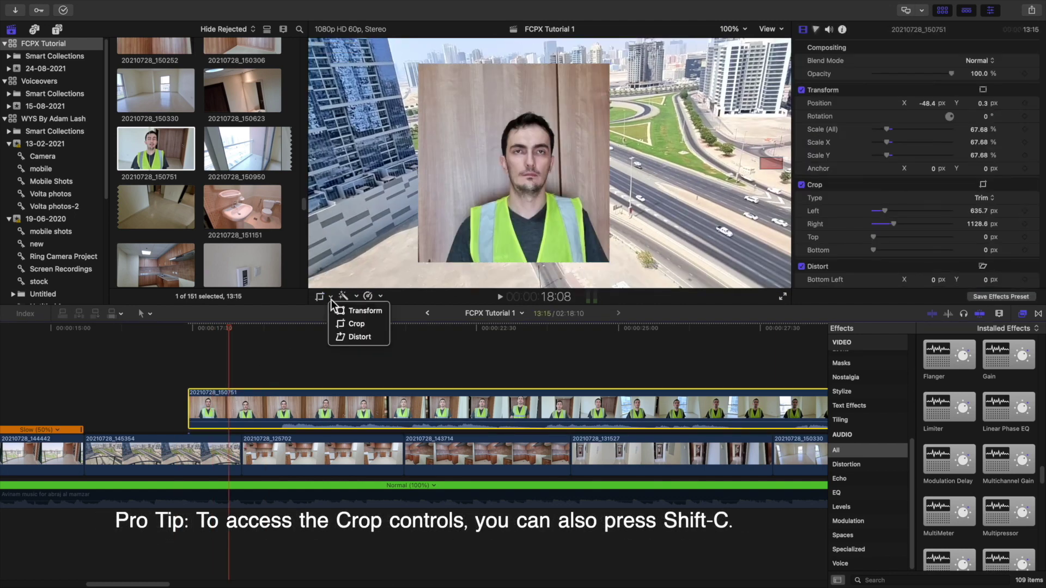
click(342, 310)
drag(514, 182, 628, 162)
drag(602, 220, 641, 215)
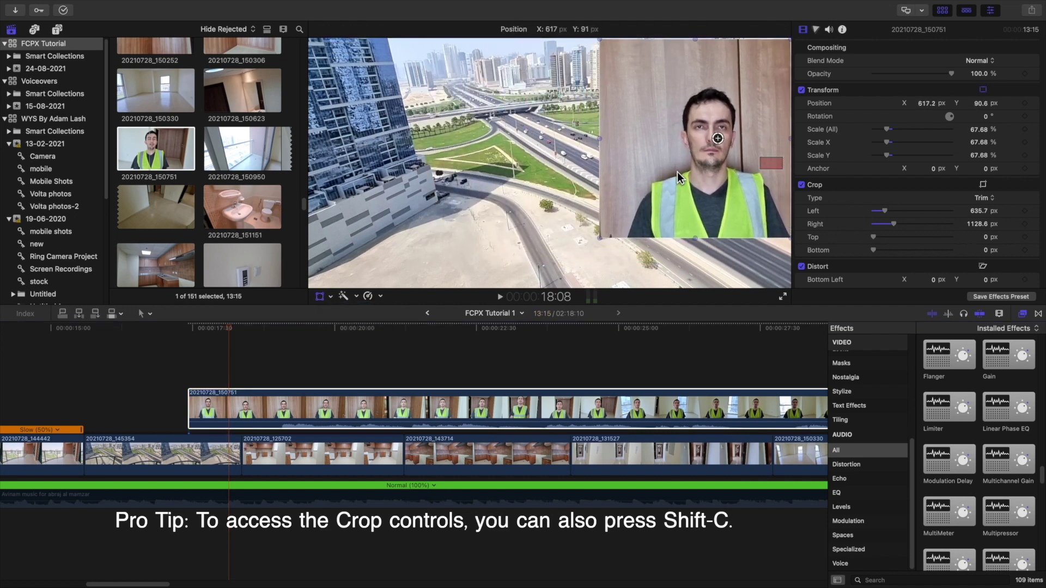
- Play back the timeline from just before clip 20210728_150751 to review the cropped overlay
click(170, 380)
key(space)
key(b)
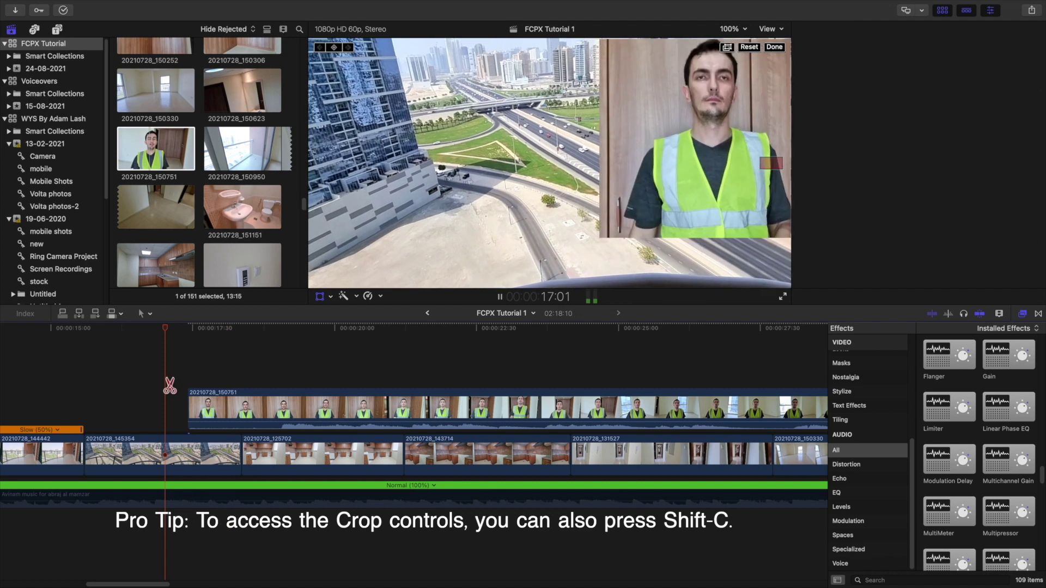
key(space)
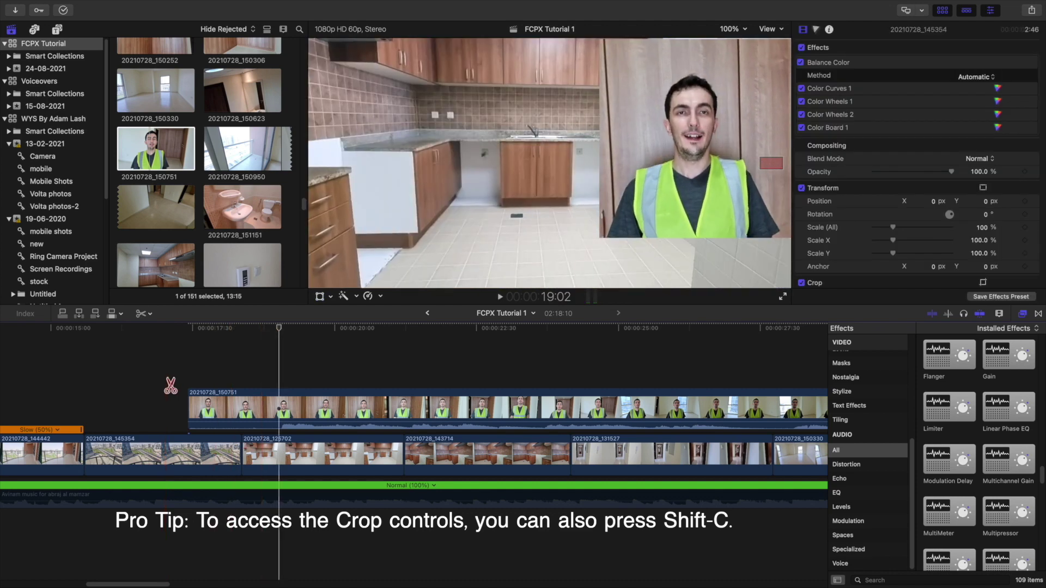
key(a)
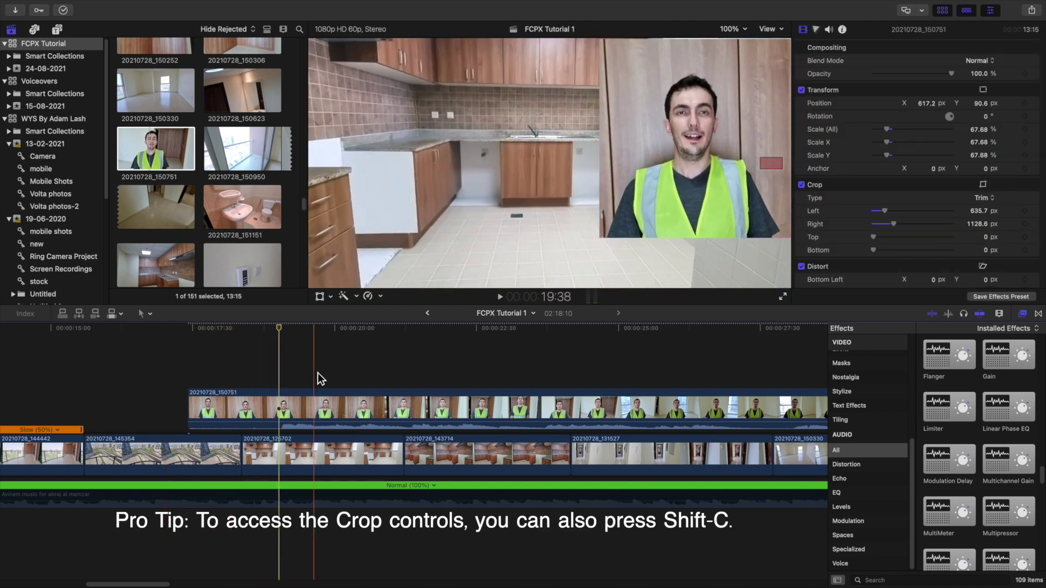
- Move clip 20210728_150751 to about X 48.7, Y 21.5 px and distort it by pulling its lower-right corner inward
click(331, 297)
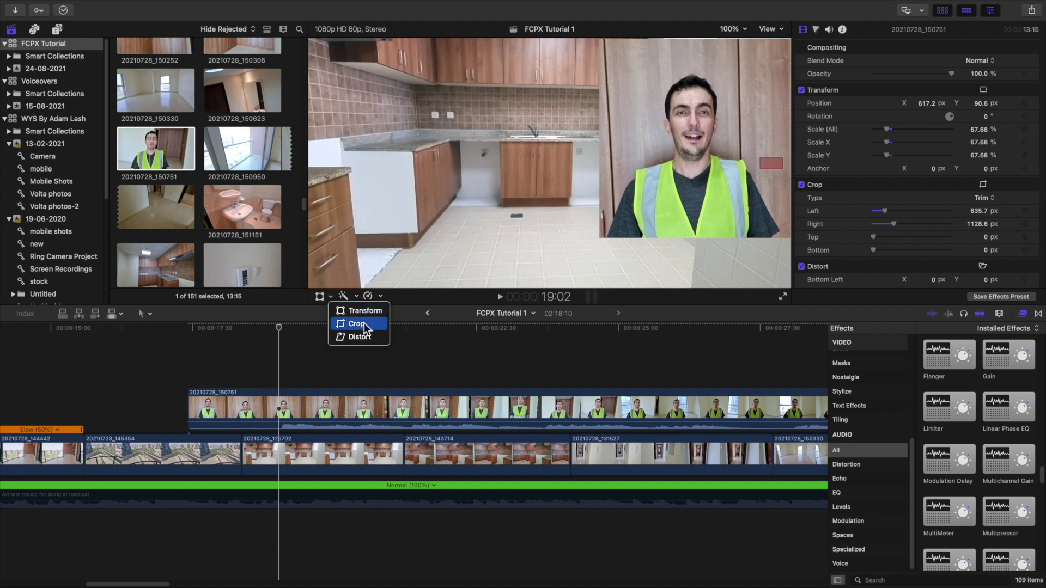
click(324, 402)
click(322, 406)
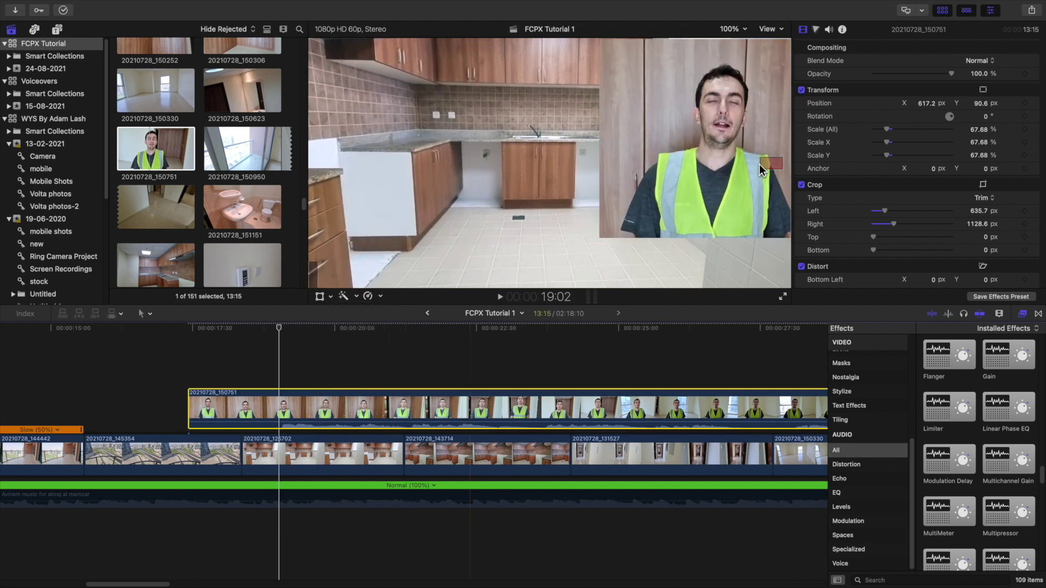
click(323, 296)
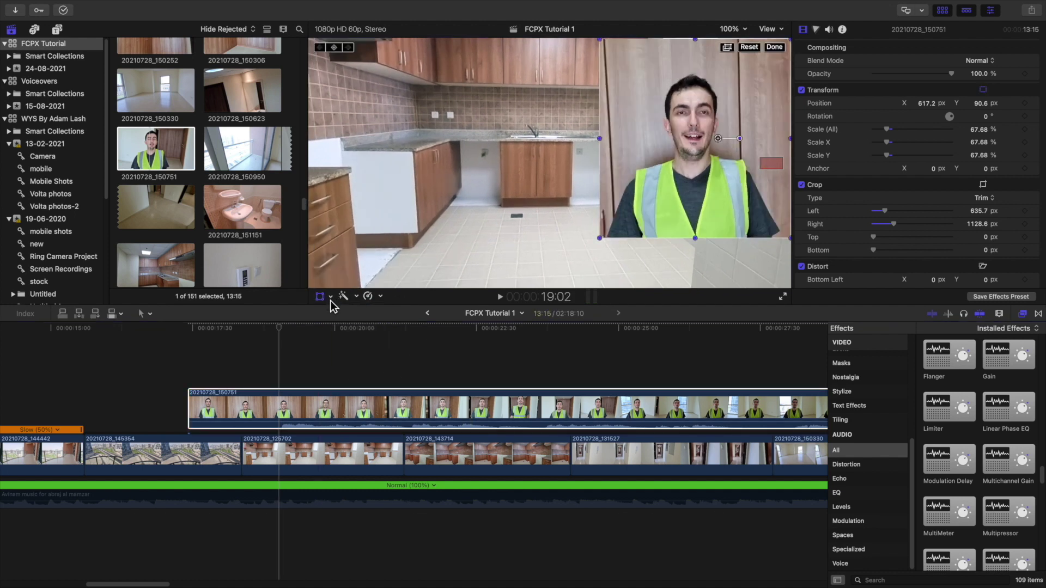
click(330, 296)
click(667, 149)
drag(667, 149, 533, 166)
drag(636, 257, 584, 260)
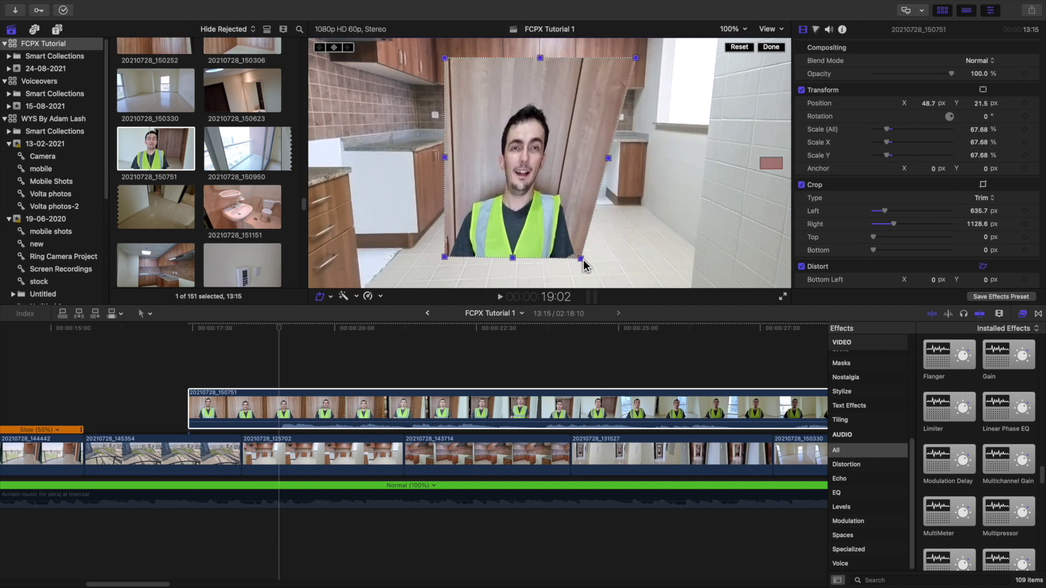